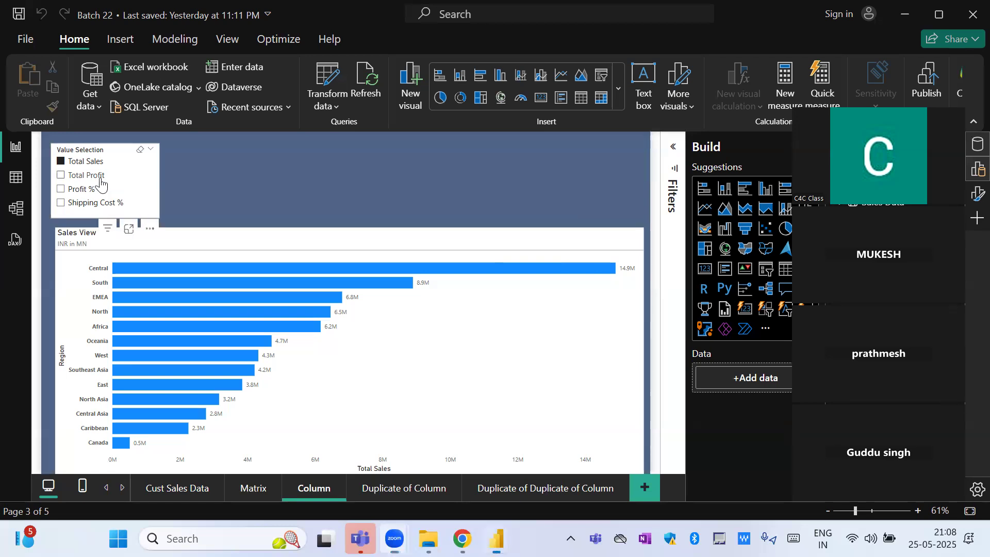
- Select Total Profit in the value slicer and remove the Value Selection field from the bar chart's X-axis
{"action": "left_click", "coordinate": [101, 178]}
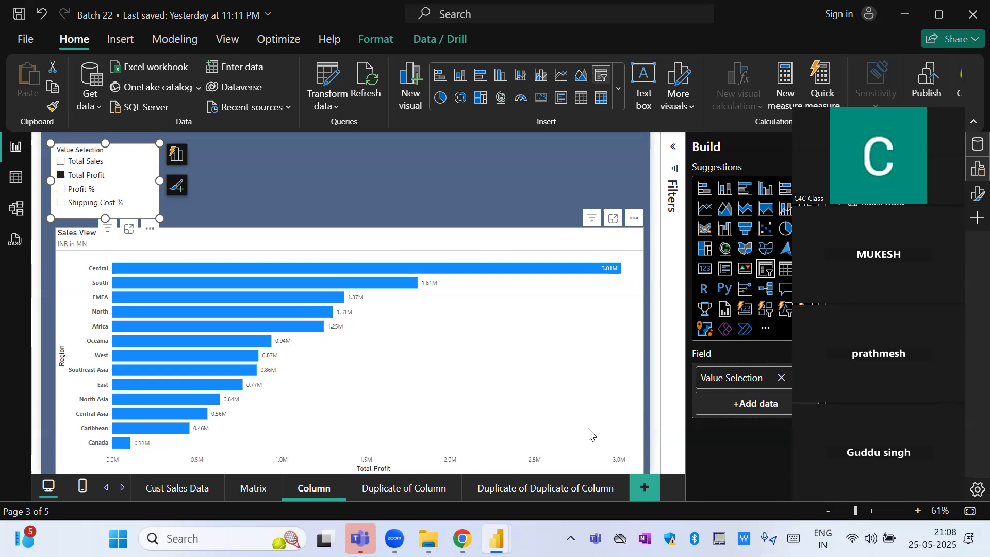
{"action": "left_click", "coordinate": [584, 358]}
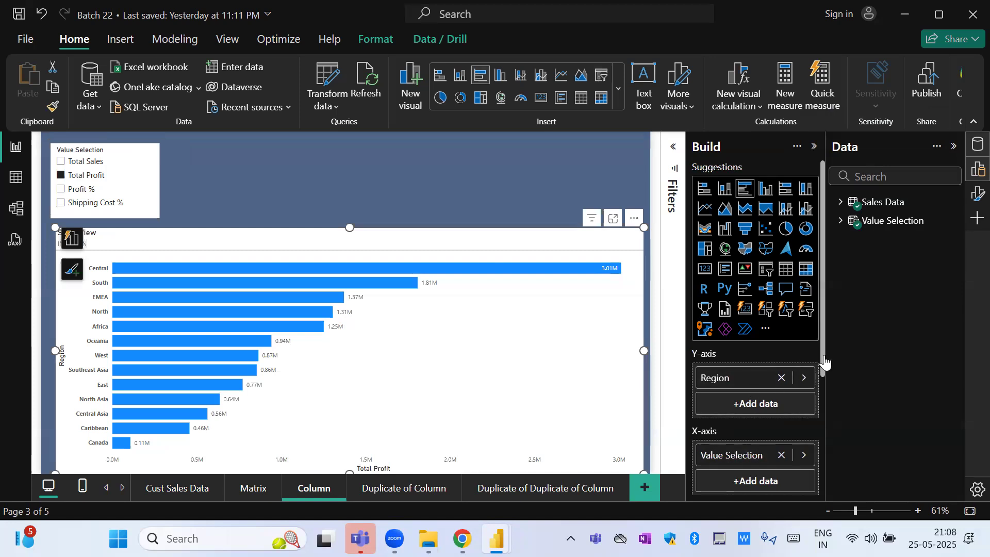
{"action": "left_click", "coordinate": [782, 456]}
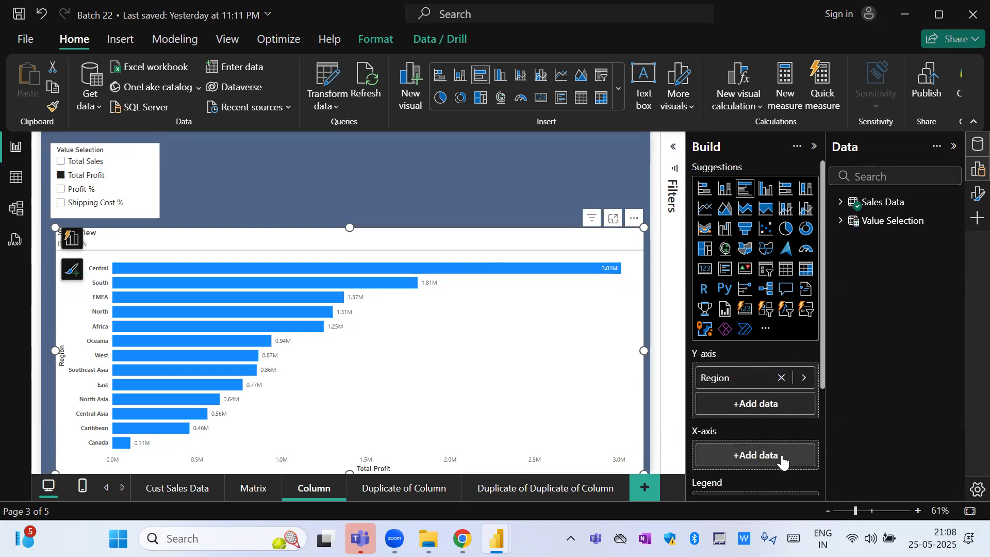
- Plot the Sales column from the Sales Data table on the bar chart's X-axis
{"action": "left_click", "coordinate": [841, 202]}
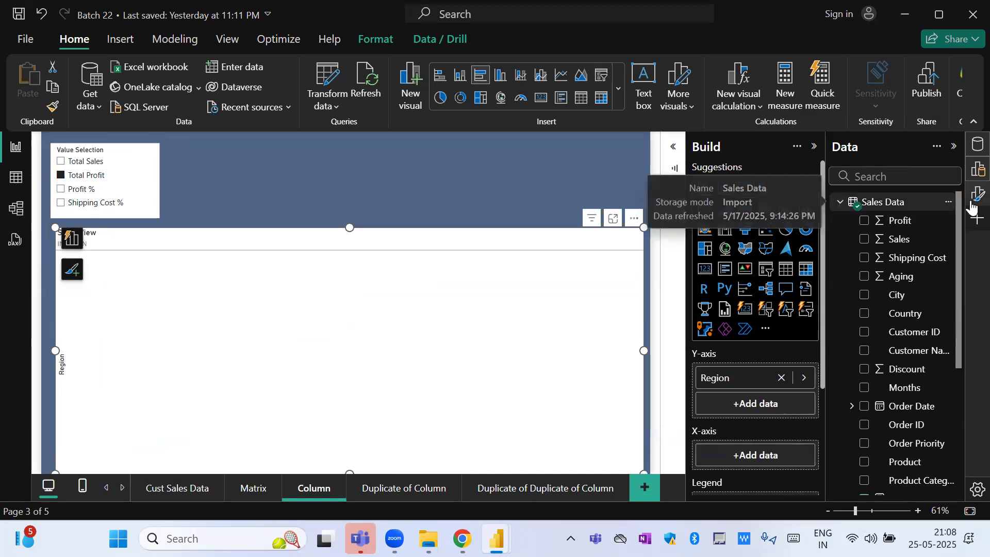
{"action": "left_click_drag", "start_coordinate": [888, 239], "coordinate": [447, 360]}
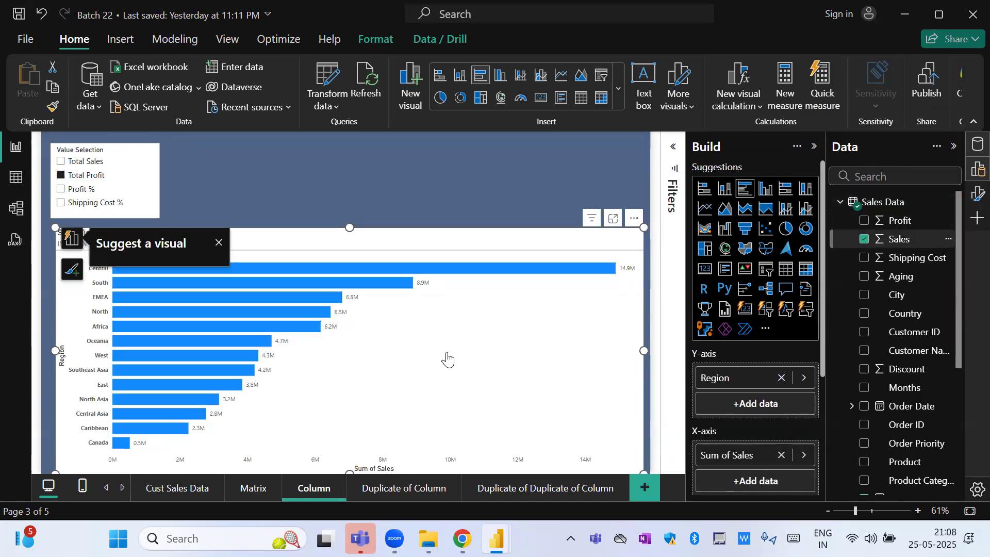
{"action": "left_click", "coordinate": [500, 167]}
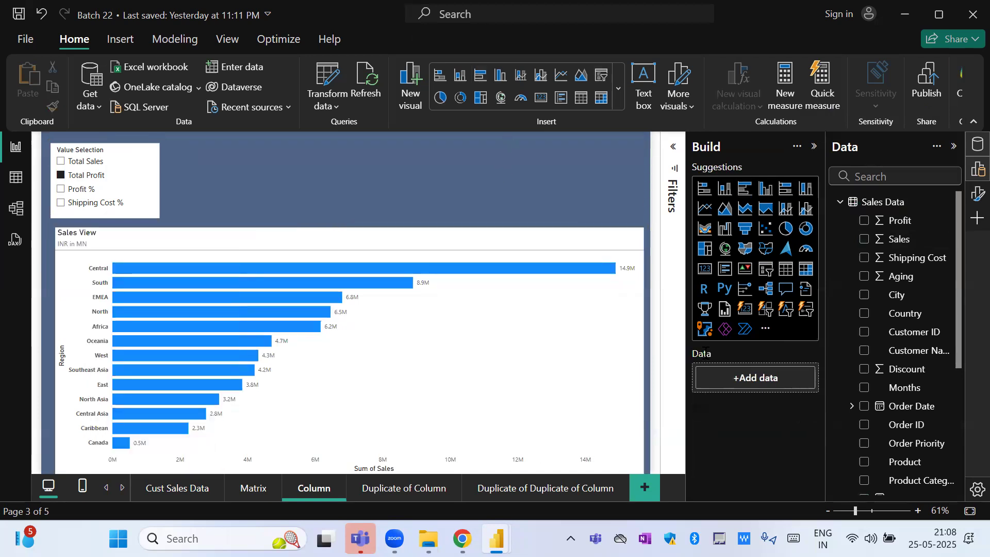
- Replace Sum of Sales with Profit on the bar chart's X-axis, and clear that axis again
{"action": "left_click", "coordinate": [610, 407]}
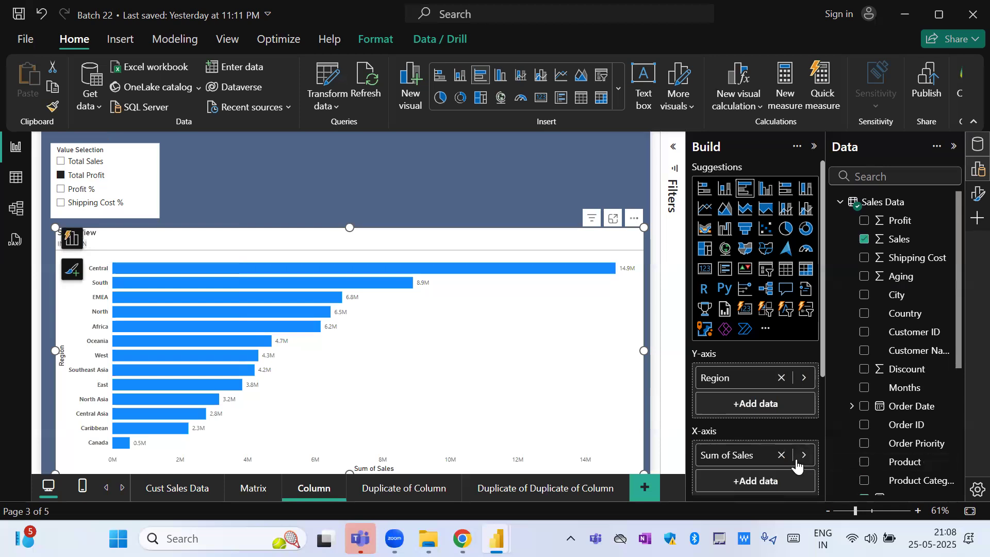
{"action": "left_click", "coordinate": [781, 458]}
{"action": "left_click_drag", "start_coordinate": [902, 221], "coordinate": [757, 457]}
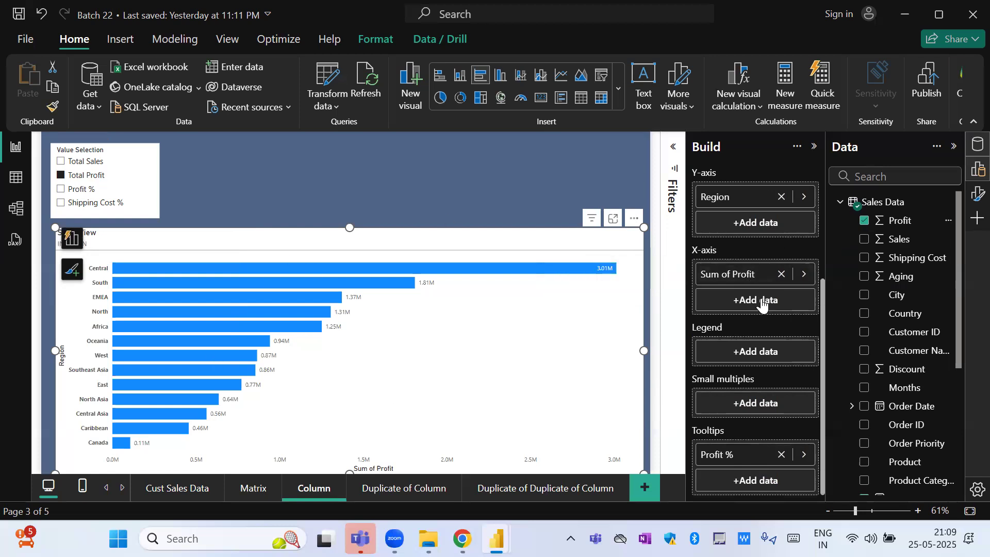
{"action": "left_click", "coordinate": [781, 274]}
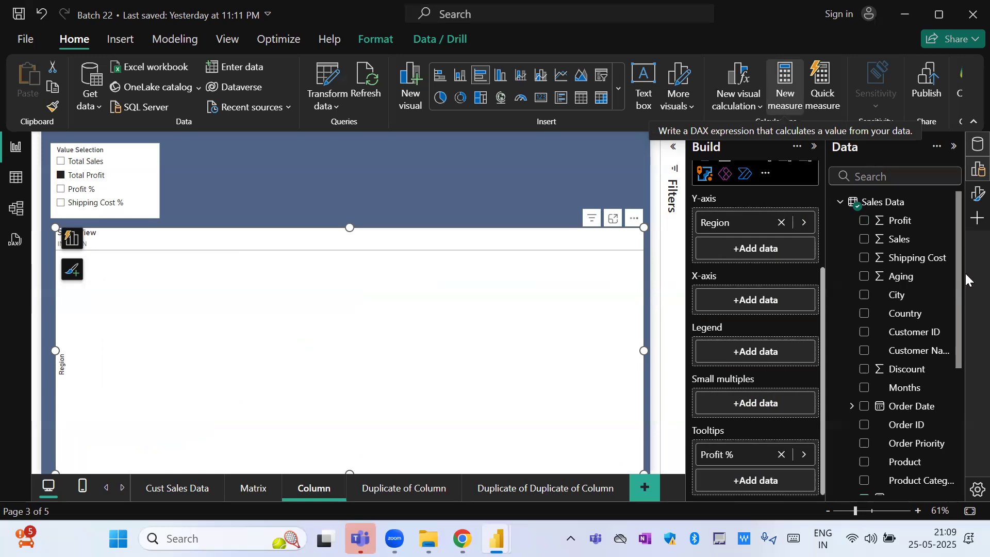
- Examine the formulas of the Total Sales and Total Profit measures and the properties of the Shipping Cost column
{"action": "left_click_drag", "start_coordinate": [960, 274], "coordinate": [968, 426]}
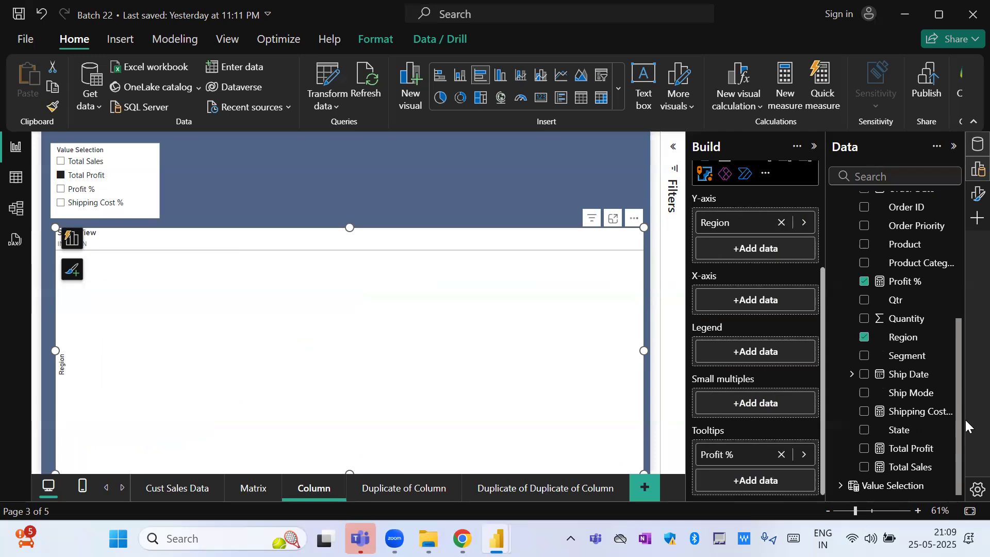
{"action": "left_click", "coordinate": [912, 467]}
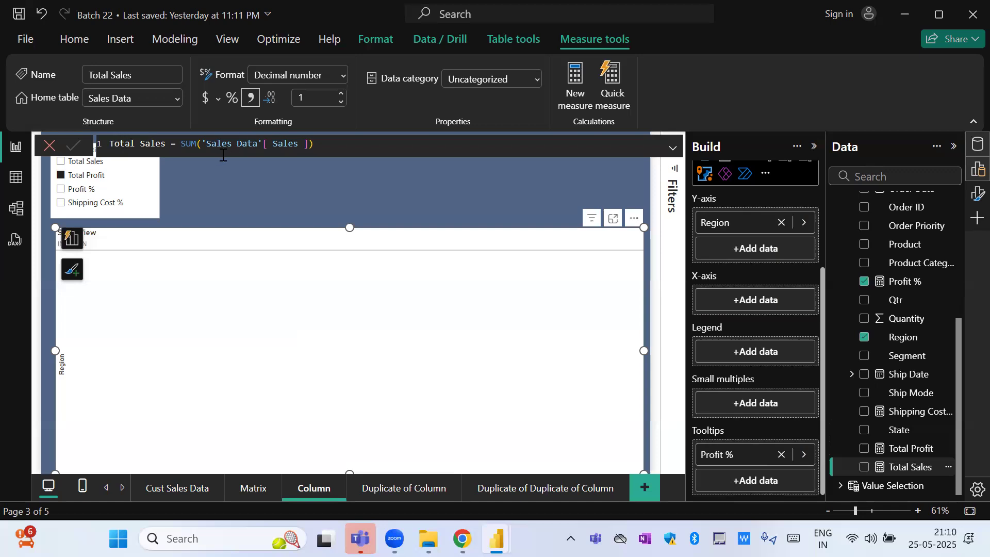
{"action": "left_click", "coordinate": [904, 449]}
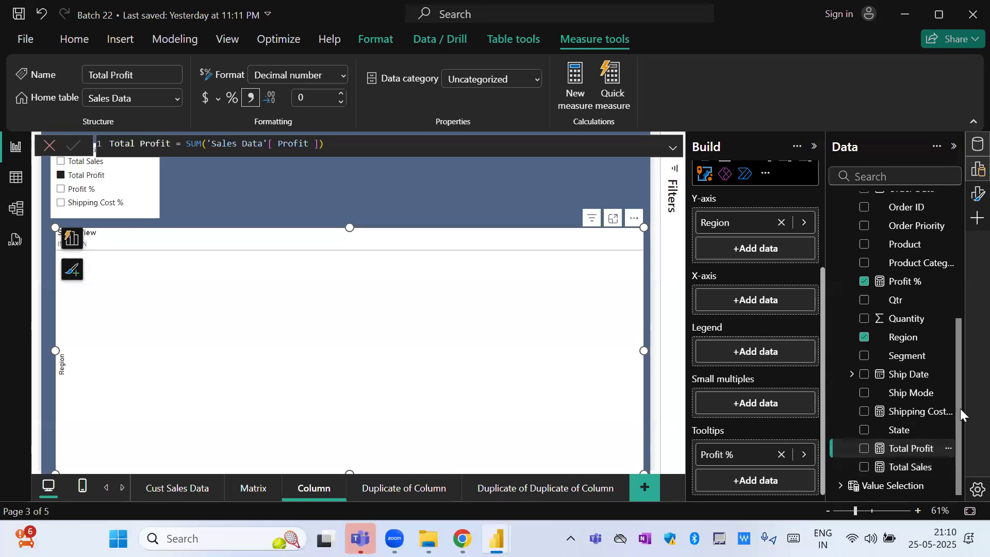
{"action": "scroll", "coordinate": [960, 412], "scroll_direction": "up", "scroll_amount": 5}
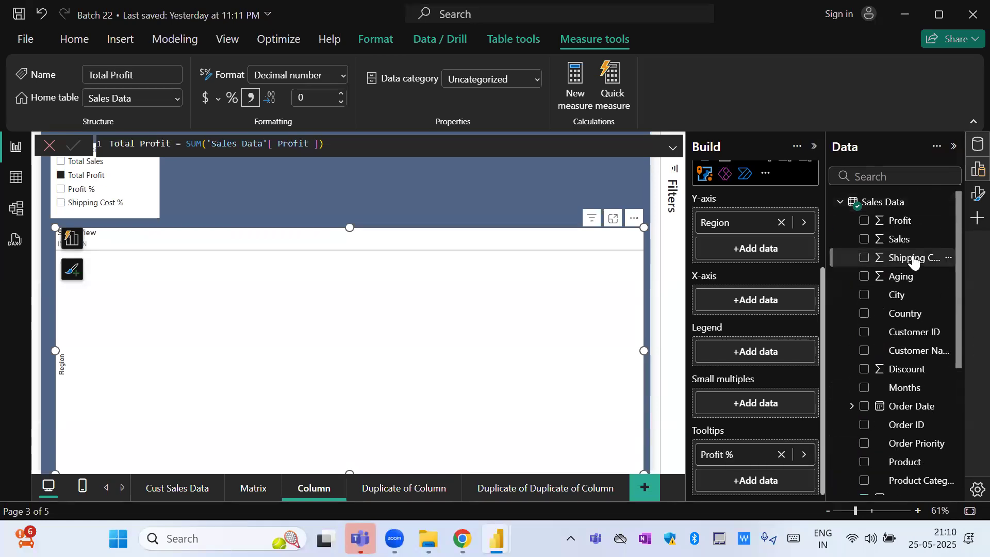
{"action": "left_click", "coordinate": [913, 259]}
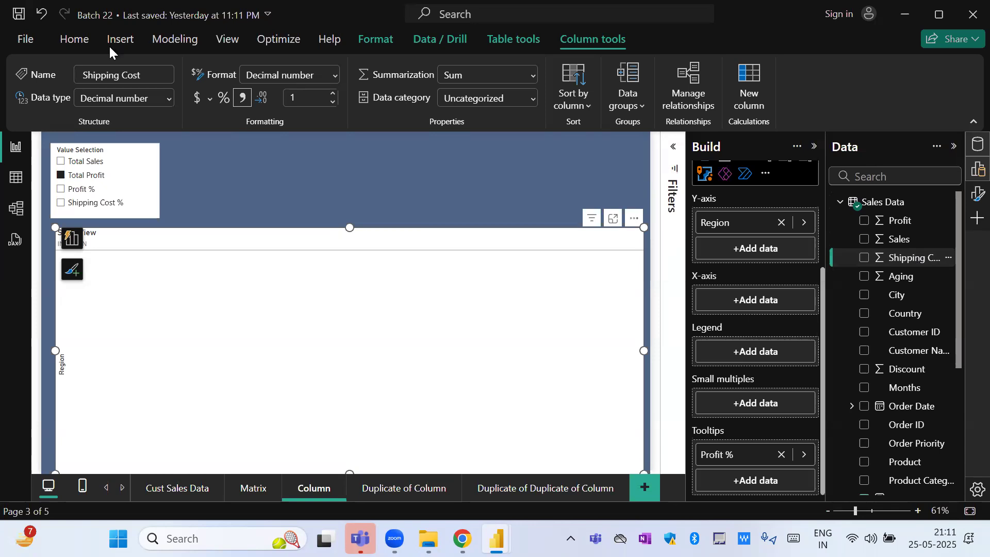
- Create a measure defined as Shipping Cost = SUM('Sales Data'[ Shipping Cost ])
{"action": "left_click", "coordinate": [85, 46]}
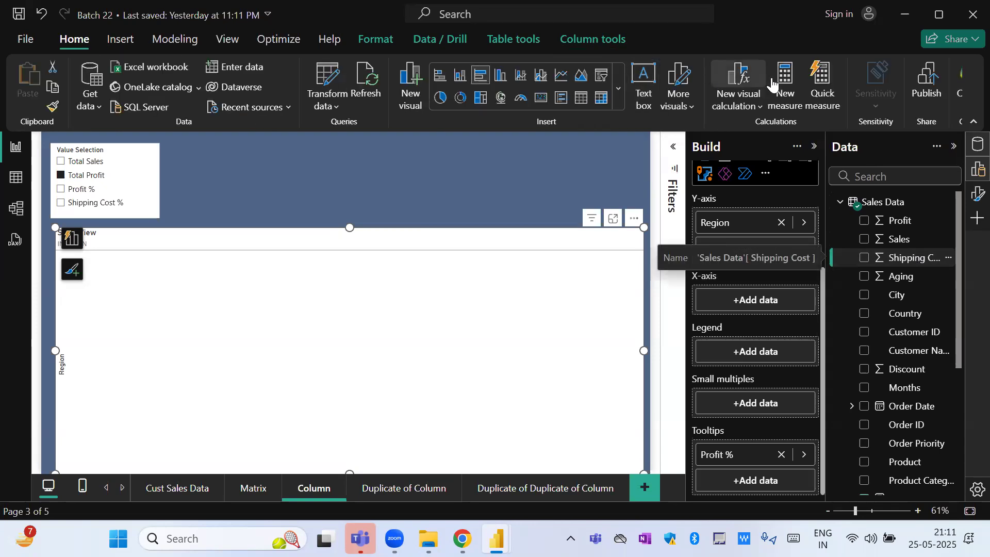
{"action": "left_click", "coordinate": [796, 82]}
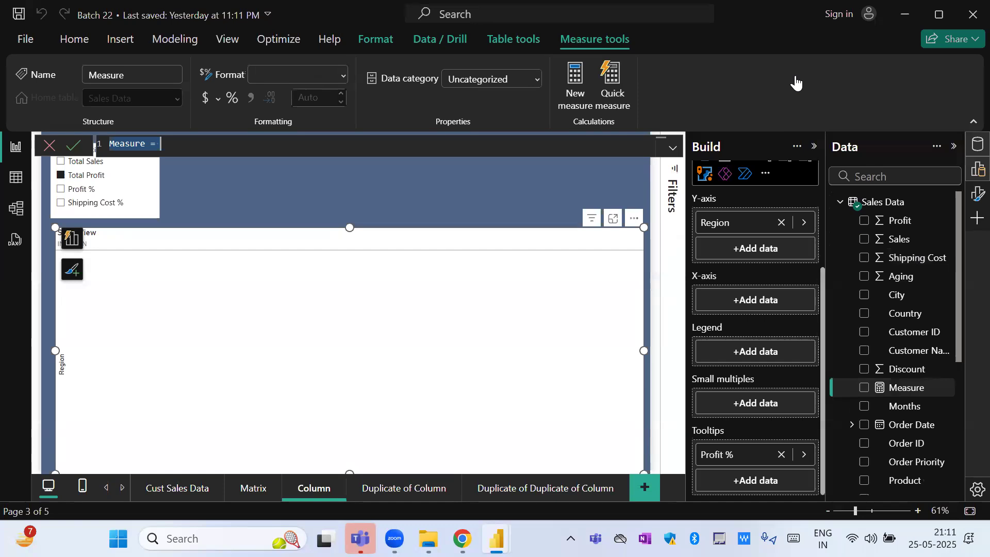
{"action": "type", "text": "Shippin"}
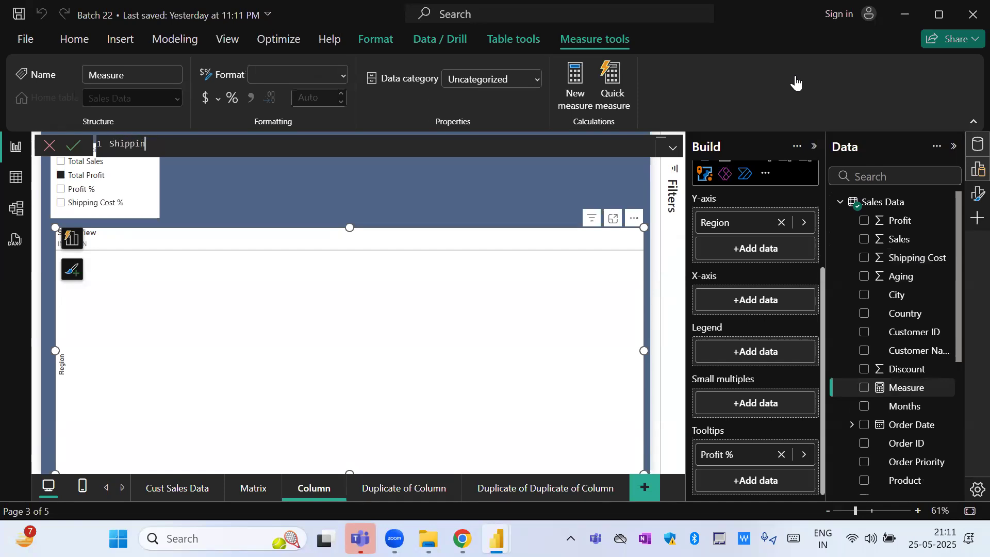
{"action": "type", "text": "g Cost = su"}
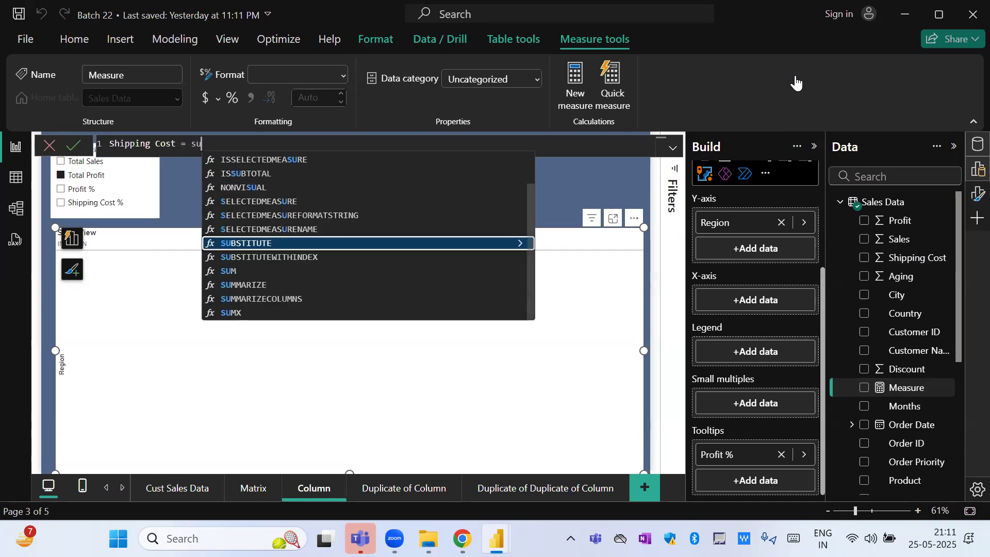
{"action": "type", "text": "m("}
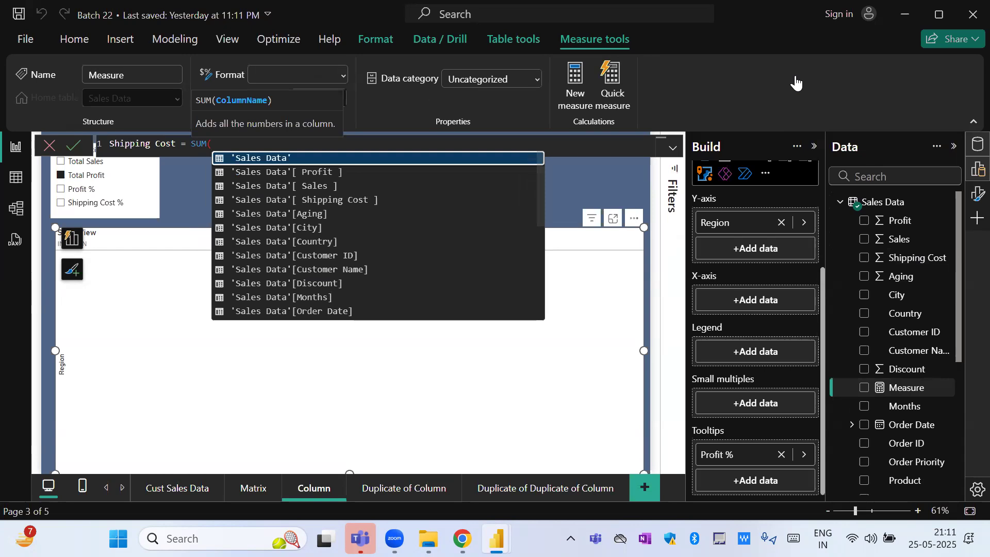
{"action": "key", "text": "Down"}
{"action": "key", "text": "Down"}
{"action": "key", "text": "Down"}
{"action": "key", "text": "Tab"}
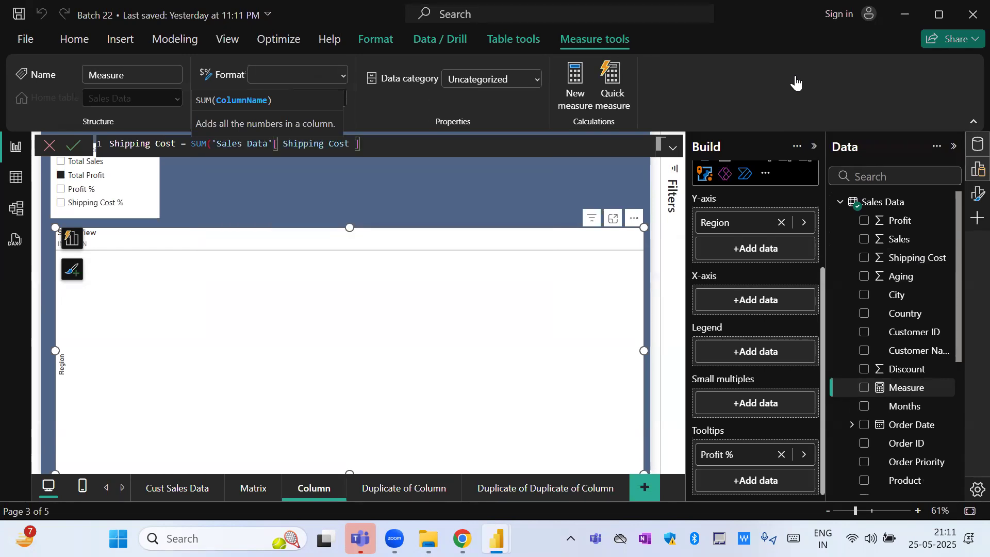
{"action": "type", "text": ")"}
{"action": "key", "text": "Return"}
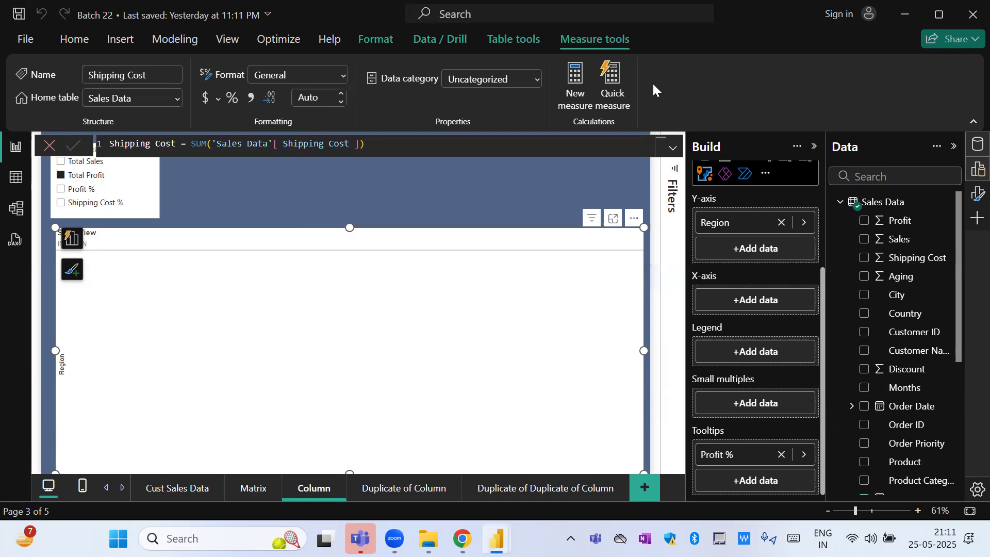
- Format the Shipping Cost measure with a thousands separator and reduce its decimal places by two
{"action": "left_click", "coordinate": [251, 103]}
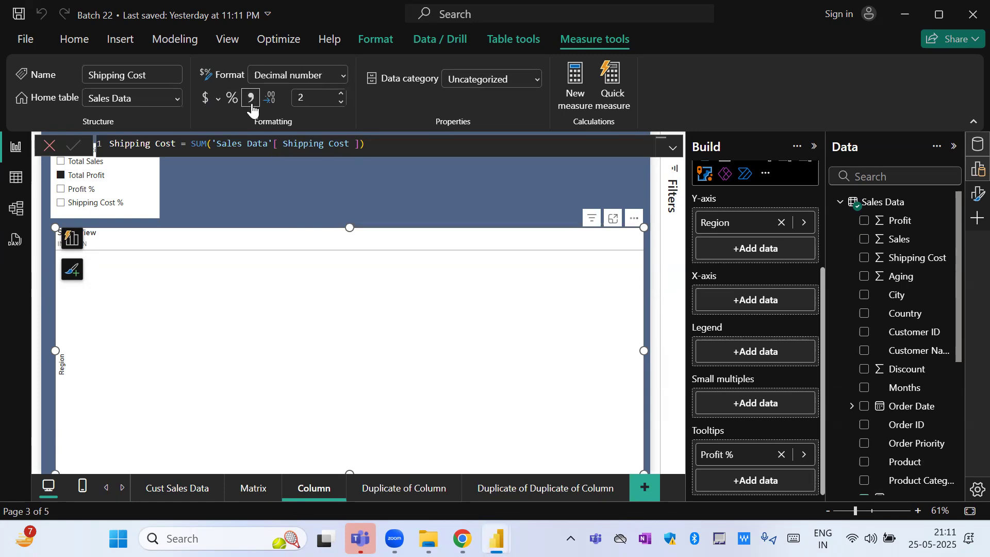
{"action": "left_click", "coordinate": [340, 104]}
{"action": "left_click", "coordinate": [340, 103]}
{"action": "left_click", "coordinate": [406, 216]}
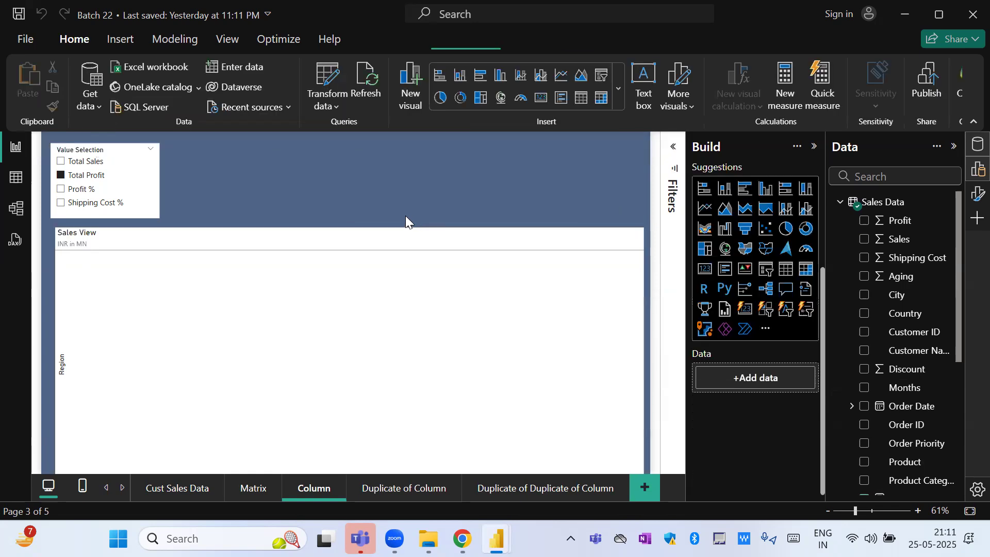
- Delete the Value Selection slicer and the Value Selection table from the model, and collapse the Sales Data table
{"action": "left_click", "coordinate": [130, 178]}
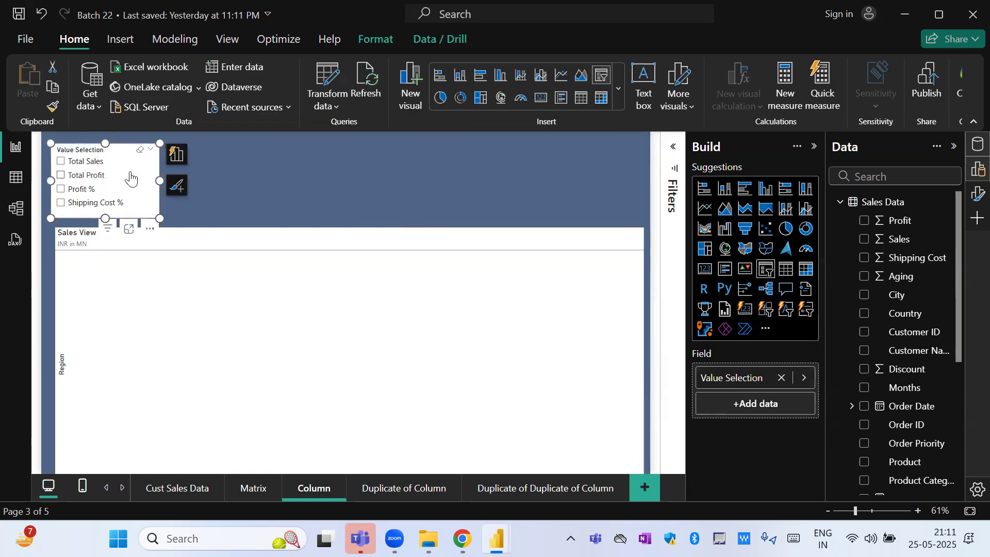
{"action": "key", "text": "Delete"}
{"action": "left_click_drag", "start_coordinate": [962, 342], "coordinate": [965, 492]}
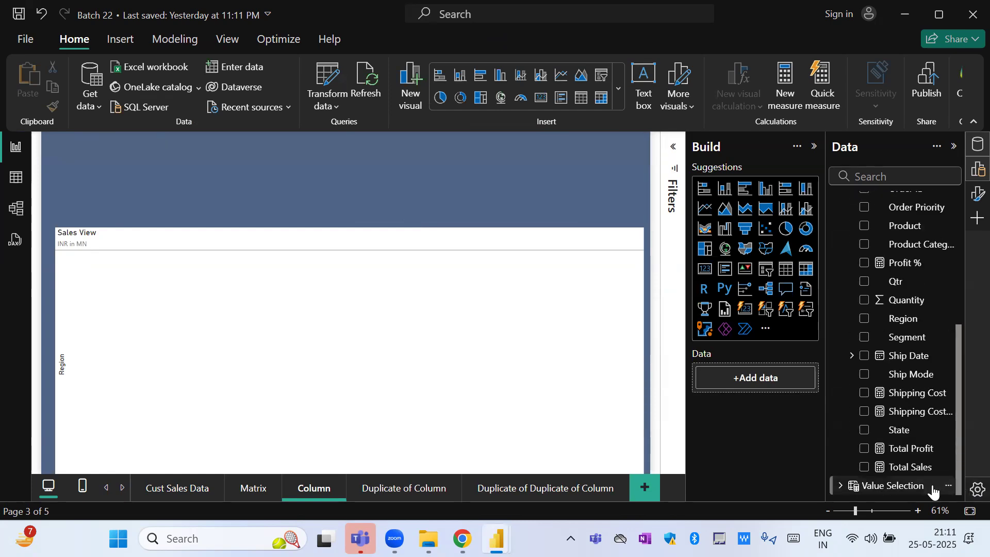
{"action": "right_click", "coordinate": [950, 484]}
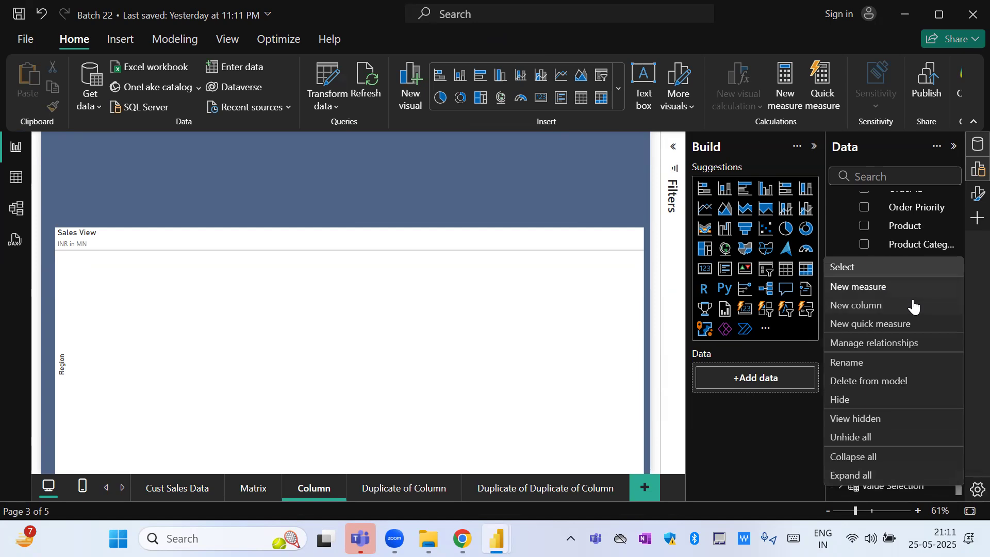
{"action": "left_click", "coordinate": [873, 380]}
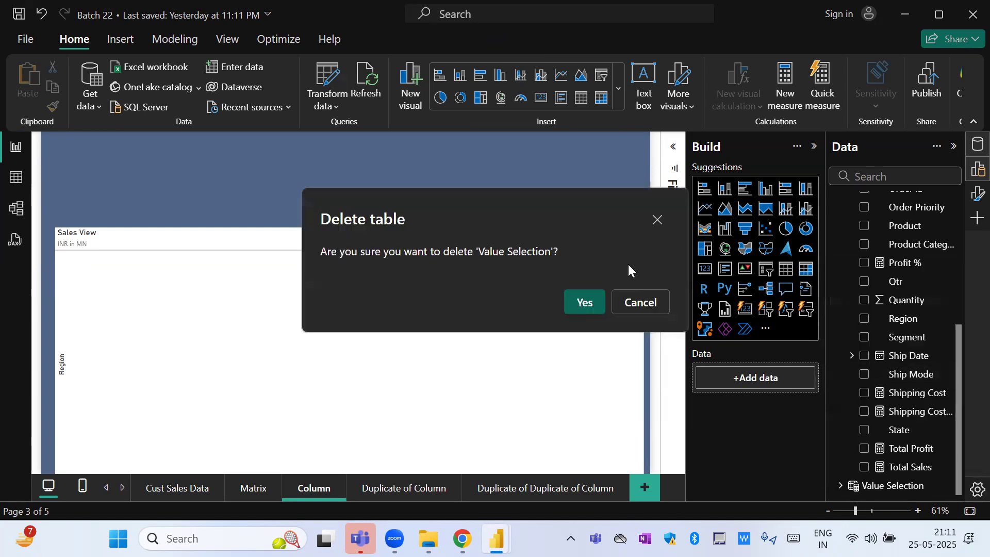
{"action": "left_click", "coordinate": [579, 305]}
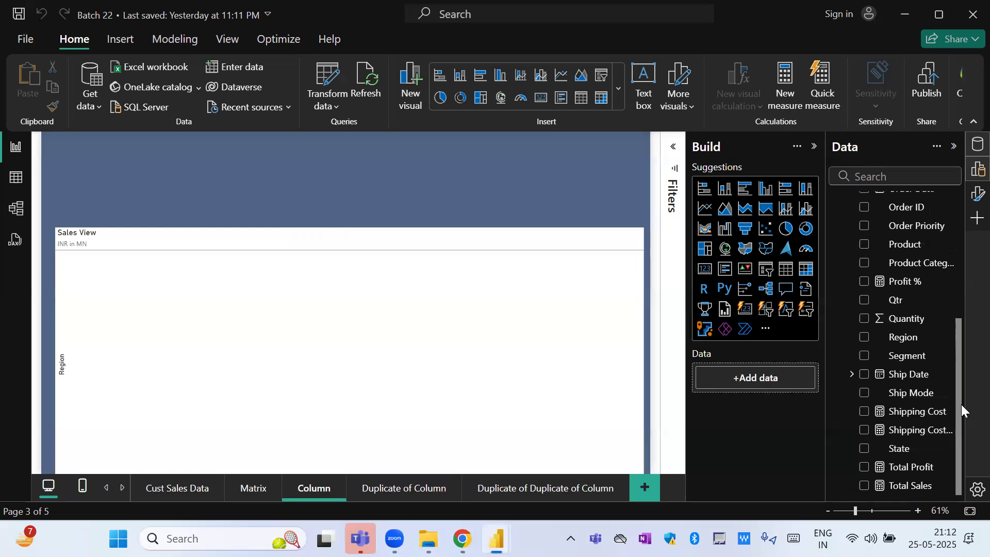
{"action": "left_click_drag", "start_coordinate": [959, 362], "coordinate": [967, 203]}
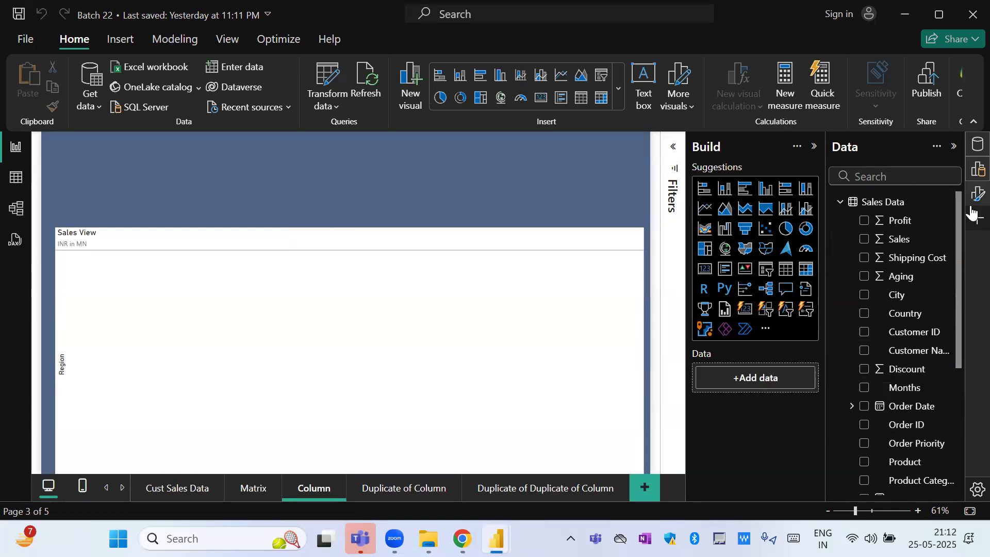
{"action": "left_click", "coordinate": [842, 203]}
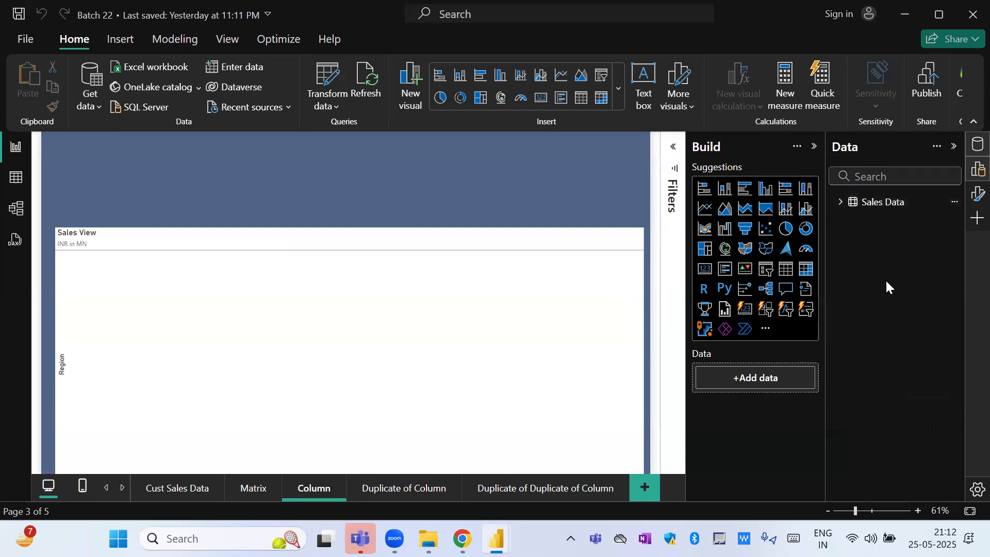
- Start a new fields parameter and name it Value Selector
{"action": "left_click", "coordinate": [174, 38]}
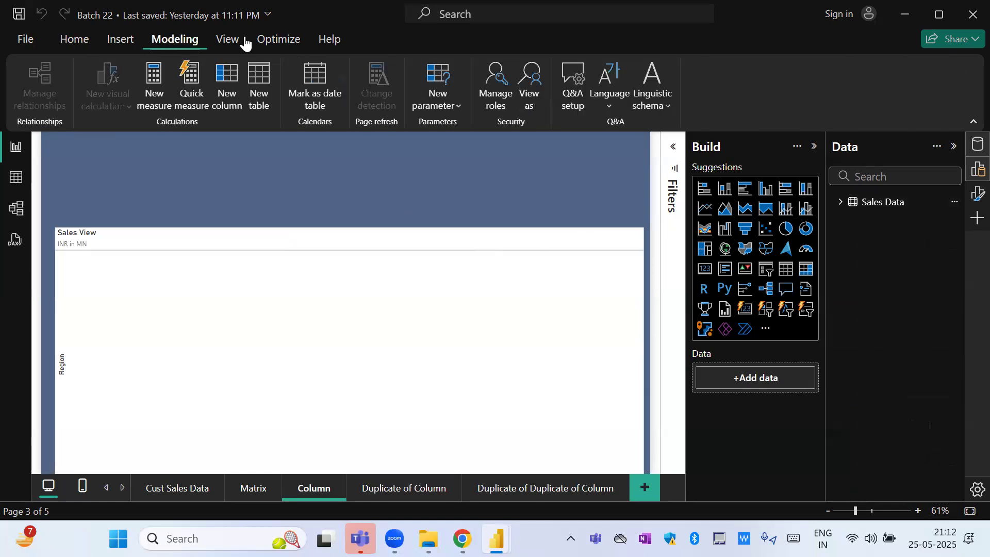
{"action": "left_click", "coordinate": [444, 106]}
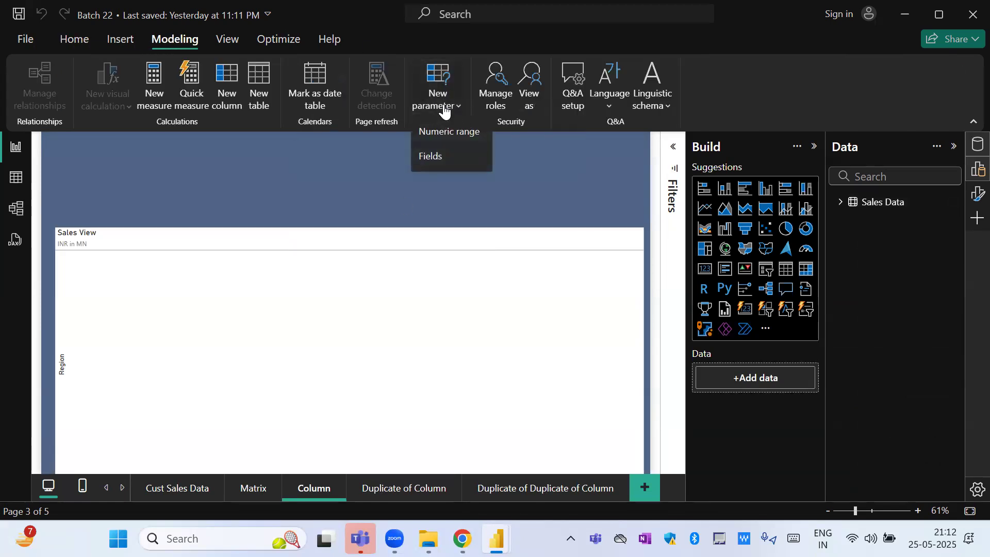
{"action": "left_click", "coordinate": [446, 156]}
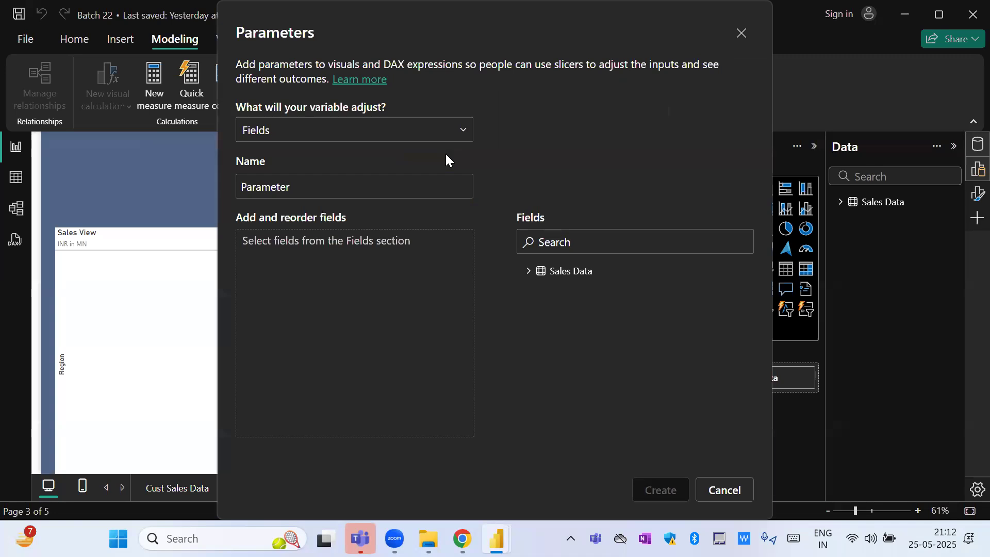
{"action": "left_click", "coordinate": [369, 184]}
{"action": "double_click", "coordinate": [369, 185]}
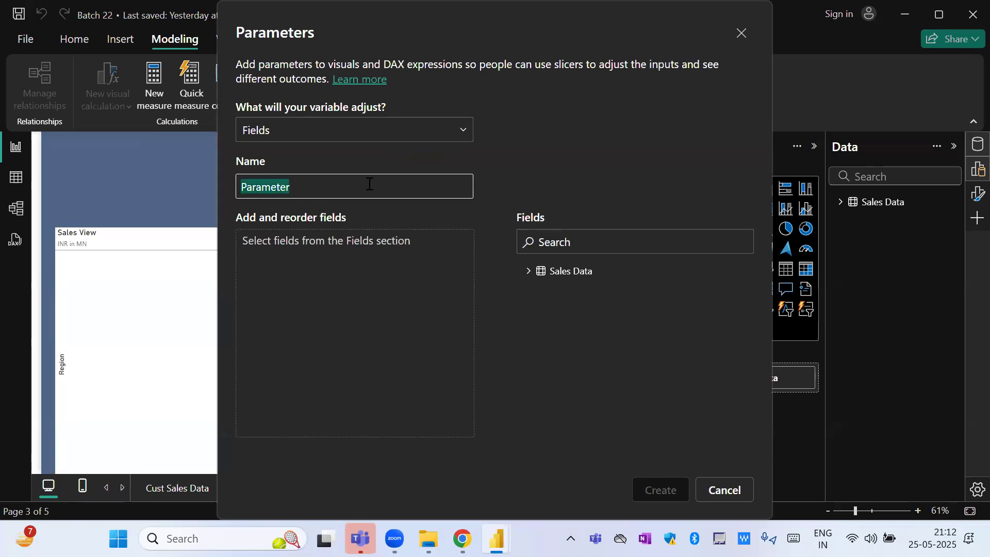
{"action": "type", "text": "Va"}
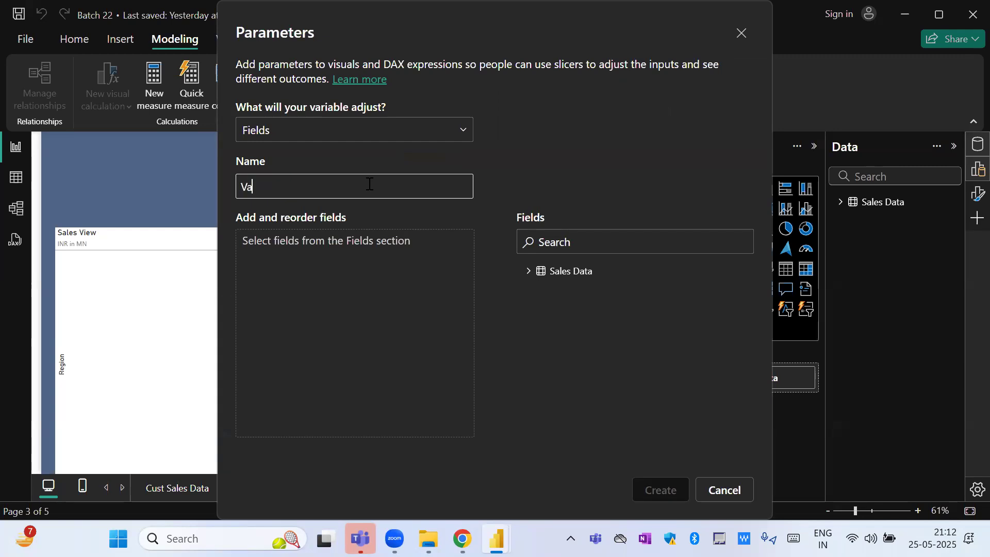
{"action": "type", "text": "lue Selector"}
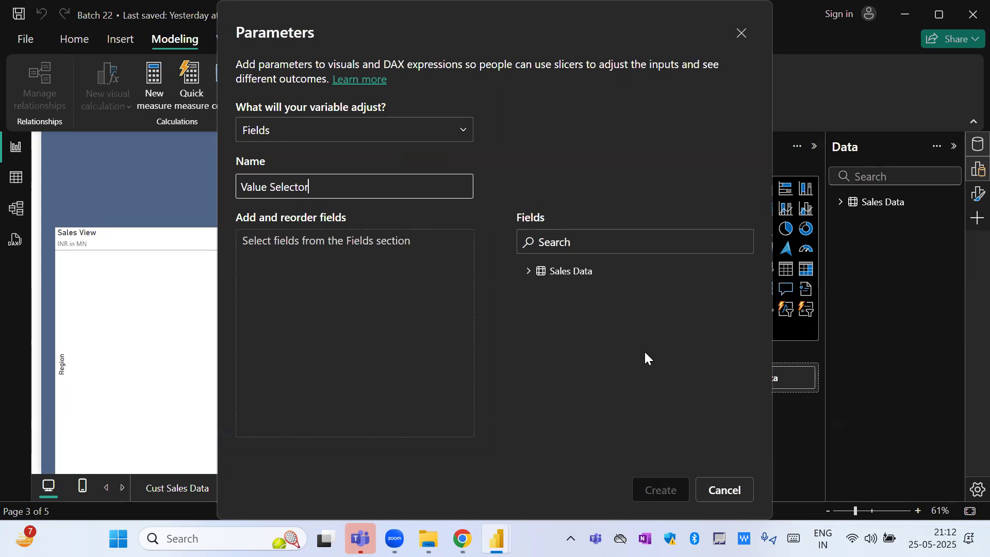
- Add the Total Profit and Total Sales measures from Sales Data to the parameter, with Total Sales ordered first
{"action": "left_click", "coordinate": [528, 271]}
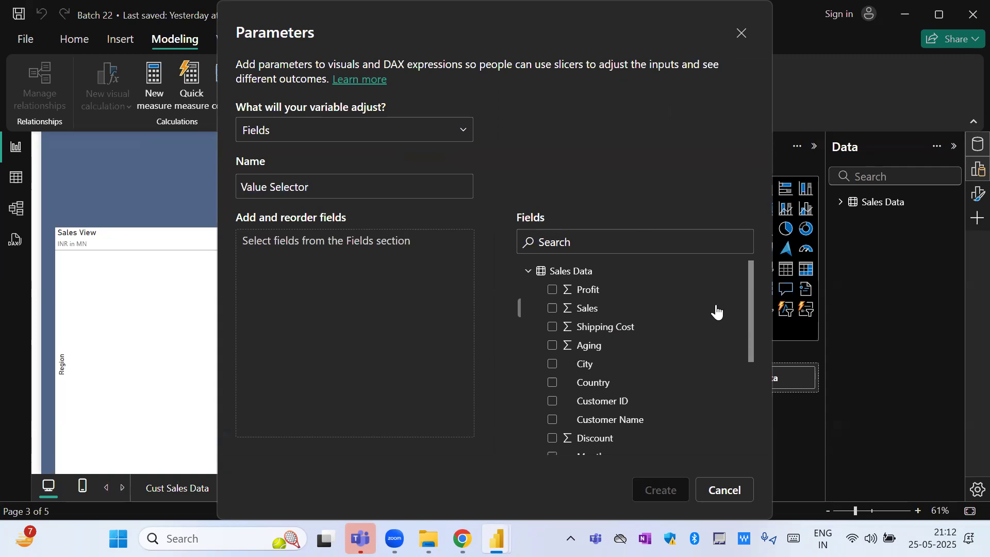
{"action": "left_click_drag", "start_coordinate": [750, 308], "coordinate": [747, 472]}
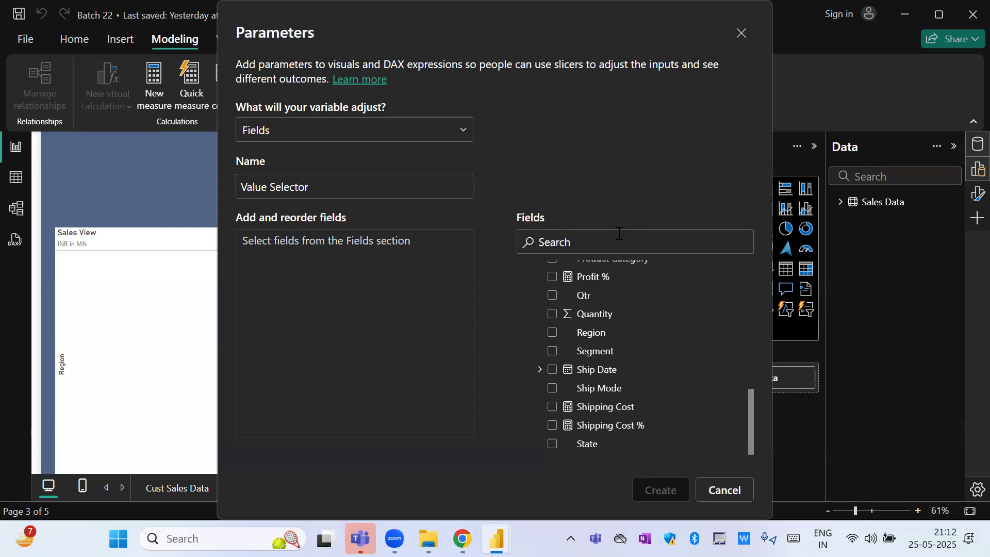
{"action": "type", "text": "to"}
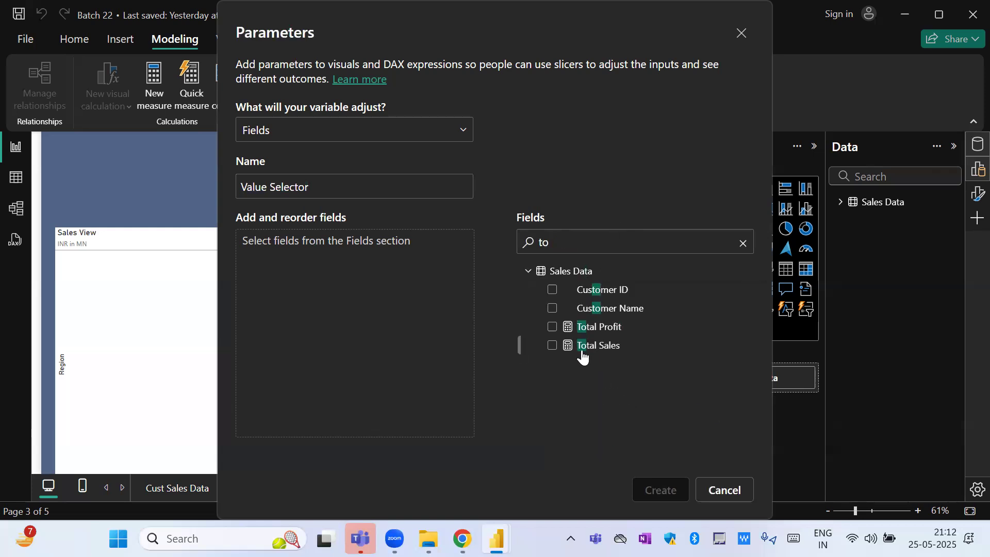
{"action": "left_click_drag", "start_coordinate": [604, 332], "coordinate": [357, 297]}
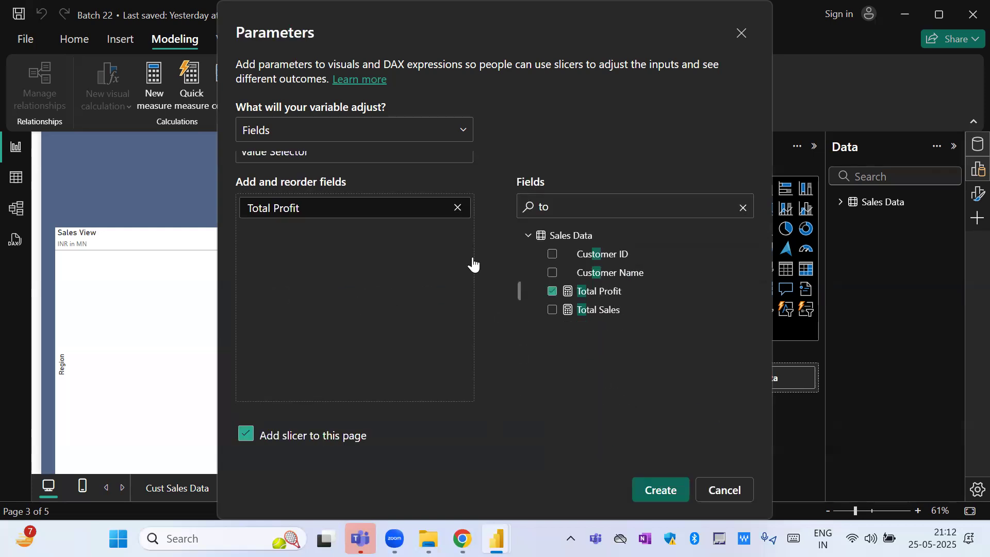
{"action": "left_click_drag", "start_coordinate": [597, 315], "coordinate": [372, 295]}
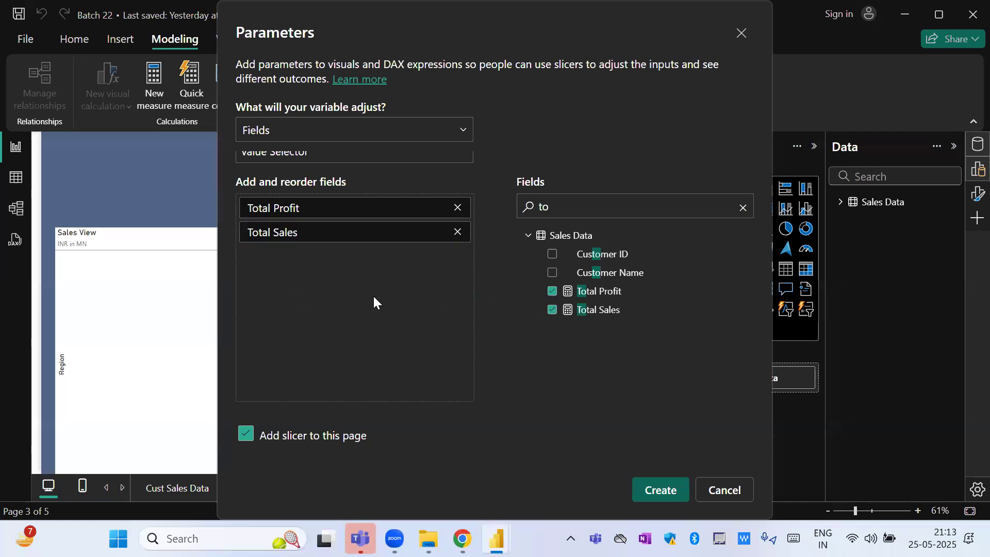
{"action": "left_click_drag", "start_coordinate": [324, 237], "coordinate": [289, 254]}
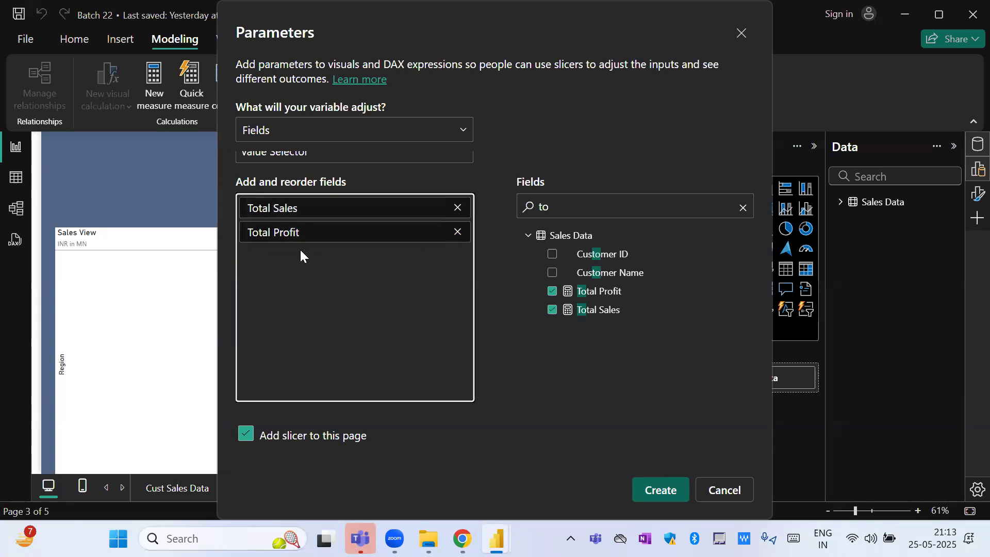
- Find the Shipping Cost measure and add it to the parameter below Total Profit
{"action": "left_click", "coordinate": [600, 210]}
{"action": "key", "text": "shift+Left"}
{"action": "key", "text": "shift+Left"}
{"action": "type", "text": "shi"}
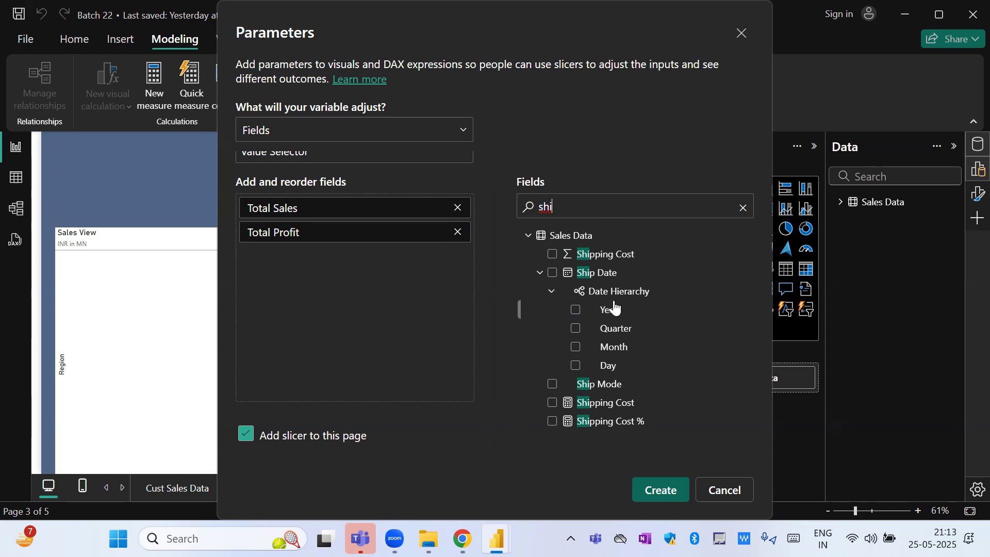
{"action": "left_click_drag", "start_coordinate": [587, 405], "coordinate": [277, 270]}
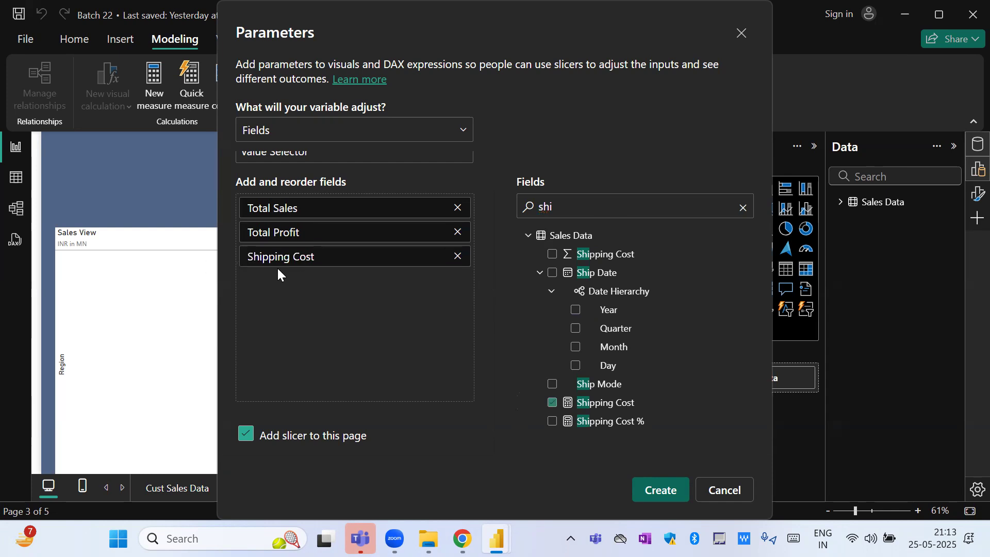
- Add the Profit % and Shipping Cost % measures and create the parameter with a slicer on this page
{"action": "double_click", "coordinate": [602, 208]}
{"action": "type", "text": "%"}
{"action": "left_click_drag", "start_coordinate": [587, 261], "coordinate": [403, 298]}
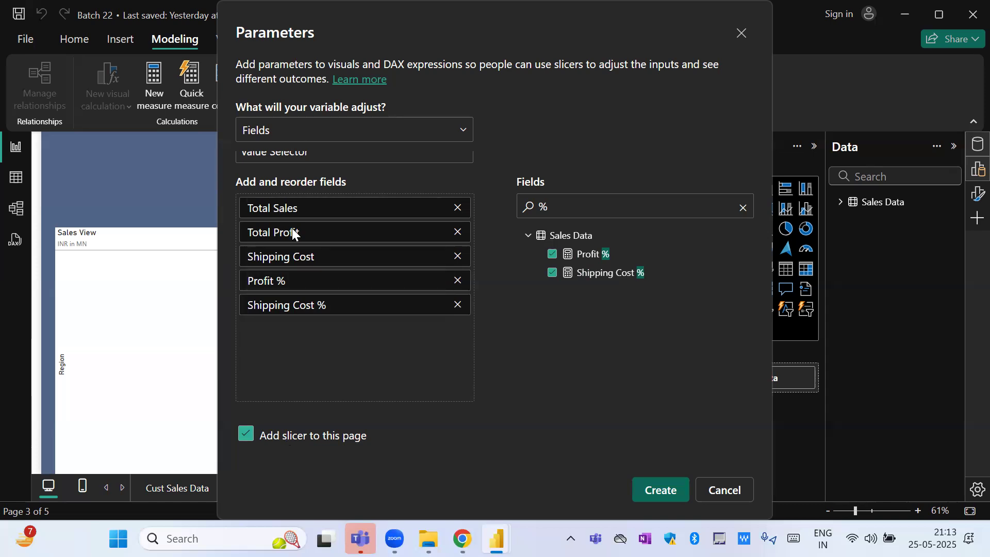
{"action": "left_click", "coordinate": [661, 490]}
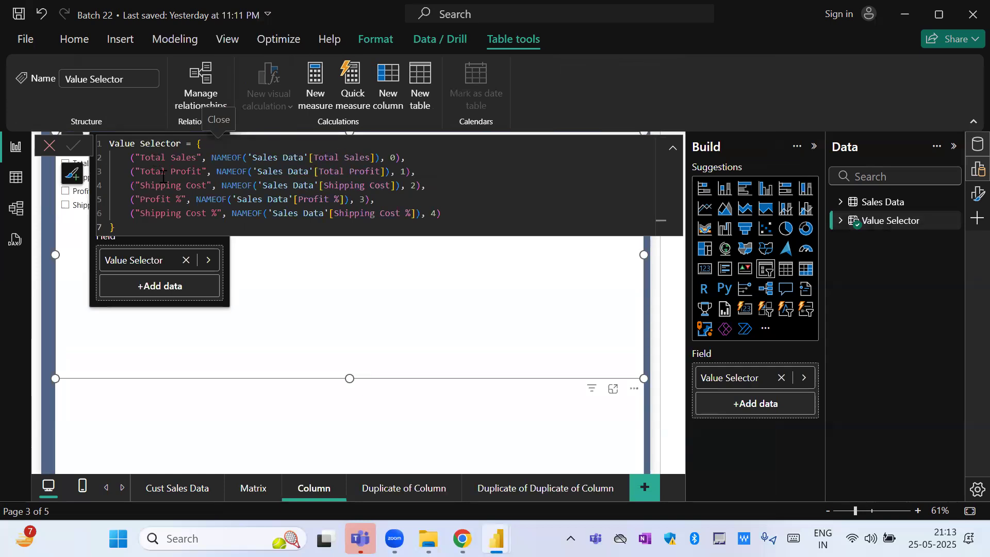
- Shorten the "Total Sales" display label in the Value Selector formula to "Sales"
{"action": "left_click", "coordinate": [166, 157]}
{"action": "key", "text": "shift+Left"}
{"action": "key", "text": "shift+Left"}
{"action": "key", "text": "shift+Left"}
{"action": "key", "text": "shift+Left"}
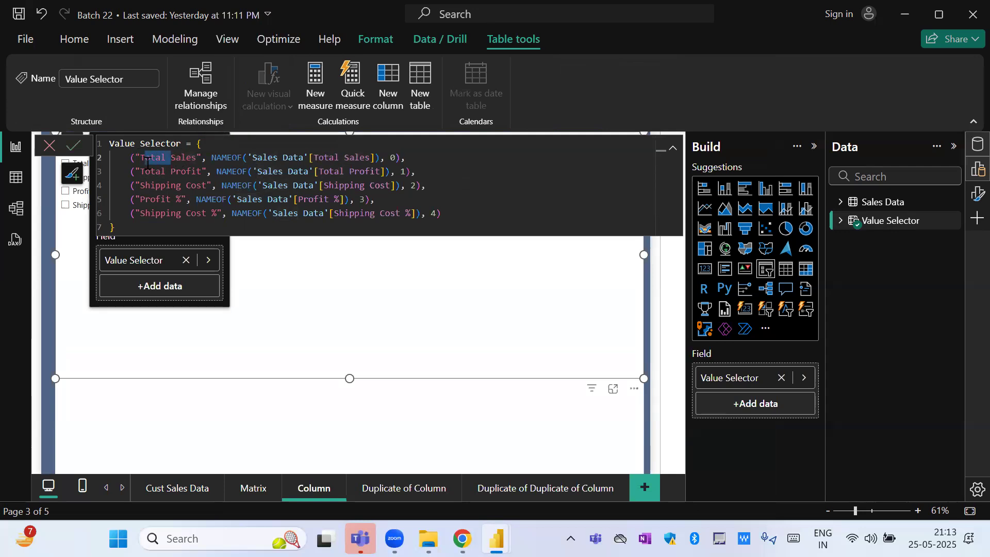
{"action": "key", "text": "BackSpace"}
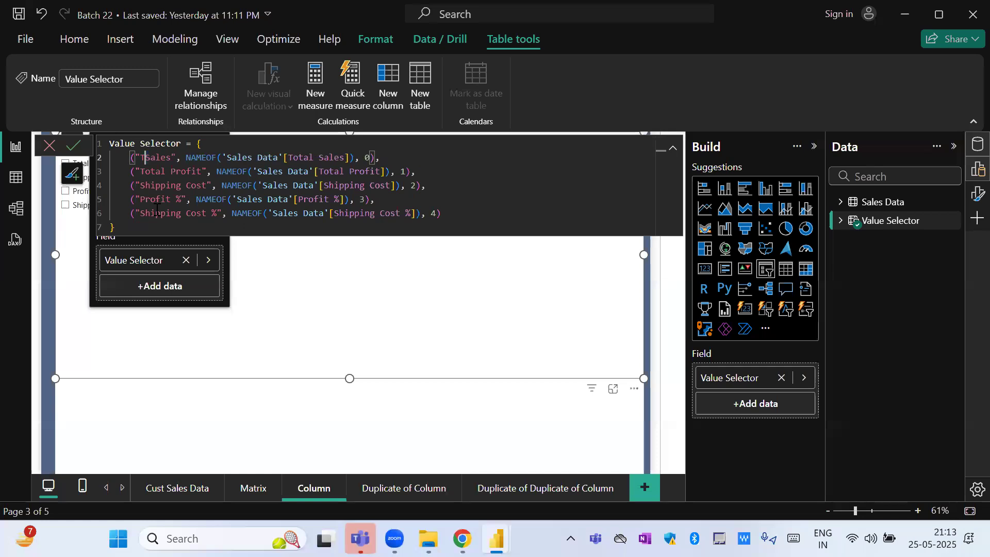
{"action": "key", "text": "BackSpace"}
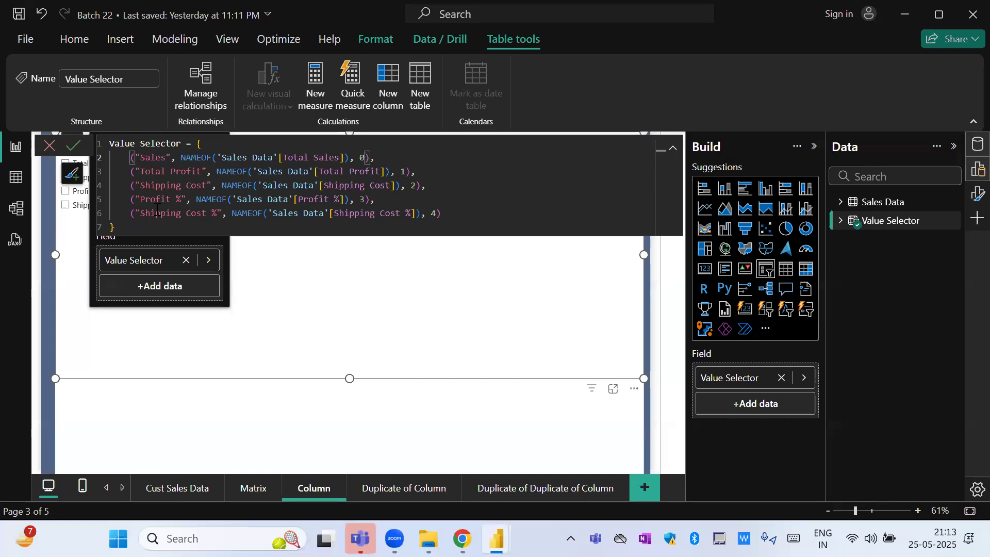
- Shorten the "Total Profit" display label to "Profit" and commit the Value Selector formula
{"action": "left_click", "coordinate": [171, 171]}
{"action": "key", "text": "shift+Left"}
{"action": "key", "text": "shift+Left"}
{"action": "key", "text": "shift+Left"}
{"action": "key", "text": "shift+Left"}
{"action": "key", "text": "shift+Left"}
{"action": "key", "text": "shift+Left"}
{"action": "key", "text": "BackSpace"}
{"action": "key", "text": "Down"}
{"action": "key", "text": "Down"}
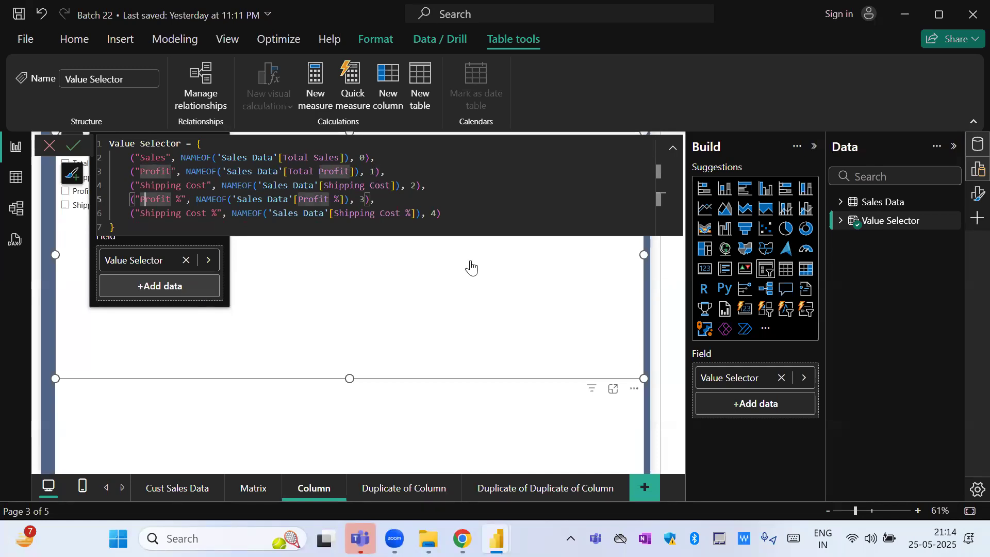
{"action": "left_click", "coordinate": [263, 220]}
{"action": "left_click", "coordinate": [264, 221]}
{"action": "key", "text": "Return"}
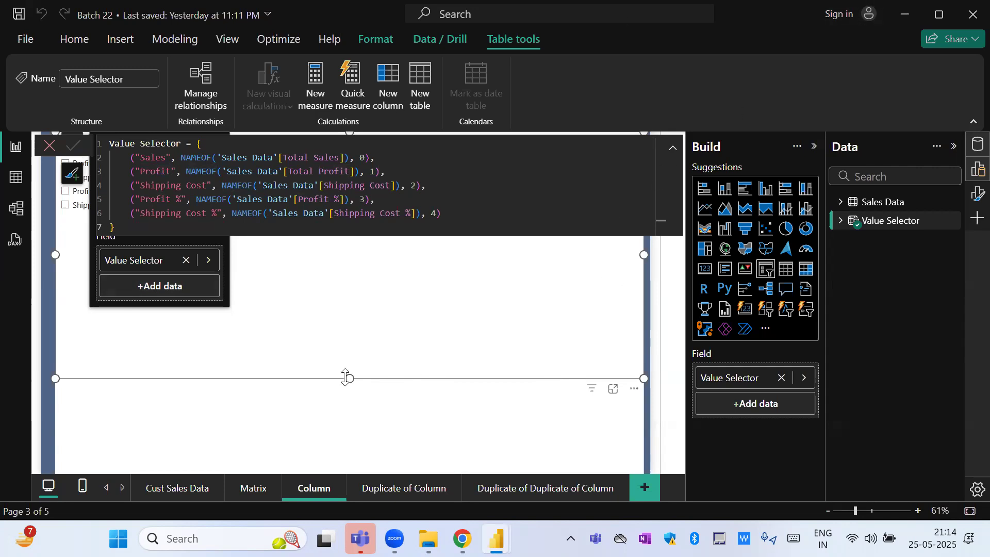
- Shrink the Value Selector slicer to fit its five options and place it just above the chart's left end
{"action": "left_click_drag", "start_coordinate": [347, 378], "coordinate": [338, 235]}
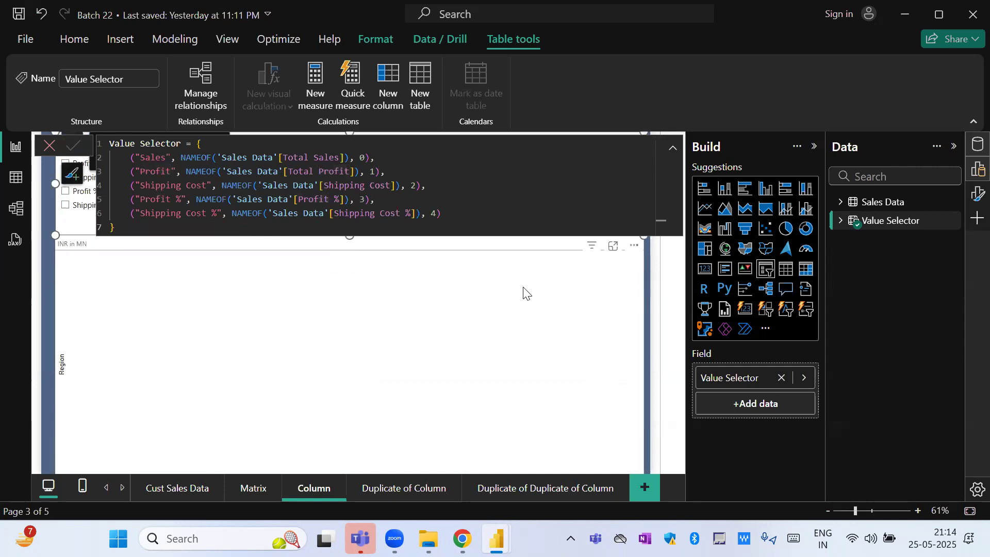
{"action": "left_click", "coordinate": [649, 314]}
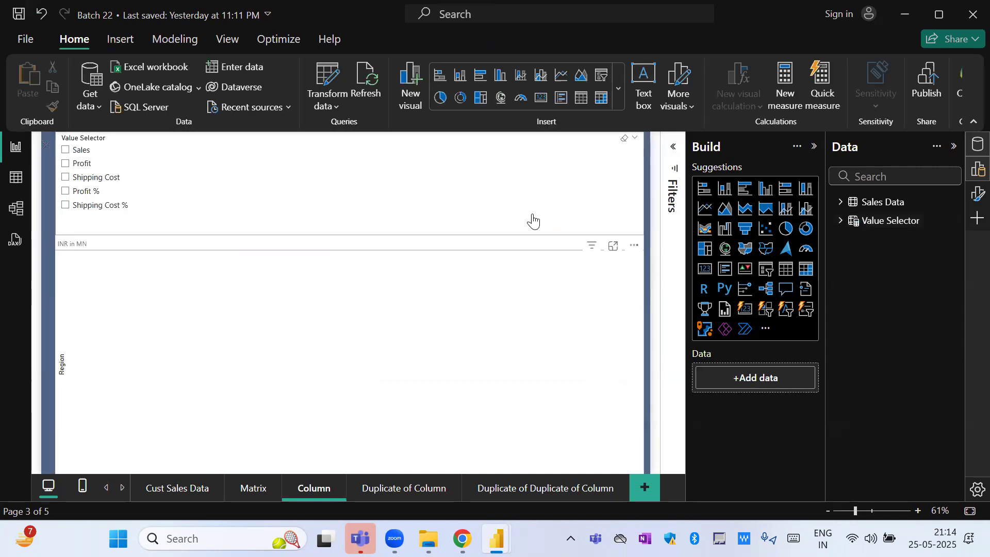
{"action": "left_click", "coordinate": [533, 221]}
{"action": "left_click_drag", "start_coordinate": [644, 183], "coordinate": [199, 166]}
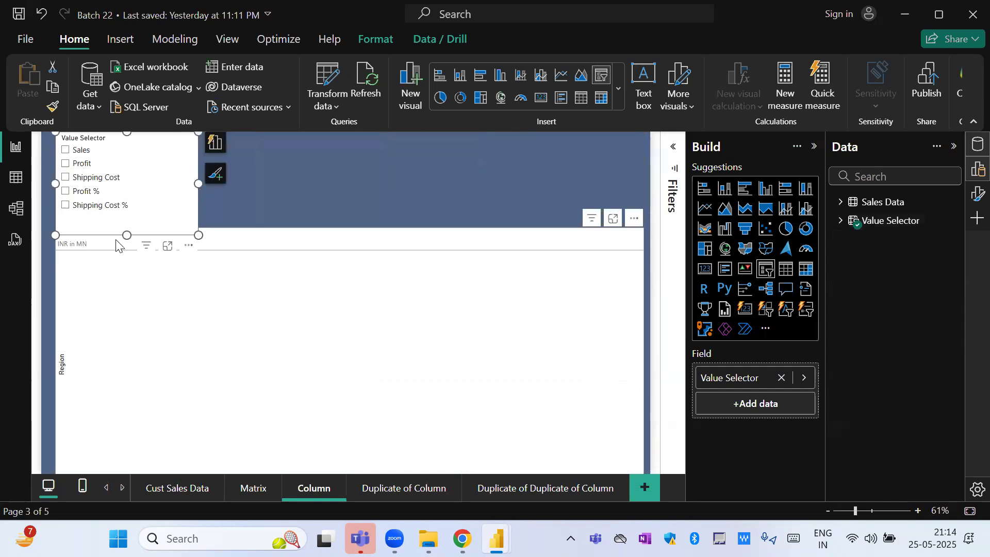
{"action": "left_click_drag", "start_coordinate": [126, 236], "coordinate": [126, 216]}
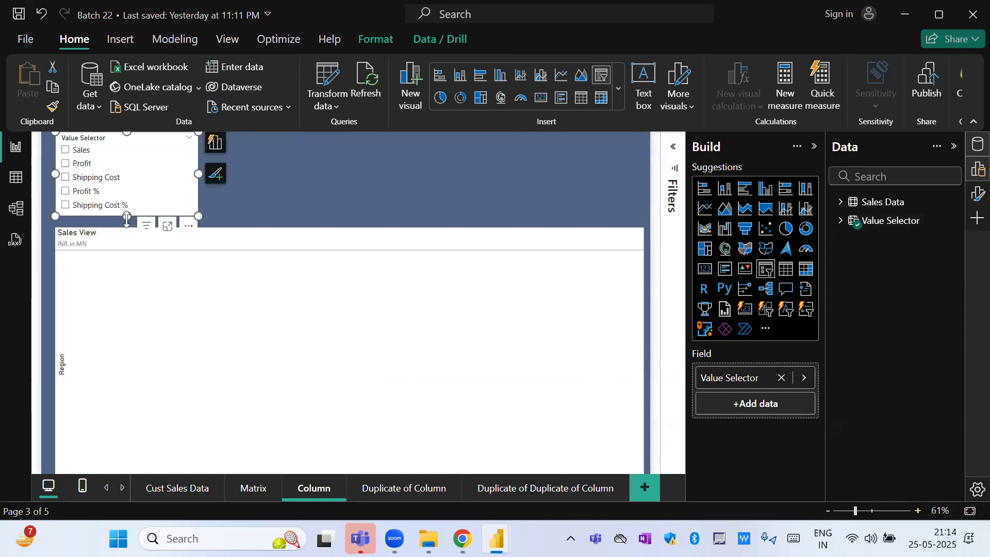
{"action": "mouse_move", "coordinate": [173, 178]}
{"action": "left_mouse_down"}
{"action": "mouse_move", "coordinate": [172, 189]}
{"action": "mouse_move", "coordinate": [170, 177]}
{"action": "left_mouse_up"}
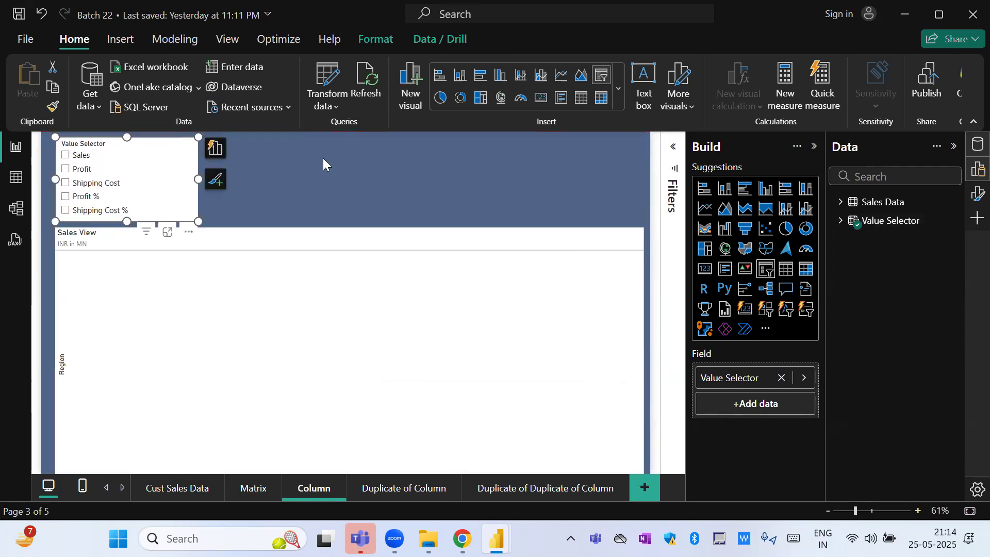
- Select Sales in the slicer and add the Value Selector field to the X-axis of the regional bar chart
{"action": "left_click", "coordinate": [67, 155]}
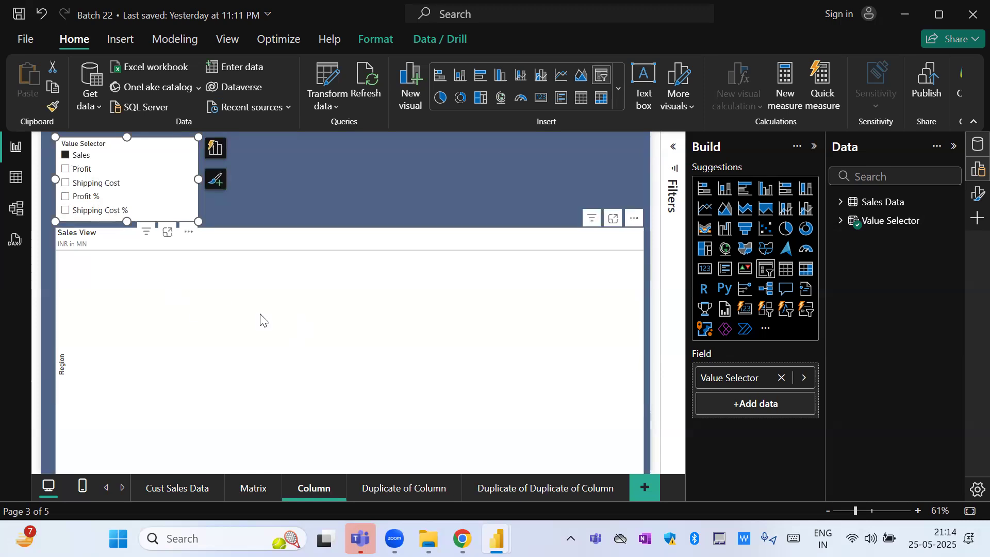
{"action": "left_click", "coordinate": [456, 239]}
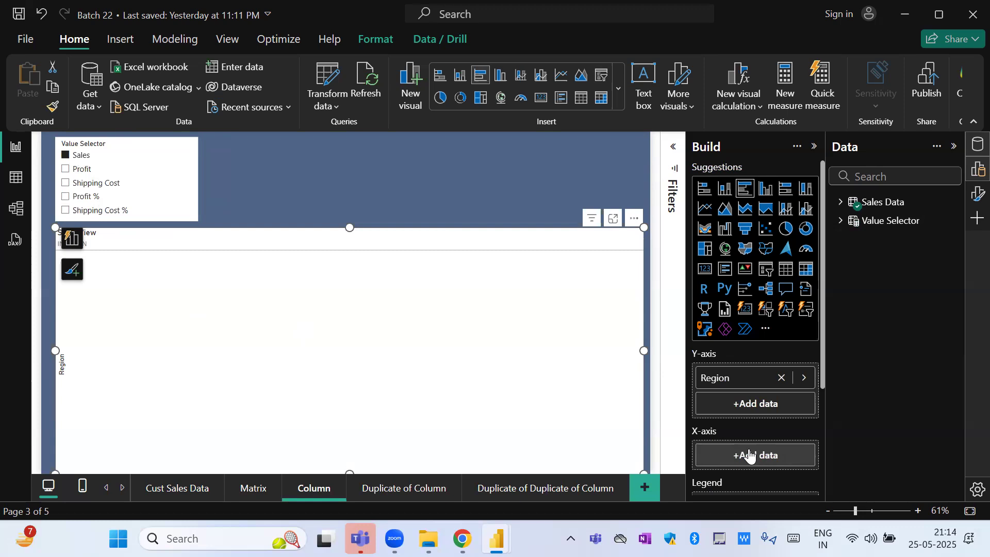
{"action": "left_click", "coordinate": [840, 221]}
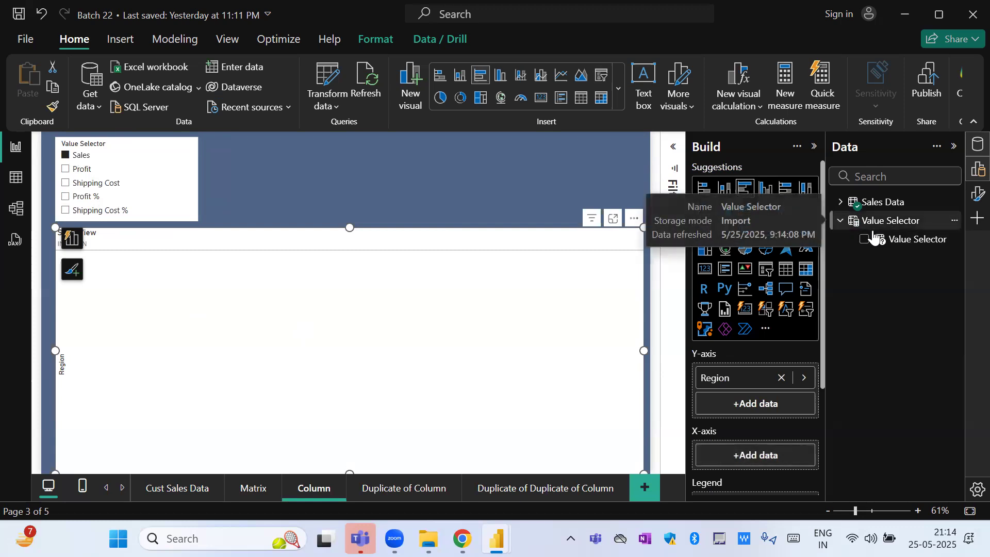
{"action": "left_click_drag", "start_coordinate": [883, 245], "coordinate": [749, 458]}
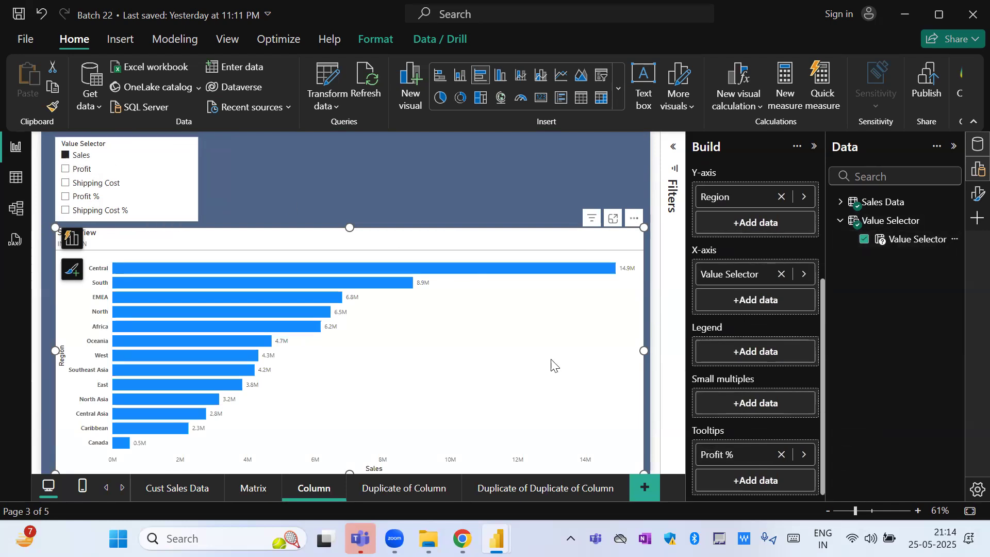
- Test the slicer with Profit alone, combined and cleared selections, and Sales alone, ending with Sales and Profit both selected
{"action": "left_click", "coordinate": [80, 170]}
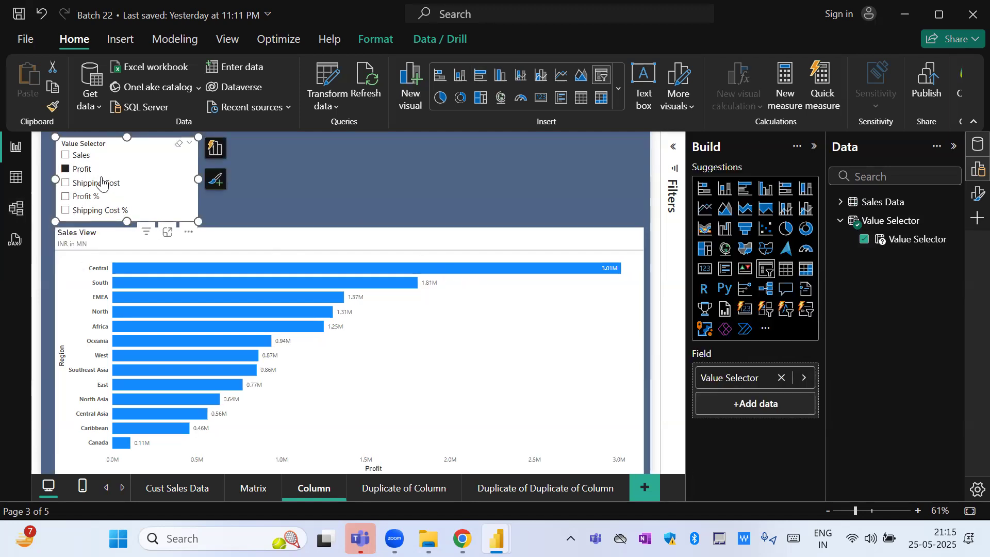
{"action": "left_click", "coordinate": [81, 156], "text": "ctrl"}
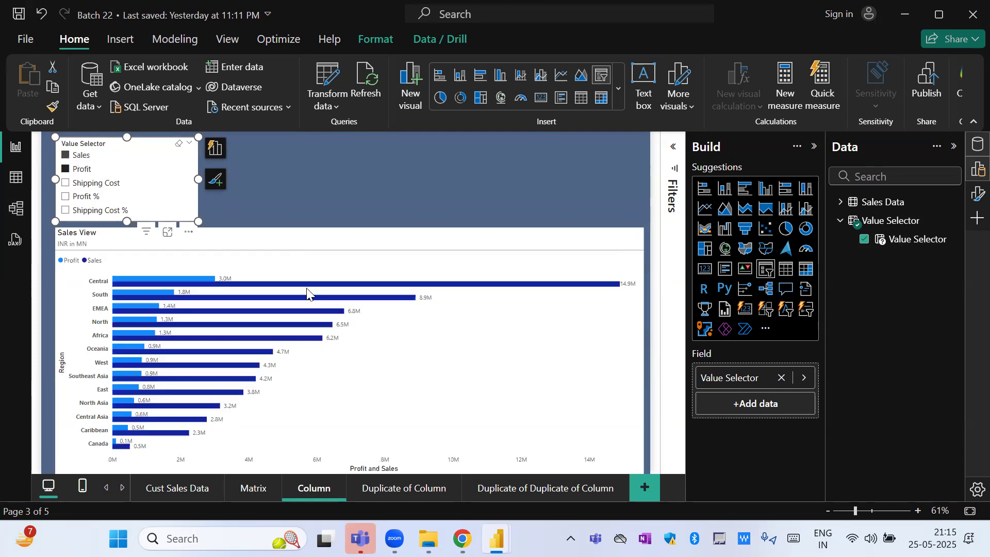
{"action": "mouse_move", "coordinate": [138, 279]}
{"action": "left_click", "coordinate": [80, 164]}
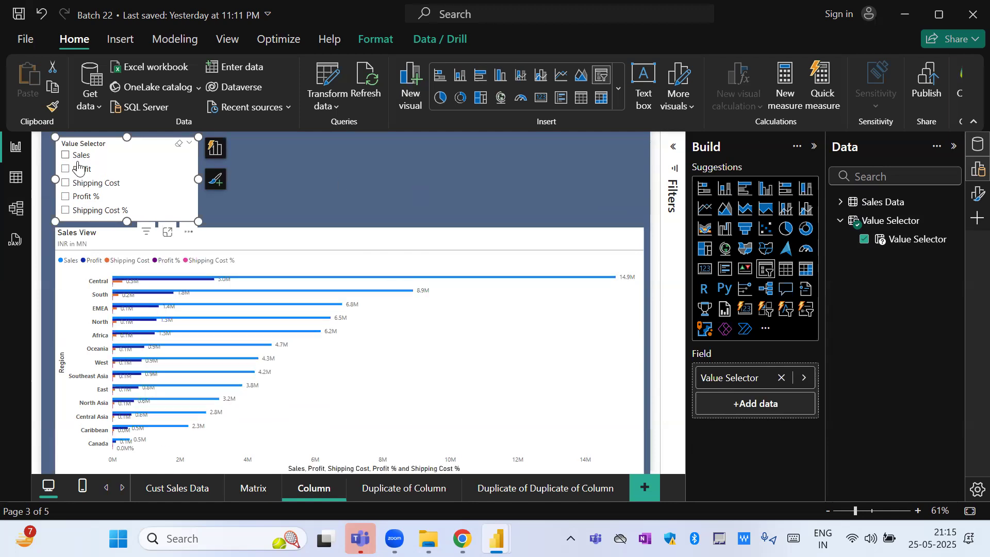
{"action": "left_click", "coordinate": [80, 159]}
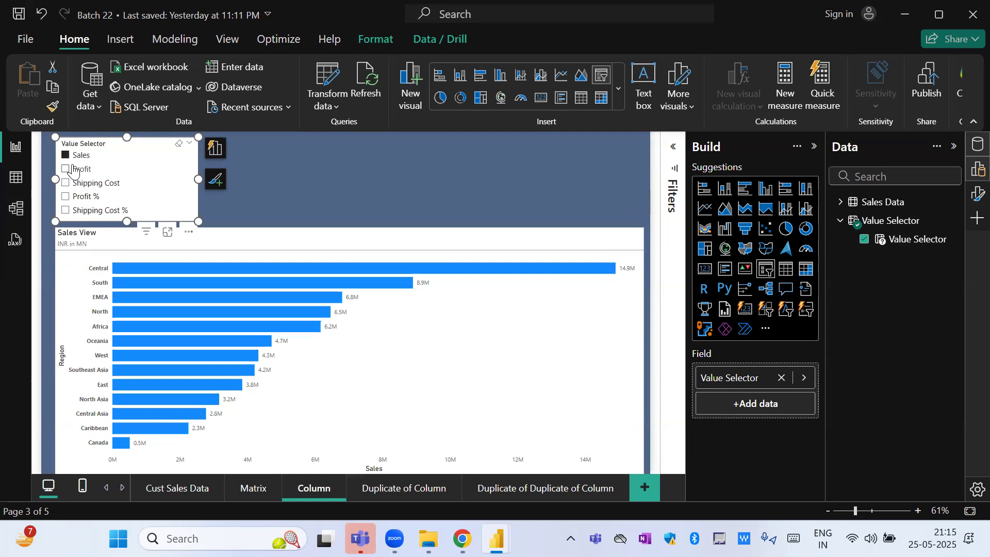
{"action": "left_click", "coordinate": [73, 170]}
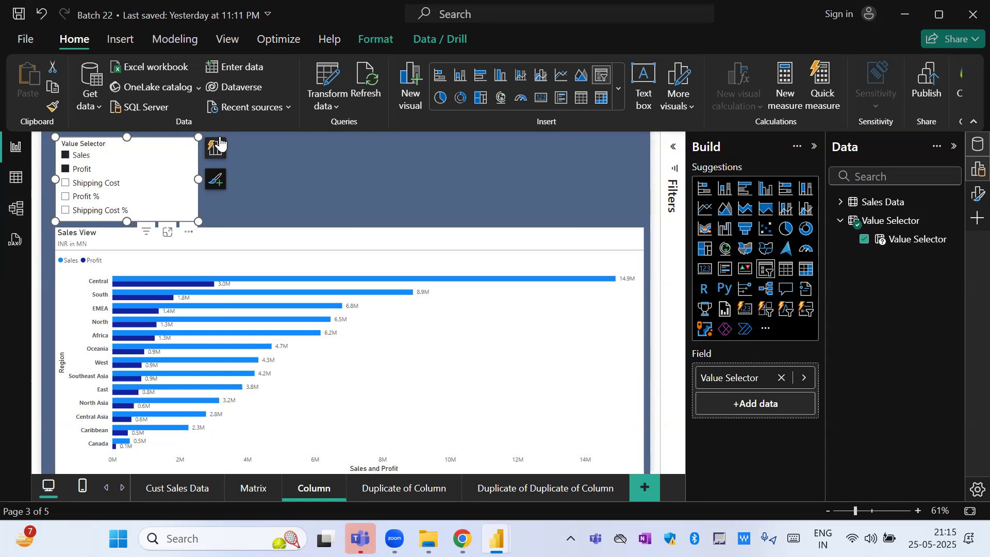
- Test the slicer with no selection, with Profit % and Shipping Cost %, and with Sales, Profit and Shipping Cost together
{"action": "left_click", "coordinate": [180, 144]}
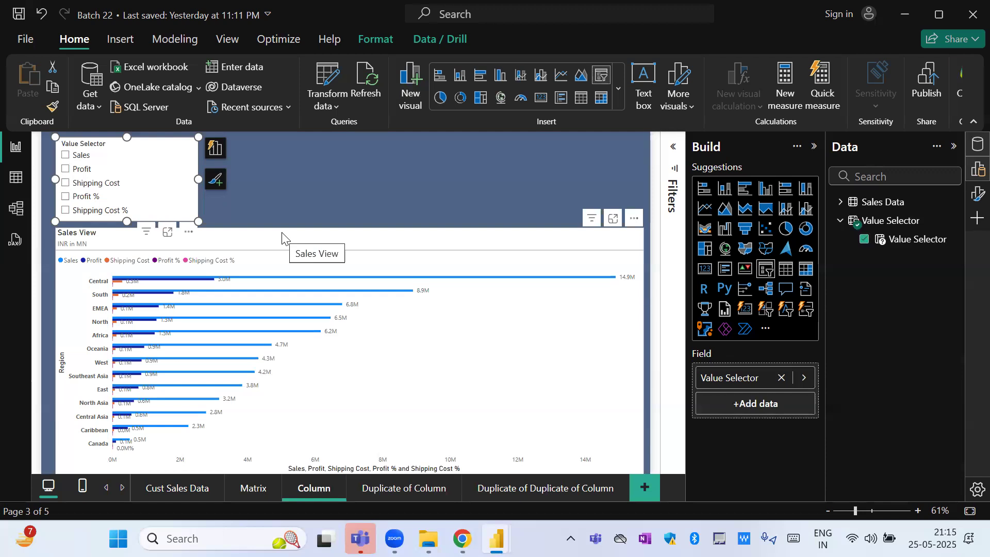
{"action": "left_click", "coordinate": [65, 197]}
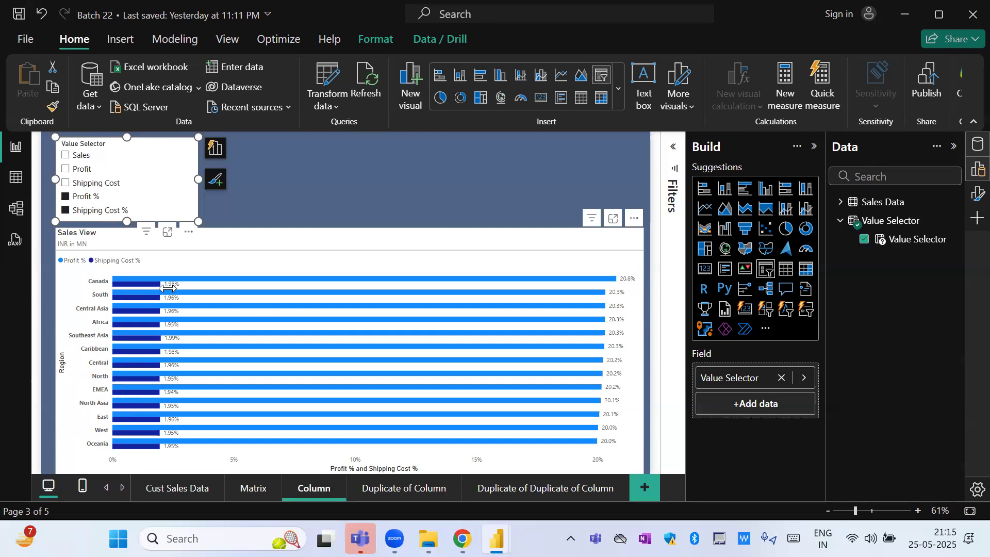
{"action": "left_click", "coordinate": [77, 153]}
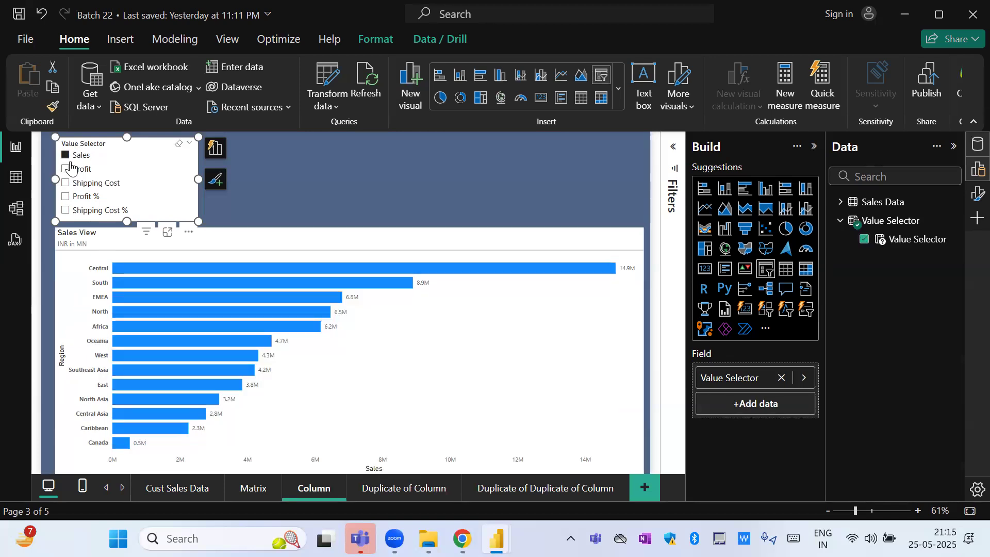
{"action": "left_click", "coordinate": [67, 170], "text": "ctrl"}
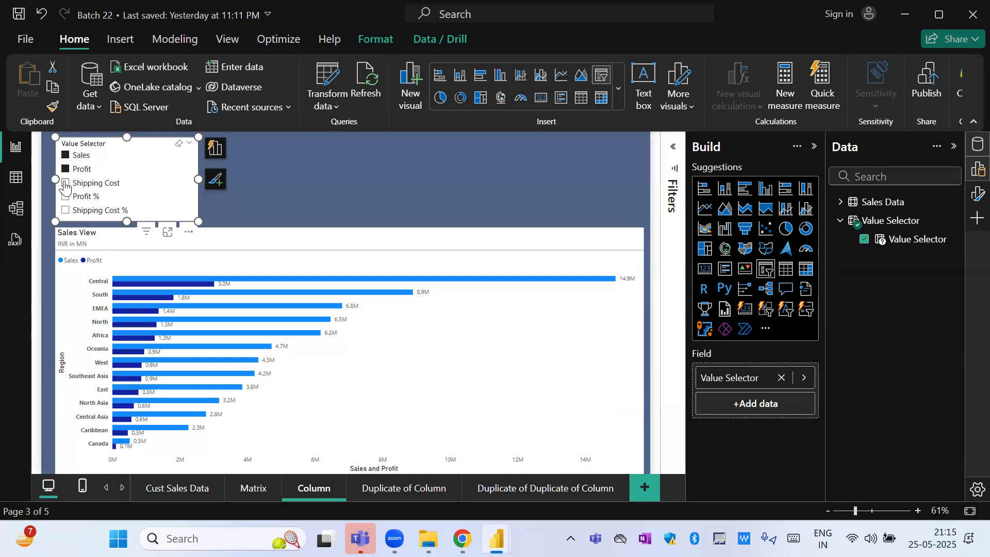
{"action": "left_click", "coordinate": [65, 184], "text": "ctrl"}
{"action": "mouse_move", "coordinate": [317, 338]}
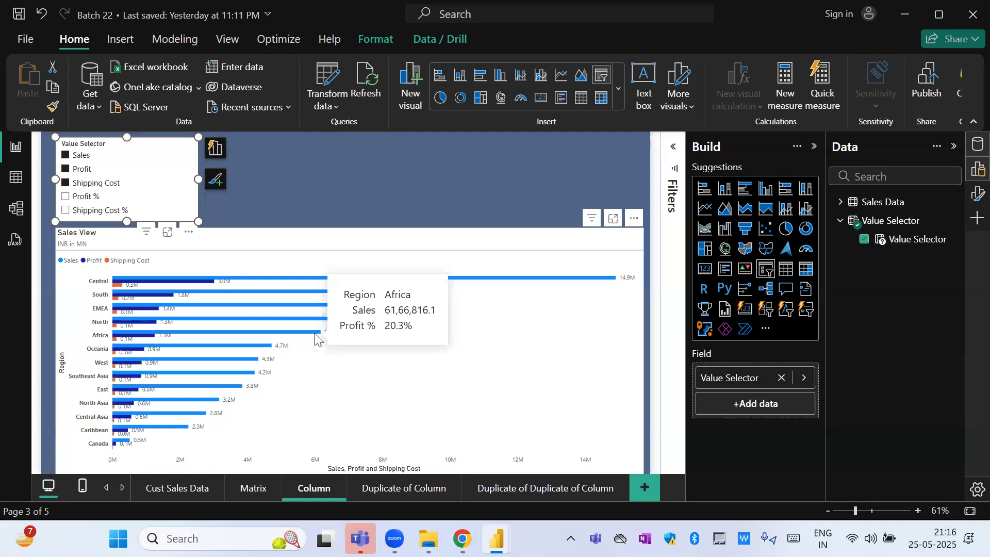
- On the Matrix page, add the Order Priority field from Sales Data to the matrix rows
{"action": "left_click", "coordinate": [252, 493]}
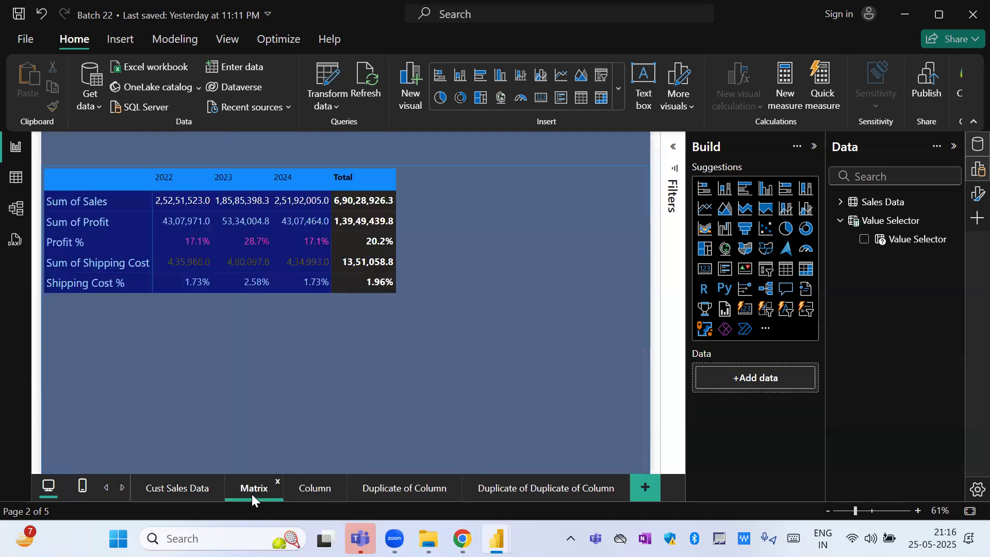
{"action": "left_click", "coordinate": [407, 355]}
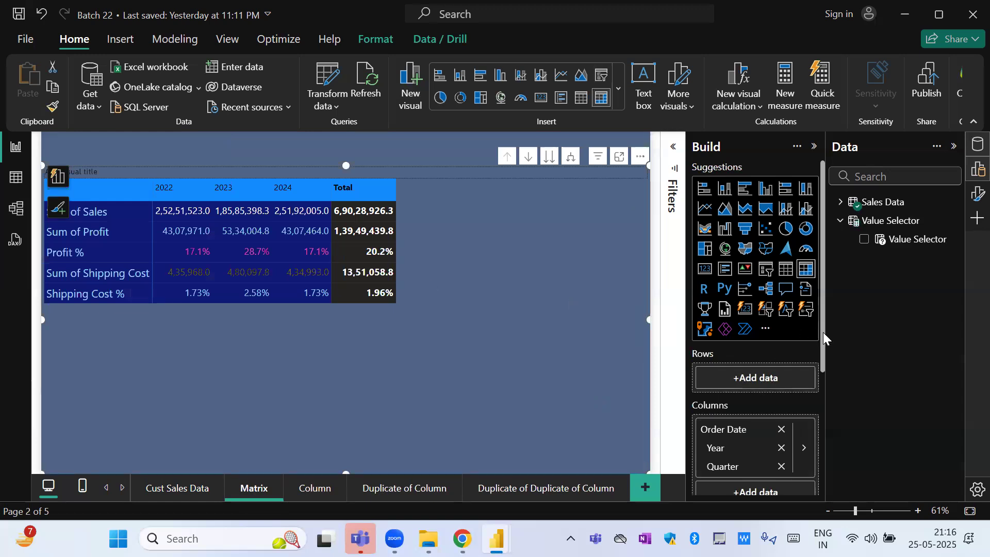
{"action": "left_click_drag", "start_coordinate": [823, 332], "coordinate": [825, 359]}
{"action": "left_click", "coordinate": [756, 335]}
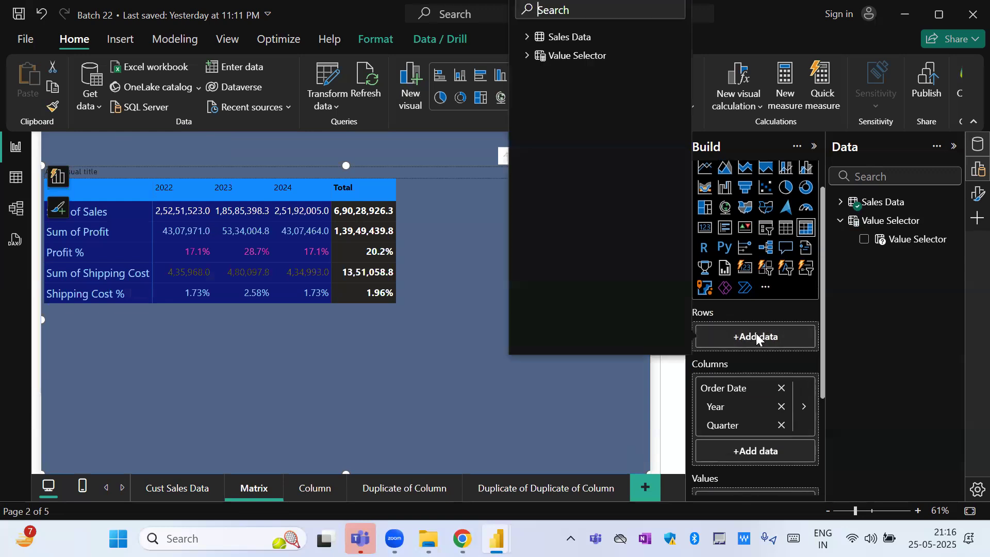
{"action": "left_click", "coordinate": [526, 37]}
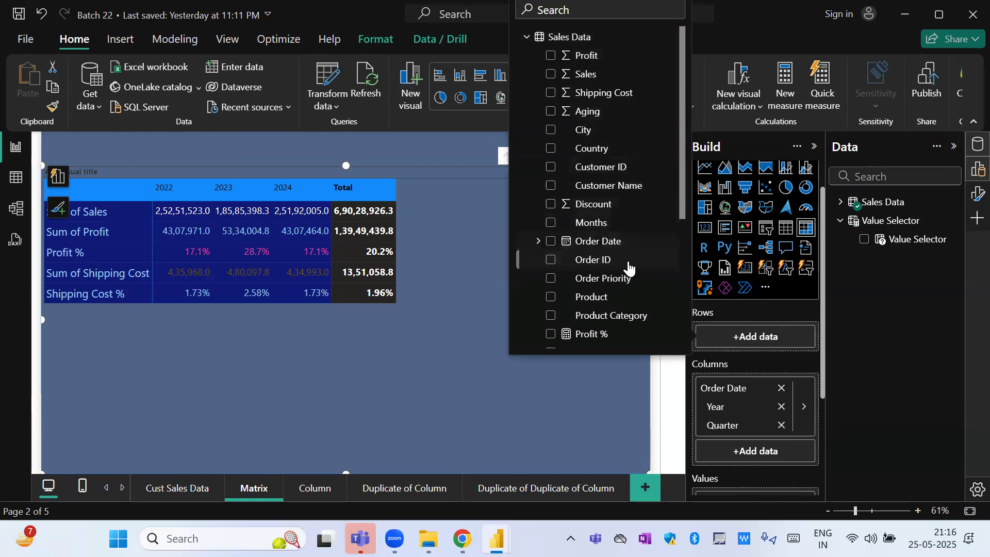
{"action": "left_click", "coordinate": [619, 279]}
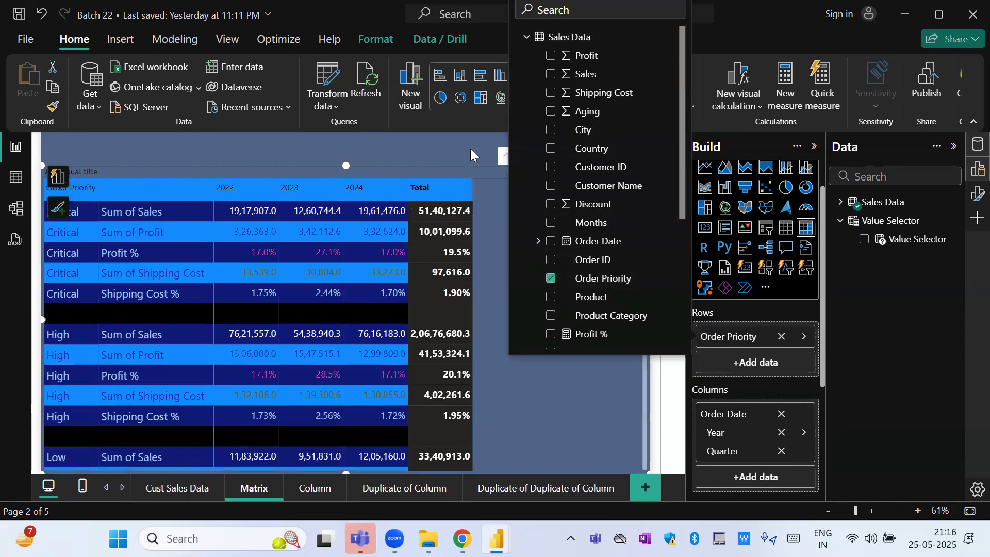
{"action": "left_click", "coordinate": [465, 143]}
- Replace all five value fields of the matrix with the Value Selector field and narrow the visual to just beyond its Total column
{"action": "left_click_drag", "start_coordinate": [822, 362], "coordinate": [825, 471]}
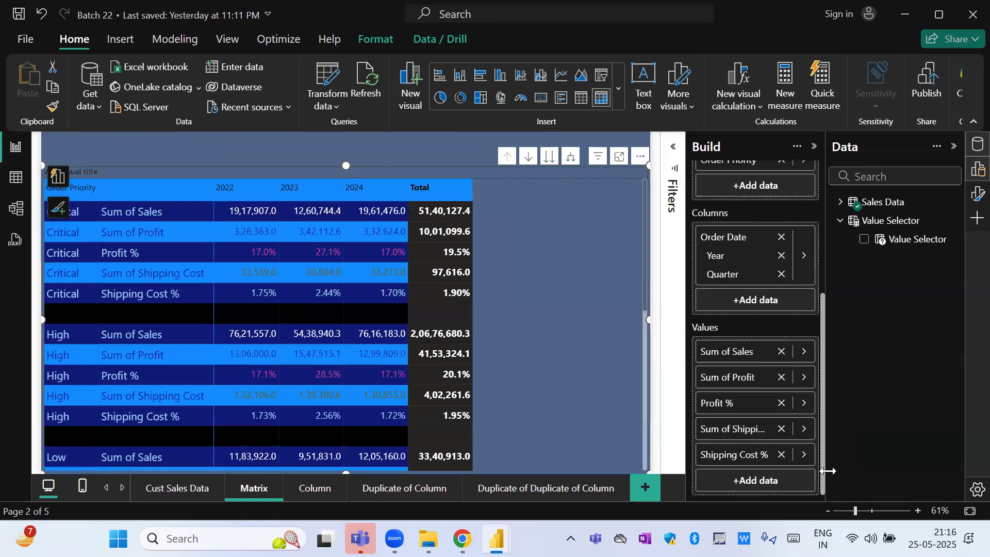
{"action": "left_click", "coordinate": [781, 353]}
{"action": "left_click", "coordinate": [781, 376]}
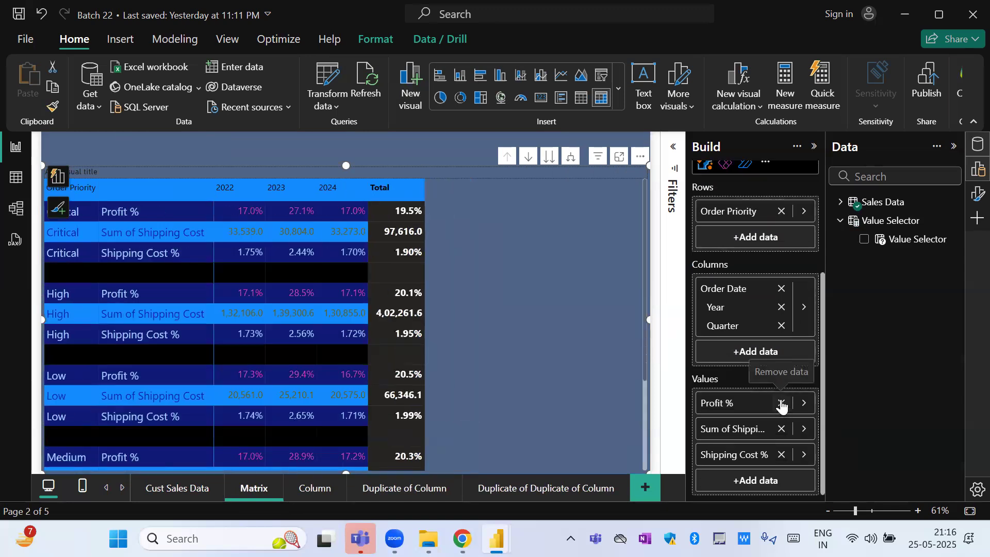
{"action": "left_click", "coordinate": [782, 404]}
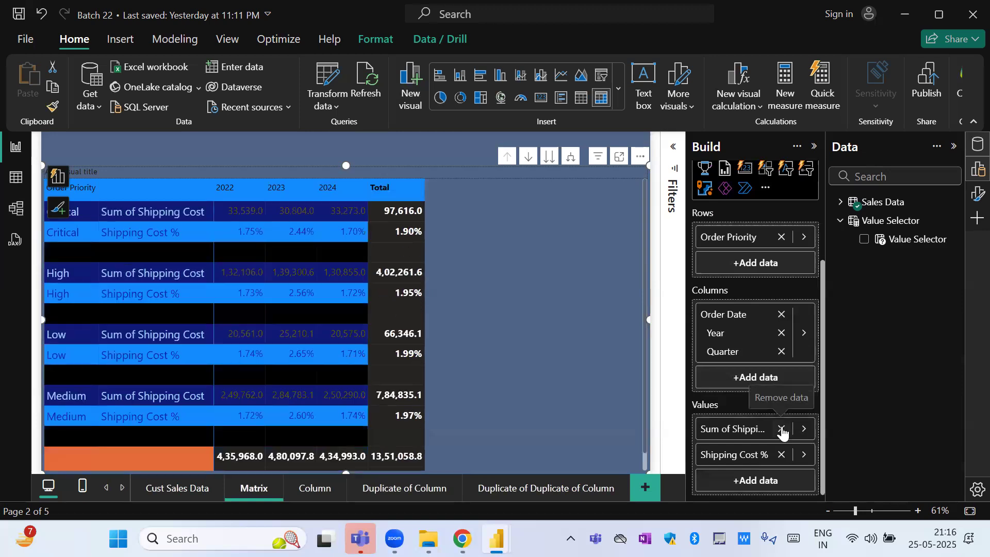
{"action": "left_click", "coordinate": [782, 455]}
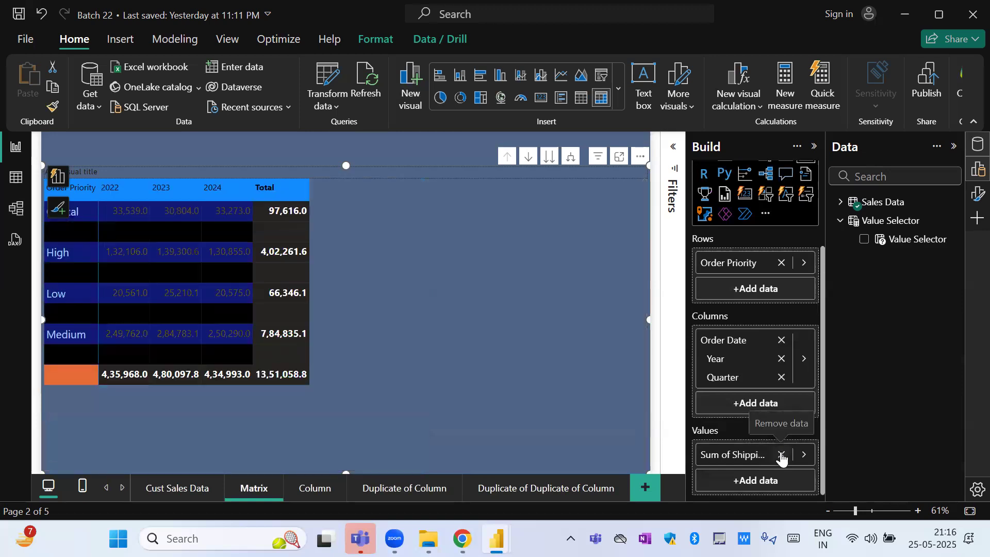
{"action": "left_click", "coordinate": [782, 454]}
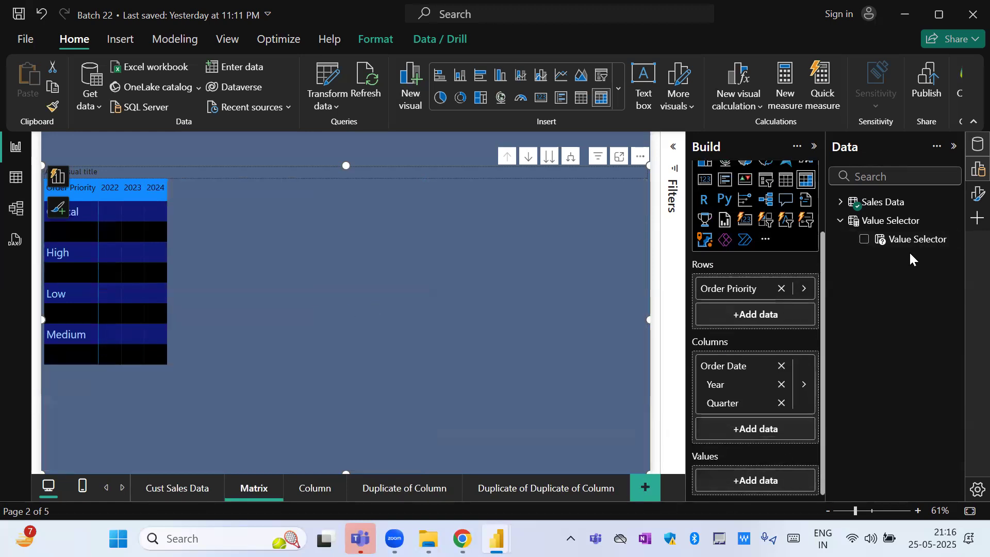
{"action": "left_click_drag", "start_coordinate": [915, 246], "coordinate": [773, 489]}
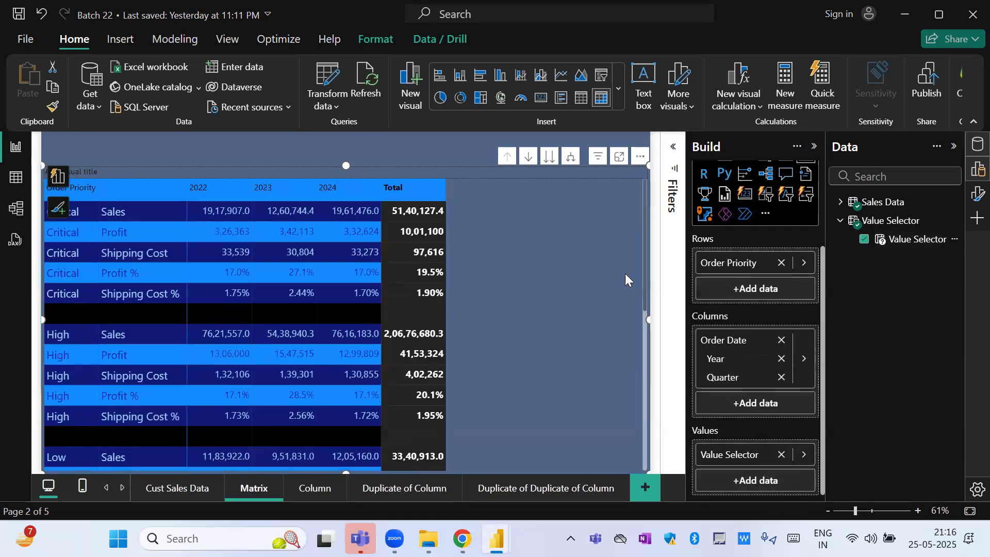
{"action": "left_click_drag", "start_coordinate": [647, 320], "coordinate": [472, 312]}
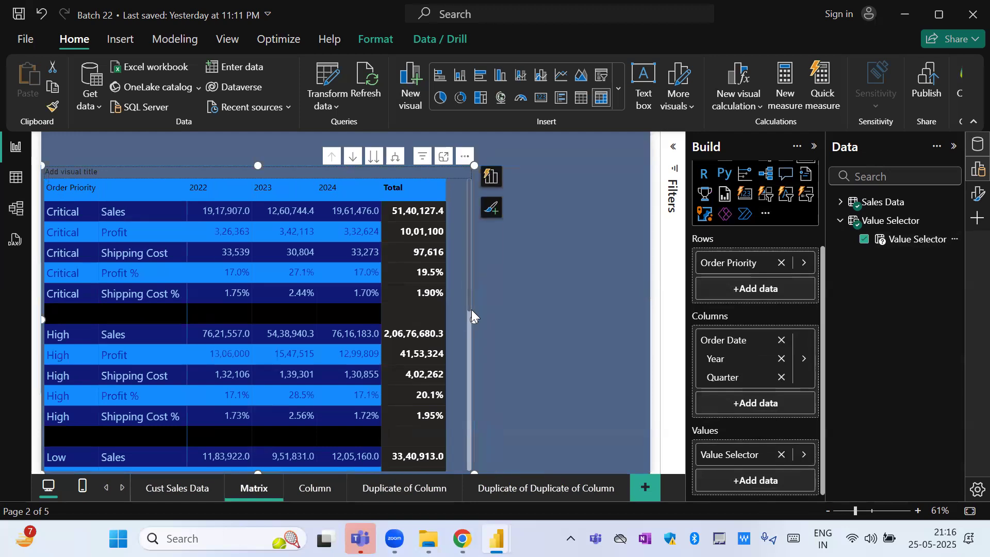
- Copy the Column page's Value Selector slicer, set to Profit %, to the Matrix page without syncing and place it right of the matrix
{"action": "left_click", "coordinate": [299, 490]}
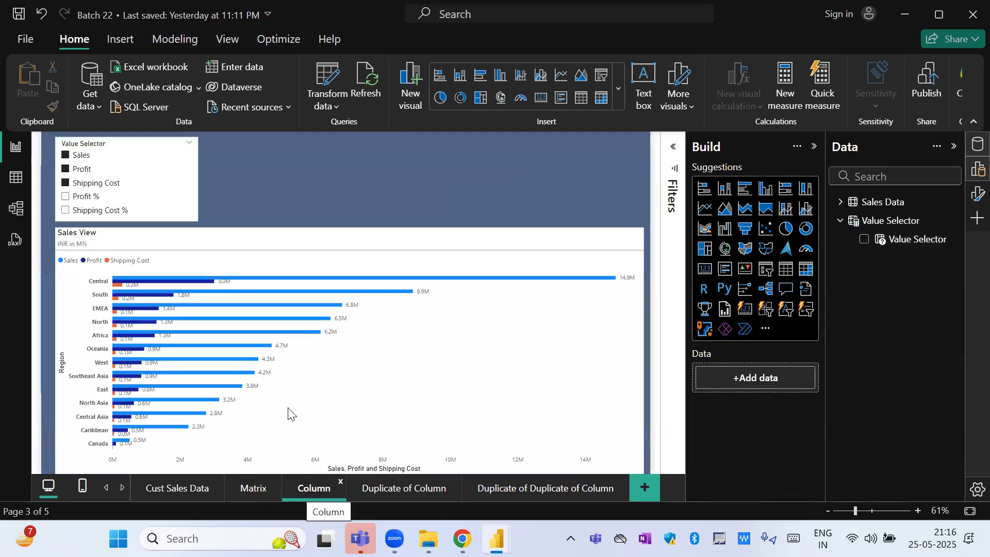
{"action": "left_click", "coordinate": [191, 199]}
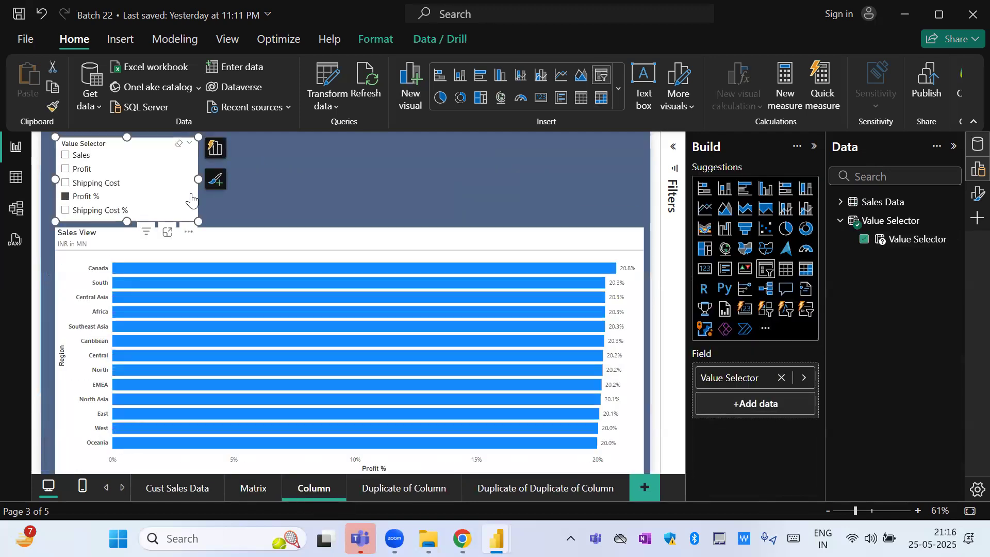
{"action": "key", "text": "ctrl+c"}
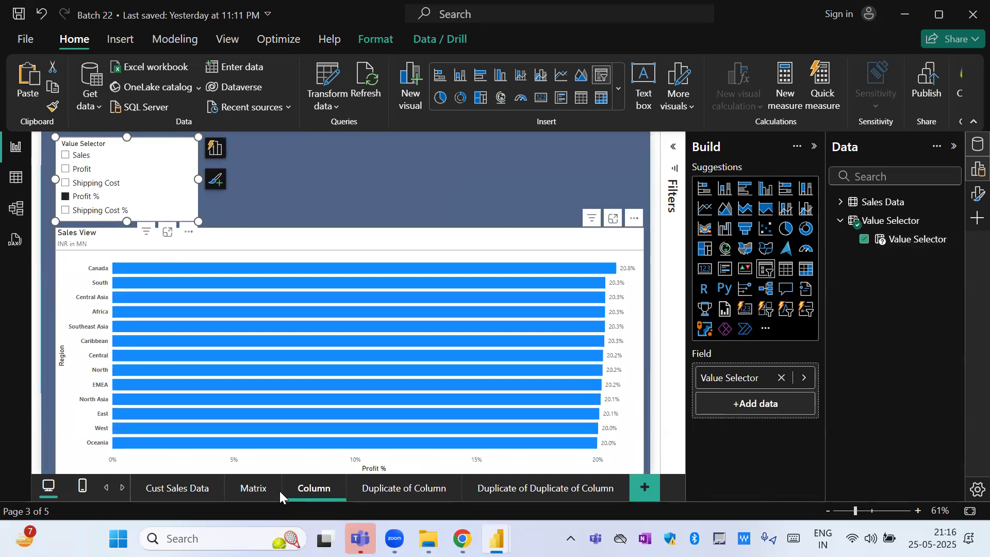
{"action": "mouse_move", "coordinate": [298, 286]}
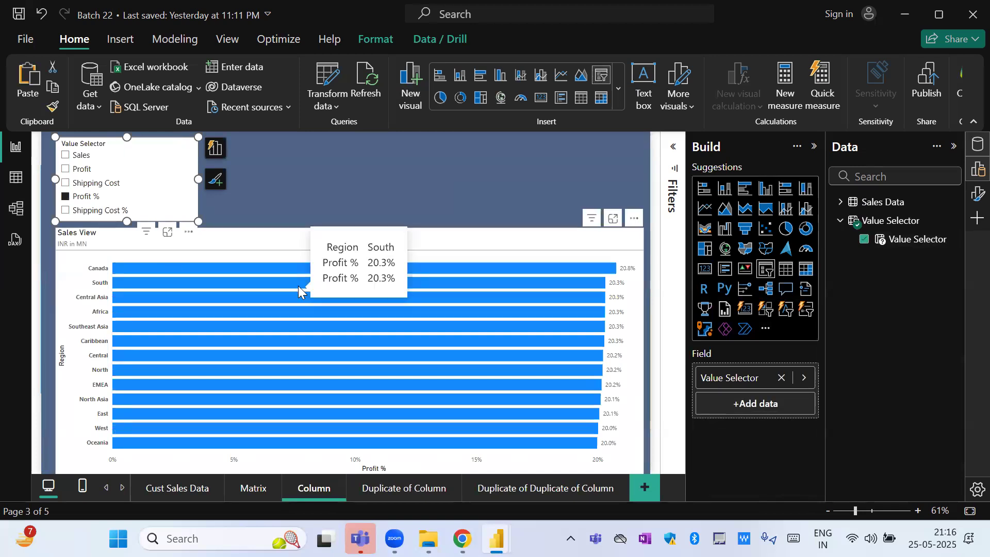
{"action": "mouse_move", "coordinate": [588, 406]}
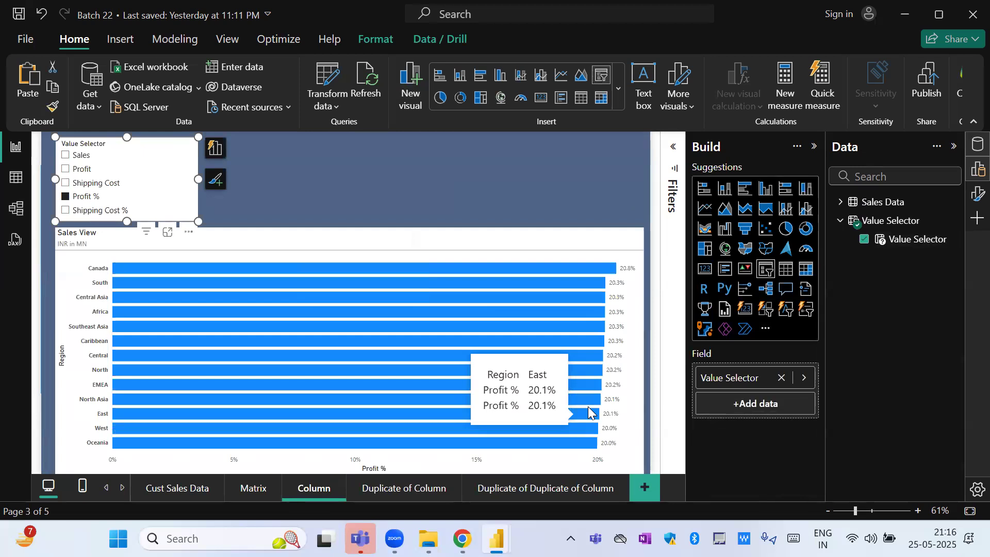
{"action": "left_click", "coordinate": [247, 492]}
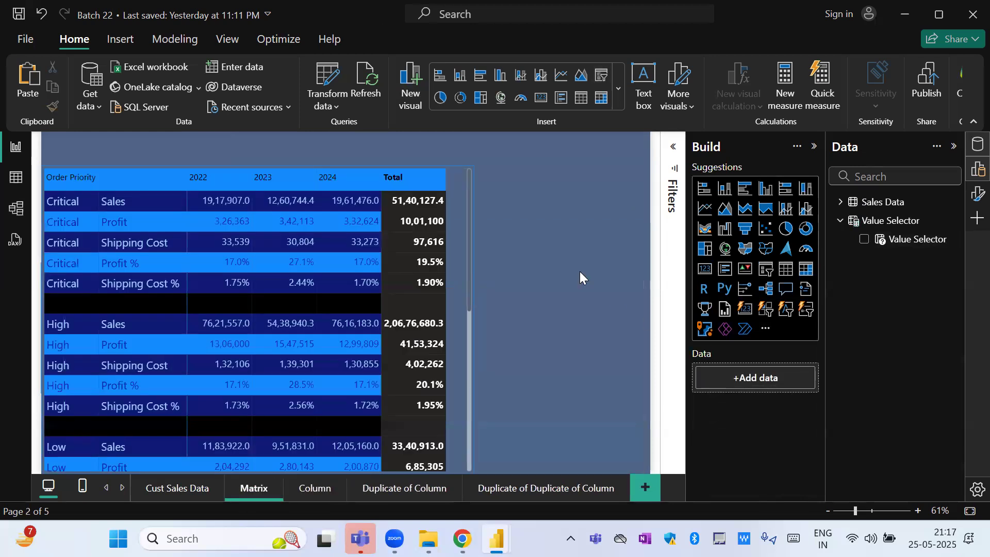
{"action": "key", "text": "ctrl+v"}
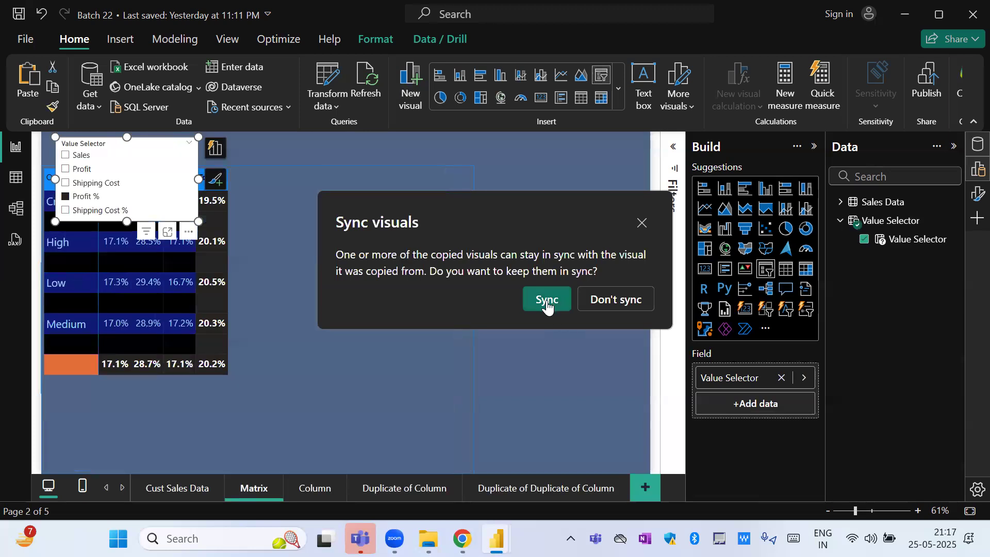
{"action": "left_click", "coordinate": [627, 309]}
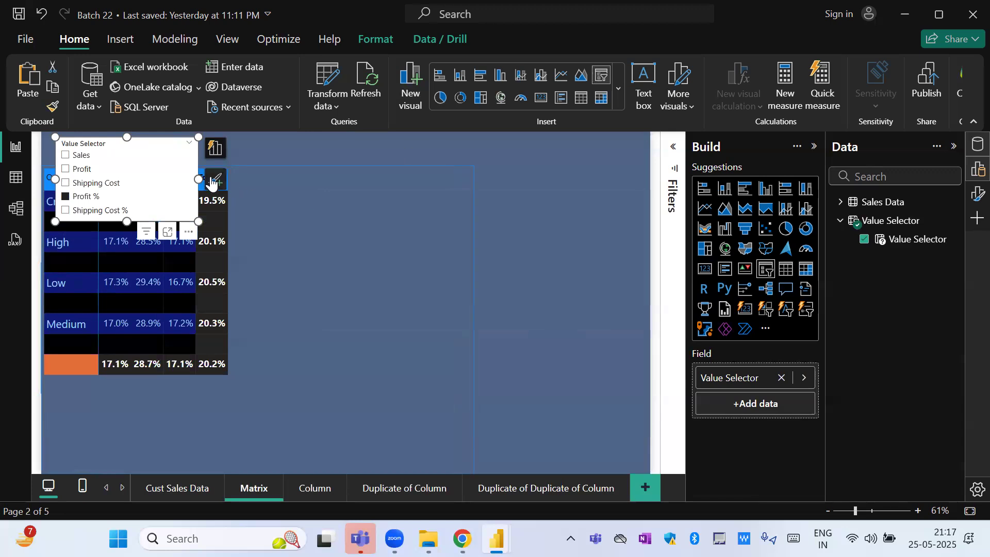
{"action": "left_click_drag", "start_coordinate": [146, 185], "coordinate": [601, 208]}
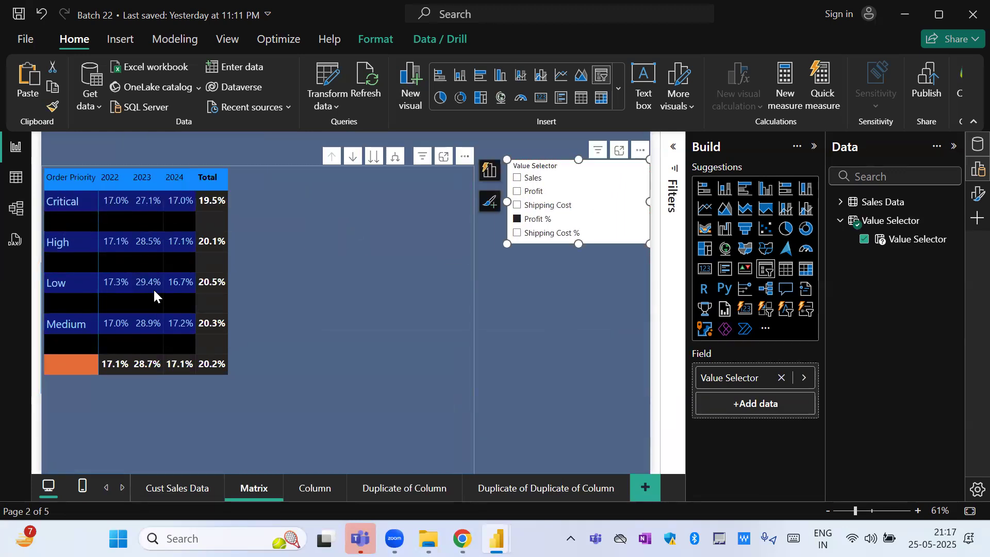
- Test the matrix slicer with Sales alone, Profit alone and both together, ending with all selections cleared
{"action": "left_click", "coordinate": [517, 179]}
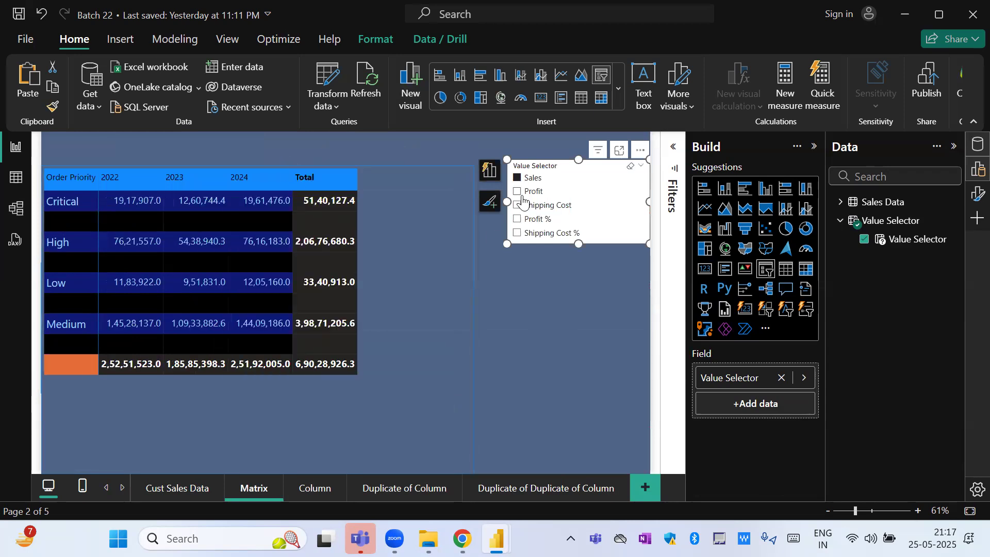
{"action": "left_click", "coordinate": [522, 197]}
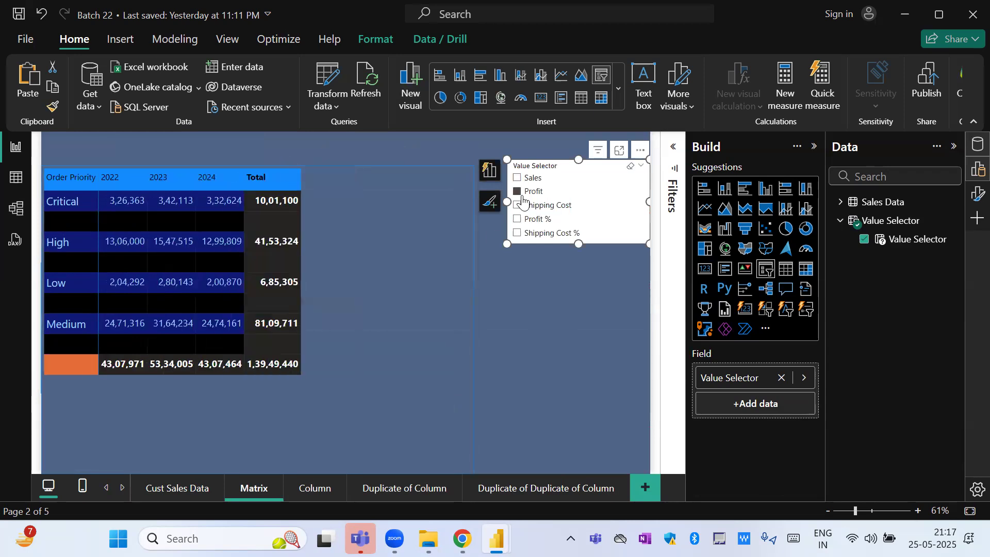
{"action": "left_click", "coordinate": [518, 178], "text": "ctrl"}
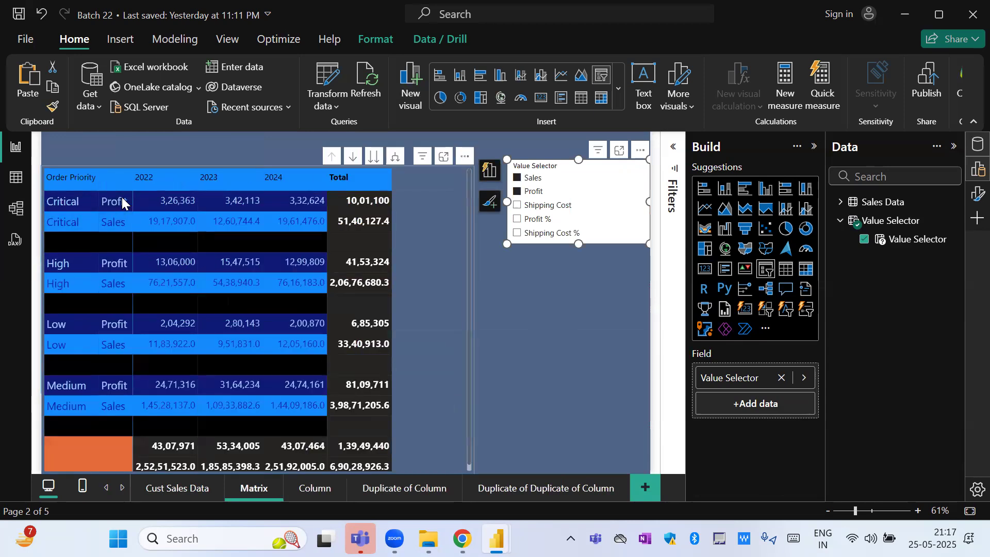
{"action": "left_click", "coordinate": [518, 180]}
{"action": "left_click", "coordinate": [518, 178]}
{"action": "left_click", "coordinate": [518, 192]}
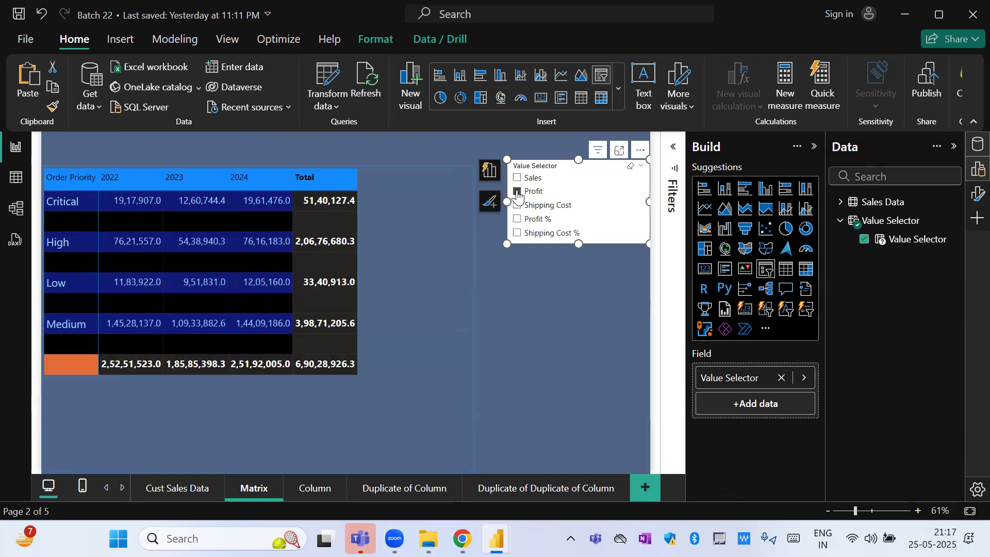
{"action": "left_click", "coordinate": [631, 170]}
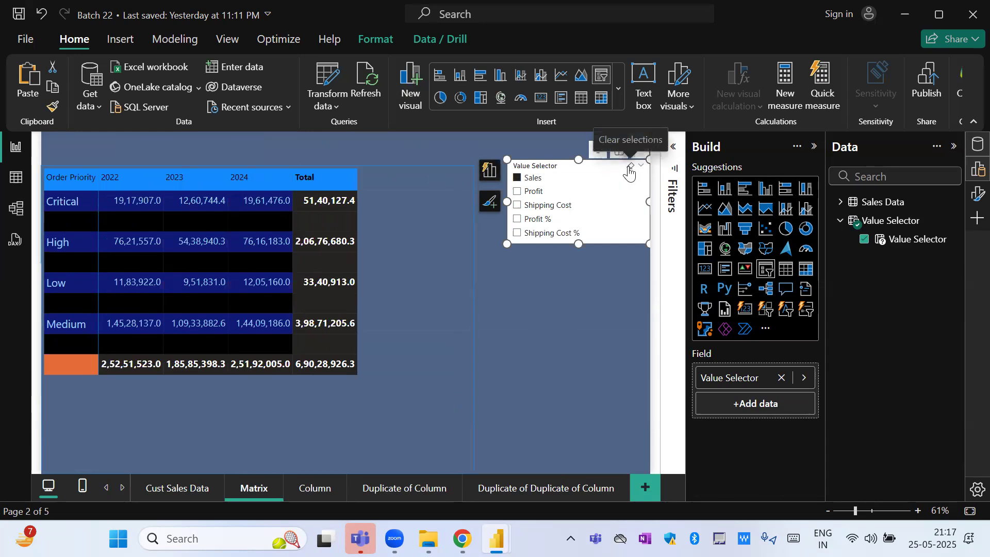
{"action": "left_click", "coordinate": [630, 168]}
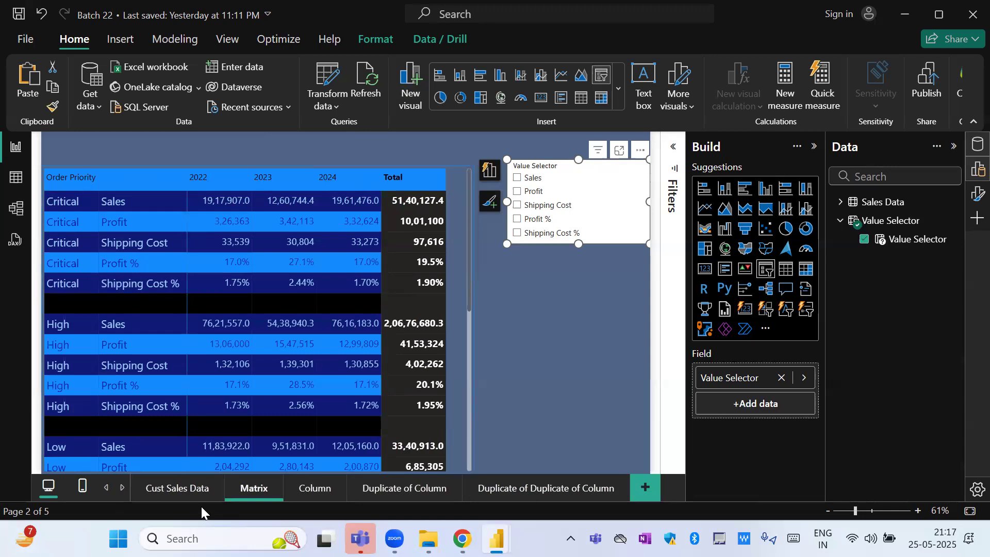
- On the Cust Sales Data page, replace all table columns except Customer Name with the Value Selector field and narrow the visual
{"action": "left_click", "coordinate": [181, 488]}
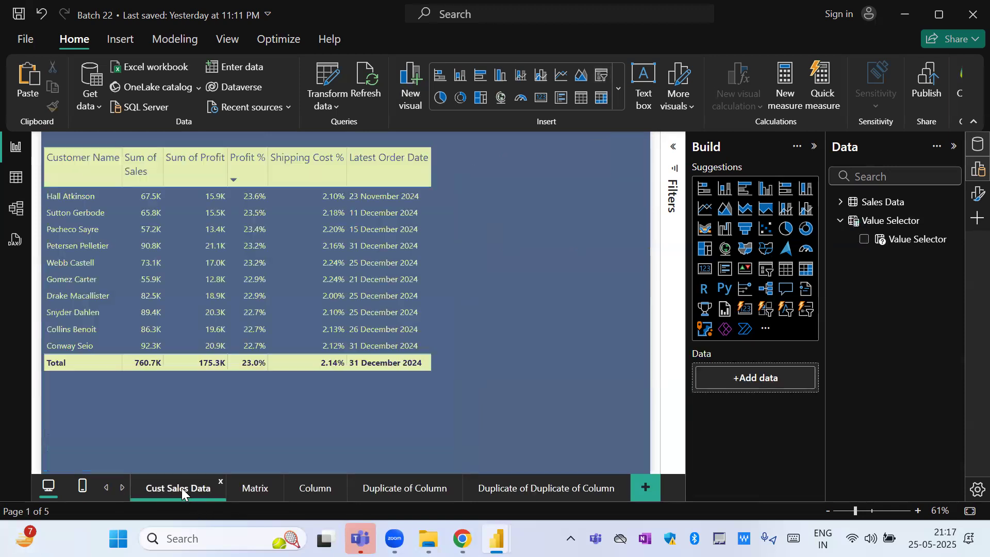
{"action": "left_click", "coordinate": [453, 305]}
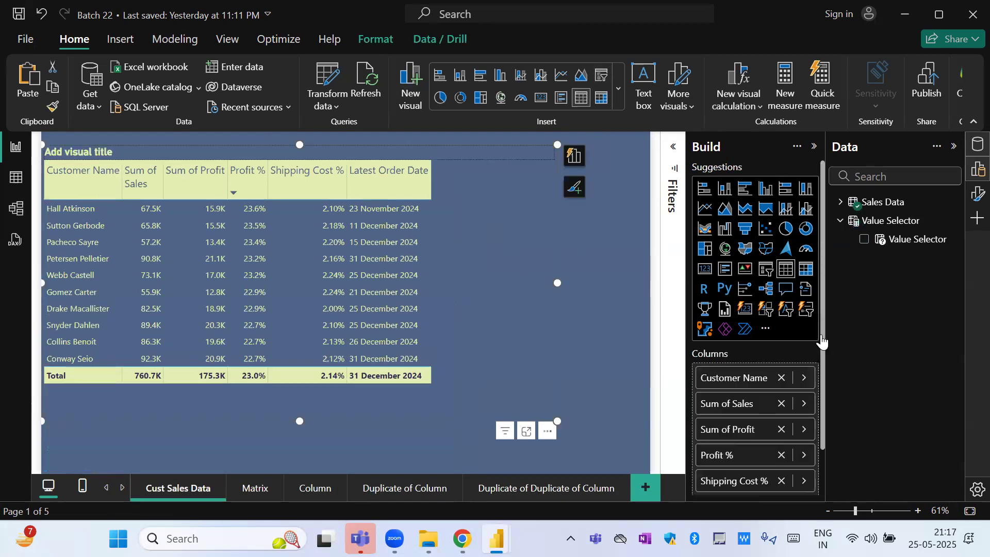
{"action": "left_click_drag", "start_coordinate": [822, 341], "coordinate": [834, 378]}
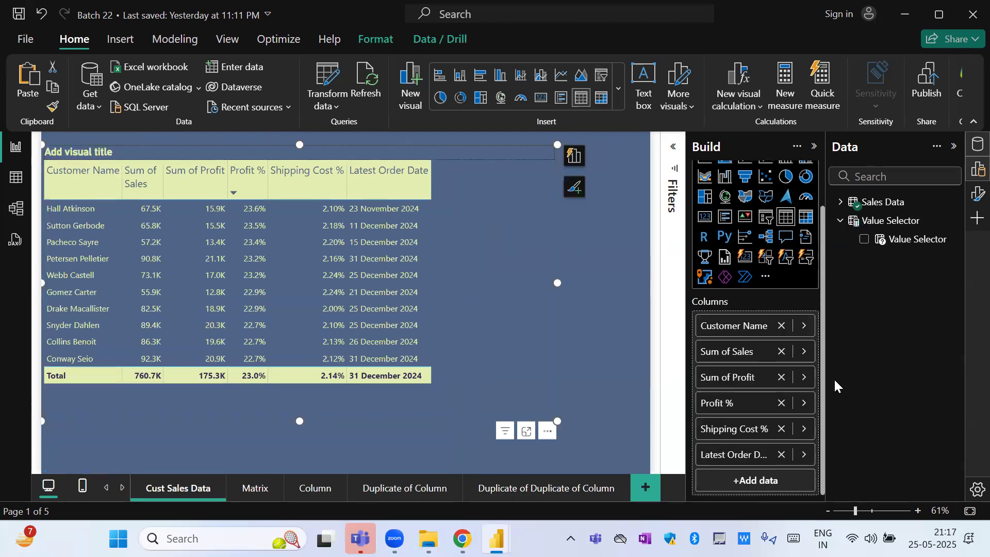
{"action": "left_click", "coordinate": [782, 352]}
{"action": "left_click", "coordinate": [782, 377]}
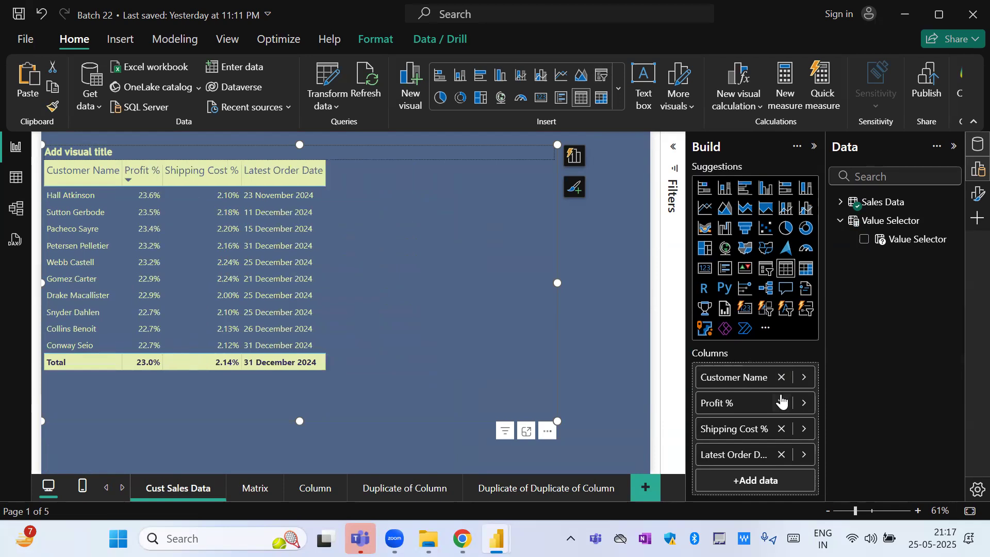
{"action": "left_click", "coordinate": [782, 402]}
{"action": "left_click", "coordinate": [782, 403]}
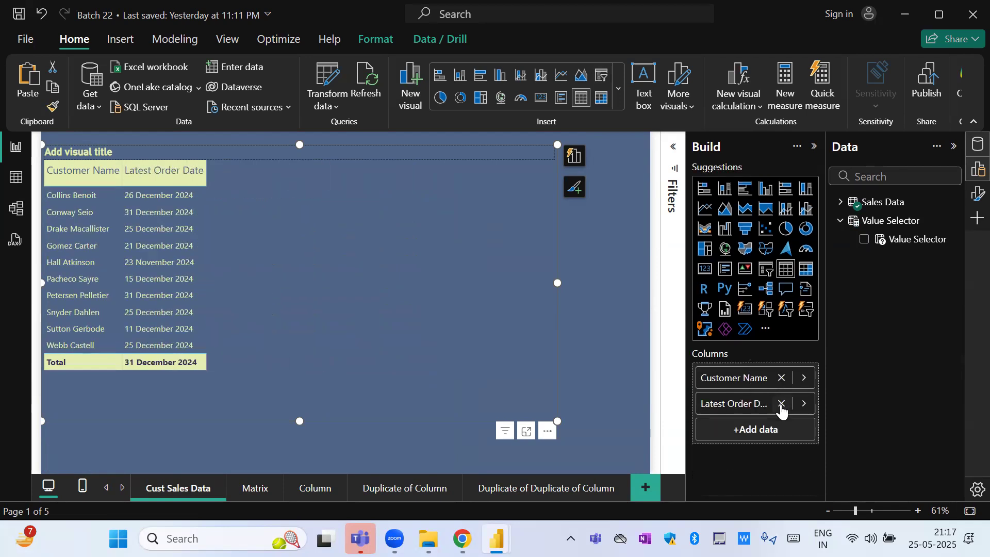
{"action": "left_click", "coordinate": [781, 404]}
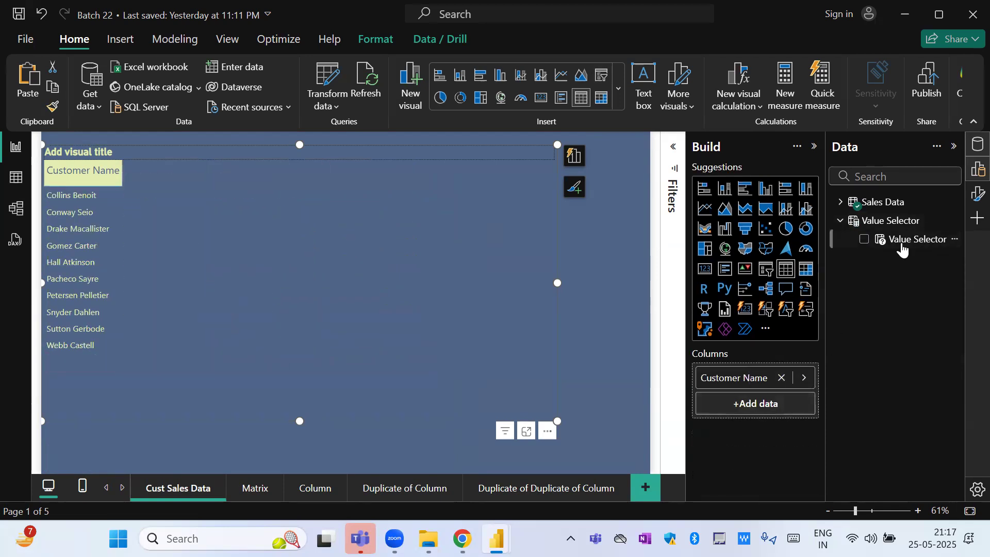
{"action": "left_click_drag", "start_coordinate": [917, 239], "coordinate": [782, 407]}
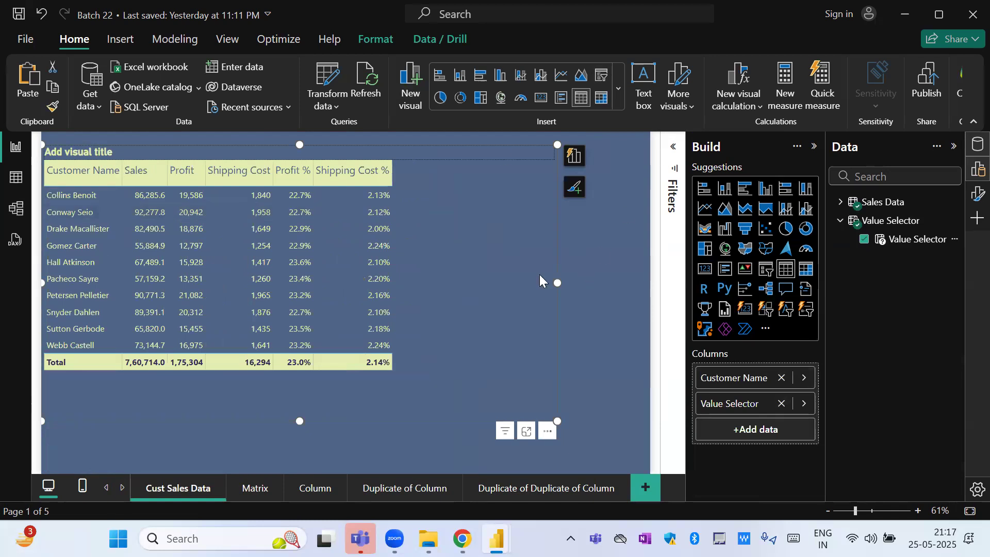
{"action": "left_click_drag", "start_coordinate": [557, 283], "coordinate": [420, 281]}
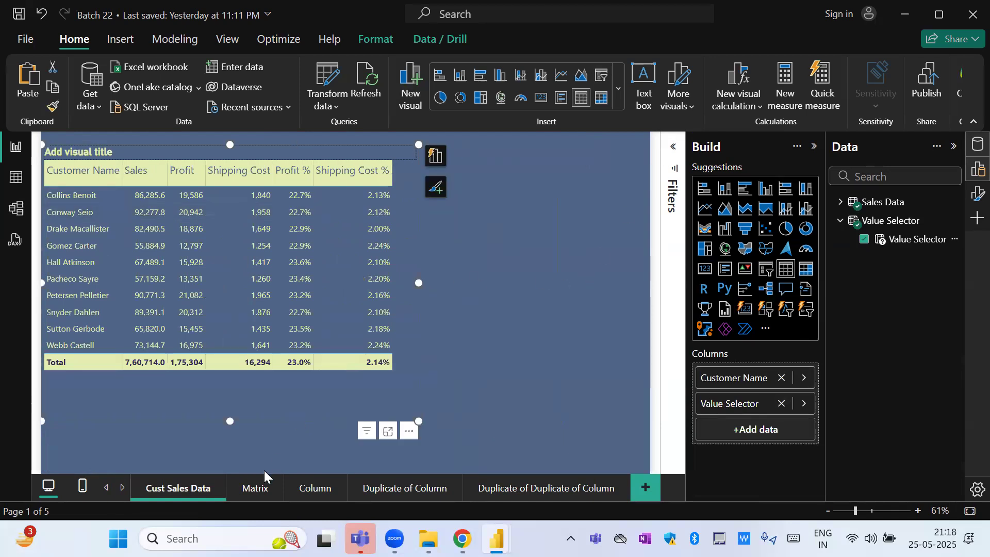
- Copy the Matrix page's Value Selector slicer, set to Profit %, to the Cust Sales Data page without syncing
{"action": "left_click", "coordinate": [253, 486]}
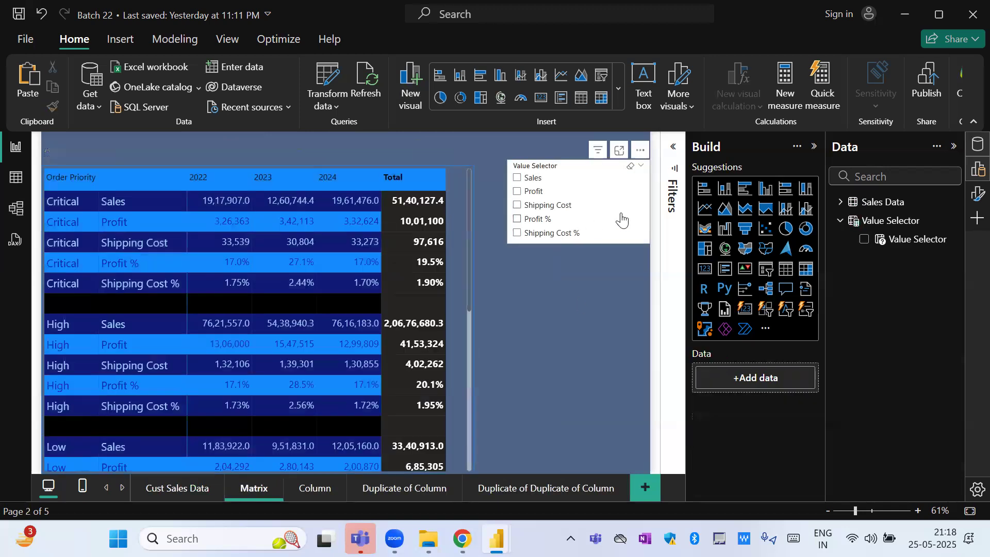
{"action": "left_click", "coordinate": [622, 219]}
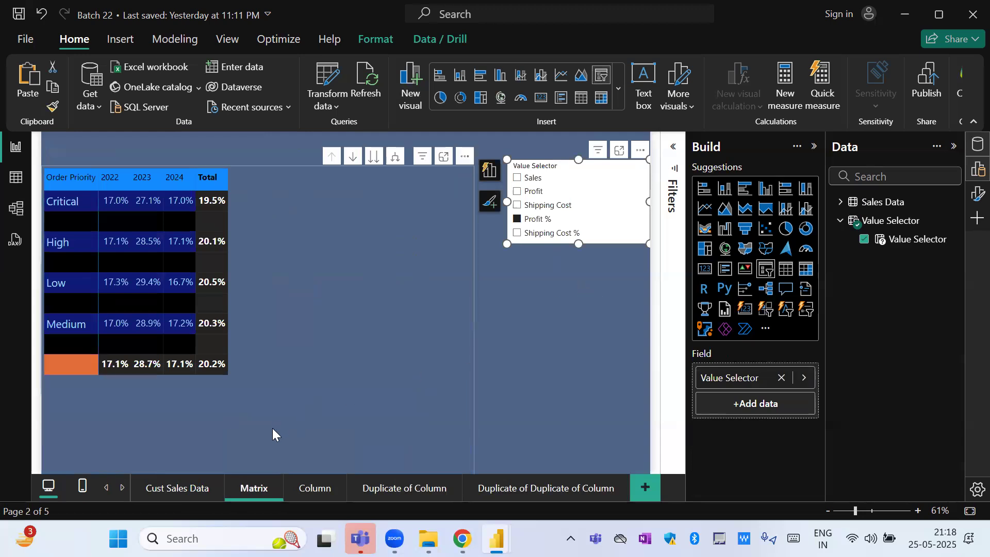
{"action": "left_click", "coordinate": [181, 486]}
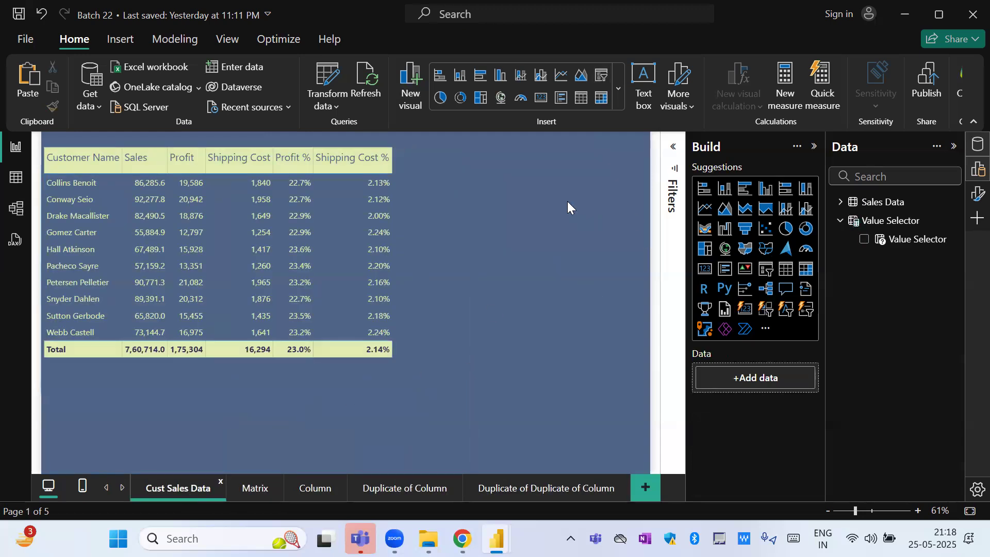
{"action": "key", "text": "ctrl+v"}
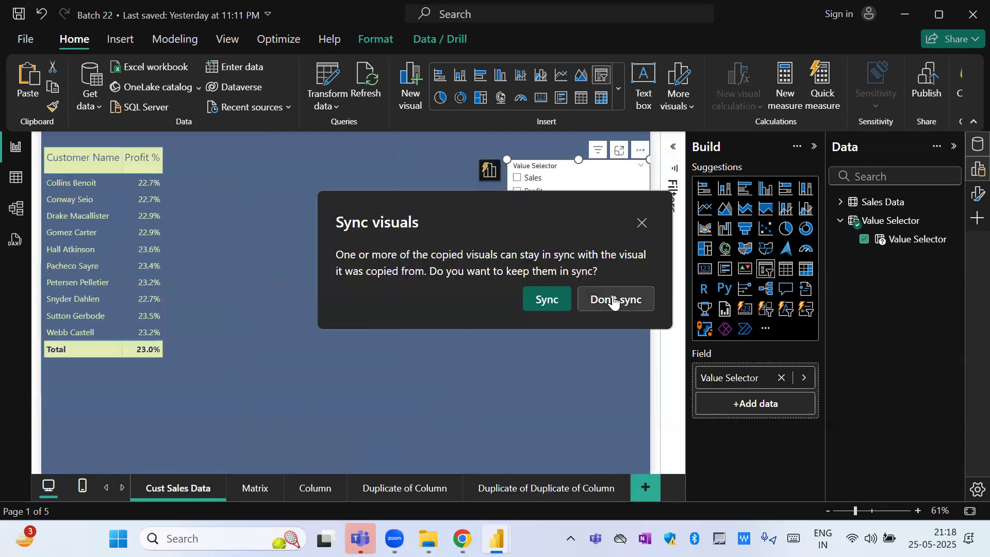
{"action": "left_click", "coordinate": [612, 297]}
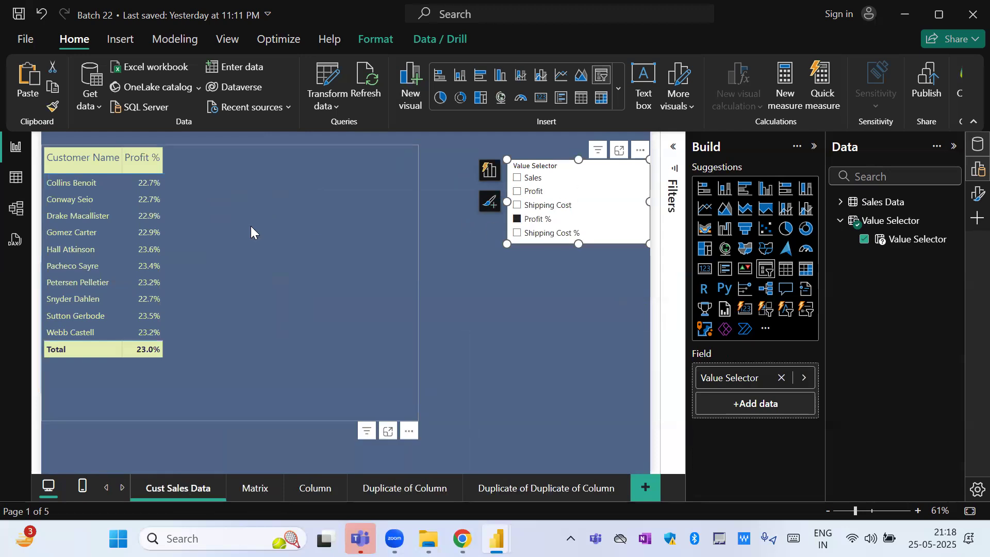
- Select Sales, Profit, Shipping Cost, Shipping Cost % and Profit % in that order in the customer table's slicer
{"action": "left_click", "coordinate": [521, 178]}
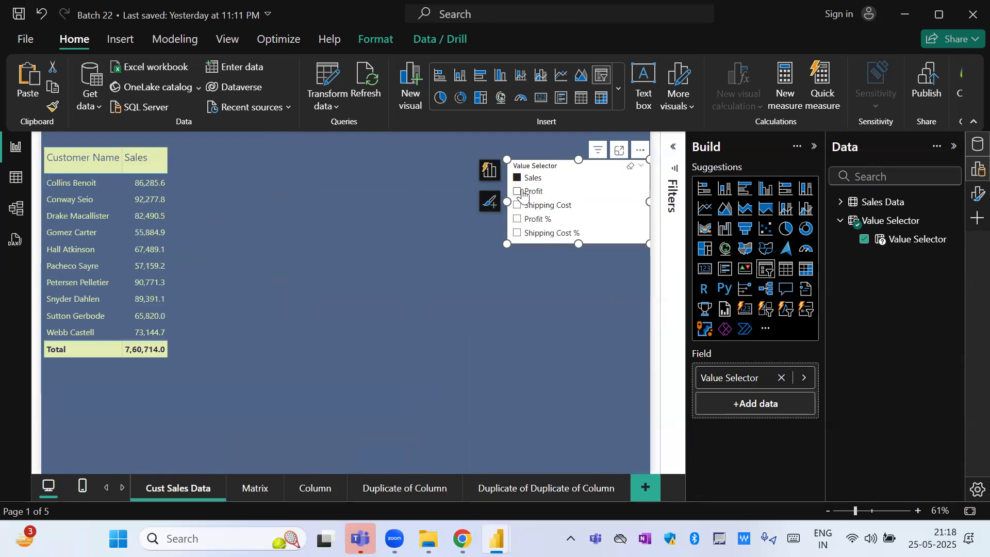
{"action": "left_click", "coordinate": [522, 192]}
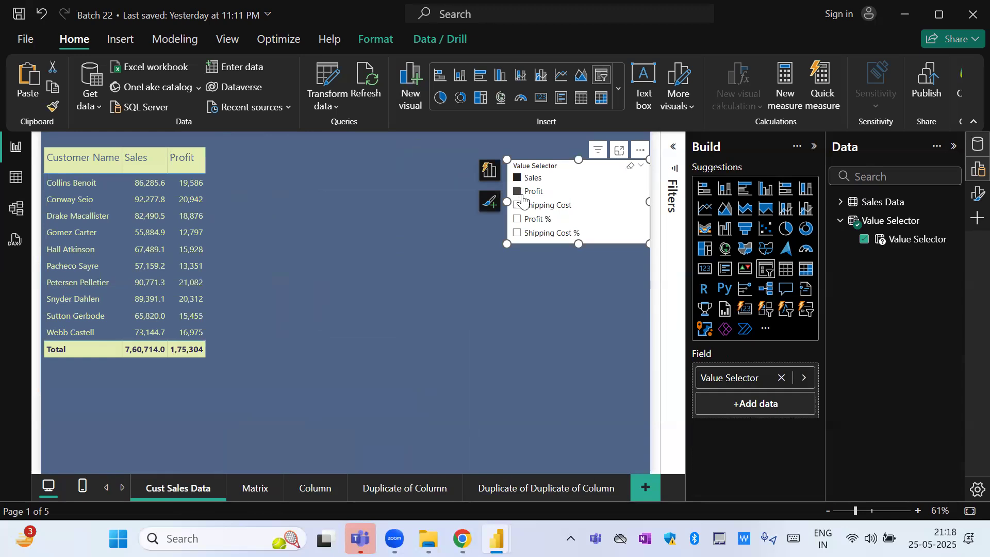
{"action": "left_click", "coordinate": [524, 207]}
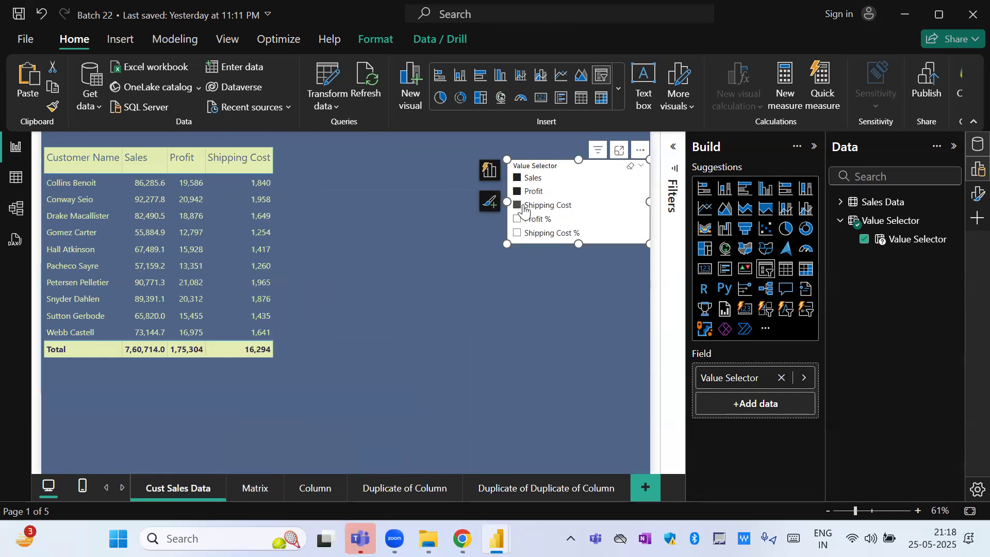
{"action": "left_click", "coordinate": [534, 238]}
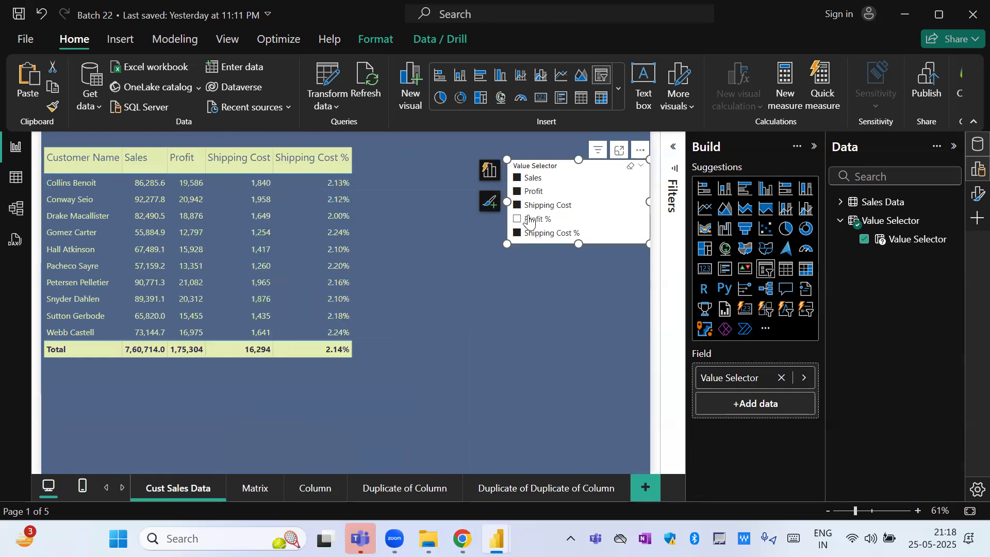
{"action": "left_click", "coordinate": [530, 222]}
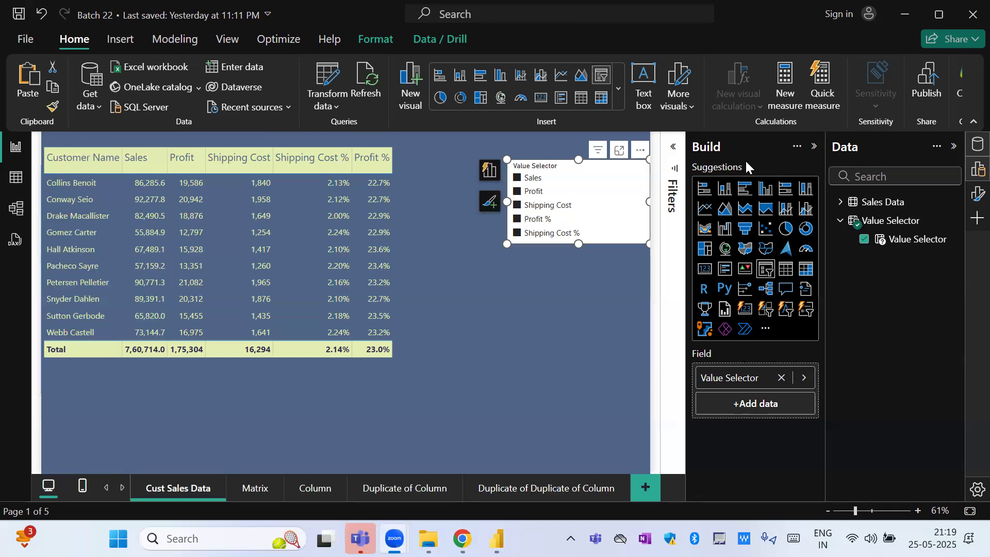
{"action": "left_click", "coordinate": [167, 42]}
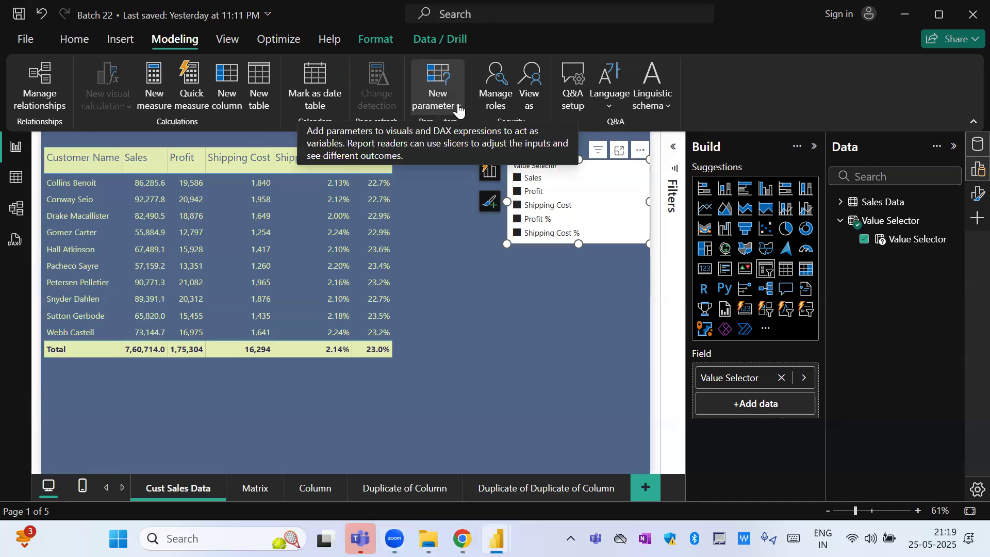
{"action": "left_click", "coordinate": [459, 109]}
{"action": "left_click", "coordinate": [437, 158]}
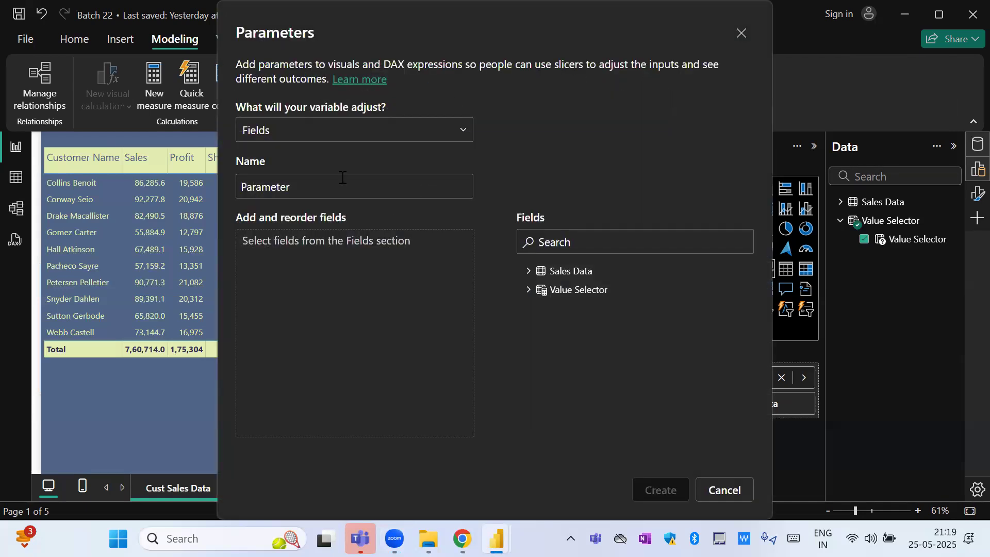
{"action": "left_click", "coordinate": [343, 177]}
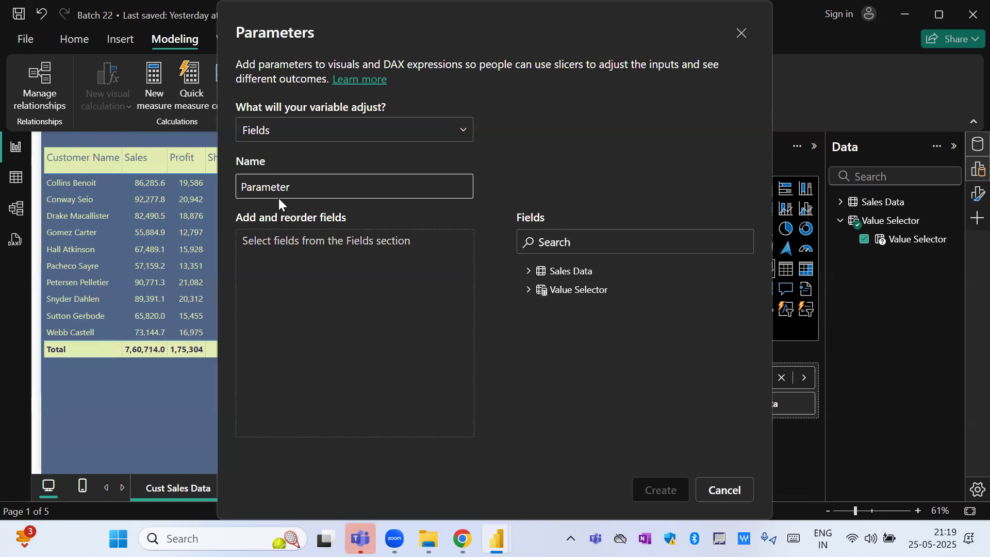
{"action": "left_click", "coordinate": [528, 273]}
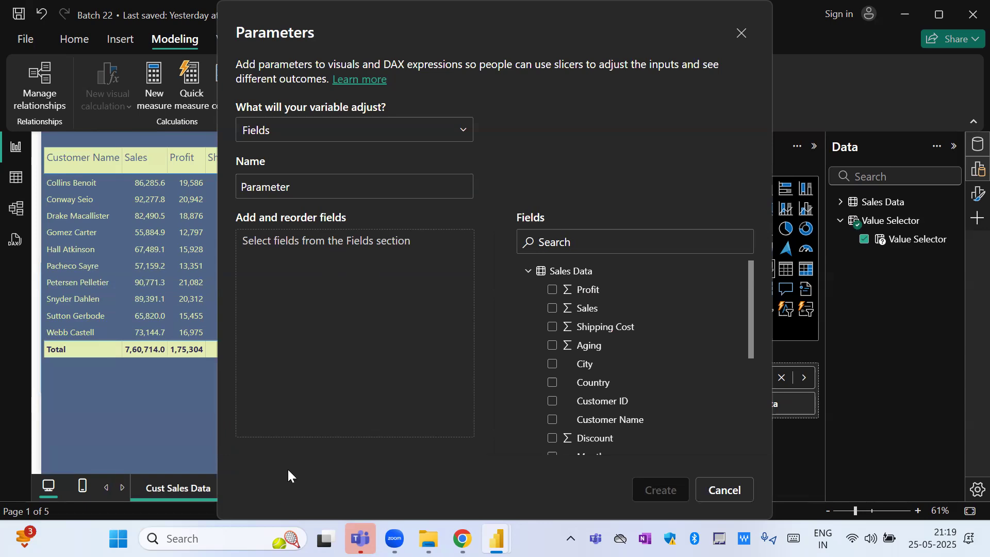
{"action": "left_click", "coordinate": [741, 34]}
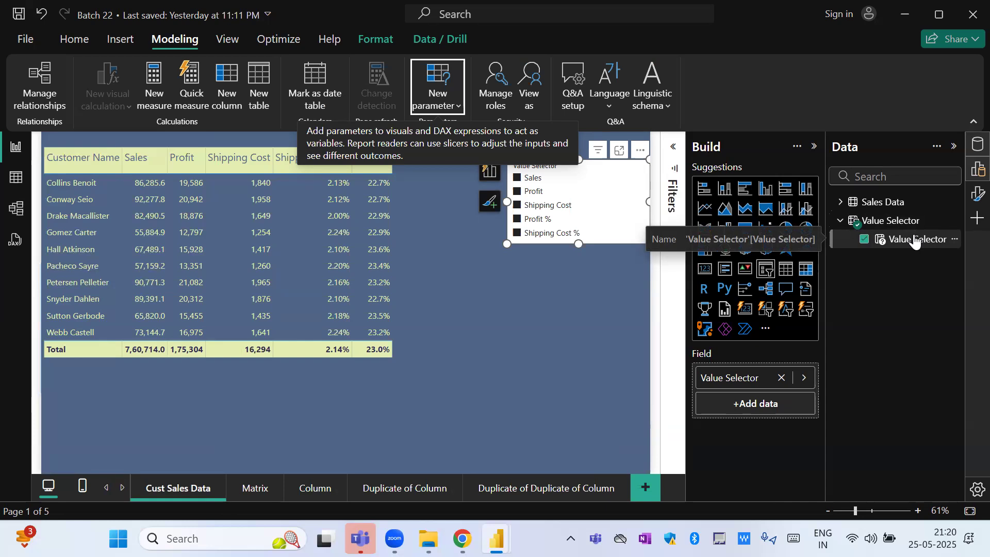
{"action": "left_click", "coordinate": [590, 277]}
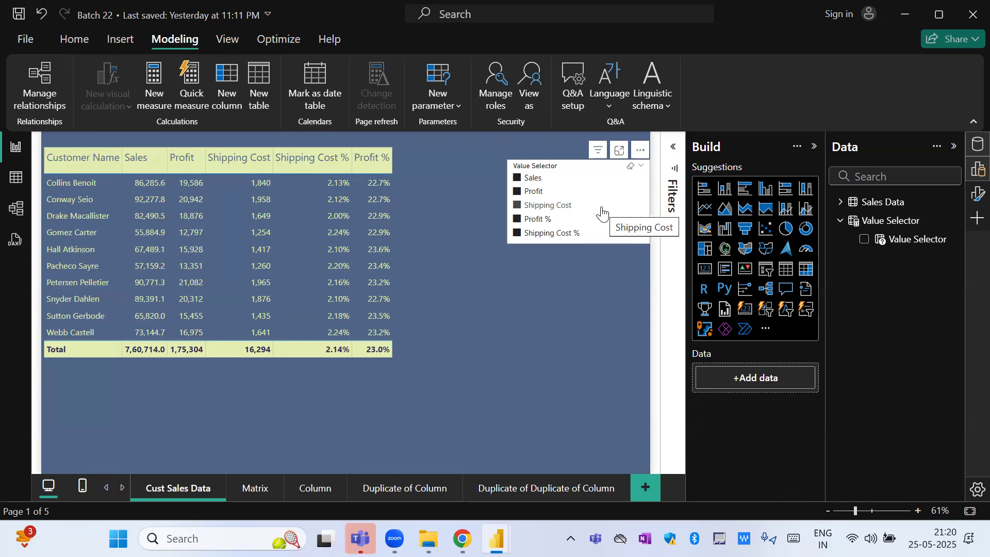
{"action": "left_click", "coordinate": [673, 146]}
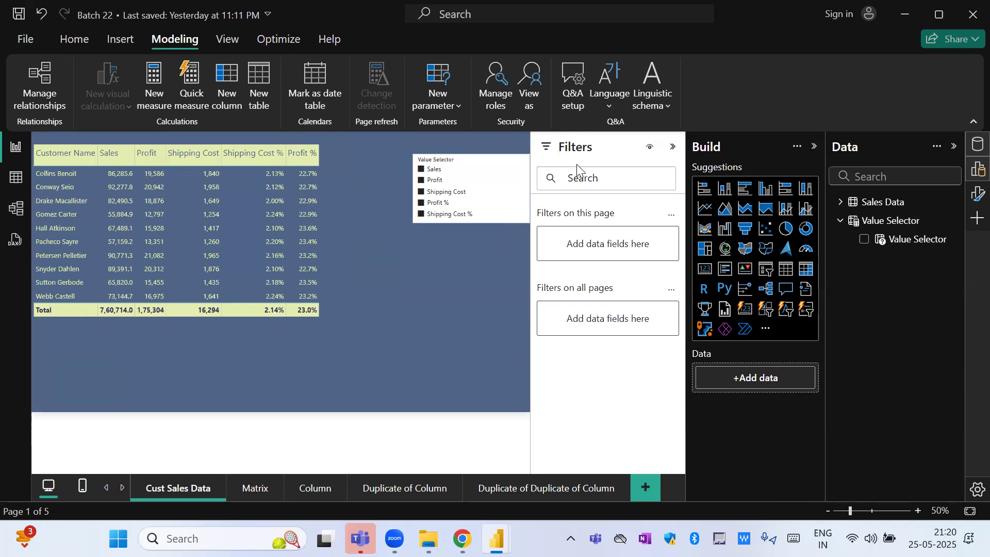
{"action": "left_click", "coordinate": [675, 149]}
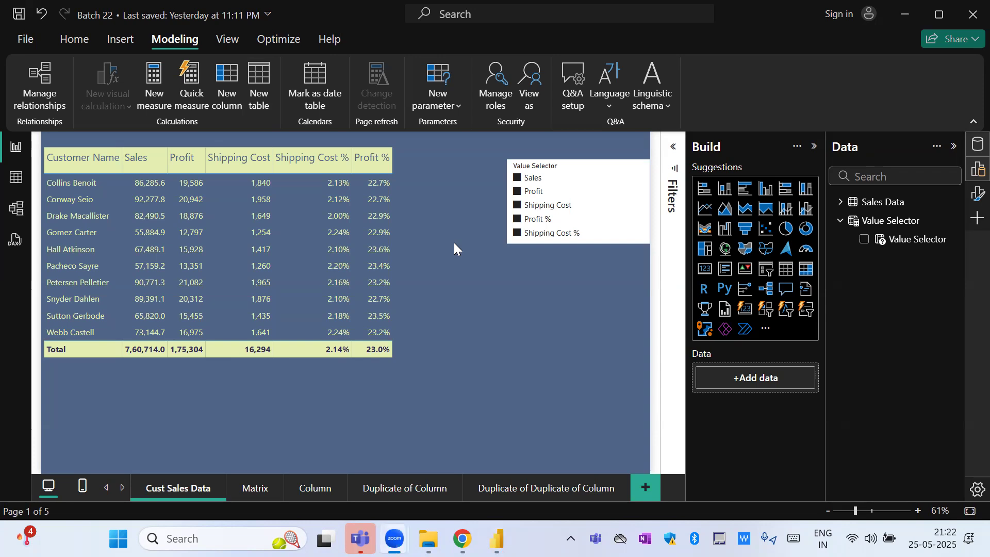
- Switch to the Data Analysis Class Batch 22 report and examine the card visuals on its Card page
{"action": "key", "text": "alt+Tab"}
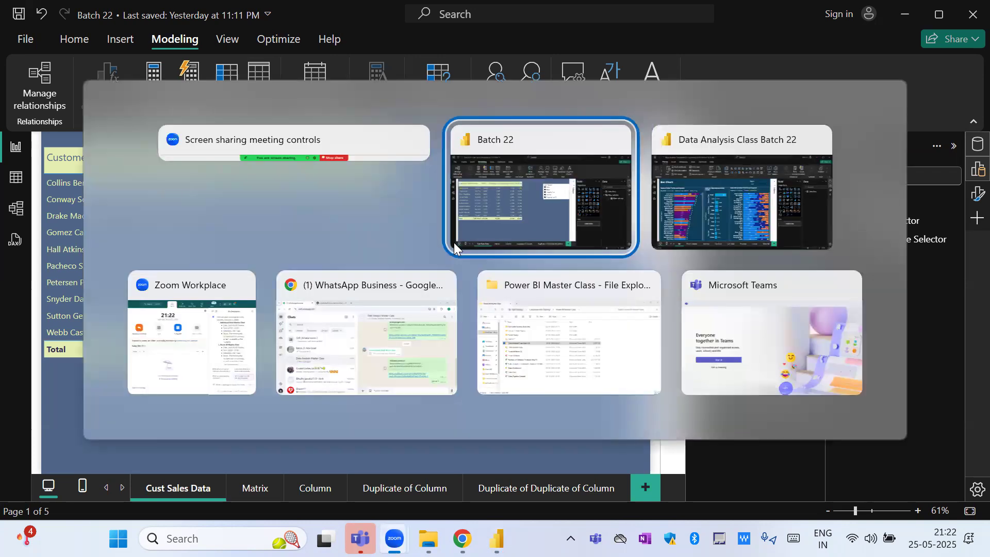
{"action": "key", "text": "alt+Tab"}
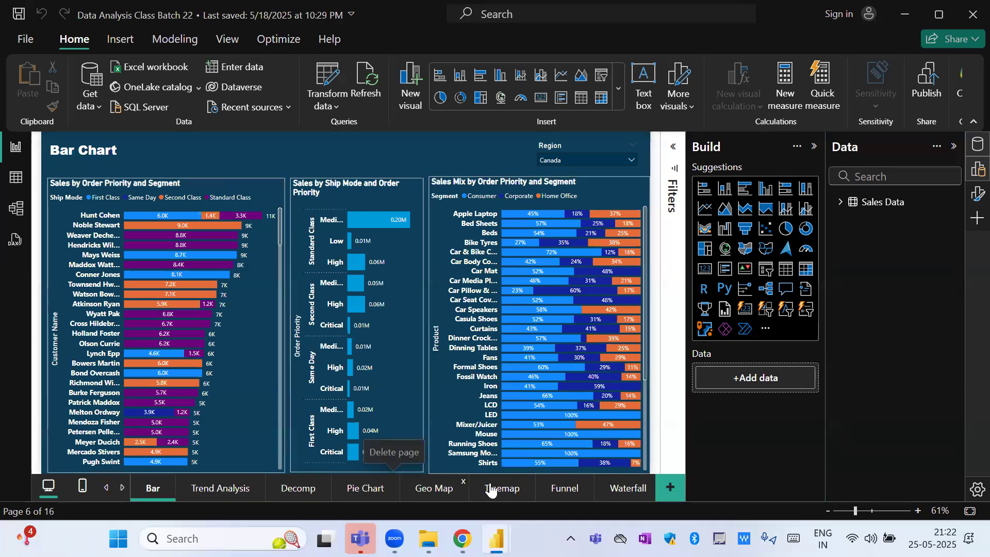
{"action": "left_click", "coordinate": [102, 487]}
{"action": "left_click", "coordinate": [101, 488]}
{"action": "left_click", "coordinate": [341, 495]}
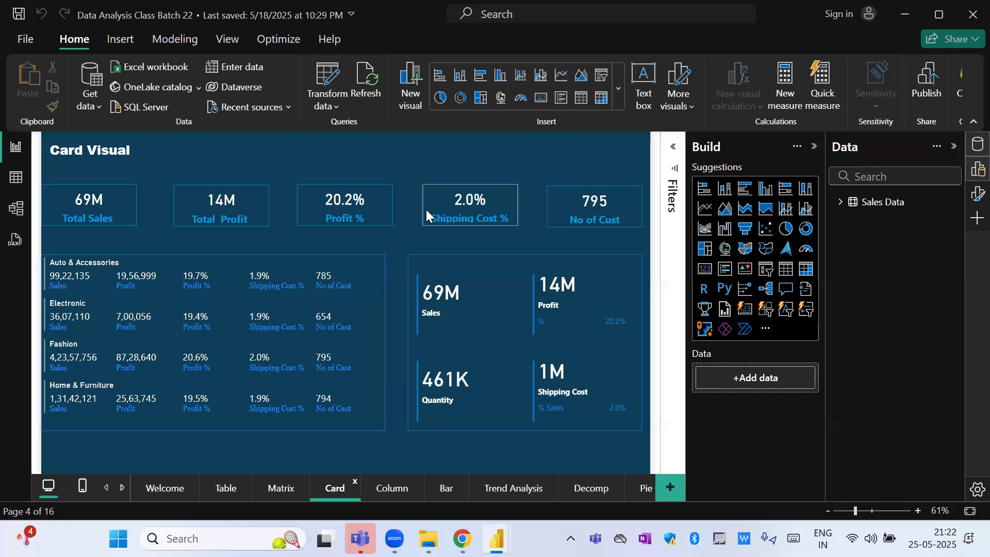
{"action": "mouse_move", "coordinate": [426, 209]}
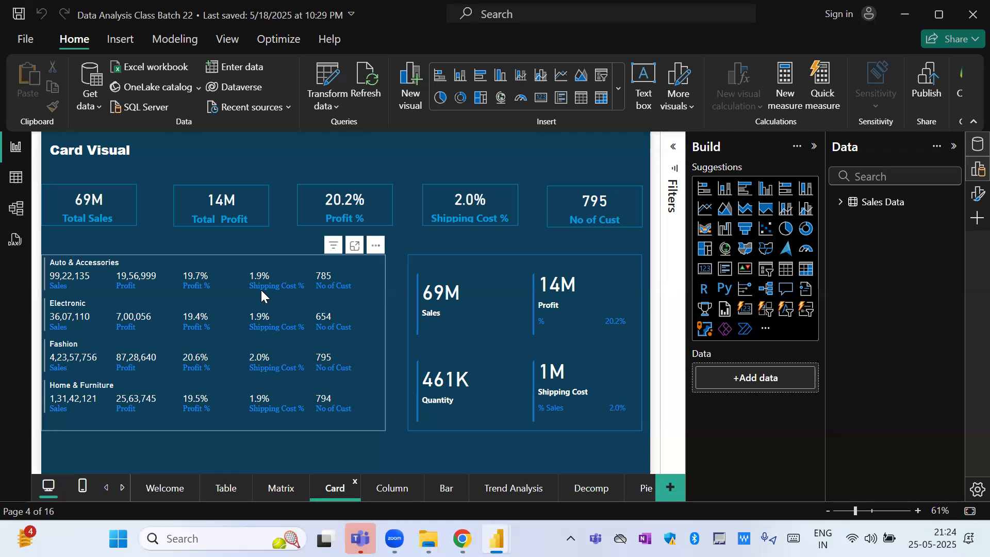
- Return to the Batch 22 report, duplicate the Duplicate of Duplicate of Column page and select the copied page's stacked column chart
{"action": "key", "text": "alt+Tab"}
{"action": "key", "text": "alt+Tab"}
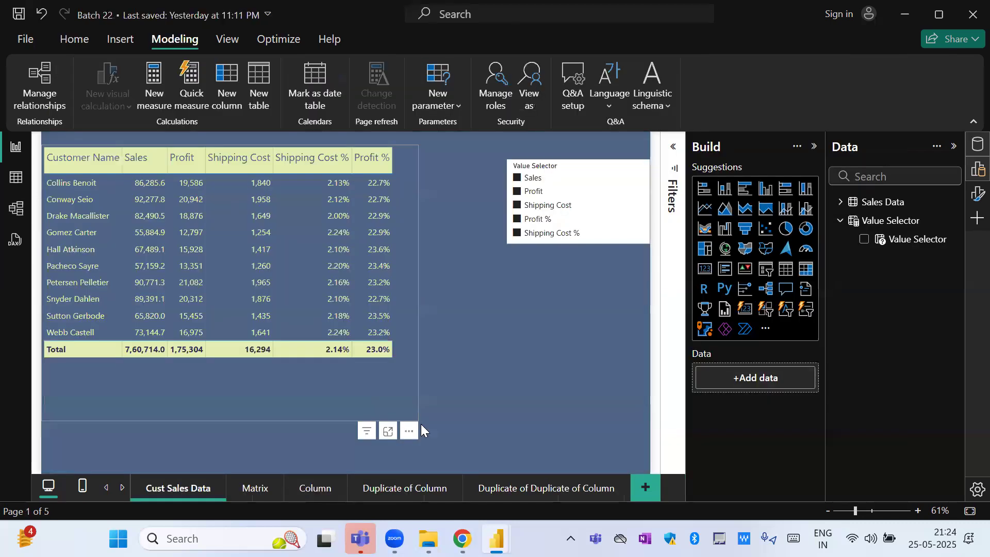
{"action": "left_click", "coordinate": [553, 491]}
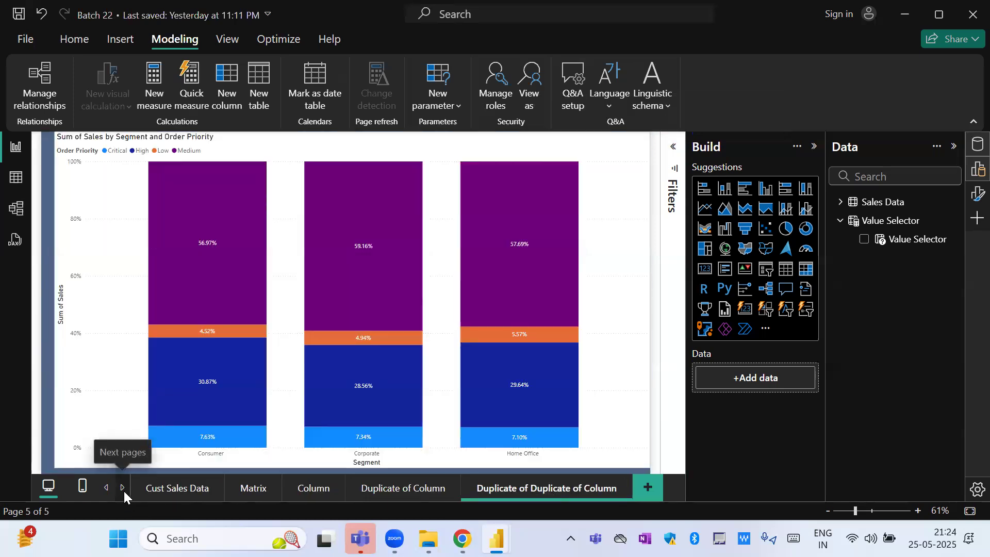
{"action": "right_click", "coordinate": [501, 488]}
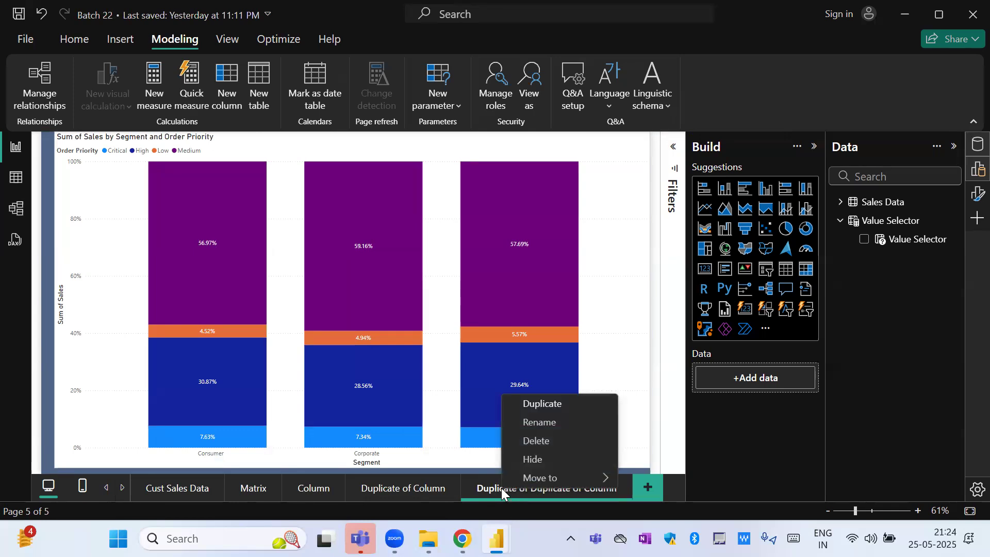
{"action": "left_click", "coordinate": [550, 404]}
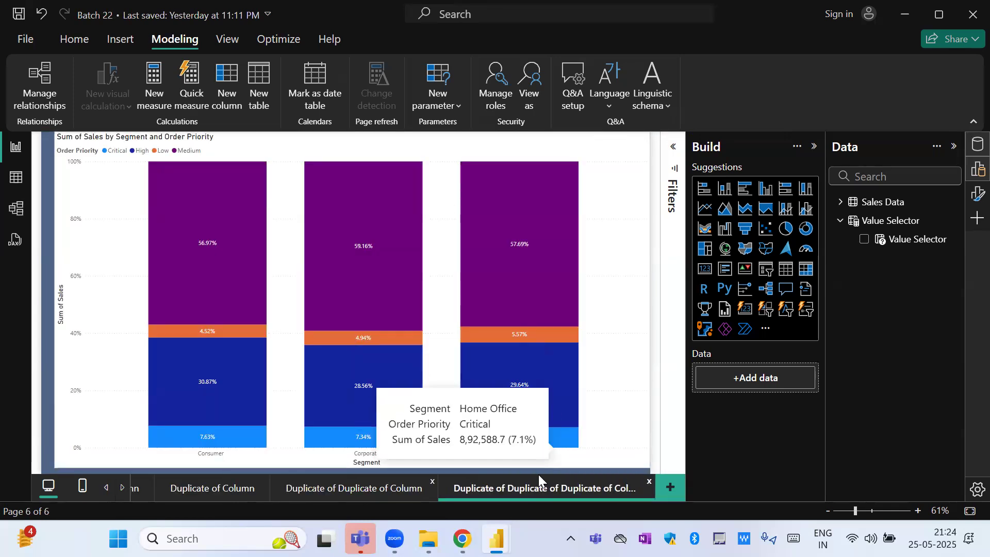
{"action": "left_click", "coordinate": [624, 312]}
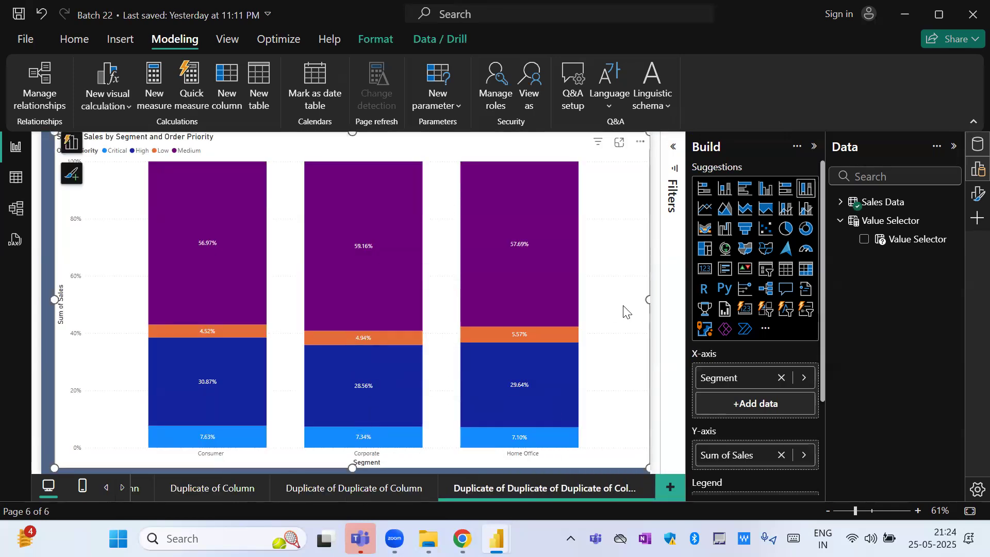
- Delete the stacked column chart from the duplicated page and rename the page to Card
{"action": "key", "text": "Delete"}
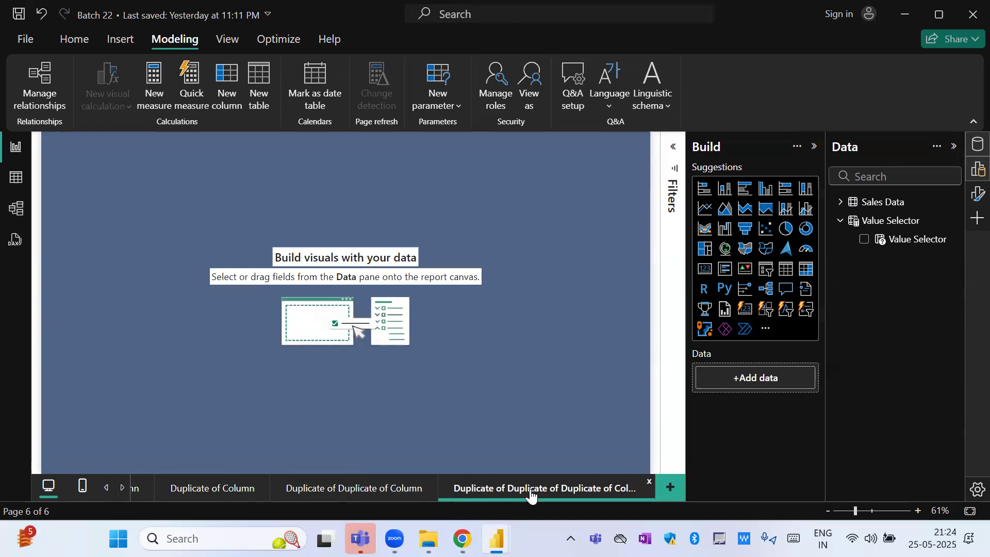
{"action": "right_click", "coordinate": [531, 494]}
{"action": "left_click", "coordinate": [579, 426]}
{"action": "key", "text": "BackSpace"}
{"action": "key", "text": "BackSpace"}
{"action": "key", "text": "BackSpace"}
{"action": "key", "text": "BackSpace"}
{"action": "key", "text": "BackSpace"}
{"action": "key", "text": "BackSpace"}
{"action": "key", "text": "BackSpace"}
{"action": "key", "text": "BackSpace"}
{"action": "key", "text": "BackSpace"}
{"action": "key", "text": "BackSpace"}
{"action": "key", "text": "BackSpace"}
{"action": "key", "text": "BackSpace"}
{"action": "key", "text": "BackSpace"}
{"action": "key", "text": "BackSpace"}
{"action": "key", "text": "BackSpace"}
{"action": "key", "text": "BackSpace"}
{"action": "key", "text": "BackSpace"}
{"action": "key", "text": "BackSpace"}
{"action": "key", "text": "BackSpace"}
{"action": "key", "text": "BackSpace"}
{"action": "key", "text": "BackSpace"}
{"action": "key", "text": "BackSpace"}
{"action": "key", "text": "BackSpace"}
{"action": "key", "text": "BackSpace"}
{"action": "key", "text": "BackSpace"}
{"action": "key", "text": "BackSpace"}
{"action": "type", "text": "Card"}
{"action": "key", "text": "Return"}
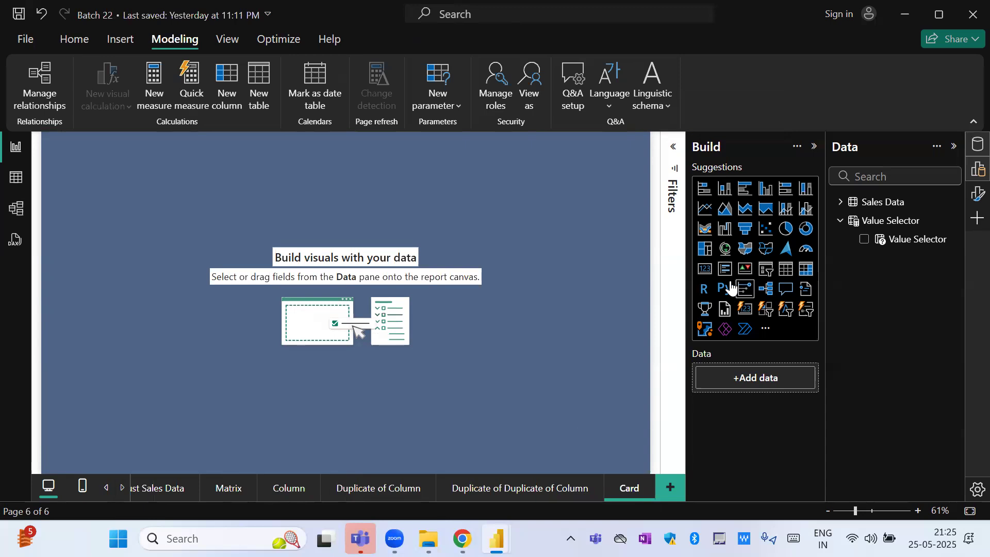
- Insert a card visual on the Card page, move it inward from the page corner and add the Sales field
{"action": "left_click", "coordinate": [704, 269]}
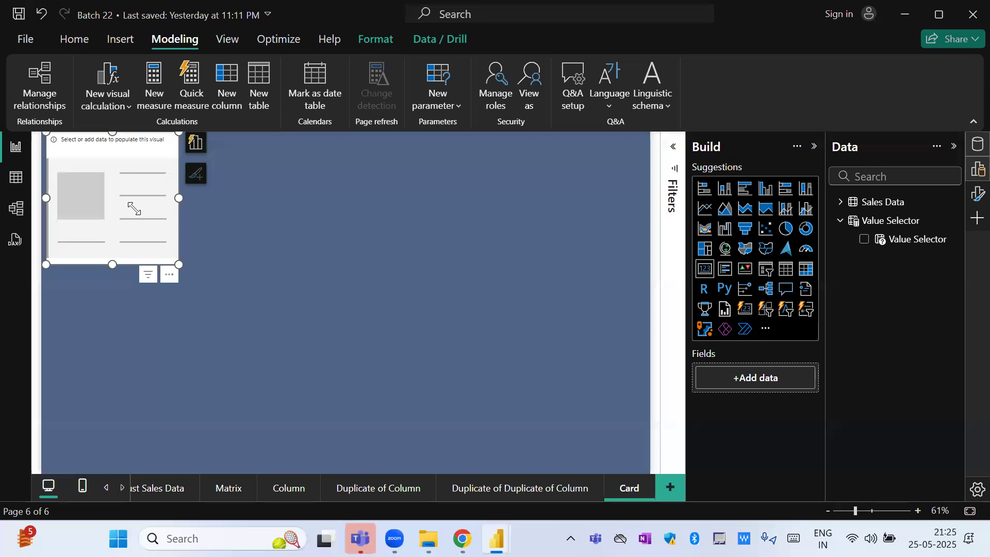
{"action": "left_click_drag", "start_coordinate": [135, 206], "coordinate": [268, 263]}
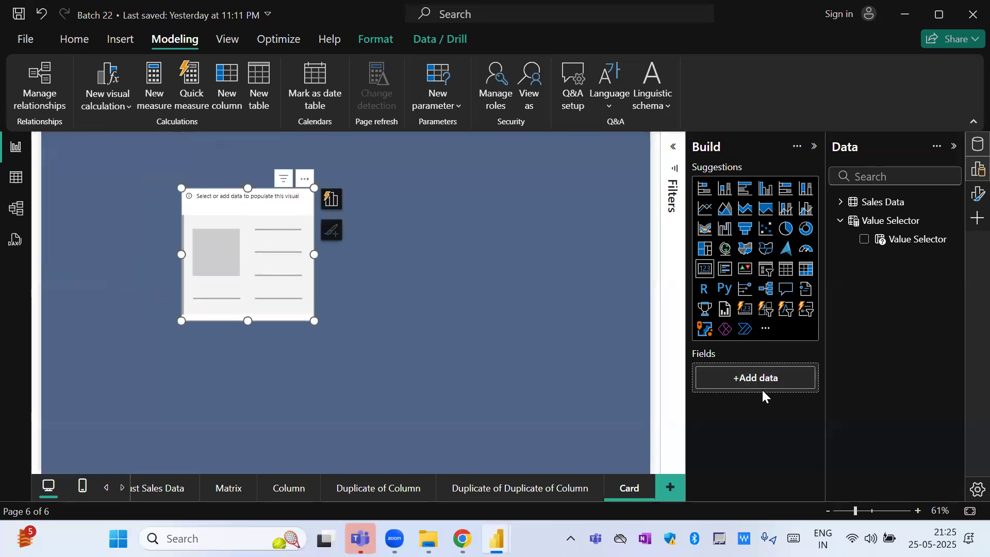
{"action": "left_click", "coordinate": [841, 202]}
{"action": "left_click_drag", "start_coordinate": [899, 245], "coordinate": [748, 382]}
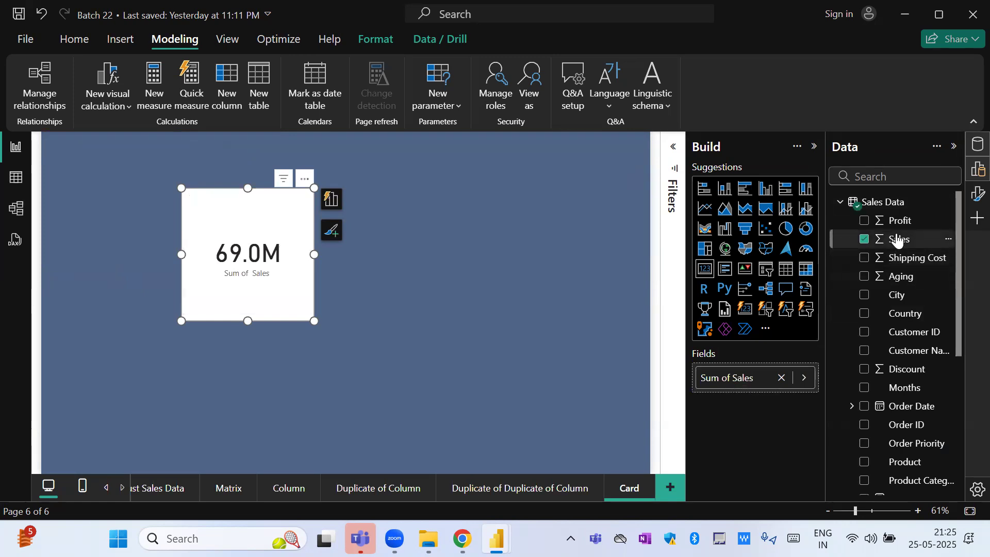
- Replace the card's Sales field with Profit and resize the card to a shorter, slightly wider rectangle
{"action": "left_click_drag", "start_coordinate": [899, 221], "coordinate": [742, 389]}
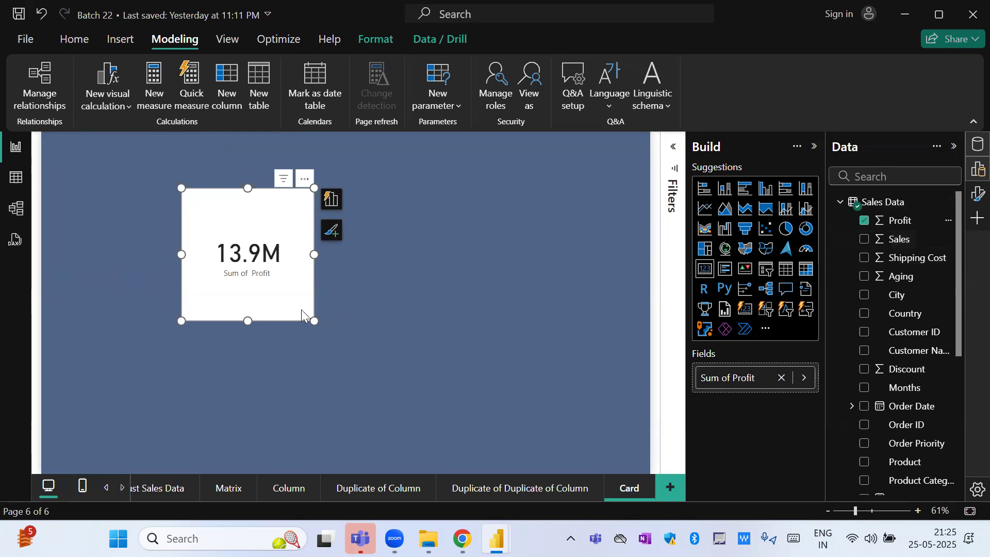
{"action": "left_click_drag", "start_coordinate": [314, 321], "coordinate": [321, 281]}
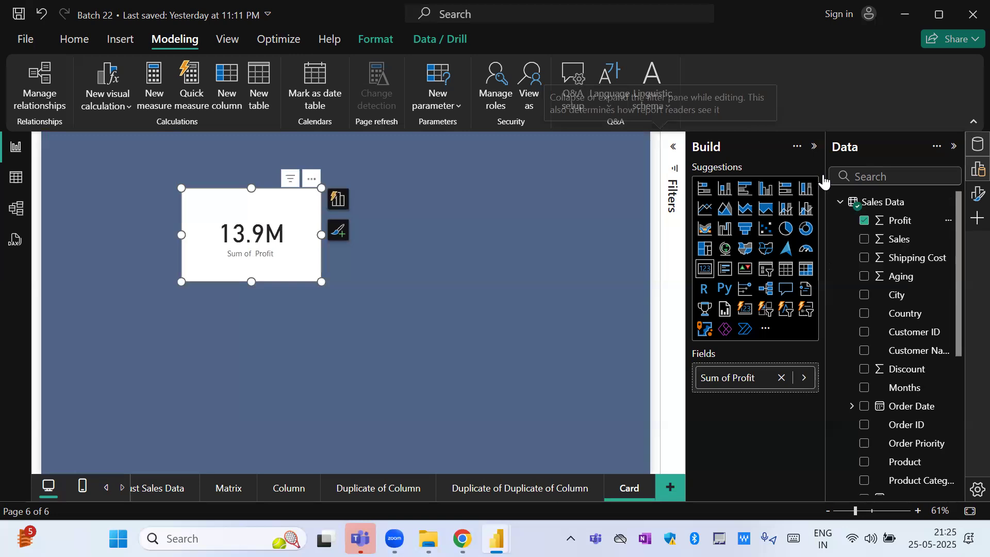
- Turn on the card's title and set its text to Total Sales
{"action": "left_click", "coordinate": [971, 199]}
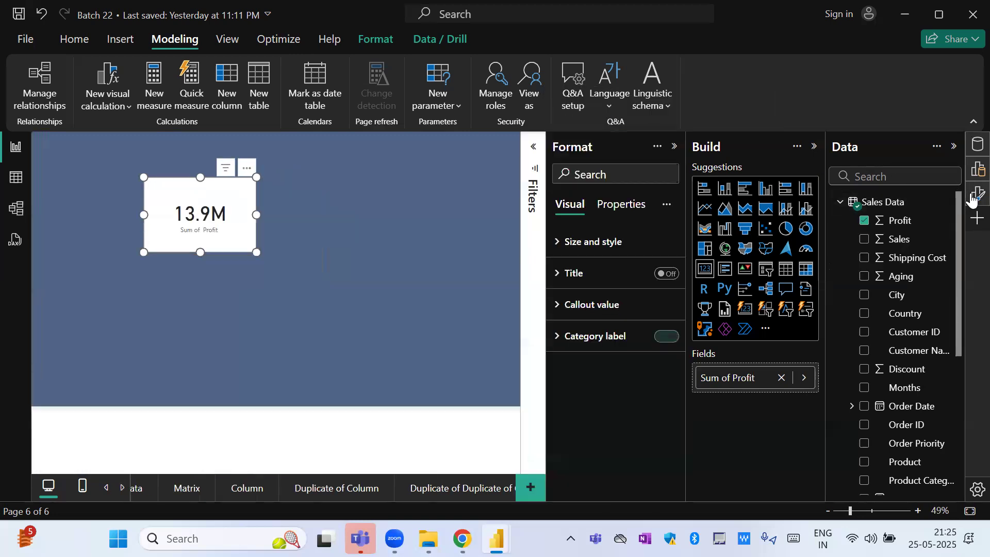
{"action": "left_click", "coordinate": [815, 146]}
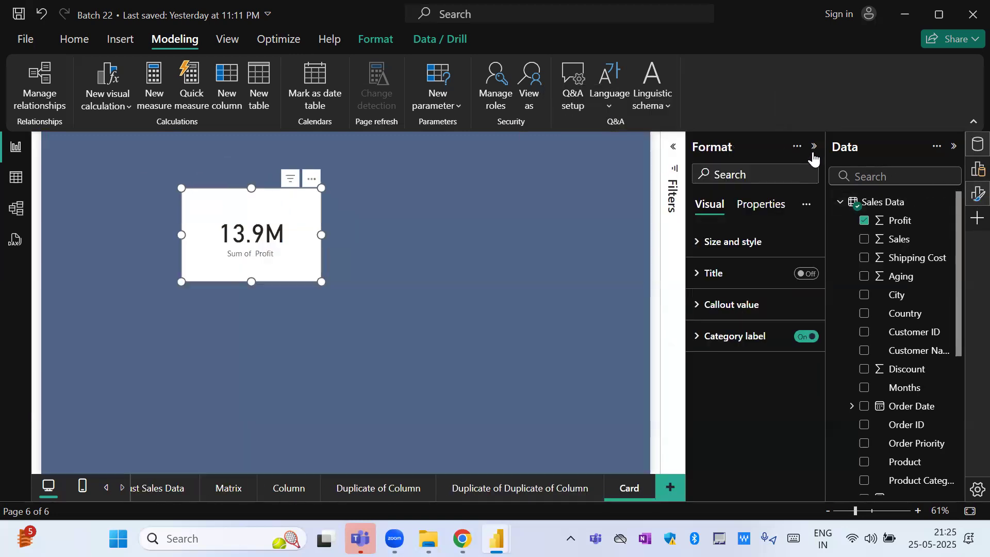
{"action": "left_click", "coordinate": [809, 273]}
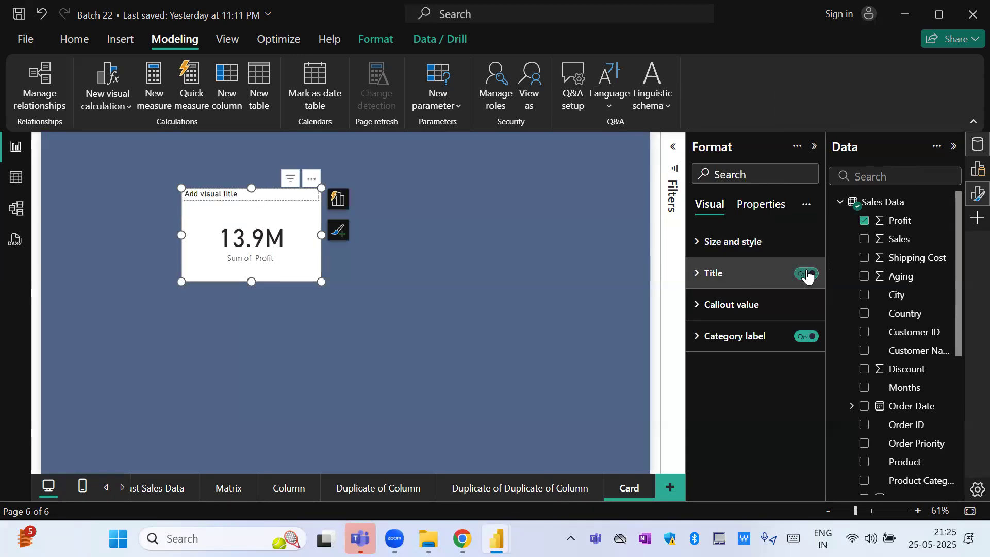
{"action": "left_click", "coordinate": [806, 275]}
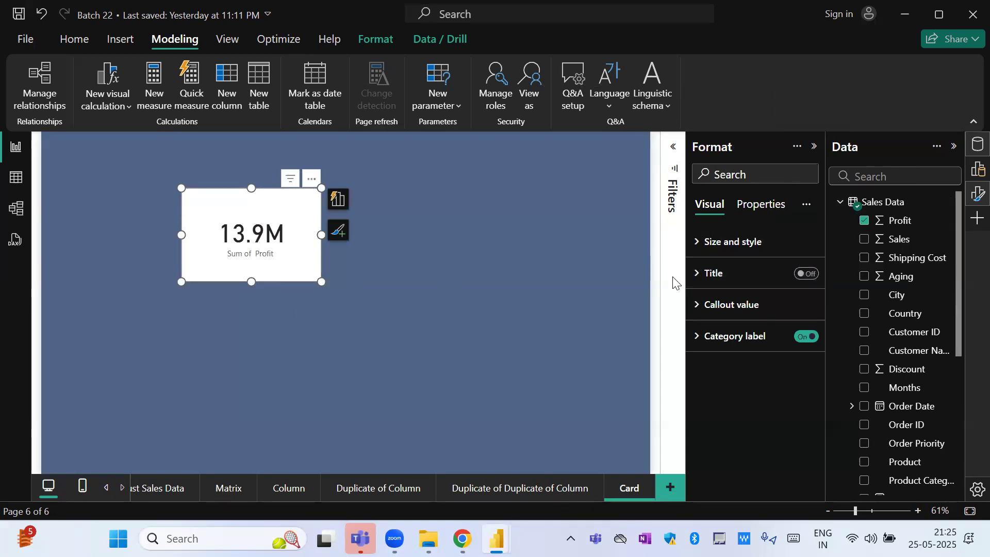
{"action": "left_click", "coordinate": [736, 283]}
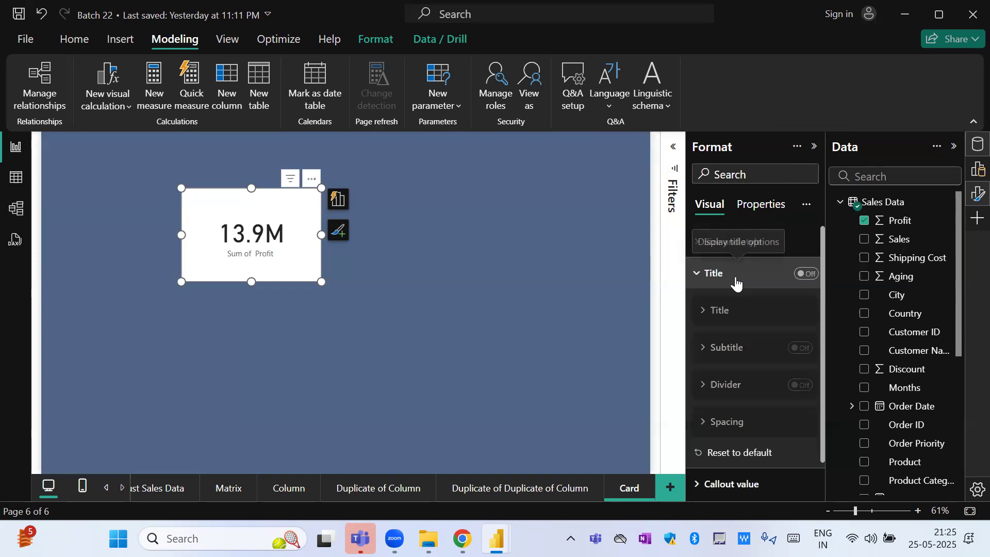
{"action": "left_click", "coordinate": [809, 277]}
{"action": "left_click", "coordinate": [750, 312]}
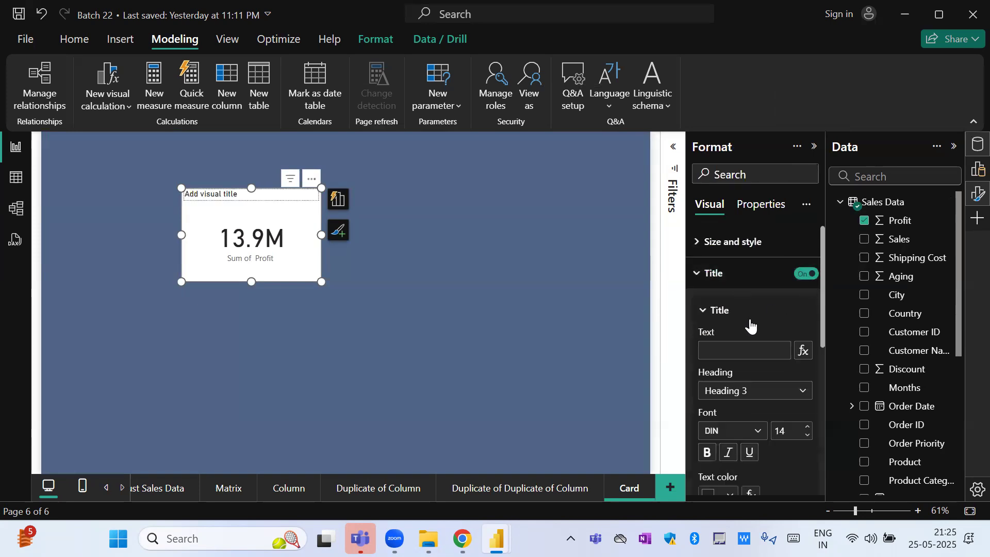
{"action": "left_click", "coordinate": [727, 353]}
{"action": "type", "text": "Total s"}
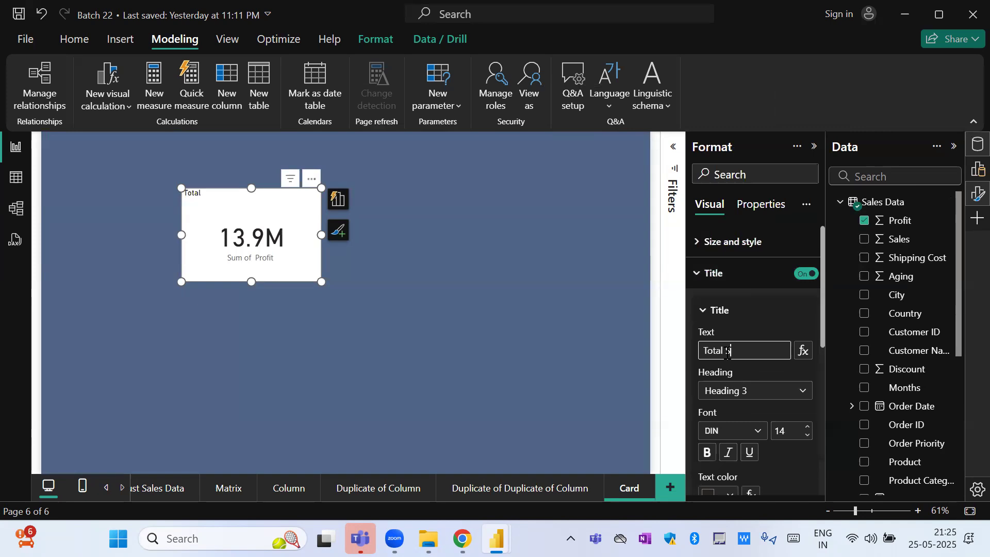
{"action": "type", "text": "ales"}
- Change the card's title text to Total Profit and make it bold
{"action": "left_click", "coordinate": [551, 122]}
{"action": "left_click", "coordinate": [550, 122]}
{"action": "key", "text": "ctrl+shift+Left"}
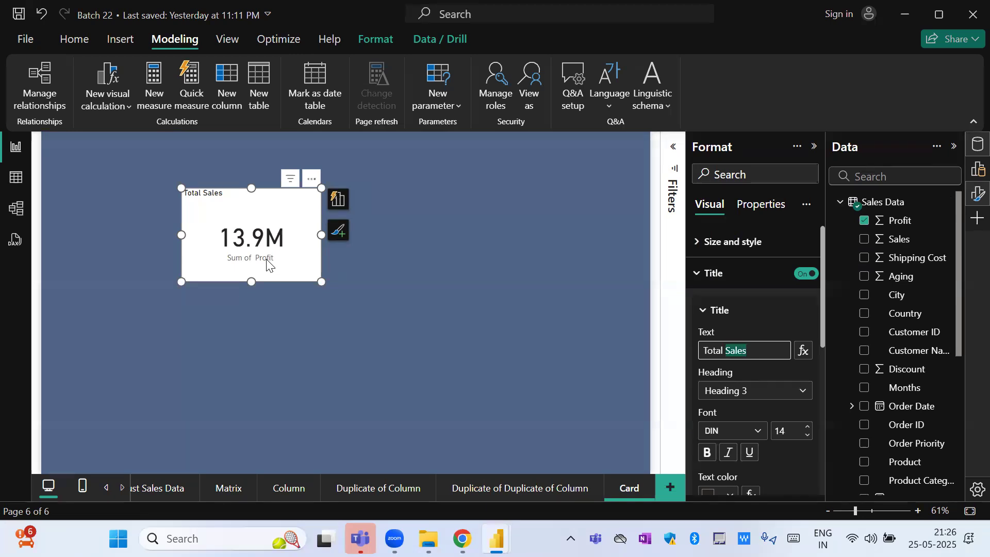
{"action": "type", "text": "Pro"}
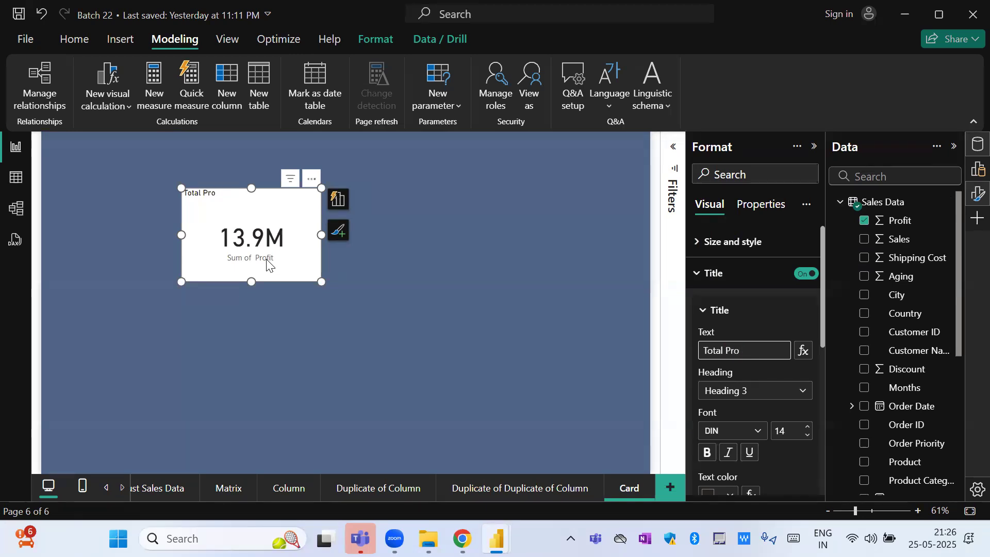
{"action": "type", "text": "fit"}
{"action": "left_click_drag", "start_coordinate": [824, 342], "coordinate": [812, 402]}
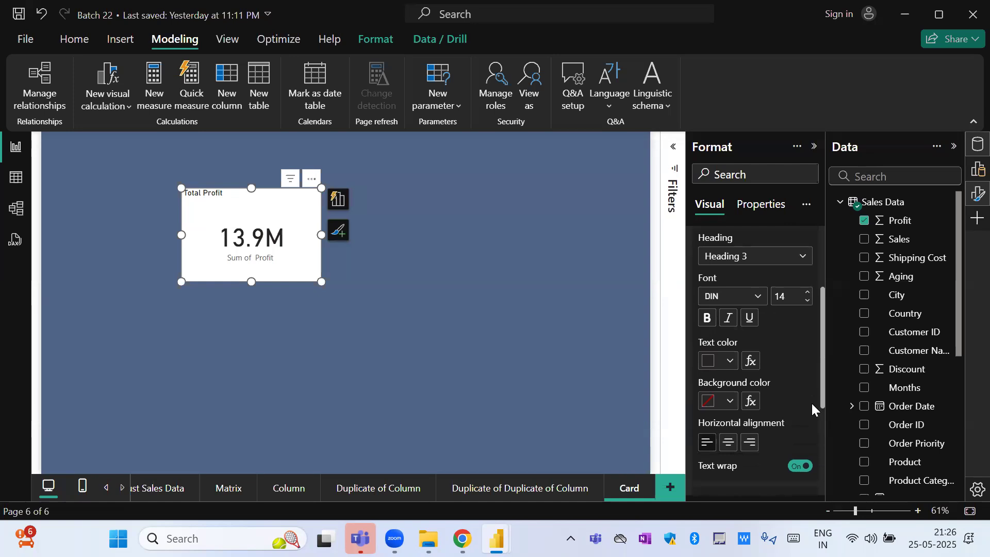
{"action": "left_click", "coordinate": [707, 325]}
- Reduce the font size of the card's callout value to 35
{"action": "left_click_drag", "start_coordinate": [823, 377], "coordinate": [822, 471]}
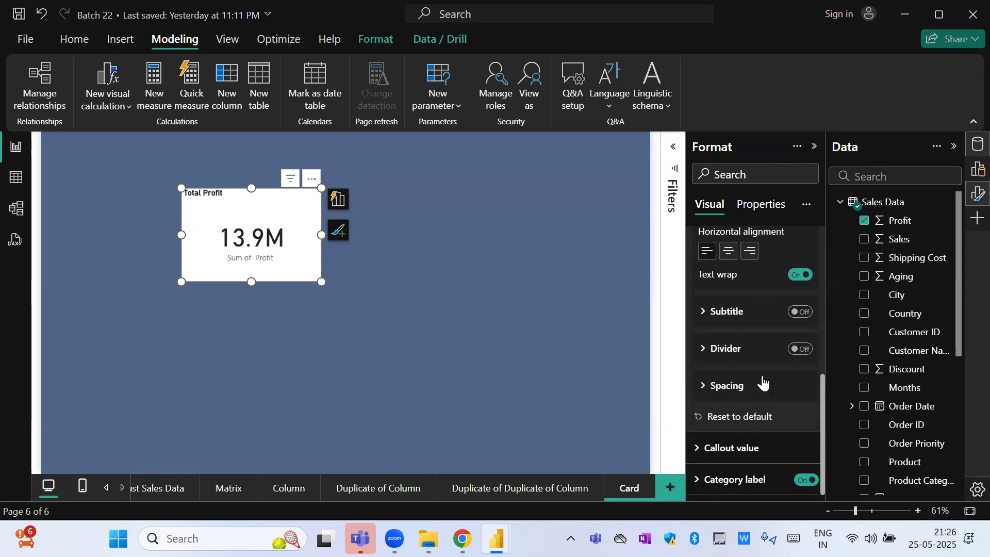
{"action": "left_click", "coordinate": [730, 447]}
{"action": "left_click_drag", "start_coordinate": [826, 392], "coordinate": [821, 433]}
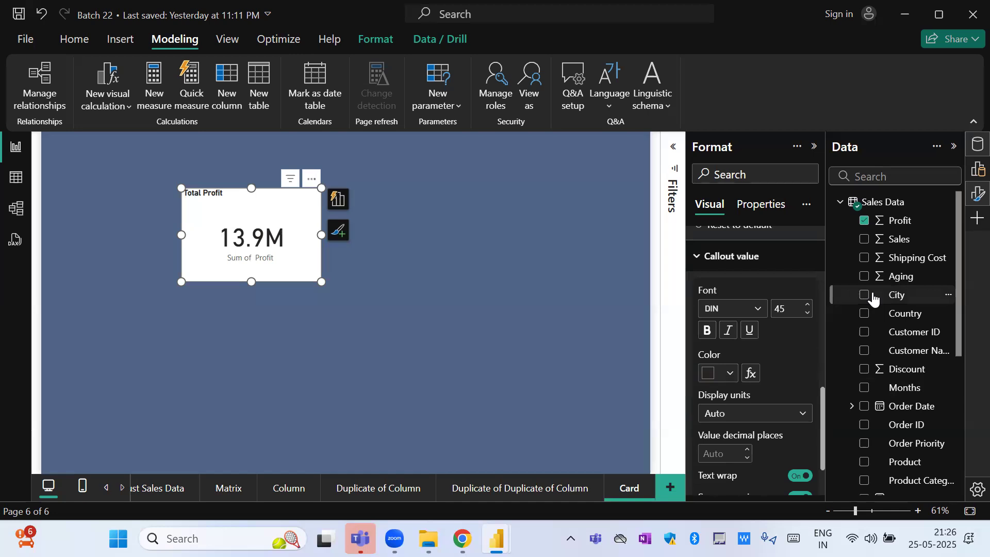
{"action": "left_click", "coordinate": [808, 316]}
{"action": "left_click", "coordinate": [808, 316]}
{"action": "left_click", "coordinate": [807, 317]}
{"action": "left_click", "coordinate": [808, 316]}
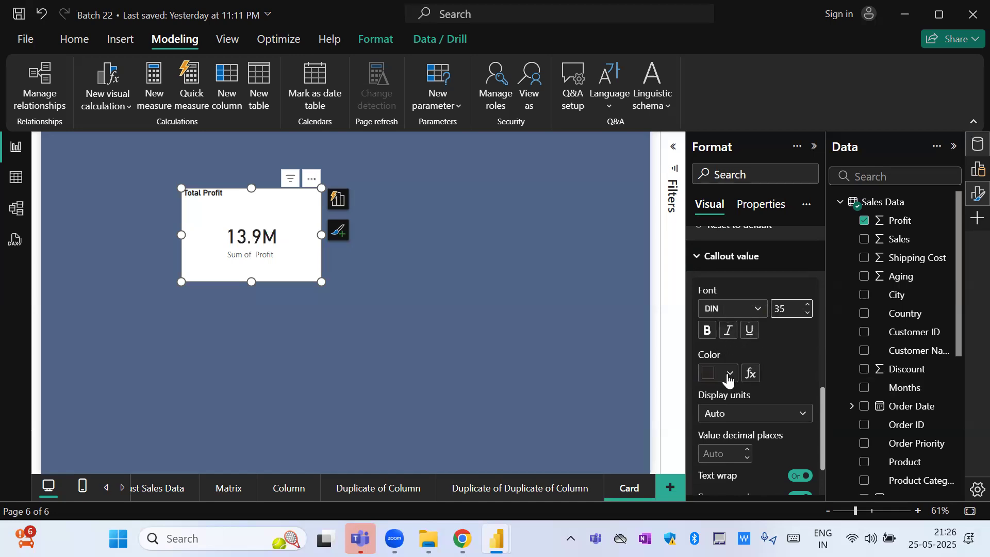
- Try the None and Thousands display units on the callout value and settle on Millions
{"action": "left_click", "coordinate": [779, 413]}
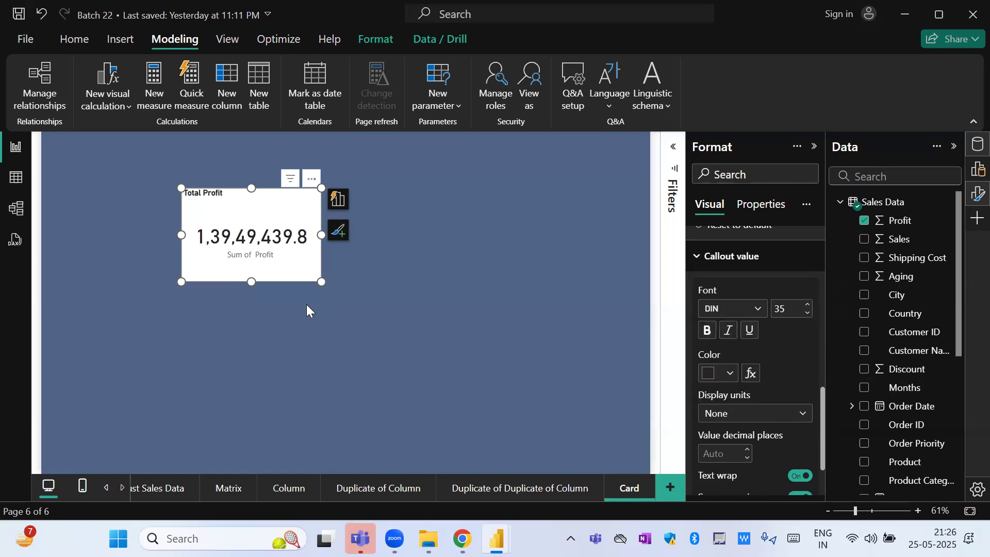
{"action": "left_click", "coordinate": [763, 412]}
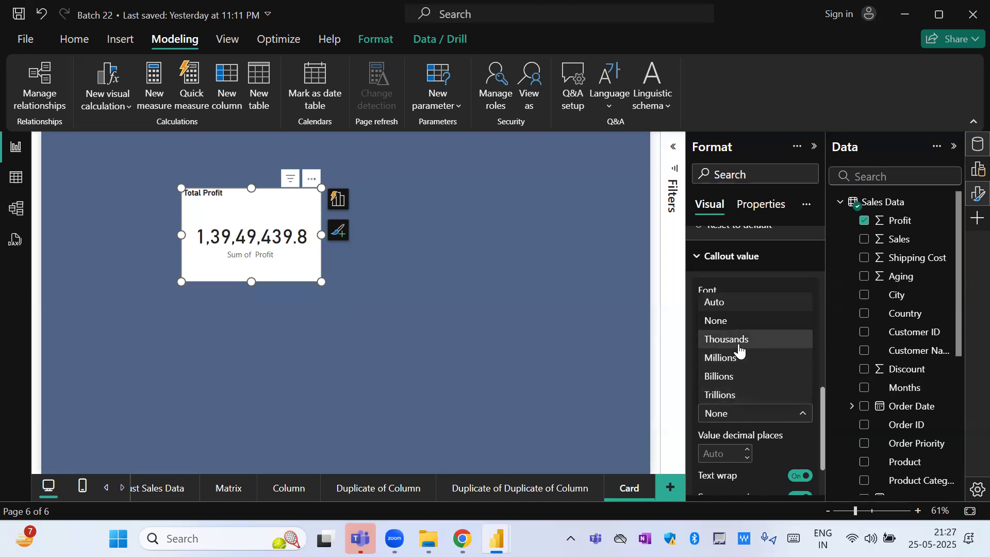
{"action": "left_click", "coordinate": [740, 346]}
{"action": "left_click", "coordinate": [767, 416]}
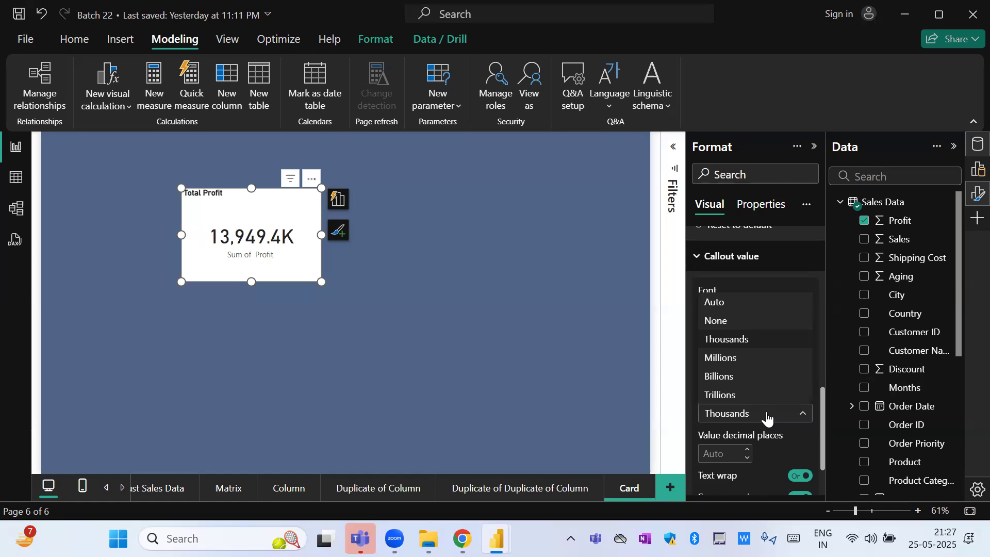
{"action": "left_click", "coordinate": [737, 359]}
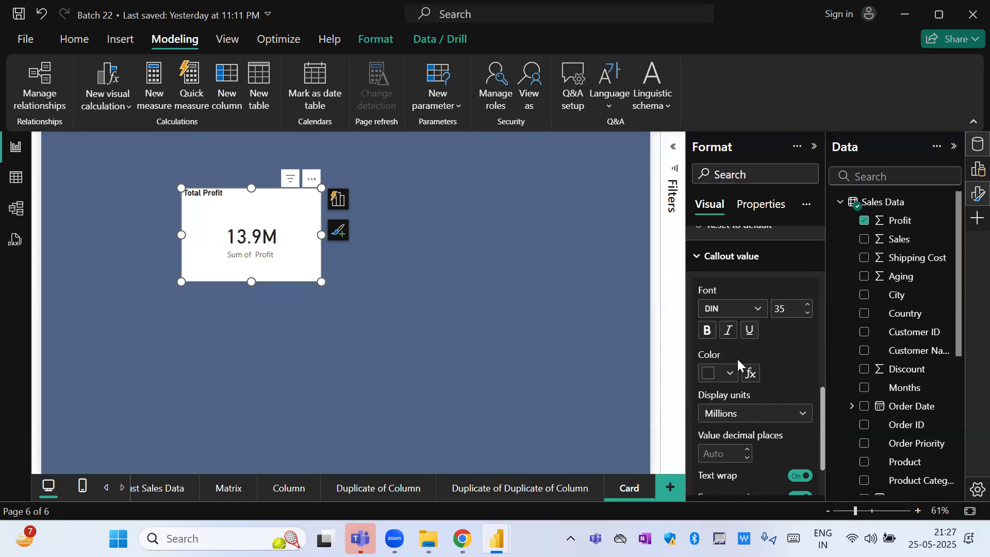
{"action": "left_click", "coordinate": [744, 419]}
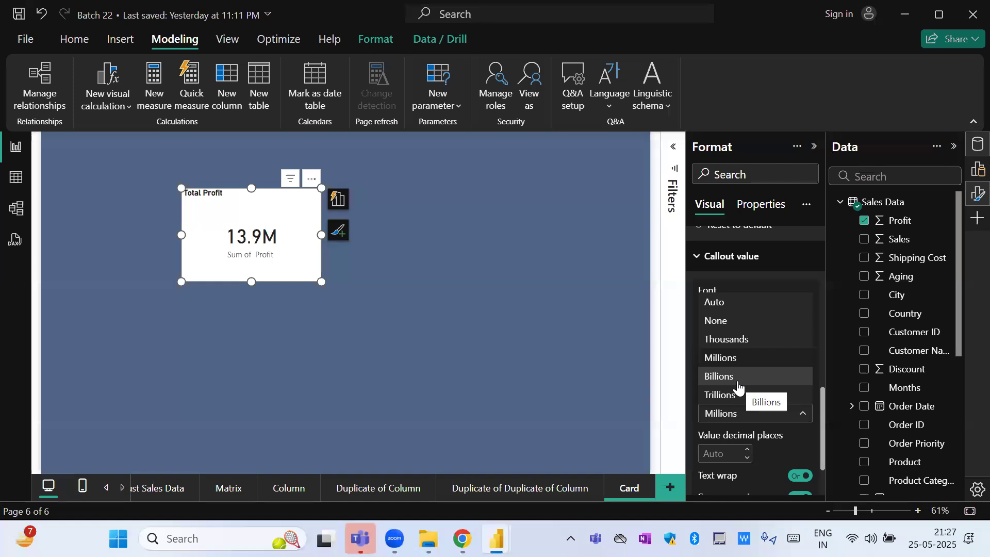
{"action": "left_click", "coordinate": [722, 359]}
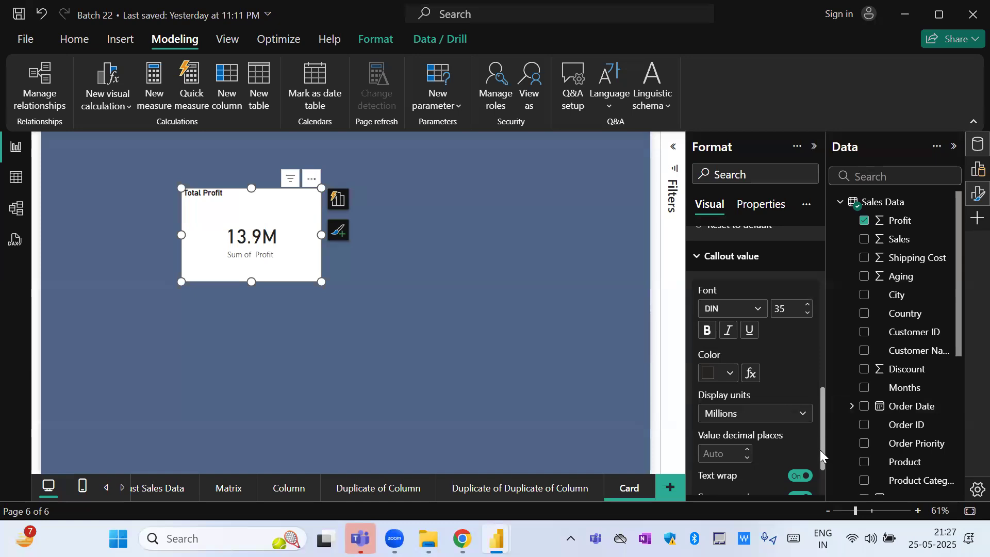
- Set the callout value's decimal places to 1
{"action": "left_click_drag", "start_coordinate": [821, 450], "coordinate": [816, 497]}
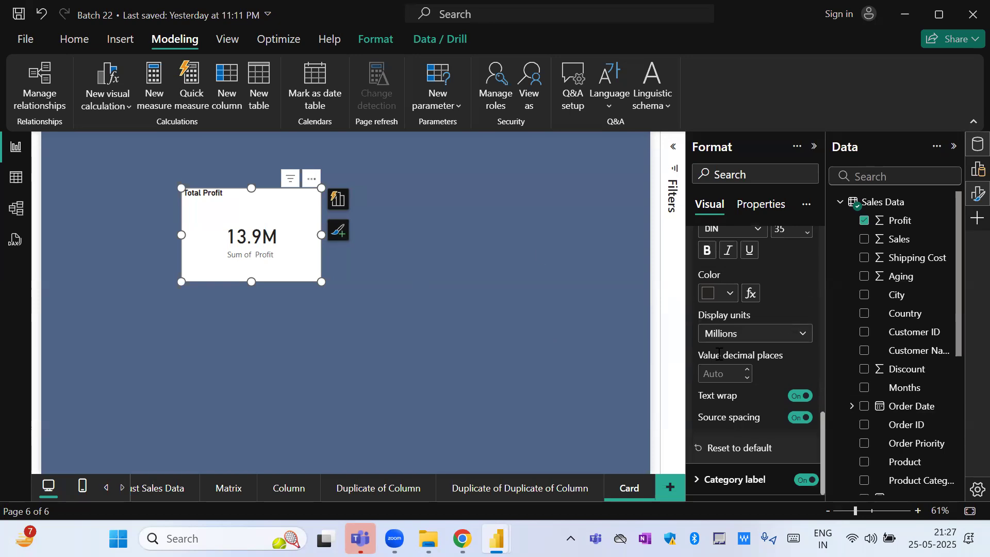
{"action": "left_click", "coordinate": [746, 370]}
{"action": "left_click", "coordinate": [746, 370]}
{"action": "left_click", "coordinate": [748, 379]}
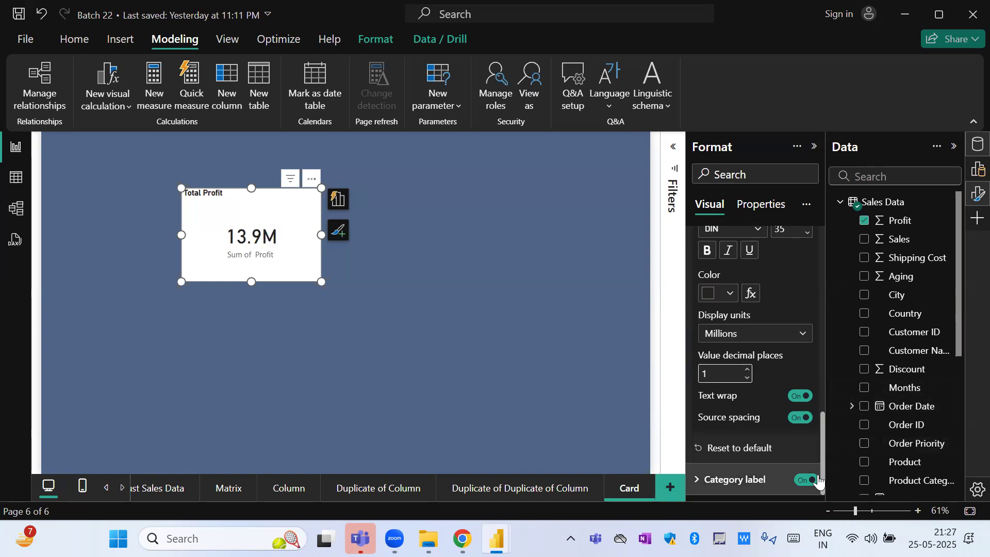
- Make the card's category label bold
{"action": "left_click", "coordinate": [735, 479]}
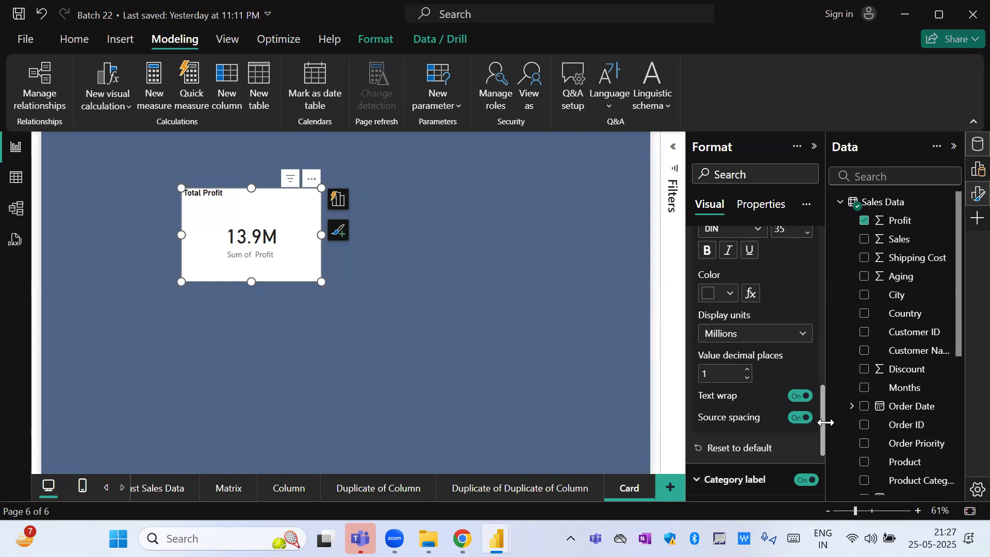
{"action": "left_click_drag", "start_coordinate": [822, 427], "coordinate": [824, 484]}
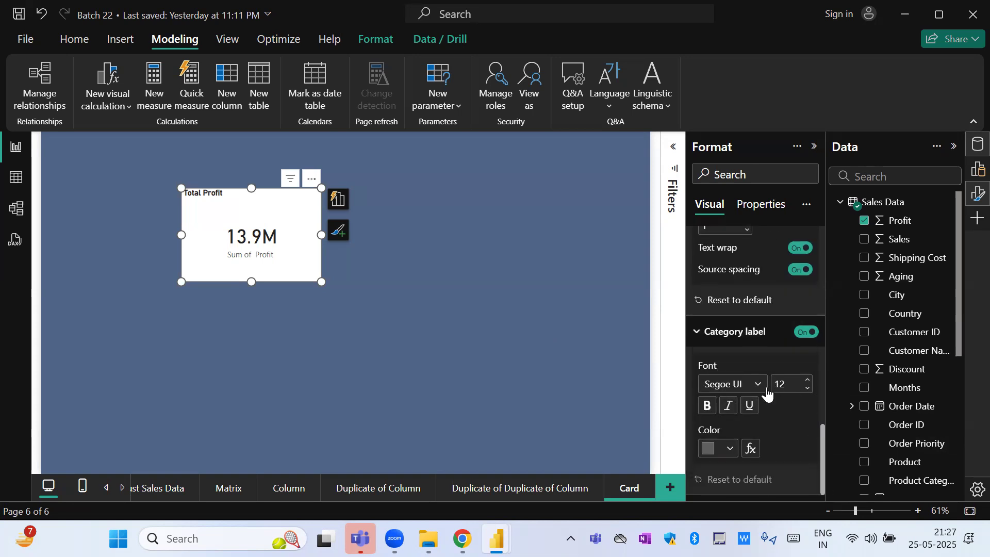
{"action": "left_click", "coordinate": [707, 407]}
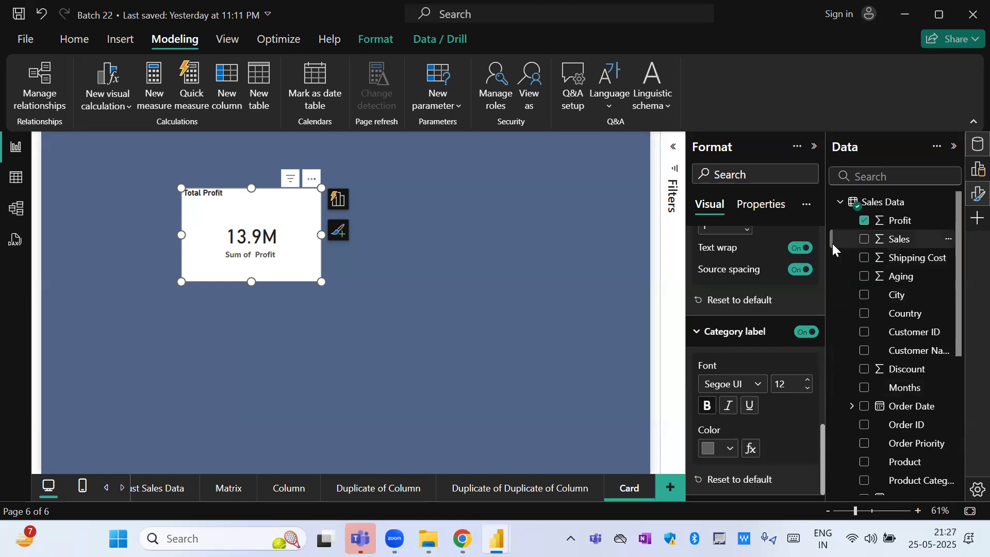
- Turn off the card's title and close its formatting options
{"action": "left_click_drag", "start_coordinate": [822, 431], "coordinate": [832, 225]}
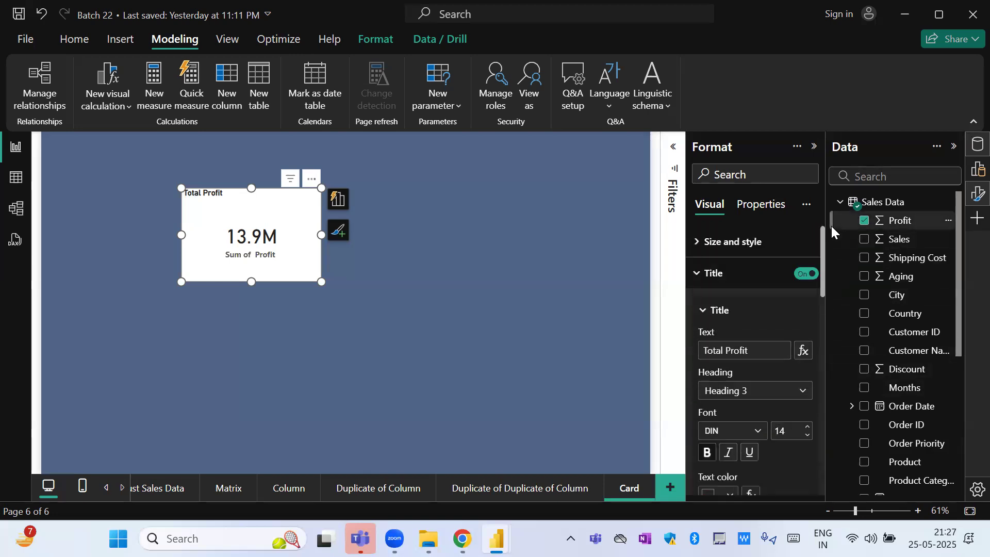
{"action": "left_click", "coordinate": [808, 274]}
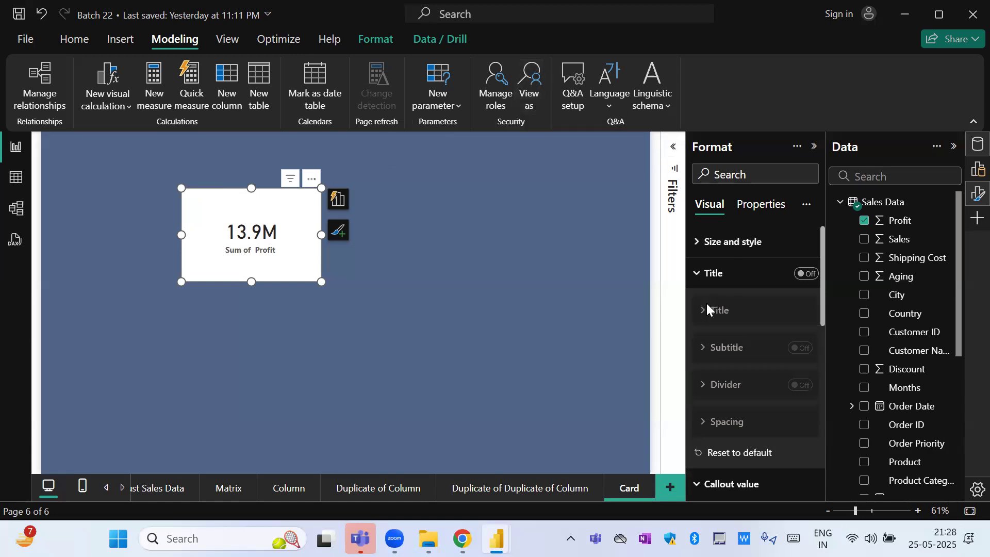
{"action": "left_click_drag", "start_coordinate": [821, 307], "coordinate": [840, 502]}
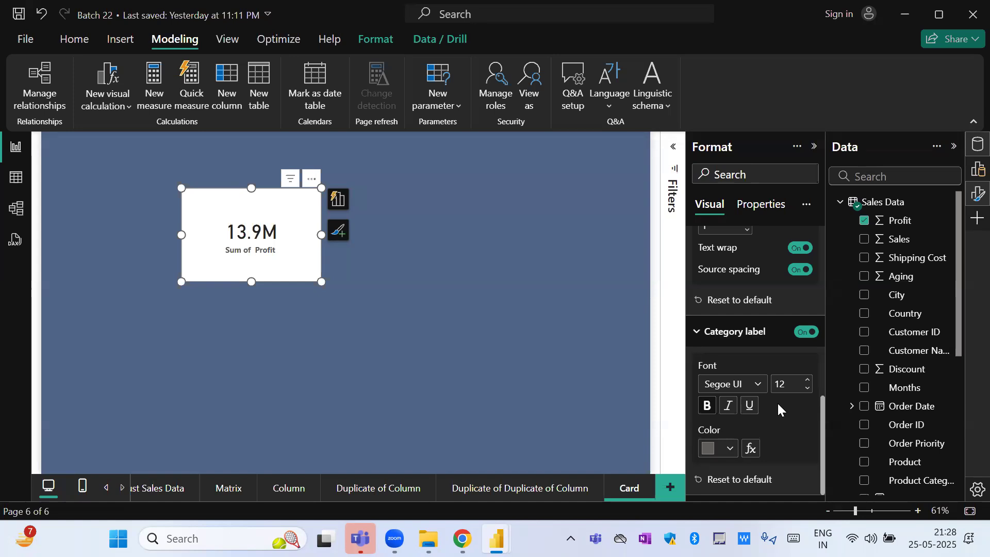
{"action": "left_click", "coordinate": [814, 147]}
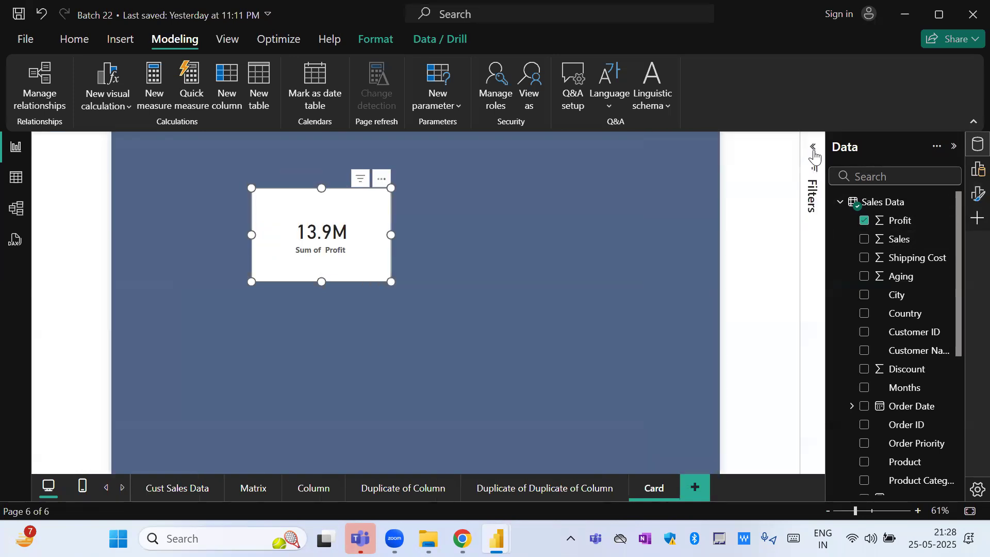
- Rename the card's field to Total Profit and shrink the card to about 177 wide by 126 high
{"action": "left_click", "coordinate": [972, 181]}
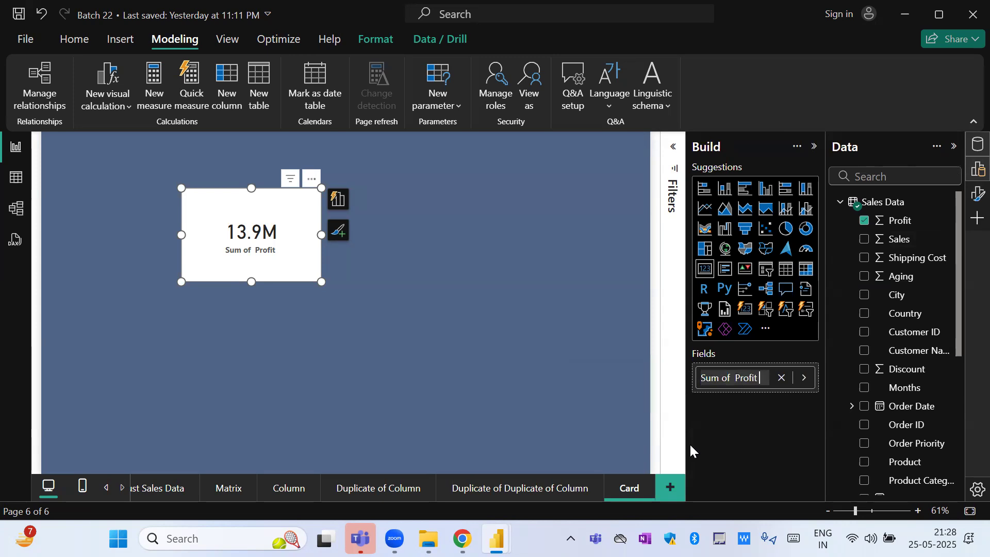
{"action": "key", "text": "F2"}
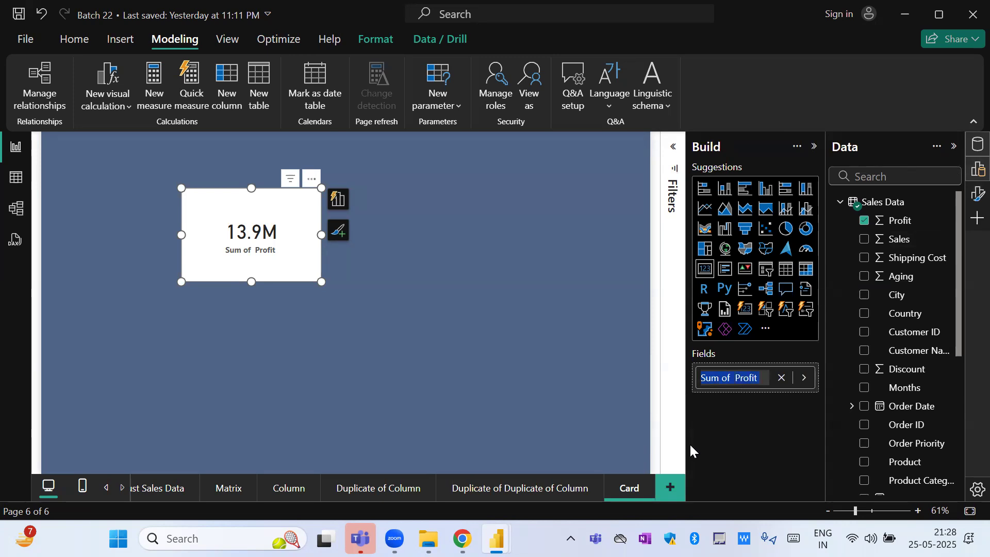
{"action": "type", "text": "Total Profit"}
{"action": "key", "text": "Return"}
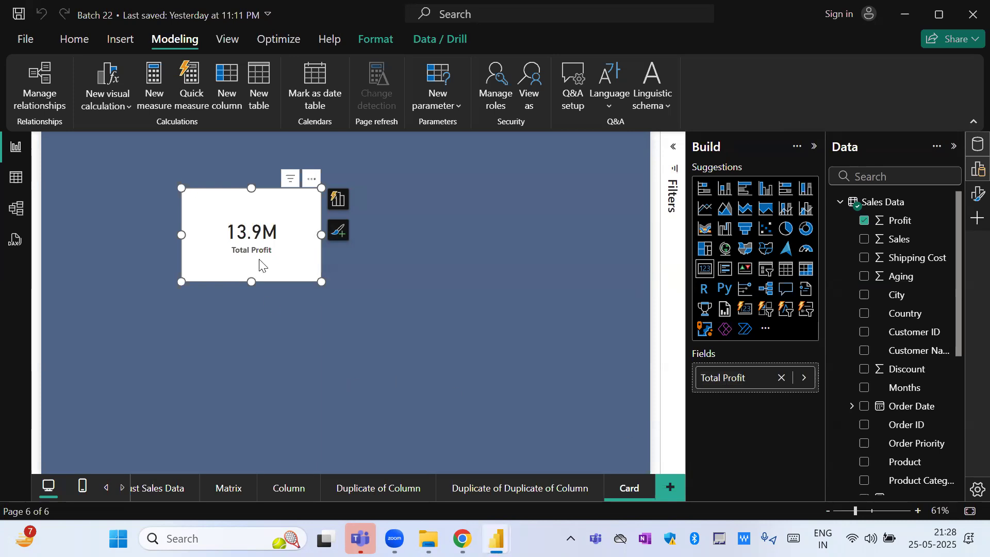
{"action": "left_click_drag", "start_coordinate": [321, 281], "coordinate": [266, 250]}
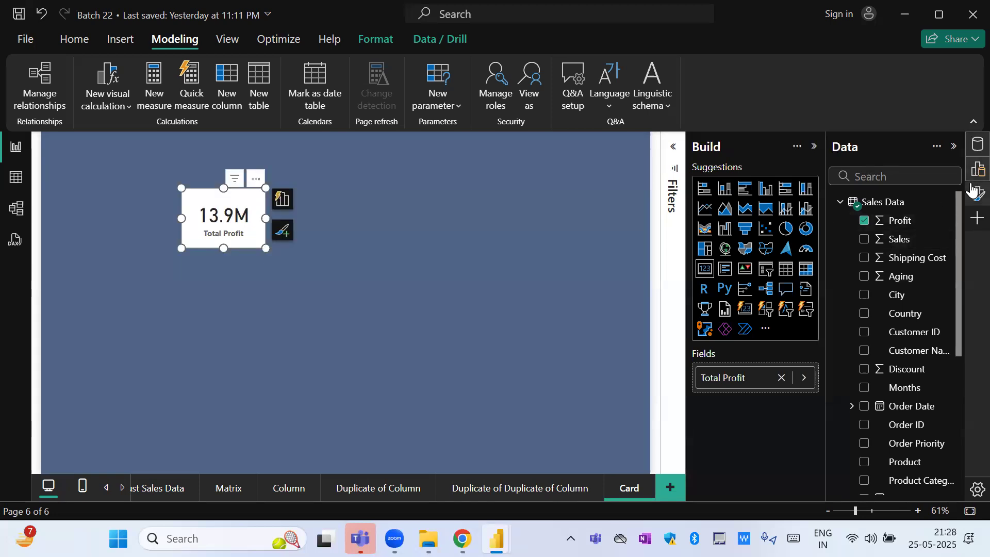
- Turn off the background of the Total Profit card
{"action": "left_click", "coordinate": [974, 199]}
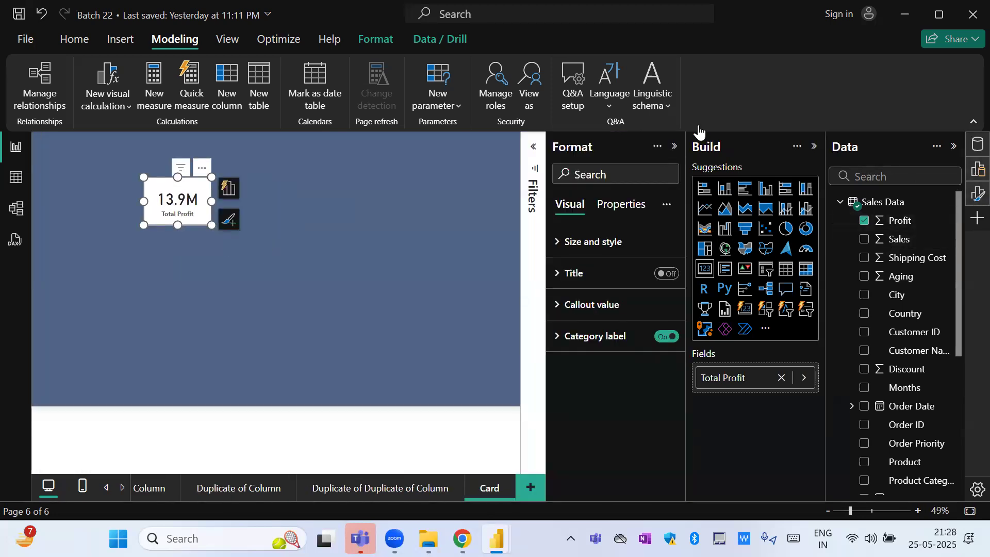
{"action": "left_click", "coordinate": [815, 147]}
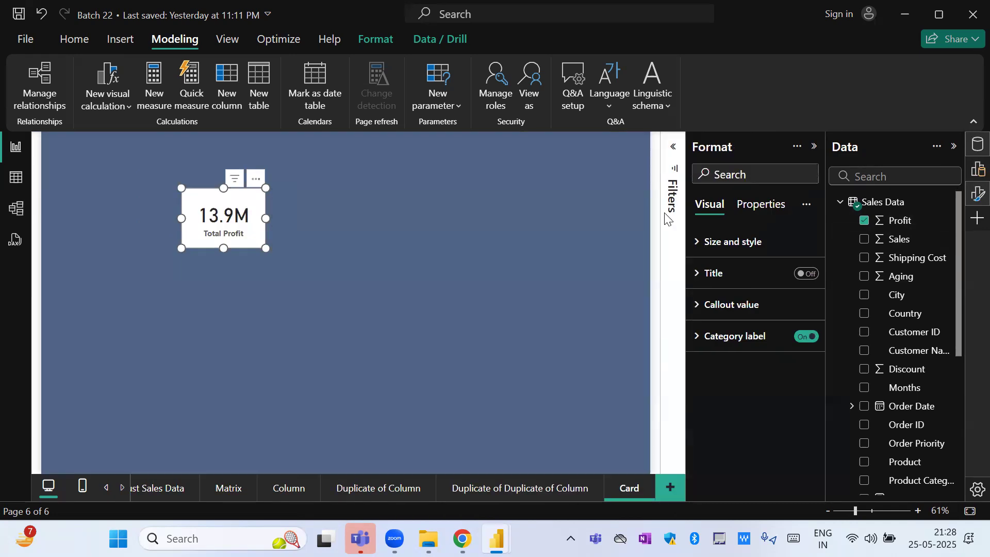
{"action": "left_click", "coordinate": [723, 246]}
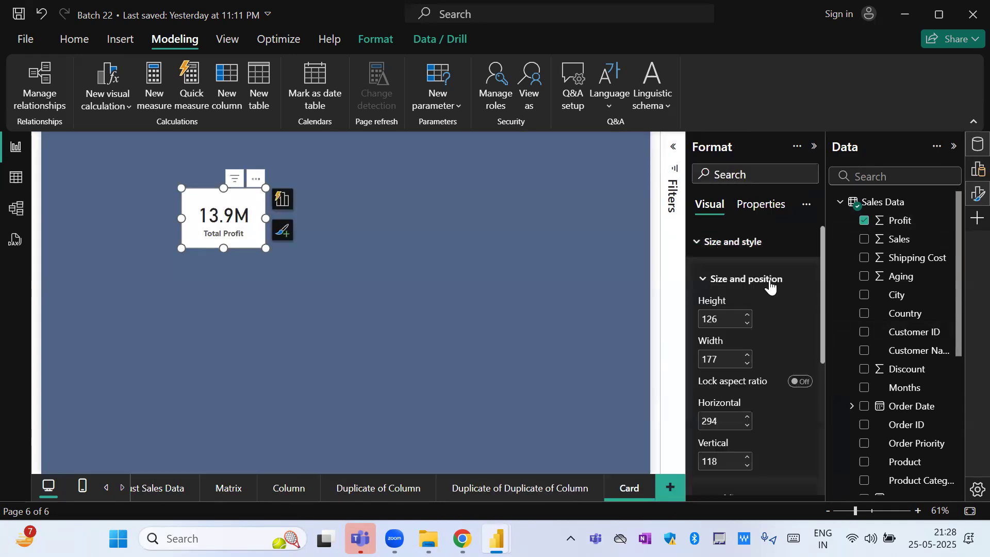
{"action": "left_click", "coordinate": [771, 281]}
{"action": "left_click", "coordinate": [800, 355]}
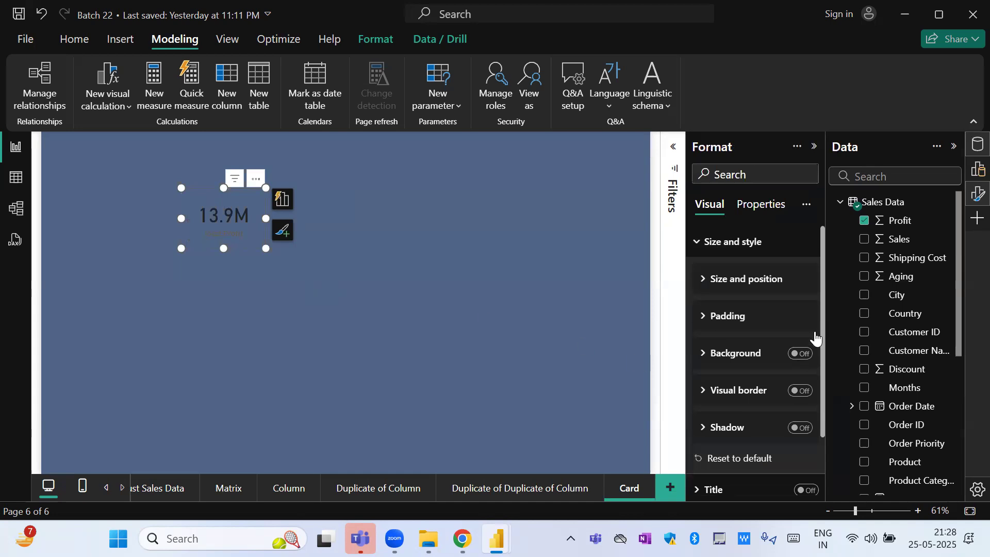
{"action": "left_click", "coordinate": [750, 248]}
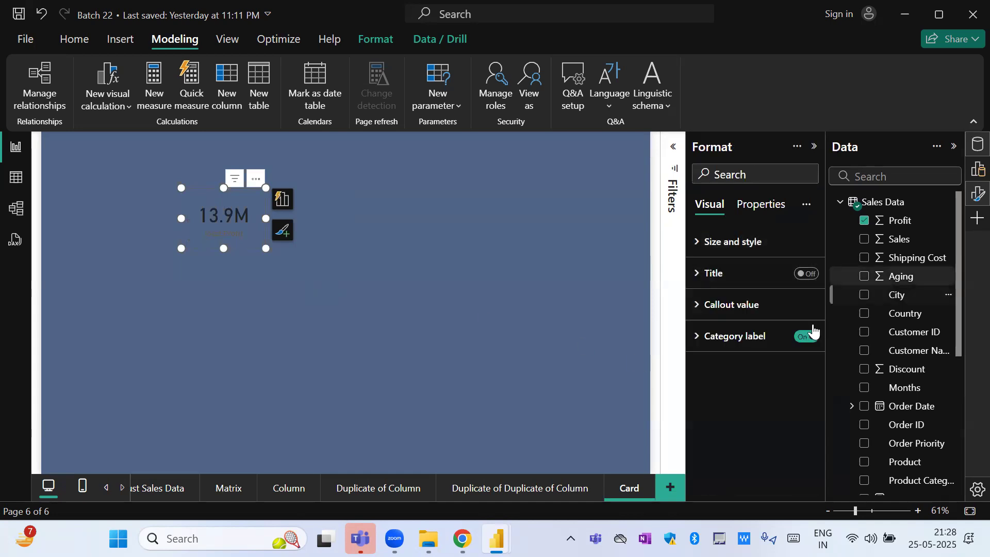
- Try dark orange for the card's category label color and settle on white
{"action": "left_click", "coordinate": [742, 338]}
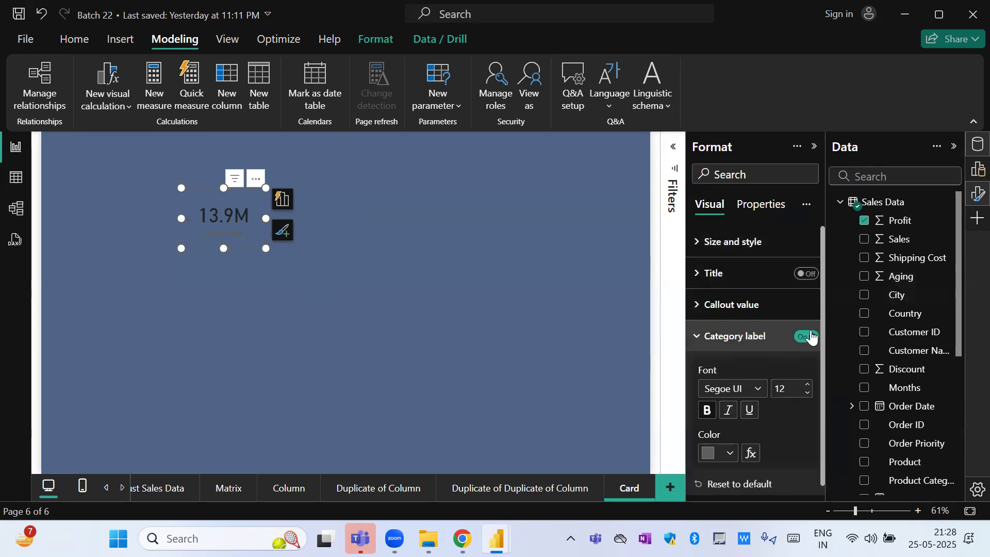
{"action": "left_click", "coordinate": [727, 457]}
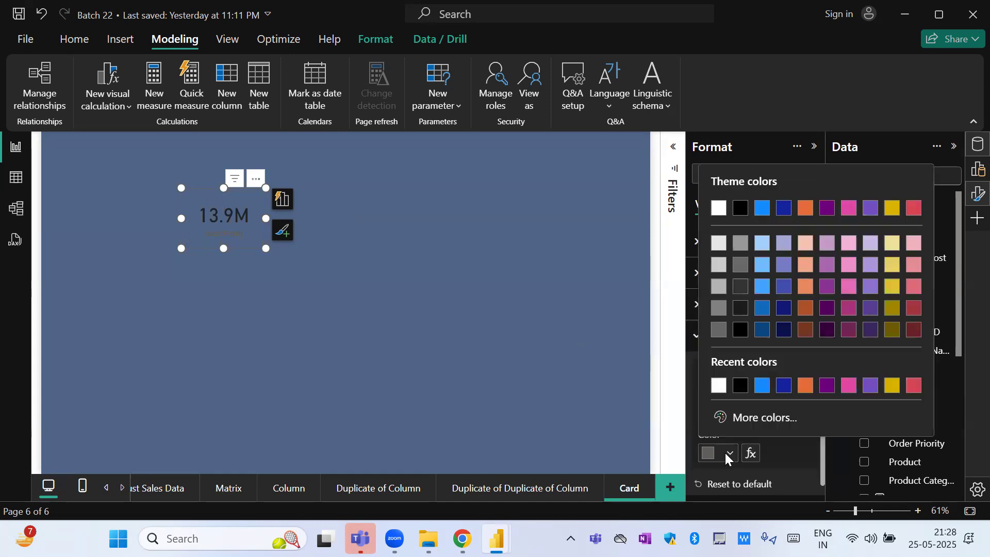
{"action": "left_click", "coordinate": [805, 312]}
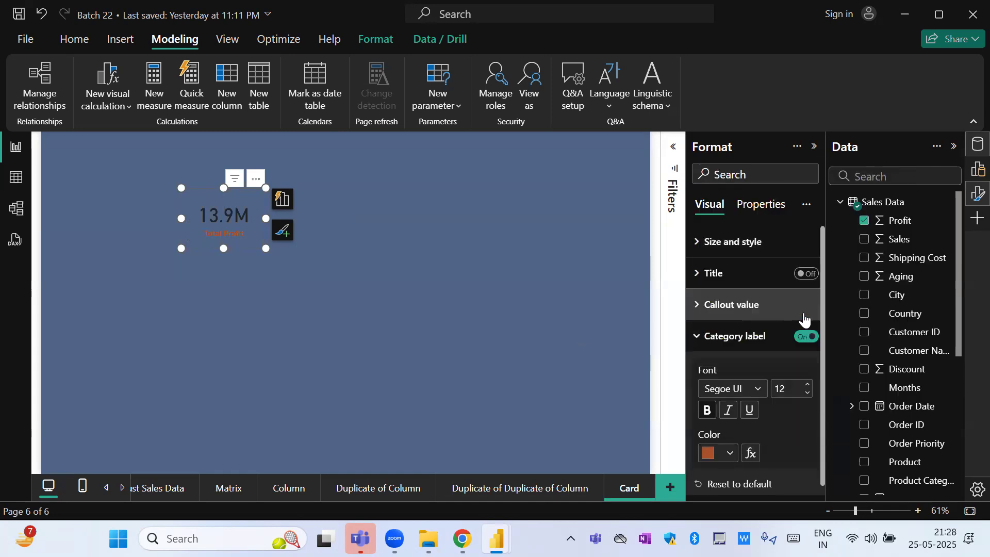
{"action": "left_click", "coordinate": [730, 455]}
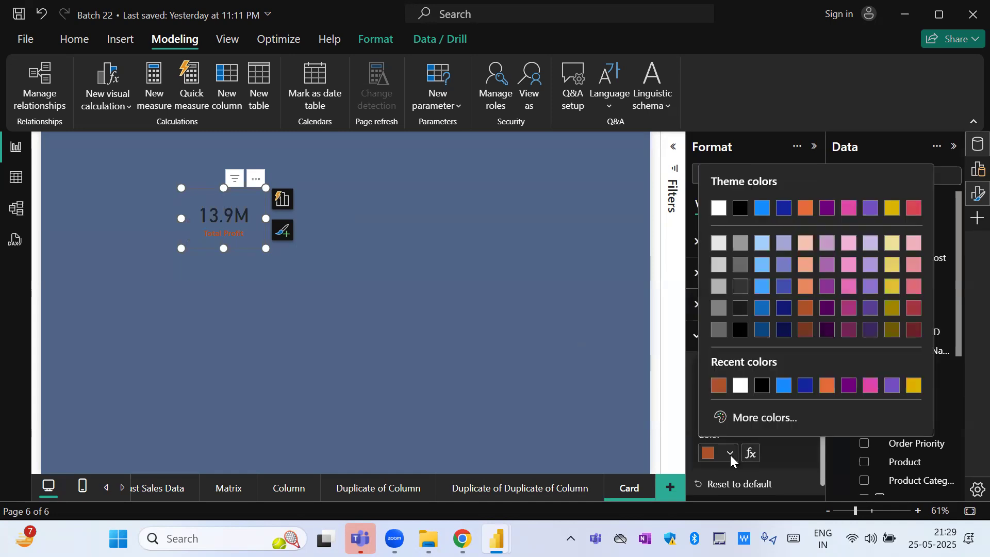
{"action": "left_click", "coordinate": [743, 387]}
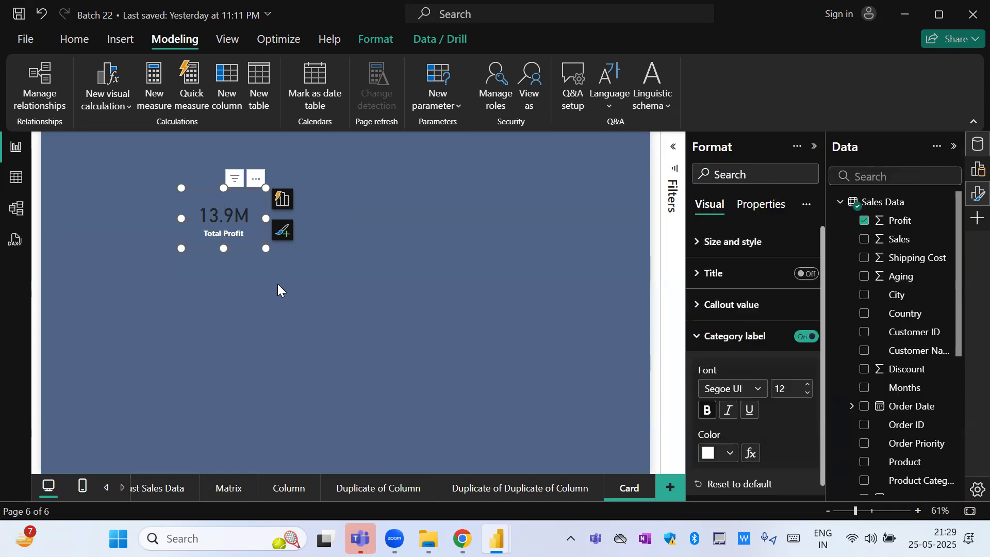
- Move the Total Profit card into the upper-left corner of the report page
{"action": "left_click_drag", "start_coordinate": [237, 217], "coordinate": [162, 193]}
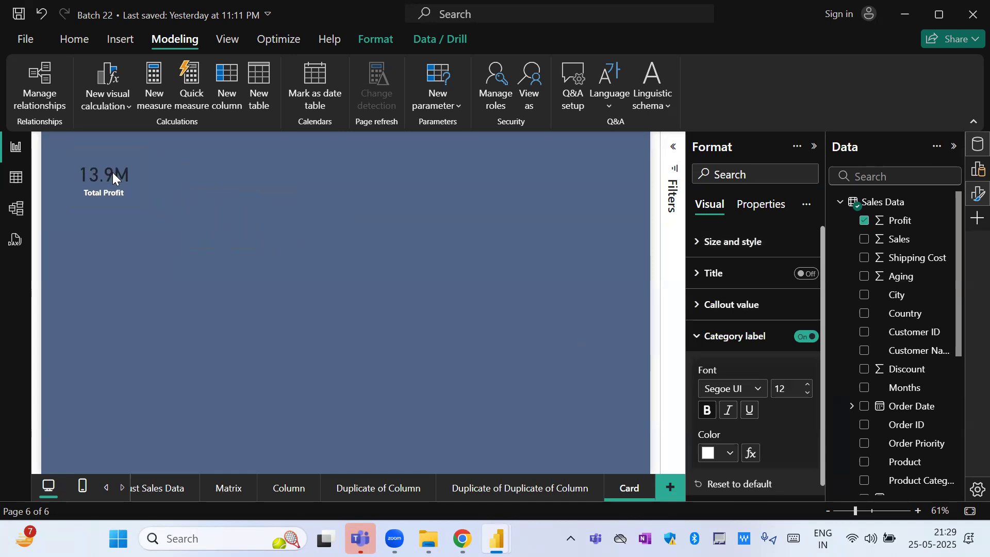
{"action": "left_click_drag", "start_coordinate": [112, 172], "coordinate": [108, 171]}
{"action": "left_click", "coordinate": [198, 229]}
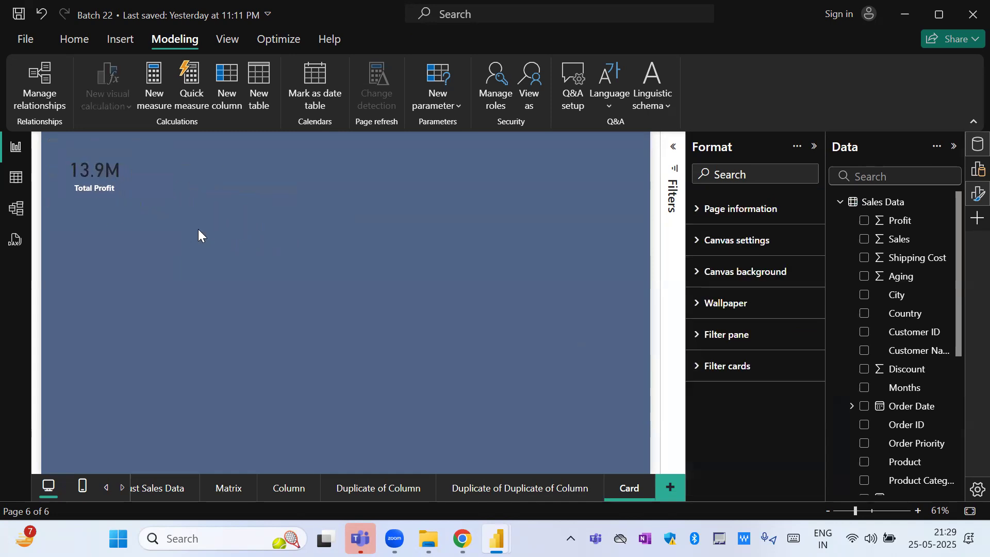
- Make four copies of the Total Profit card and line them up in a row beside the original
{"action": "left_click", "coordinate": [119, 175]}
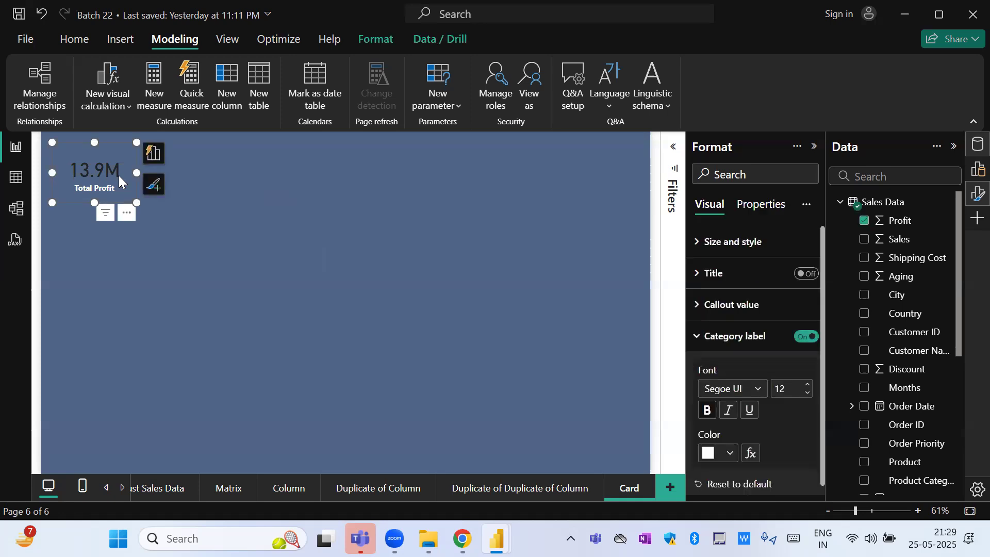
{"action": "key", "text": "ctrl+v"}
{"action": "left_click_drag", "start_coordinate": [132, 172], "coordinate": [205, 164]}
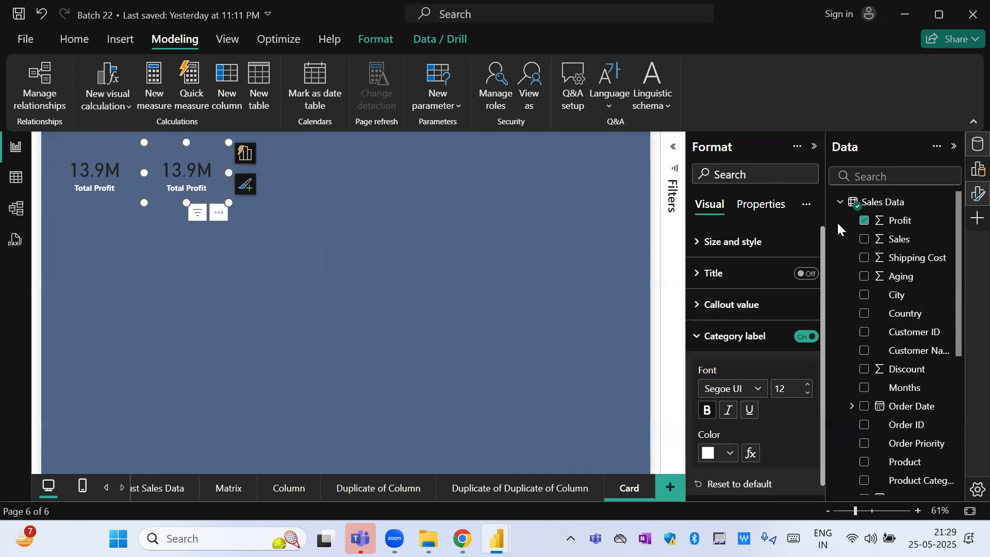
{"action": "key", "text": "ctrl+v"}
{"action": "left_click_drag", "start_coordinate": [182, 169], "coordinate": [443, 164]}
{"action": "key", "text": "ctrl+v"}
{"action": "key", "text": "ctrl+v"}
{"action": "left_click", "coordinate": [387, 262]}
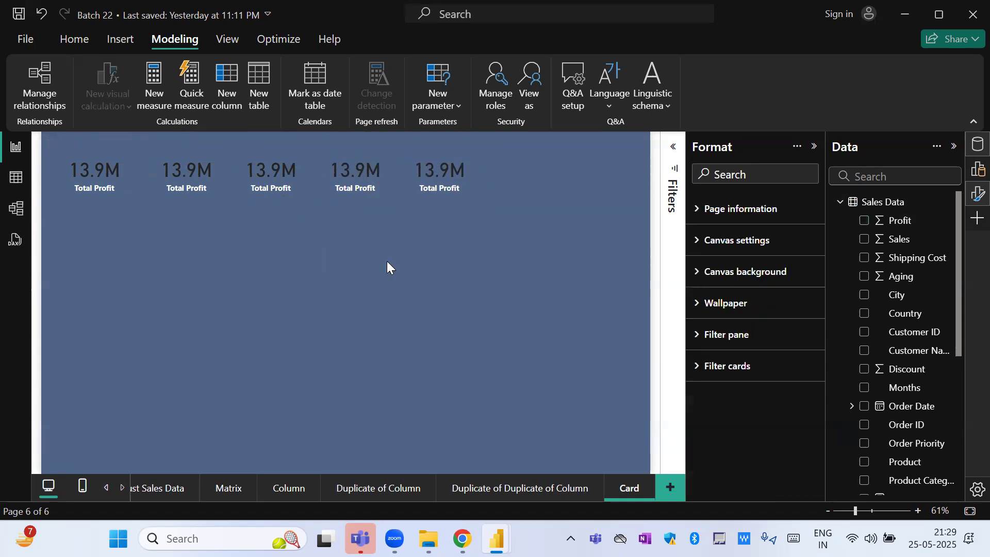
- Replace the field of the first card in the row with Sales
{"action": "left_click", "coordinate": [814, 147]}
{"action": "left_click", "coordinate": [979, 170]}
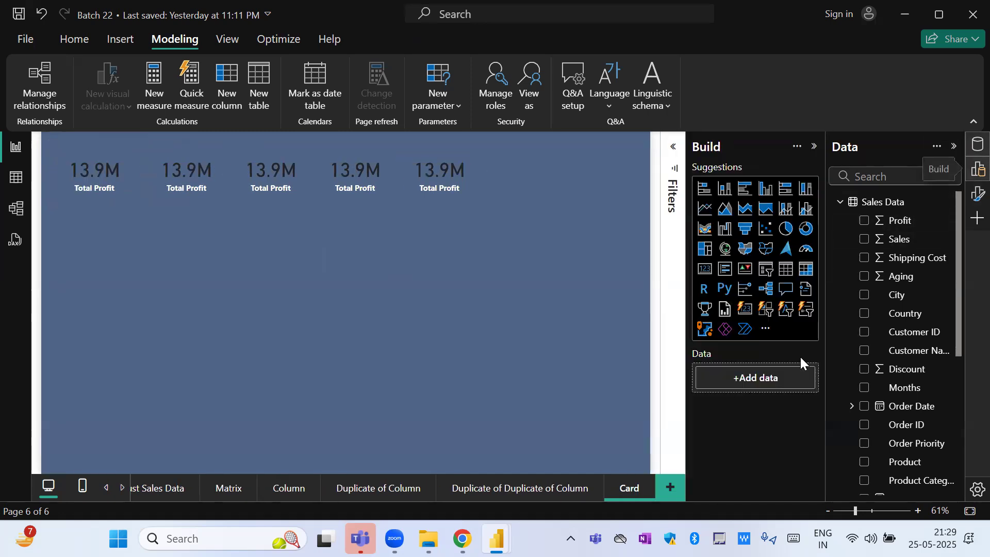
{"action": "left_click", "coordinate": [199, 175]}
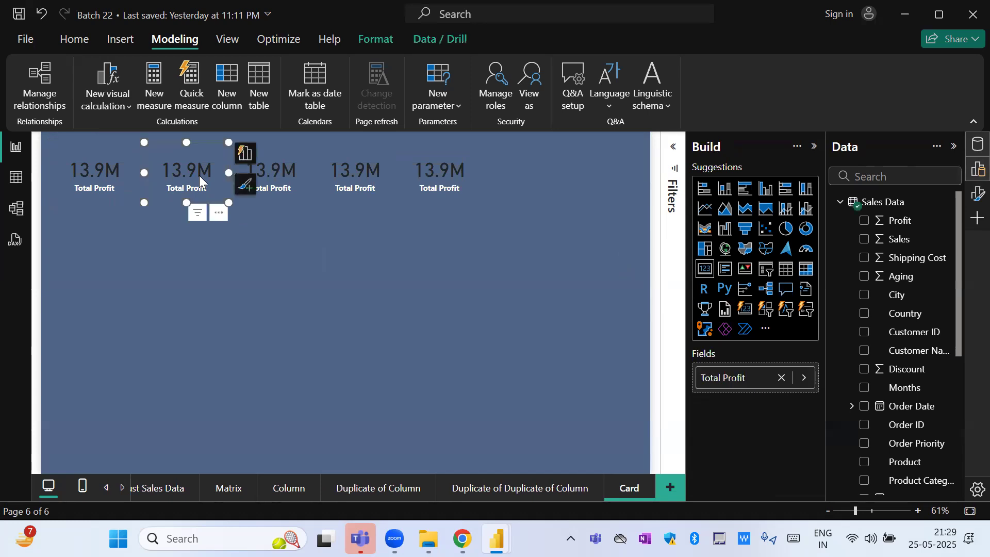
{"action": "left_click", "coordinate": [110, 170]}
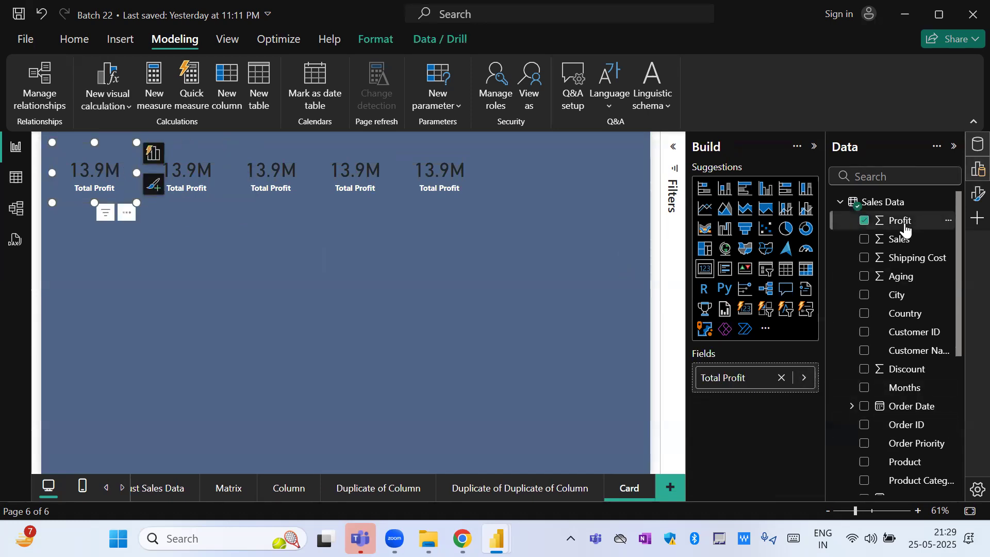
{"action": "left_click_drag", "start_coordinate": [902, 242], "coordinate": [750, 384]}
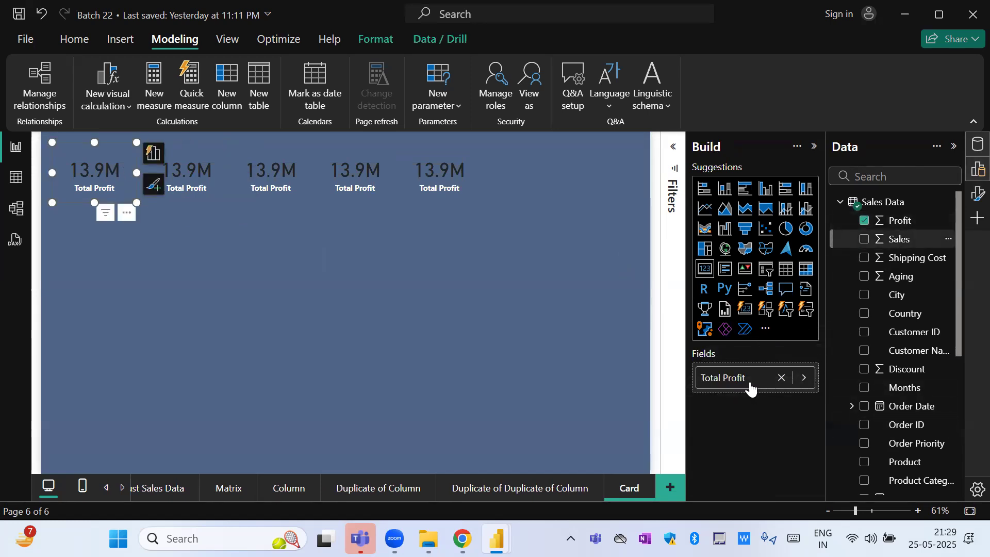
- Search the fields for % and replace the third card's field with Profit %
{"action": "left_click", "coordinate": [267, 170]}
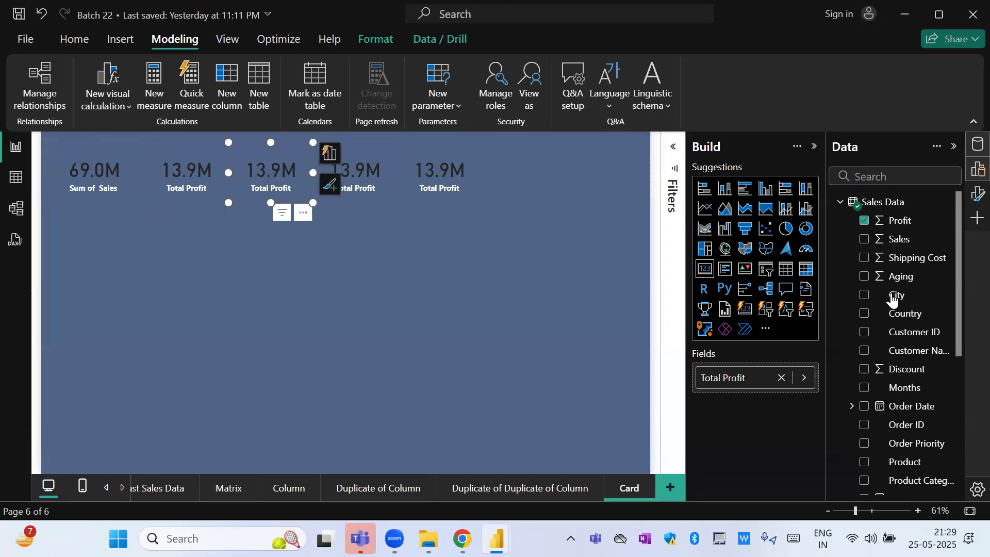
{"action": "left_click", "coordinate": [891, 182]}
{"action": "type", "text": "%"}
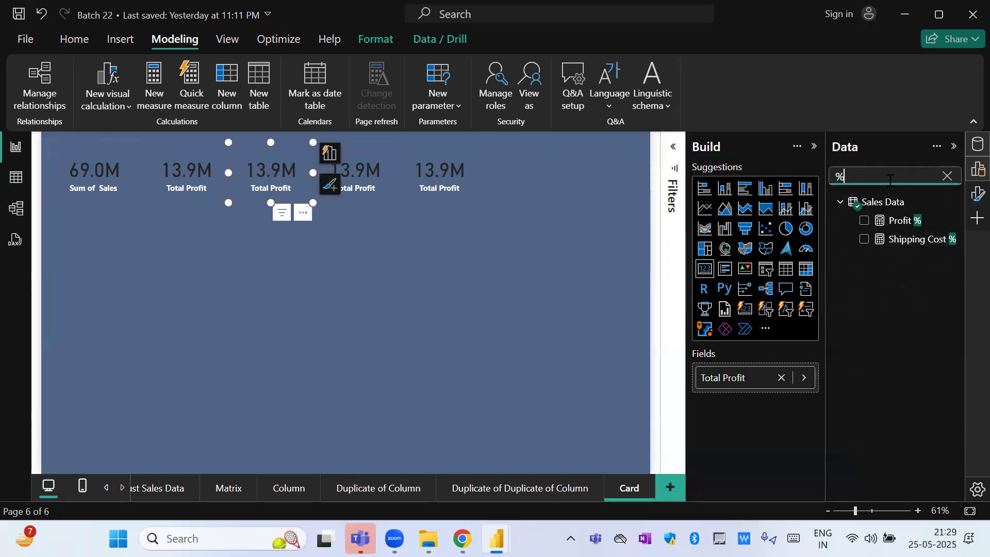
{"action": "left_click_drag", "start_coordinate": [899, 220], "coordinate": [744, 382]}
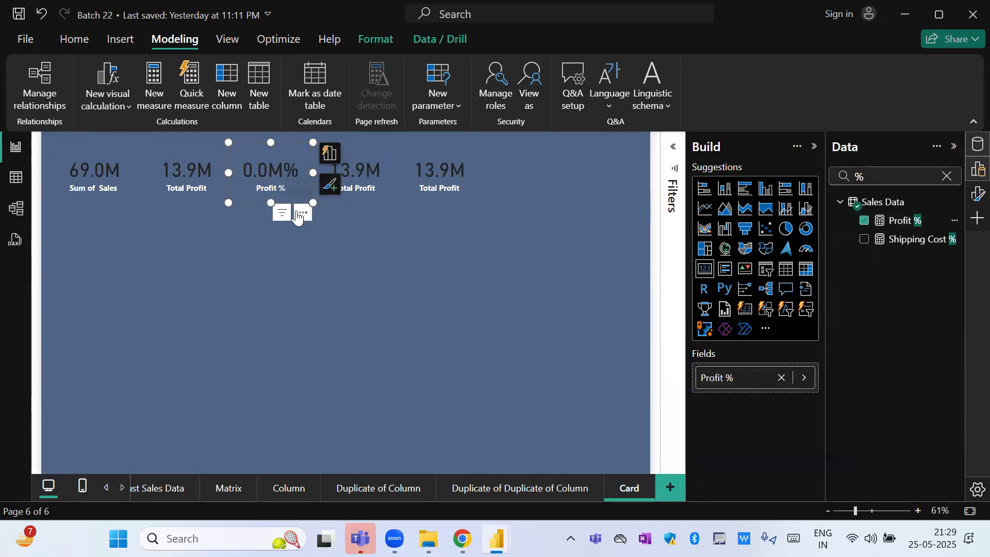
- Replace the fourth card's field with Shipping Cost % and clear the field search
{"action": "left_click", "coordinate": [352, 182]}
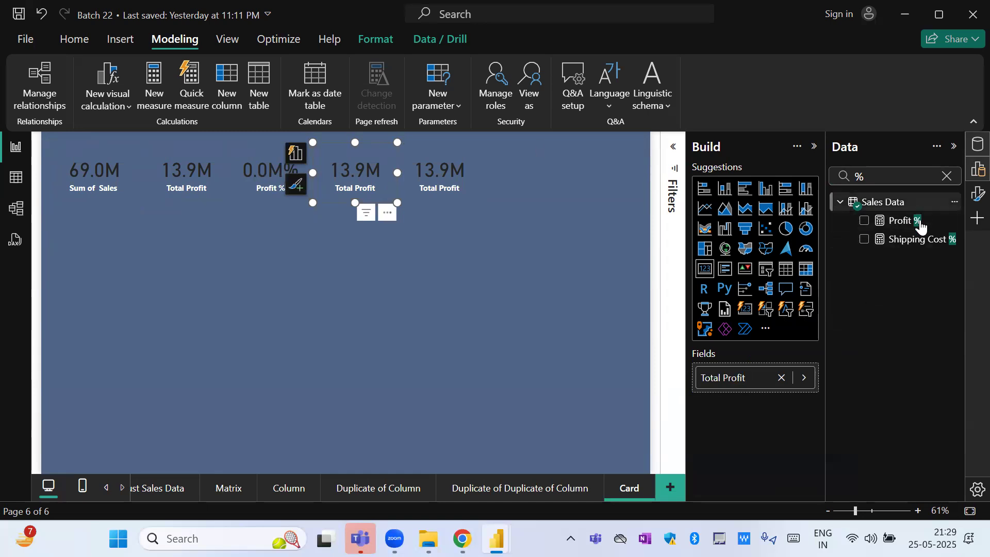
{"action": "left_click_drag", "start_coordinate": [907, 246], "coordinate": [762, 387]}
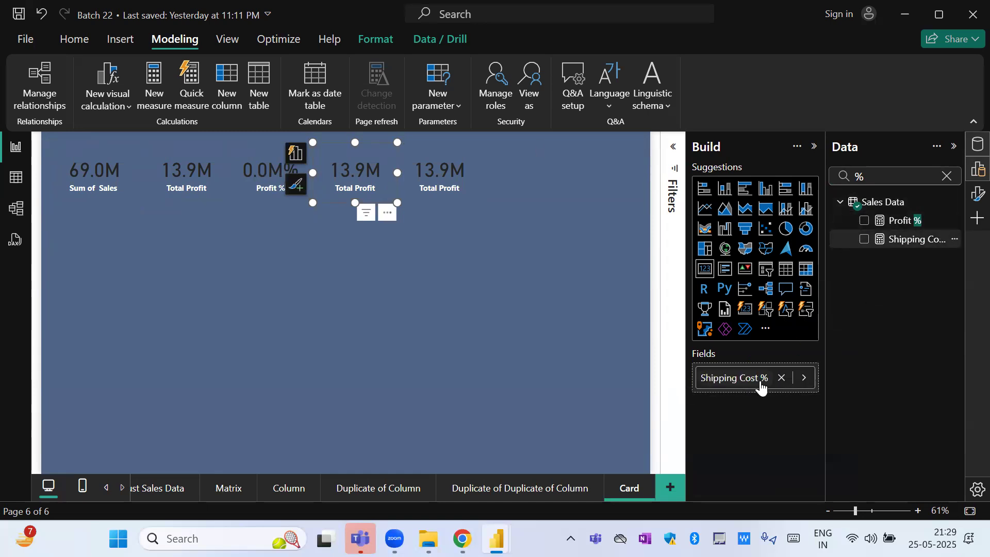
{"action": "left_click", "coordinate": [948, 177]}
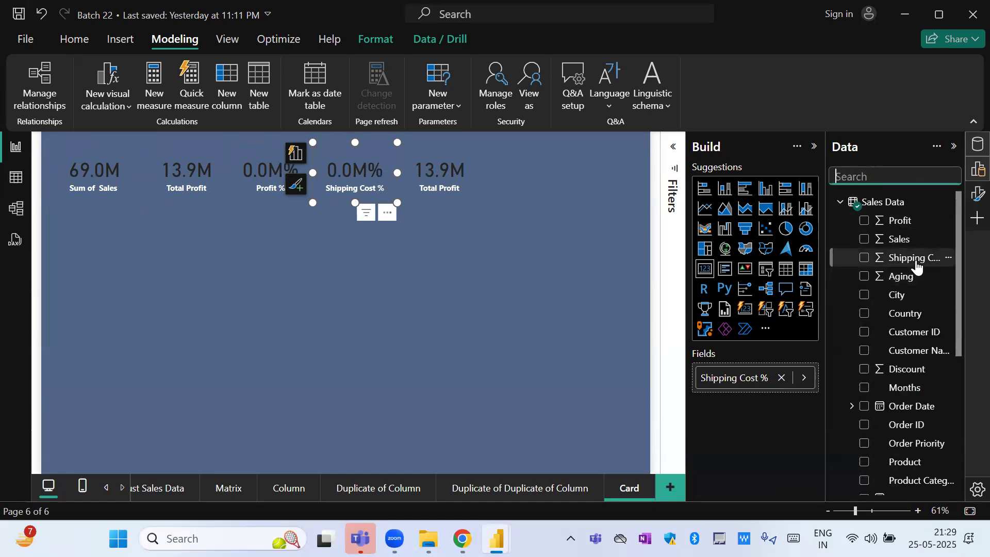
- Replace the fifth card's field with Shipping Cost and widen that card slightly to fit its full label
{"action": "left_click", "coordinate": [435, 167]}
{"action": "left_click_drag", "start_coordinate": [908, 260], "coordinate": [739, 384]}
{"action": "left_click", "coordinate": [433, 329]}
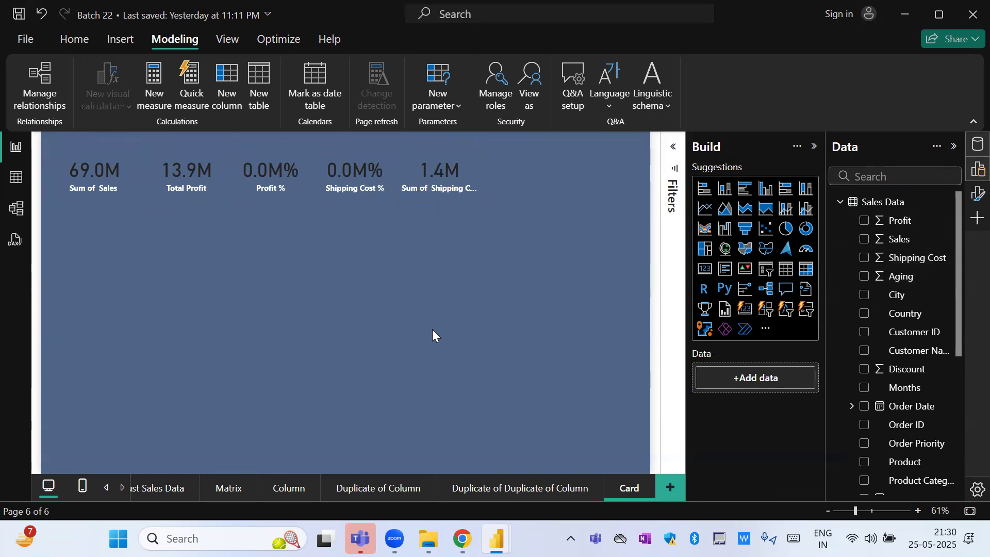
{"action": "left_click", "coordinate": [471, 174]}
{"action": "left_click_drag", "start_coordinate": [472, 175], "coordinate": [484, 176]}
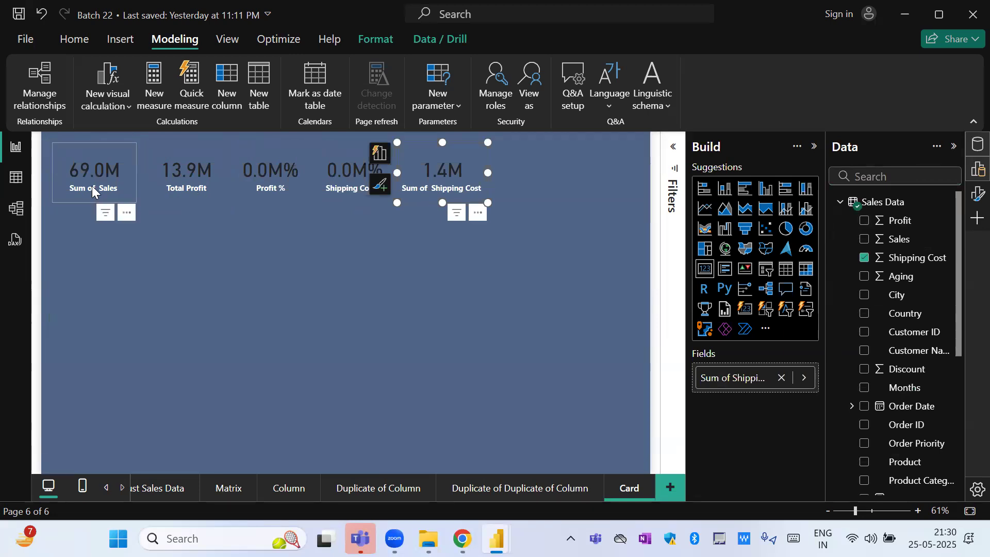
- Set the callout value display units of the Profit % card to Auto
{"action": "left_click", "coordinate": [257, 182]}
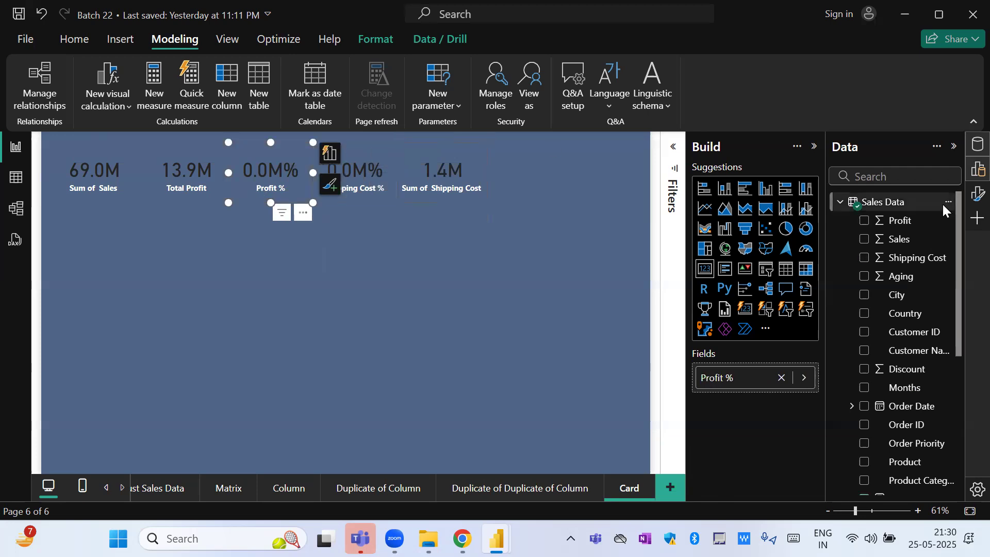
{"action": "left_click", "coordinate": [976, 196]}
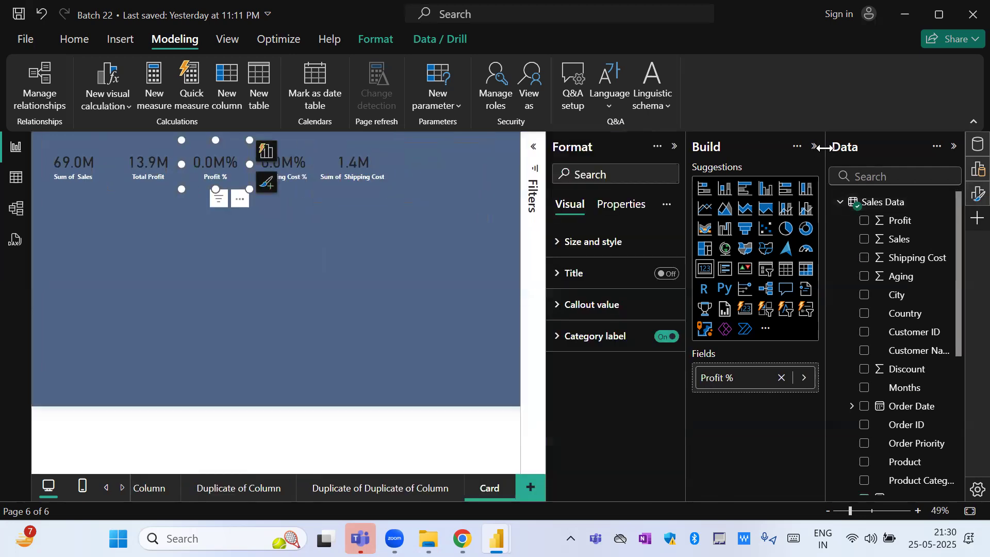
{"action": "left_click", "coordinate": [815, 146]}
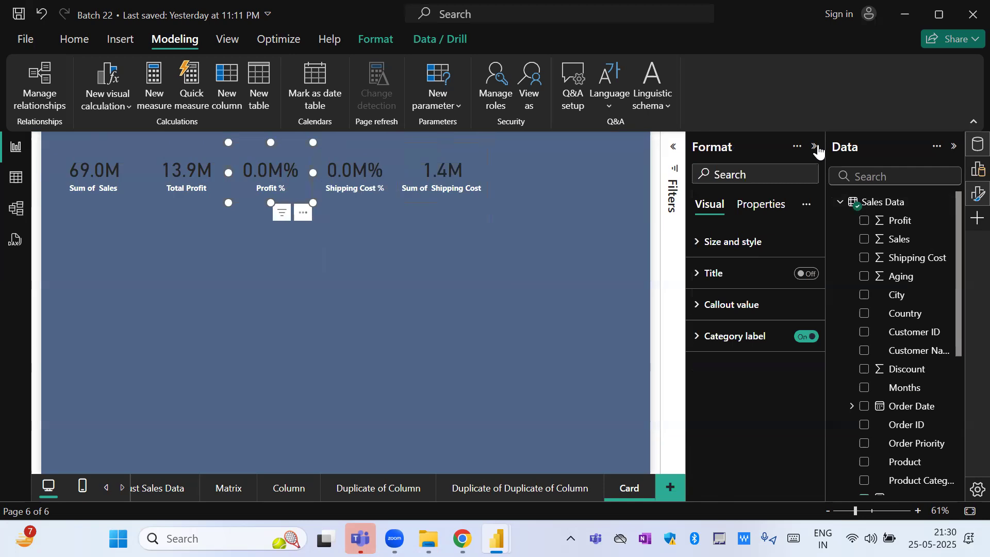
{"action": "left_click", "coordinate": [727, 316]}
{"action": "left_click", "coordinate": [735, 464]}
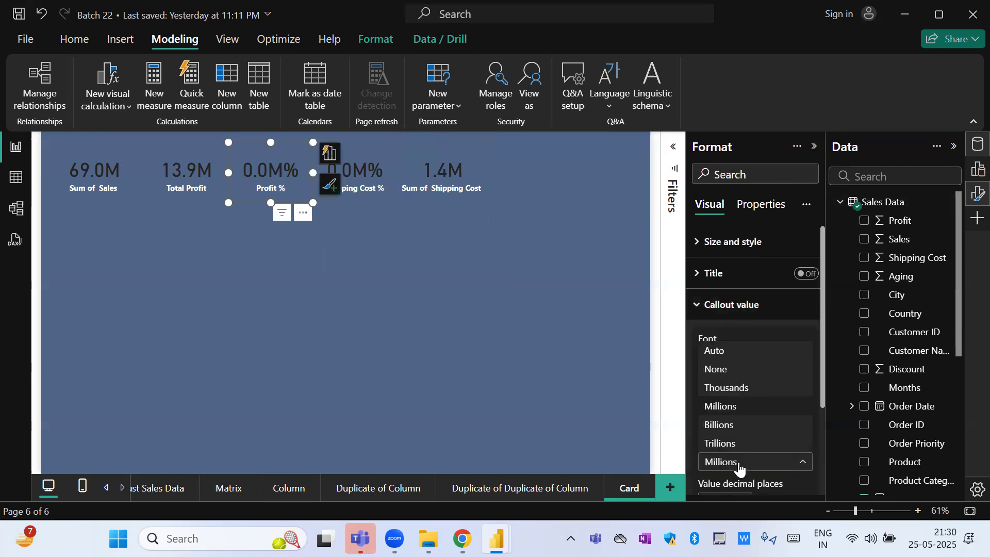
{"action": "left_click", "coordinate": [735, 358]}
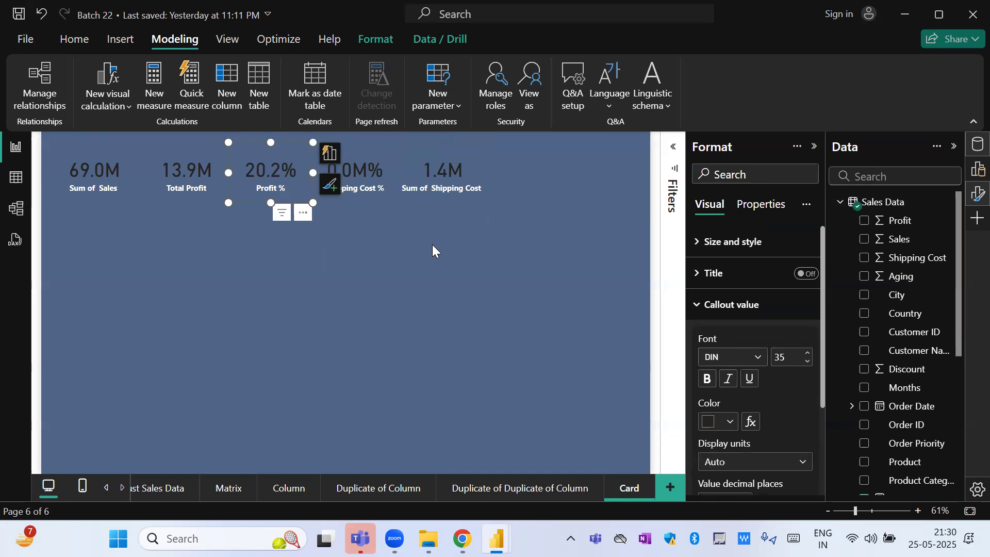
- Set the callout value display units of the Shipping Cost % card to Auto
{"action": "left_click", "coordinate": [375, 172]}
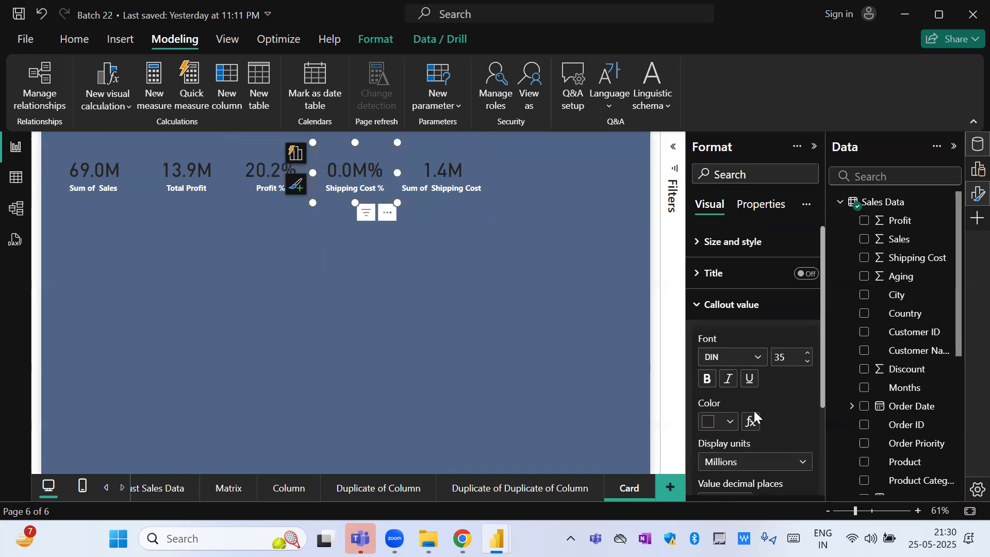
{"action": "left_click", "coordinate": [723, 467]}
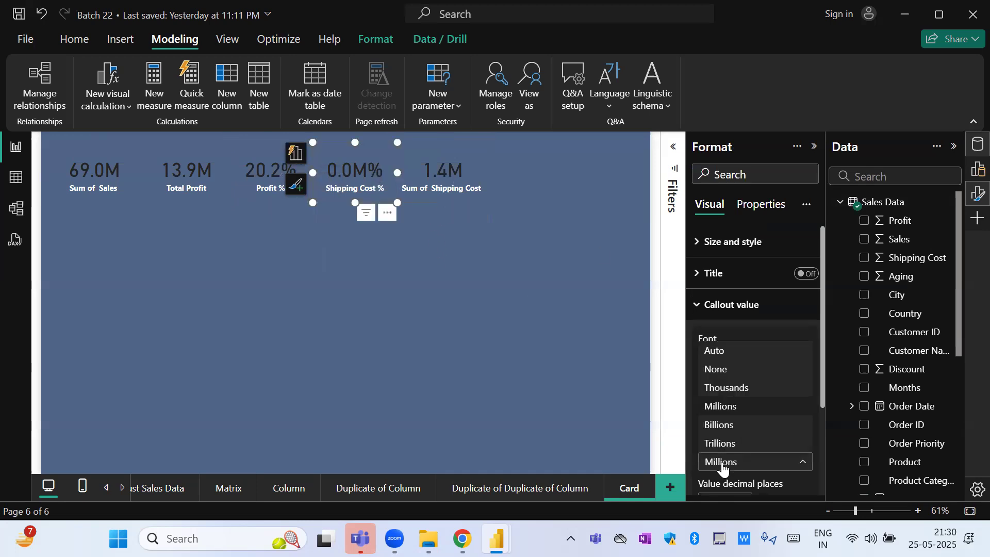
{"action": "left_click", "coordinate": [715, 356]}
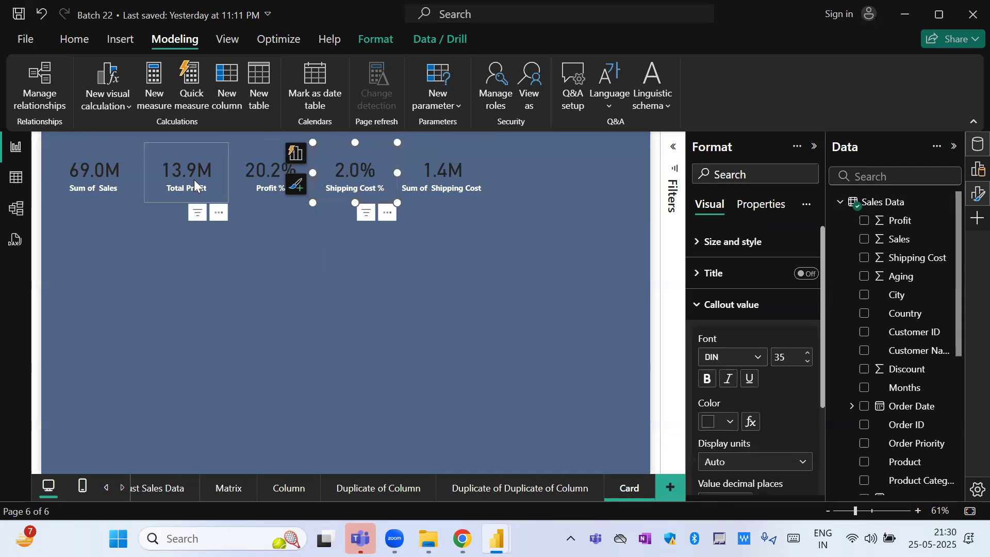
- Rename the first card's Sum of Sales field for this visual as Total Sales
{"action": "left_click", "coordinate": [102, 172]}
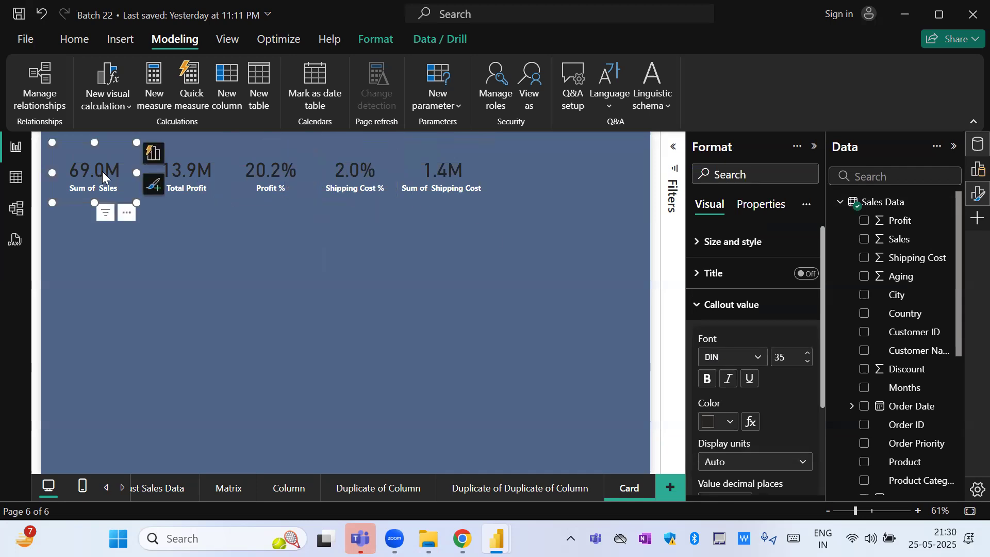
{"action": "left_click", "coordinate": [814, 147]}
{"action": "left_click", "coordinate": [973, 196]}
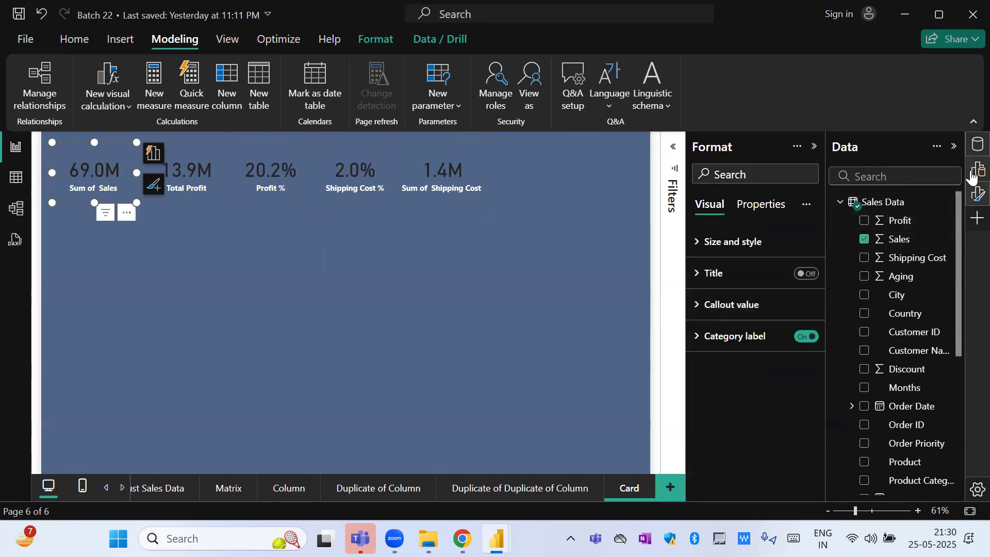
{"action": "left_click", "coordinate": [974, 174]}
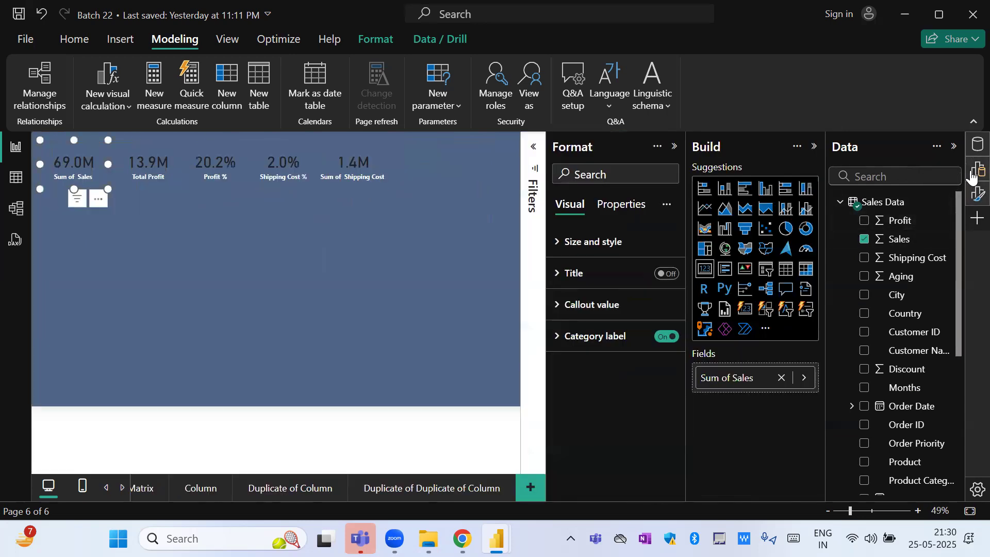
{"action": "double_click", "coordinate": [749, 378]}
{"action": "type", "text": "TOtal"}
{"action": "key", "text": "BackSpace"}
{"action": "key", "text": "BackSpace"}
{"action": "key", "text": "BackSpace"}
{"action": "key", "text": "BackSpace"}
{"action": "key", "text": "BackSpace"}
{"action": "type", "text": "otal "}
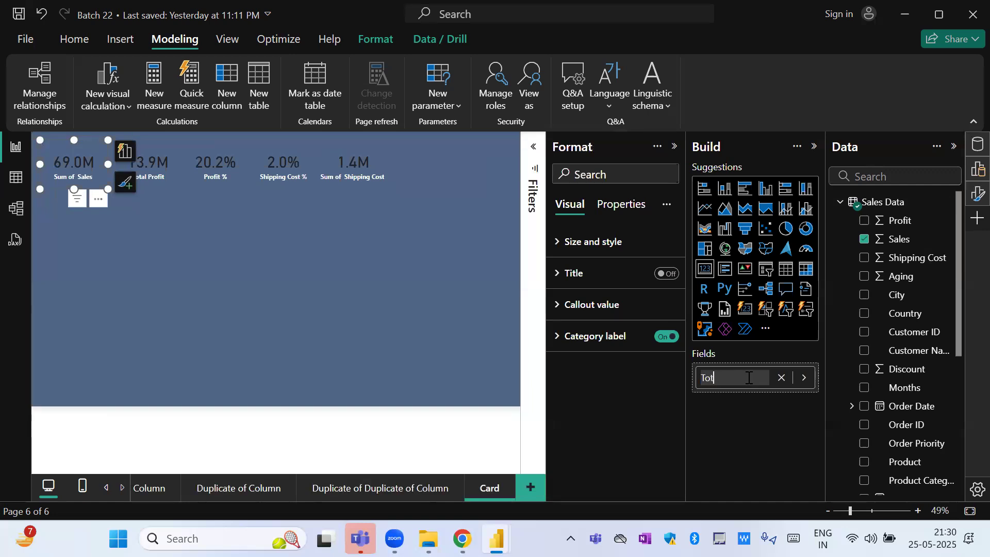
{"action": "type", "text": "Sales"}
{"action": "key", "text": "Return"}
- Shorten the fifth card's field name to Shipping Cost by removing the Sum of prefix
{"action": "left_click", "coordinate": [169, 164]}
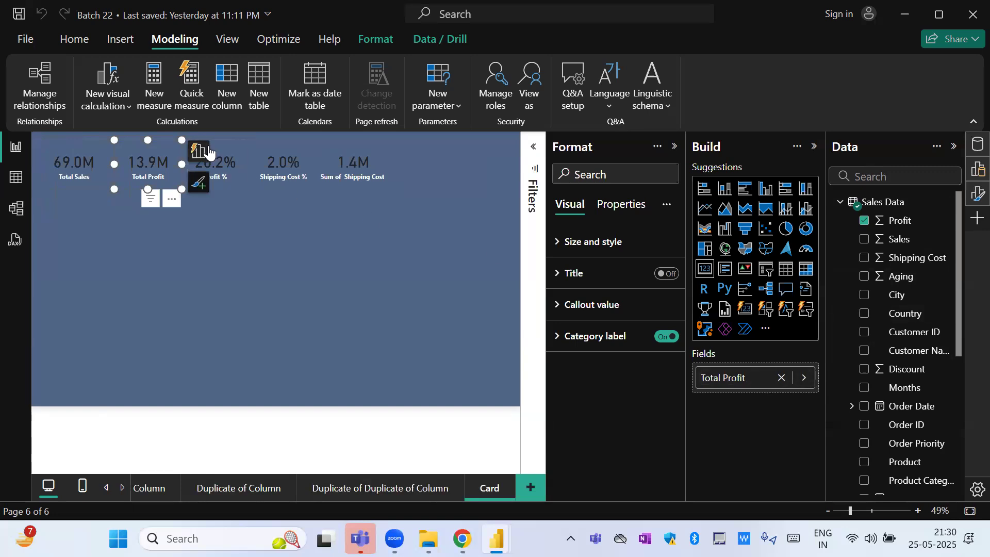
{"action": "left_click", "coordinate": [227, 165]}
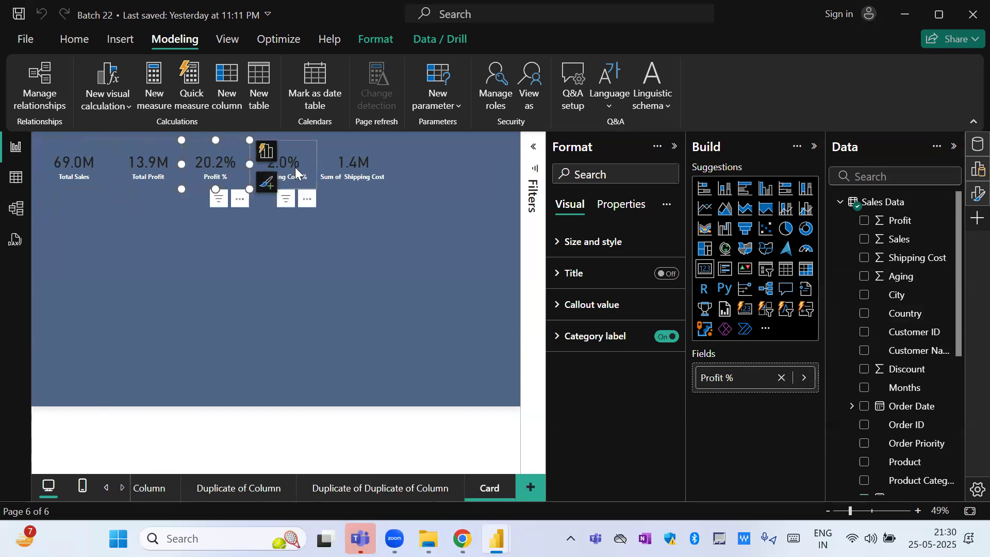
{"action": "left_click", "coordinate": [295, 171]}
{"action": "left_click", "coordinate": [384, 175]}
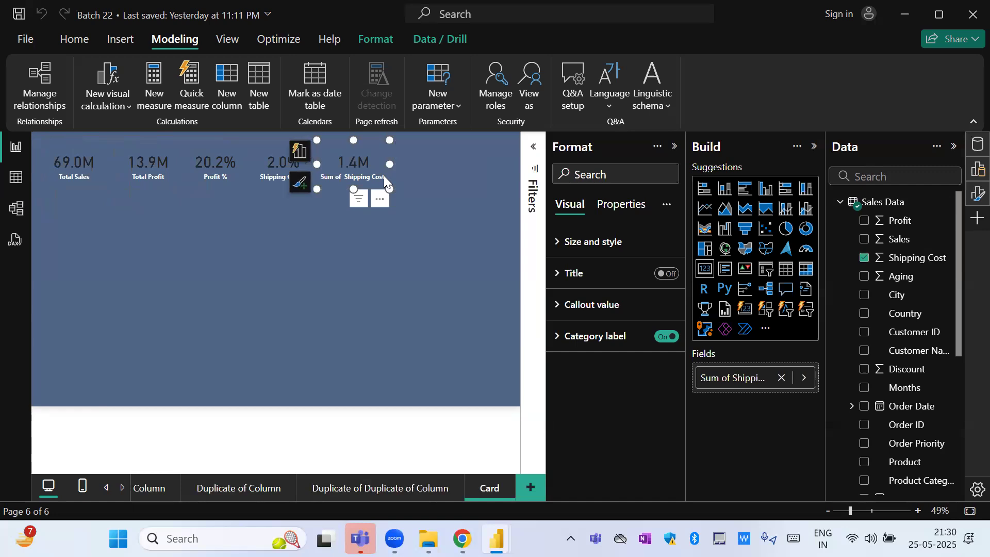
{"action": "double_click", "coordinate": [732, 378]}
{"action": "left_click", "coordinate": [716, 378]}
{"action": "key", "text": "Left"}
{"action": "key", "text": "BackSpace"}
{"action": "key", "text": "BackSpace"}
{"action": "key", "text": "BackSpace"}
{"action": "key", "text": "BackSpace"}
{"action": "key", "text": "BackSpace"}
{"action": "key", "text": "BackSpace"}
{"action": "key", "text": "BackSpace"}
{"action": "key", "text": "Return"}
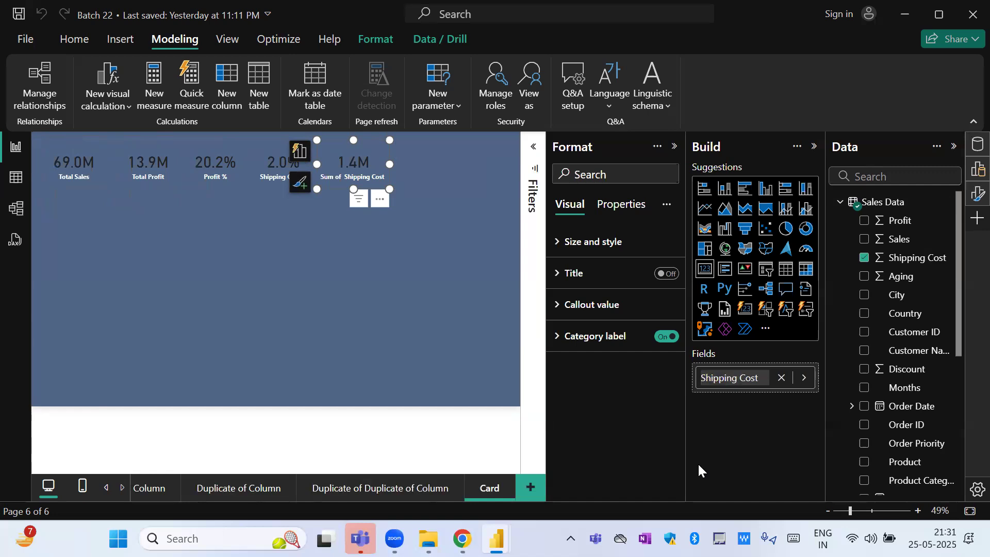
{"action": "left_click", "coordinate": [414, 342]}
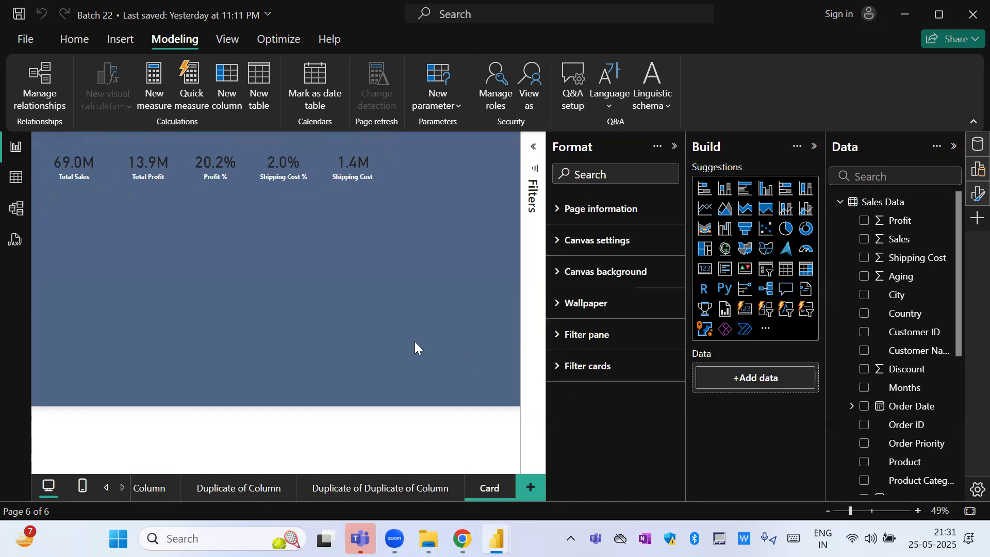
- Collapse the Format and Build panes, select all five KPI cards together and shift the row slightly down and to the right
{"action": "left_click", "coordinate": [814, 147]}
{"action": "left_click", "coordinate": [814, 146]}
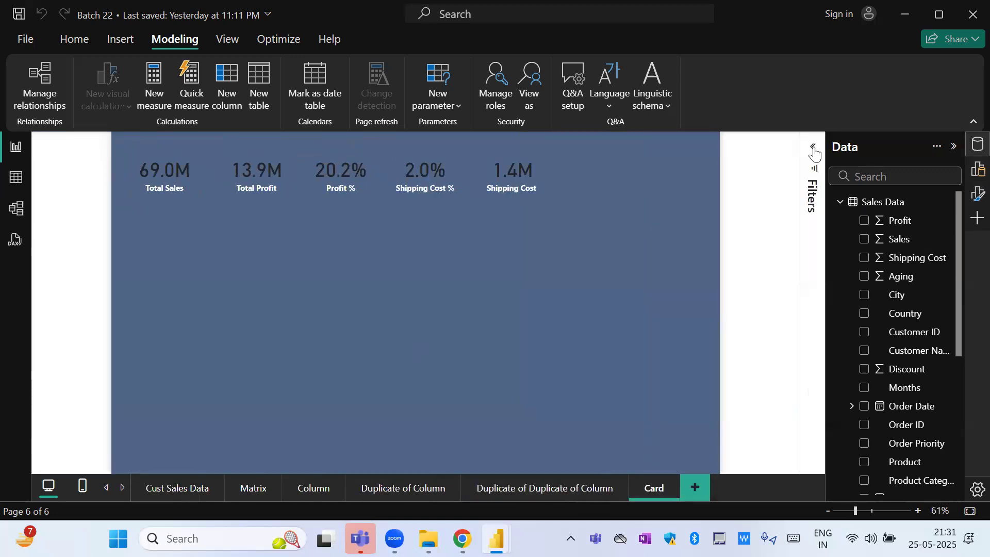
{"action": "left_click", "coordinate": [164, 166]}
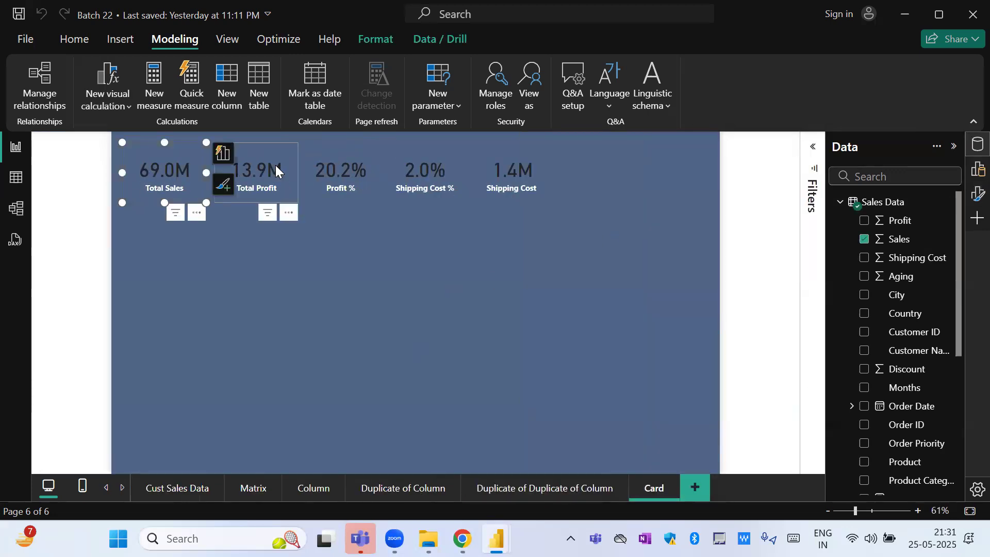
{"action": "left_click", "coordinate": [221, 164], "text": "ctrl"}
{"action": "left_click", "coordinate": [361, 172], "text": "ctrl"}
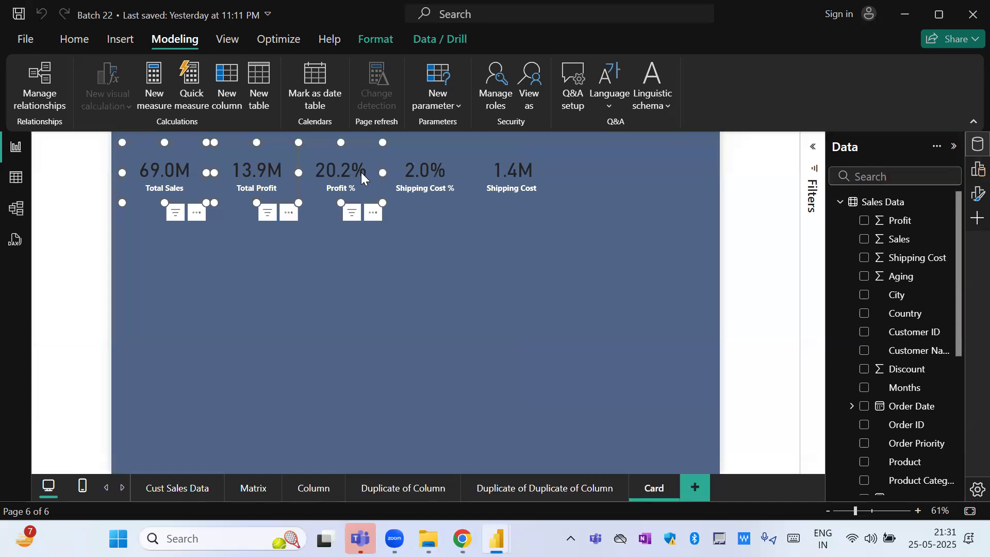
{"action": "left_click", "coordinate": [428, 169], "text": "ctrl"}
{"action": "left_click", "coordinate": [503, 179]}
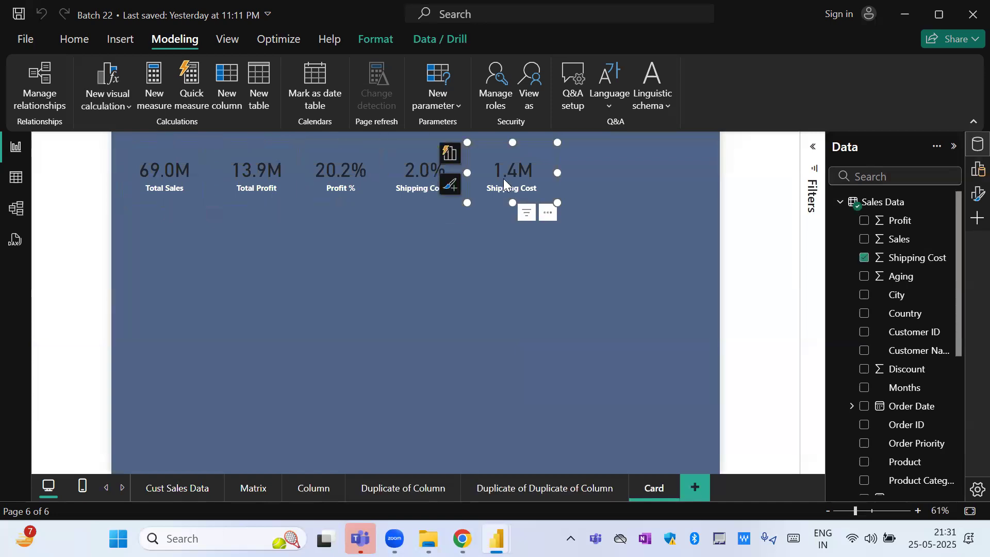
{"action": "left_click", "coordinate": [412, 177], "text": "ctrl"}
{"action": "left_click", "coordinate": [333, 167], "text": "ctrl"}
{"action": "left_click", "coordinate": [266, 172], "text": "ctrl"}
{"action": "left_click", "coordinate": [160, 167], "text": "ctrl"}
{"action": "left_click", "coordinate": [160, 167], "text": "ctrl"}
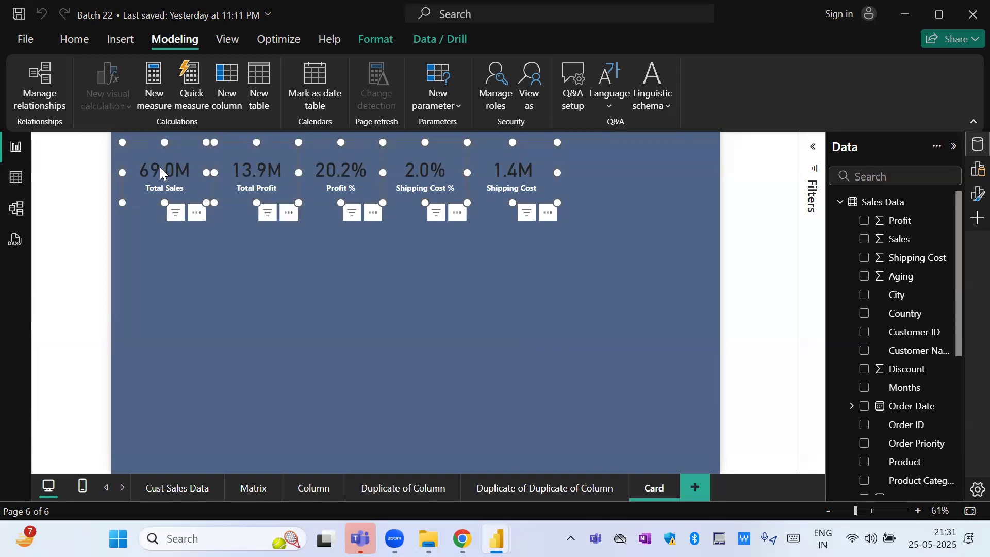
{"action": "left_click_drag", "start_coordinate": [248, 168], "coordinate": [264, 188]}
{"action": "left_click", "coordinate": [264, 190]}
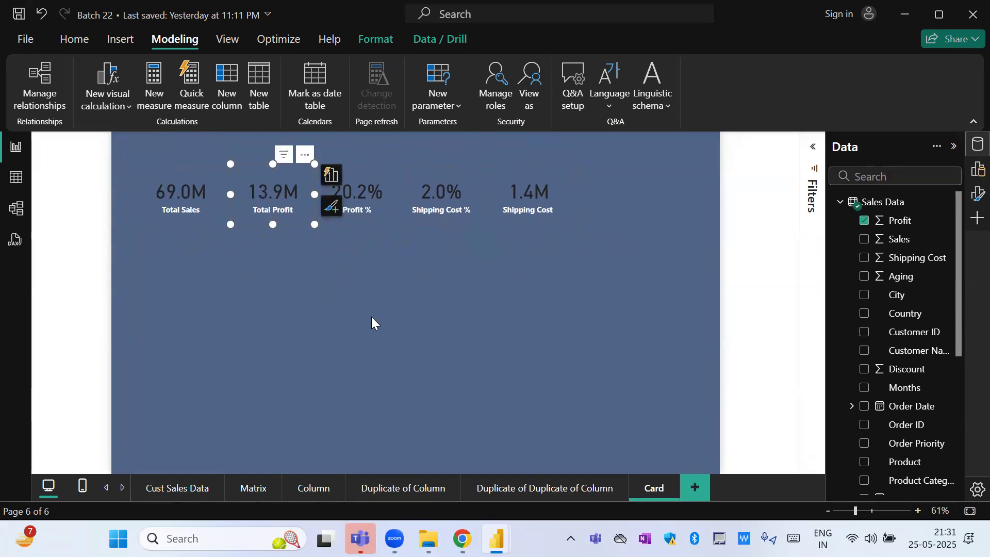
{"action": "left_click", "coordinate": [371, 317]}
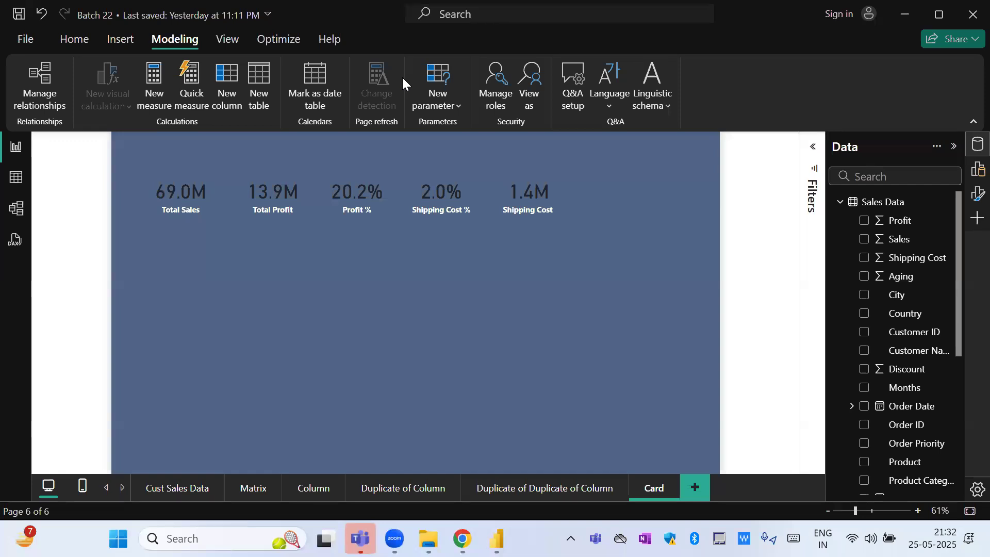
- Insert a multi-row card below the KPI row and enlarge it to span roughly the width of the first three cards
{"action": "left_click", "coordinate": [219, 202]}
{"action": "mouse_move", "coordinate": [218, 203]}
{"action": "left_mouse_down"}
{"action": "mouse_move", "coordinate": [214, 351]}
{"action": "mouse_move", "coordinate": [379, 381]}
{"action": "mouse_move", "coordinate": [546, 276]}
{"action": "mouse_move", "coordinate": [417, 307]}
{"action": "mouse_move", "coordinate": [217, 251]}
{"action": "mouse_move", "coordinate": [203, 200]}
{"action": "mouse_move", "coordinate": [219, 200]}
{"action": "left_mouse_up"}
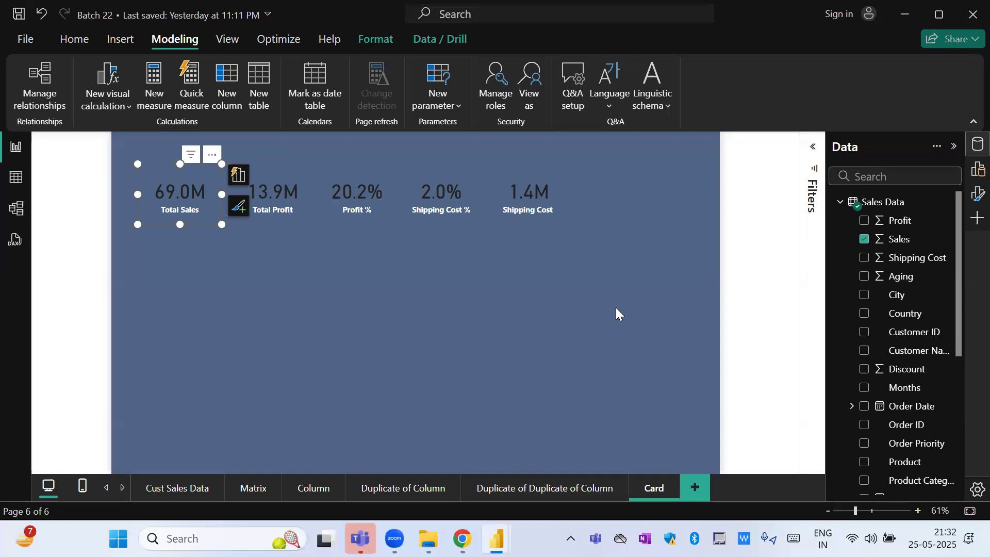
{"action": "left_click", "coordinate": [973, 175]}
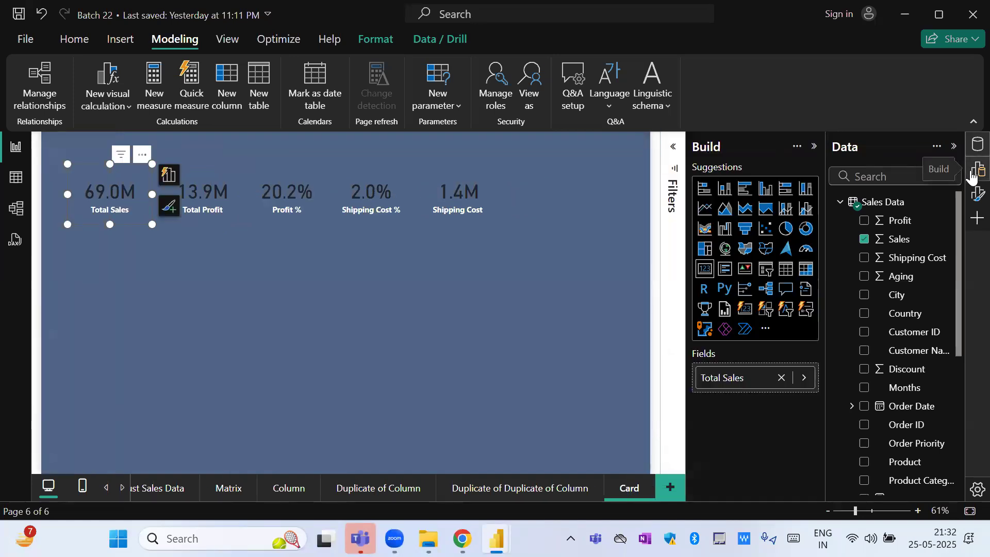
{"action": "left_click", "coordinate": [570, 416]}
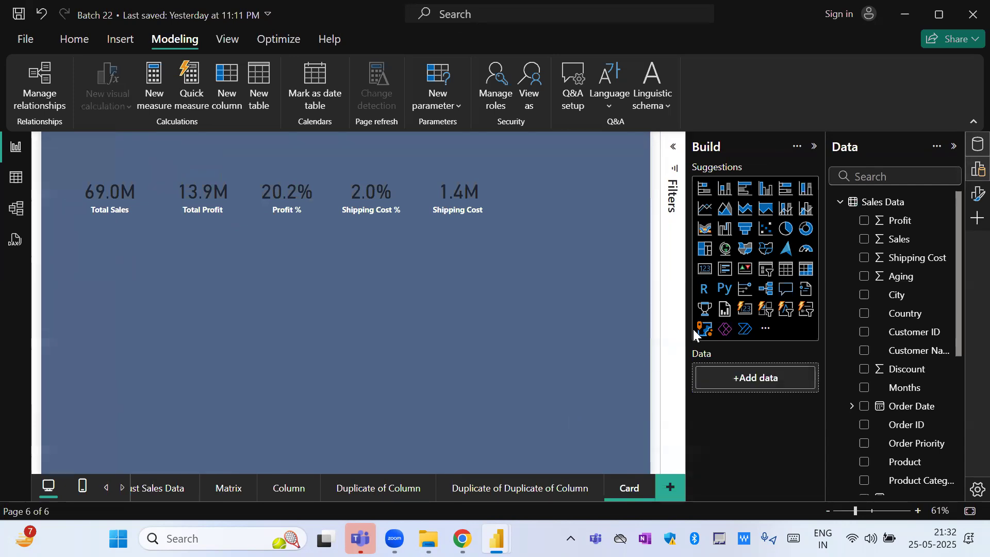
{"action": "left_click", "coordinate": [725, 279]}
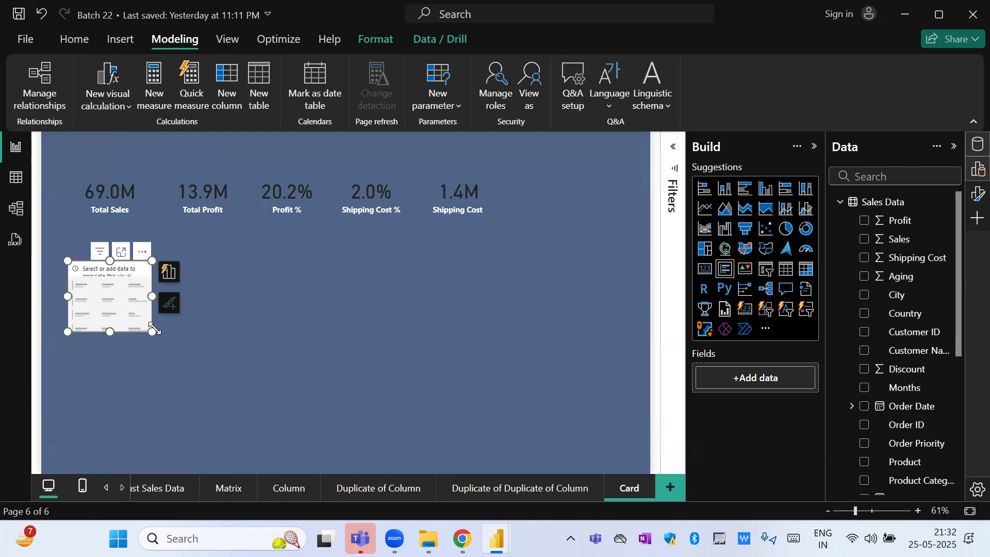
{"action": "left_click_drag", "start_coordinate": [152, 330], "coordinate": [345, 429]}
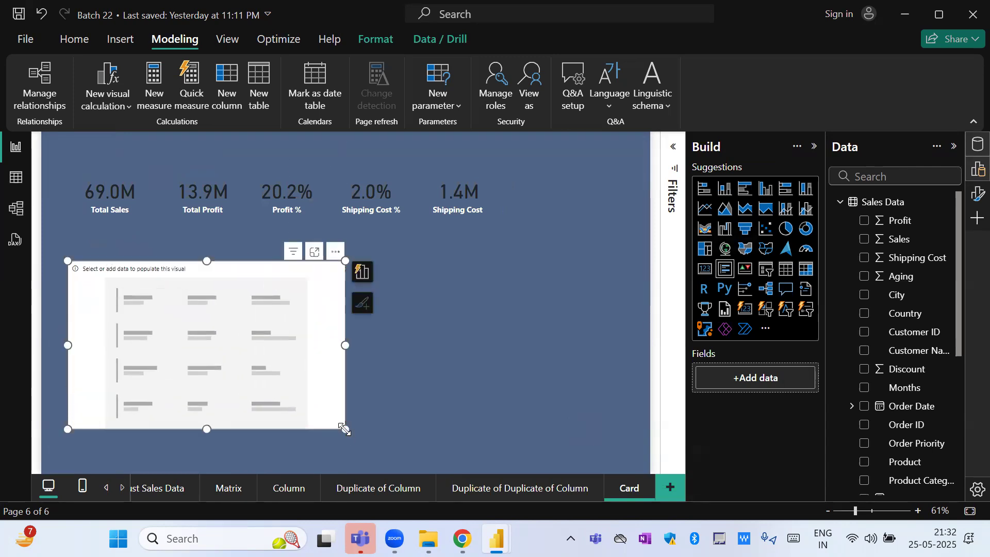
- Add the Sales, Profit and Shipping Cost fields to the multi-row card
{"action": "left_click_drag", "start_coordinate": [897, 238], "coordinate": [755, 383]}
{"action": "left_click_drag", "start_coordinate": [907, 220], "coordinate": [745, 395]}
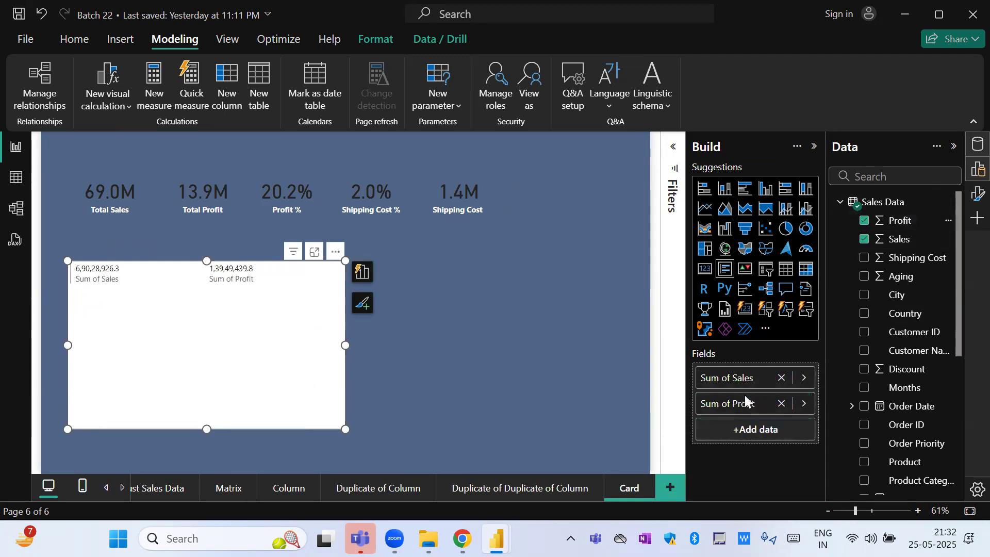
{"action": "left_click_drag", "start_coordinate": [913, 258], "coordinate": [762, 427]}
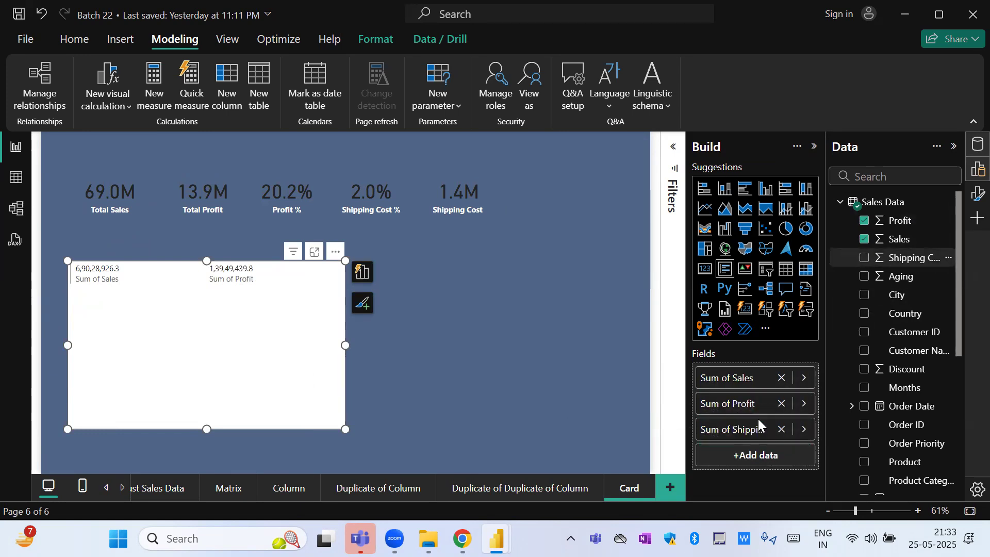
- Add Customer Name to the multi-row card and summarize it as Count (Distinct)
{"action": "left_click", "coordinate": [884, 175]}
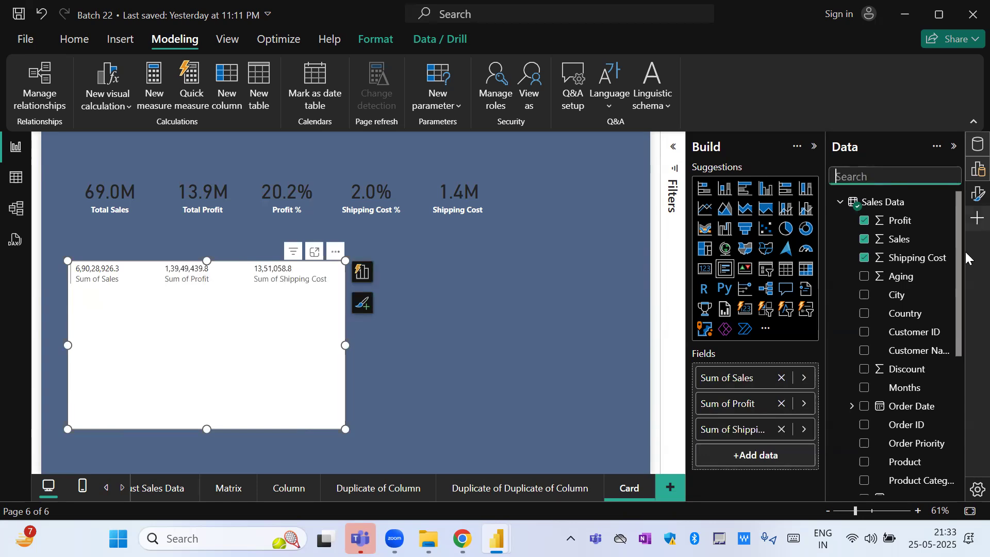
{"action": "left_click_drag", "start_coordinate": [923, 350], "coordinate": [773, 445]}
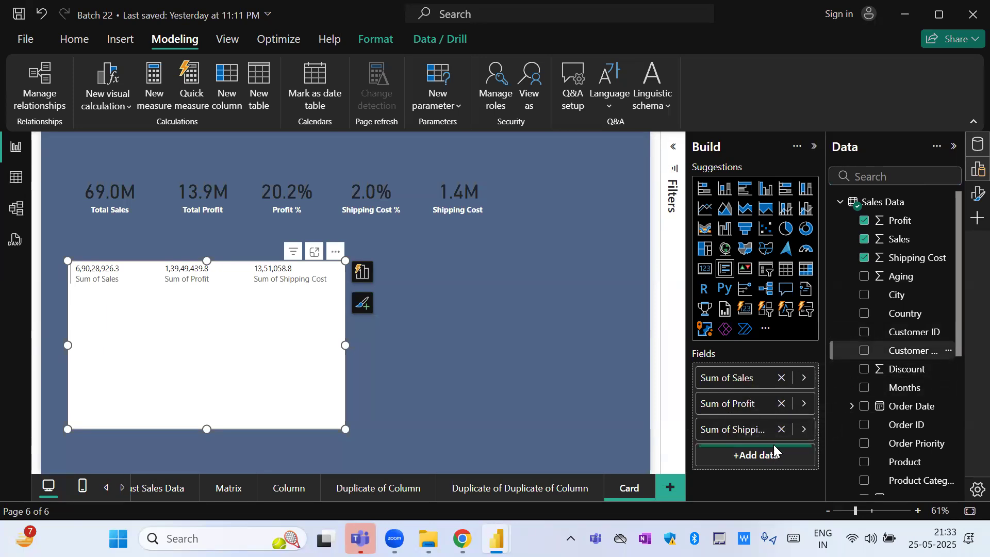
{"action": "right_click", "coordinate": [760, 457]}
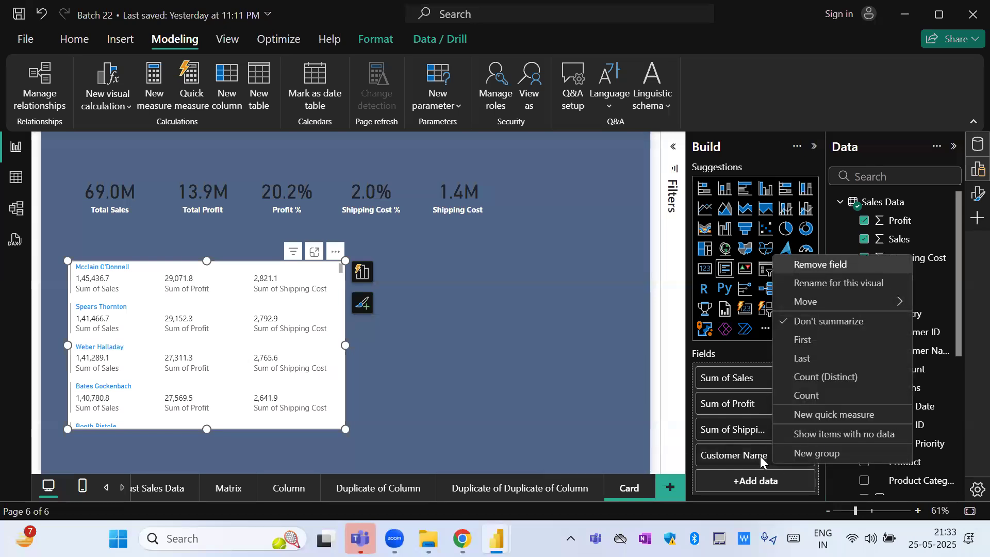
{"action": "left_click", "coordinate": [827, 382]}
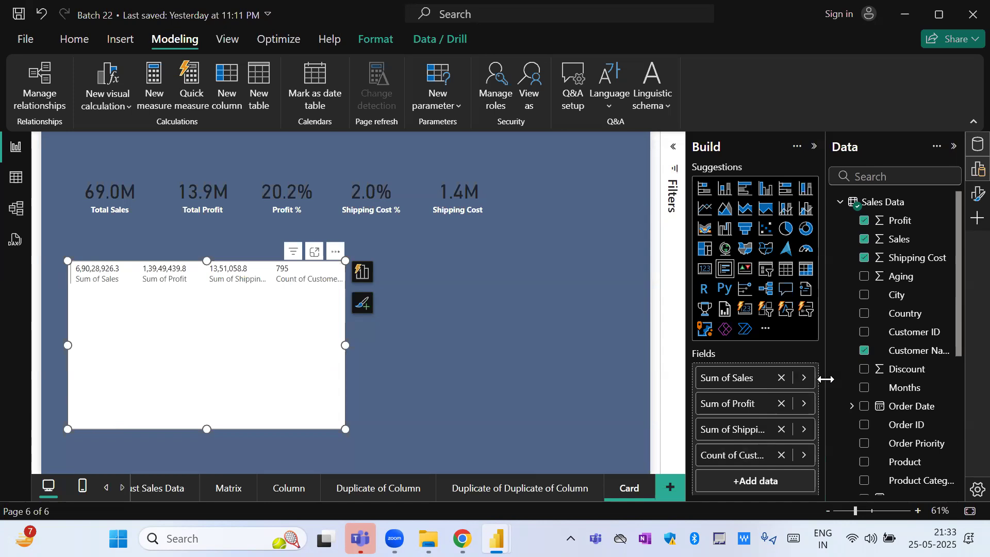
- Widen the multi-row card to fit its four labels and shrink its height to a single row of values
{"action": "left_click_drag", "start_coordinate": [349, 346], "coordinate": [426, 345]}
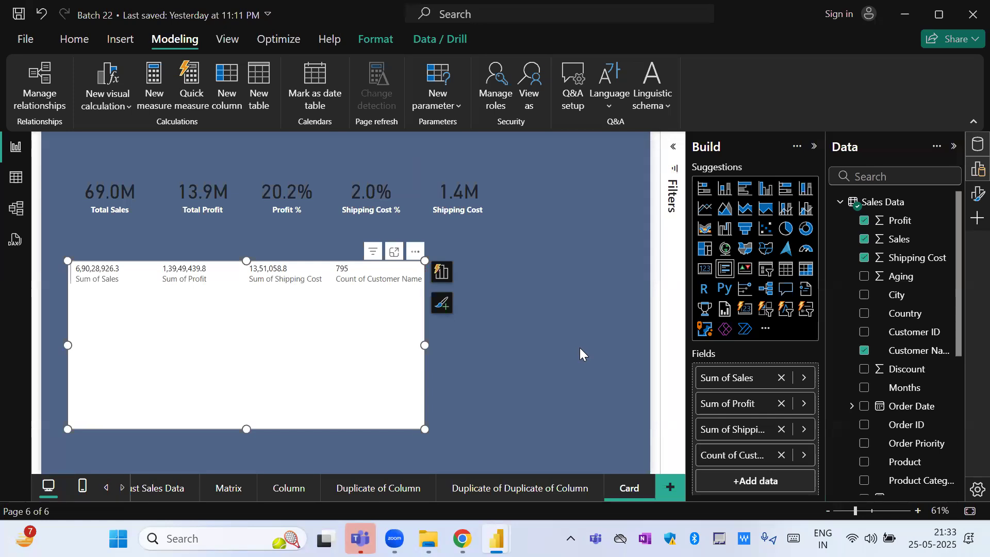
{"action": "left_click_drag", "start_coordinate": [247, 429], "coordinate": [259, 307]}
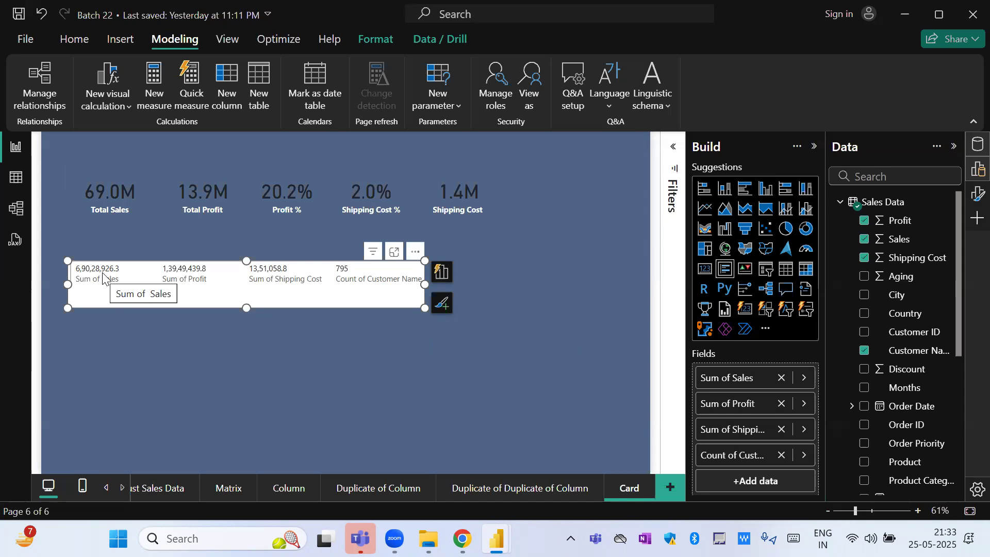
- Examine the multi-row card's callout value and category label formatting settings, and the summarization options of its customer count field
{"action": "left_click", "coordinate": [978, 194]}
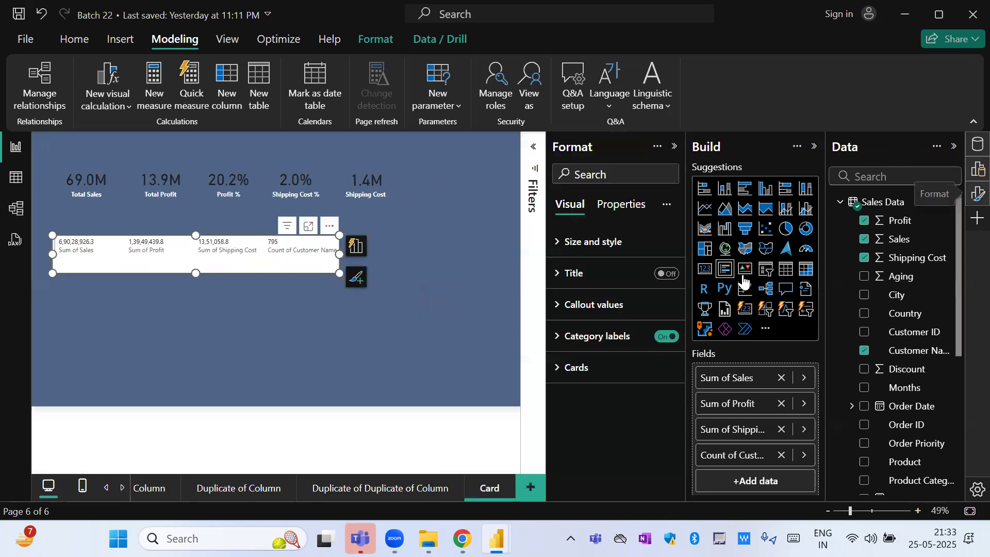
{"action": "left_click", "coordinate": [593, 338]}
{"action": "left_click", "coordinate": [592, 308]}
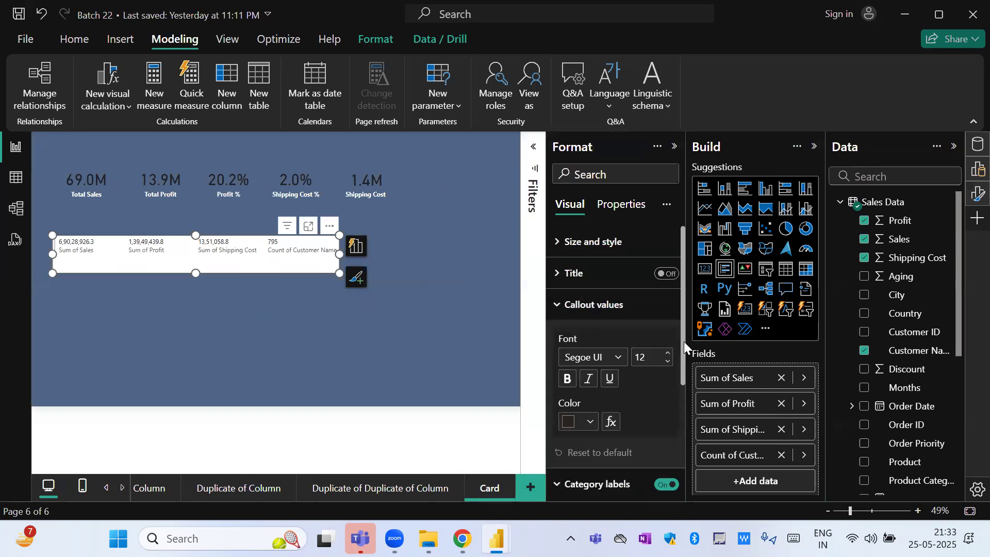
{"action": "left_click_drag", "start_coordinate": [684, 341], "coordinate": [683, 369]}
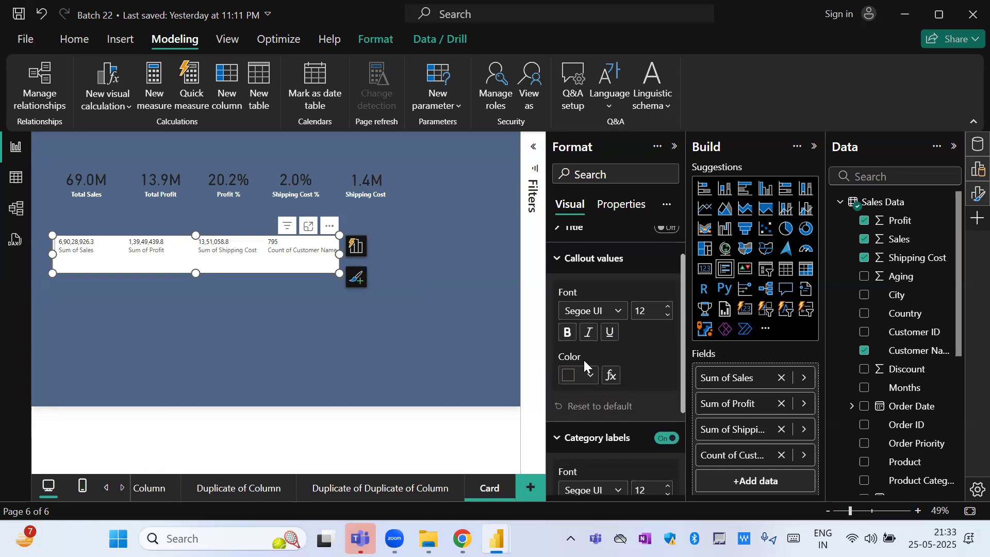
{"action": "left_click", "coordinate": [593, 259]}
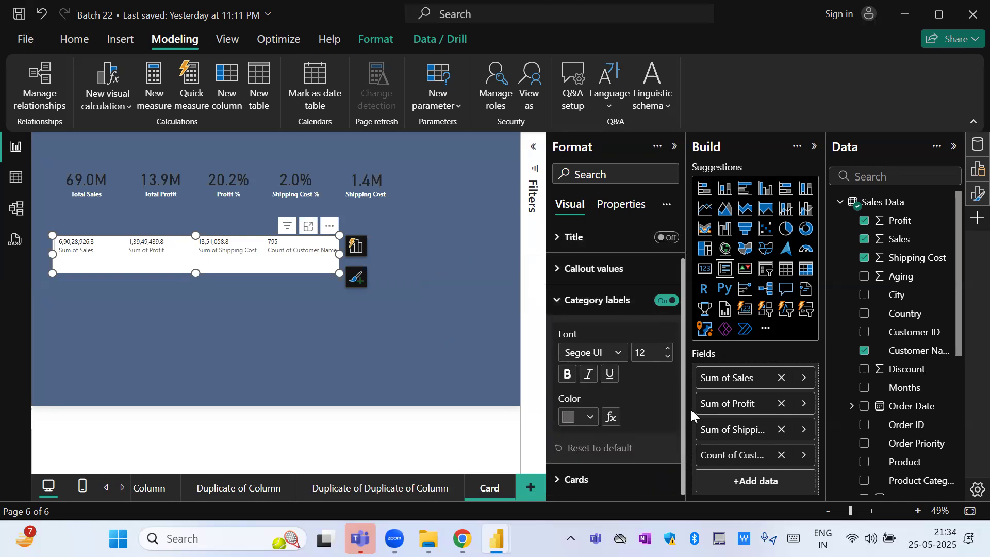
{"action": "left_click_drag", "start_coordinate": [684, 410], "coordinate": [685, 330]}
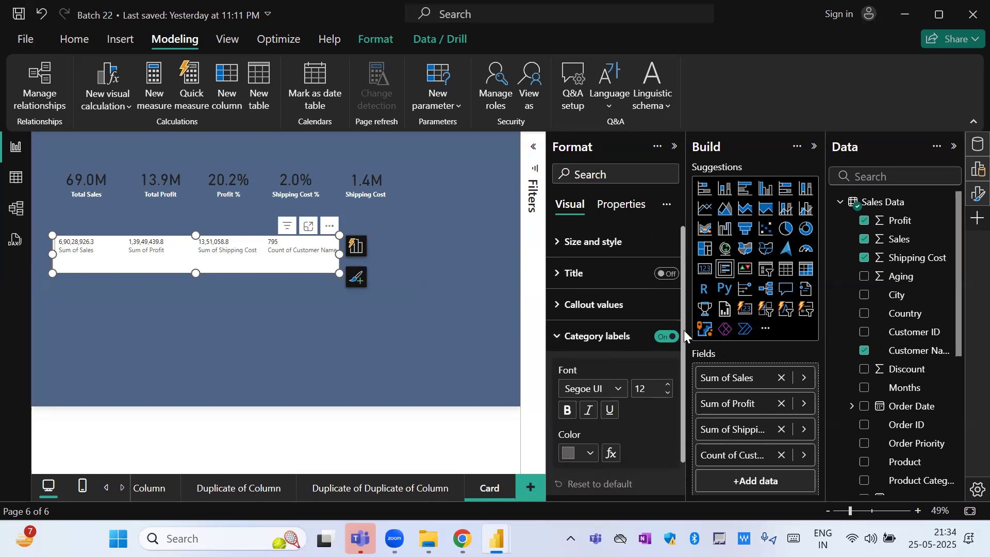
{"action": "left_click", "coordinate": [675, 148]}
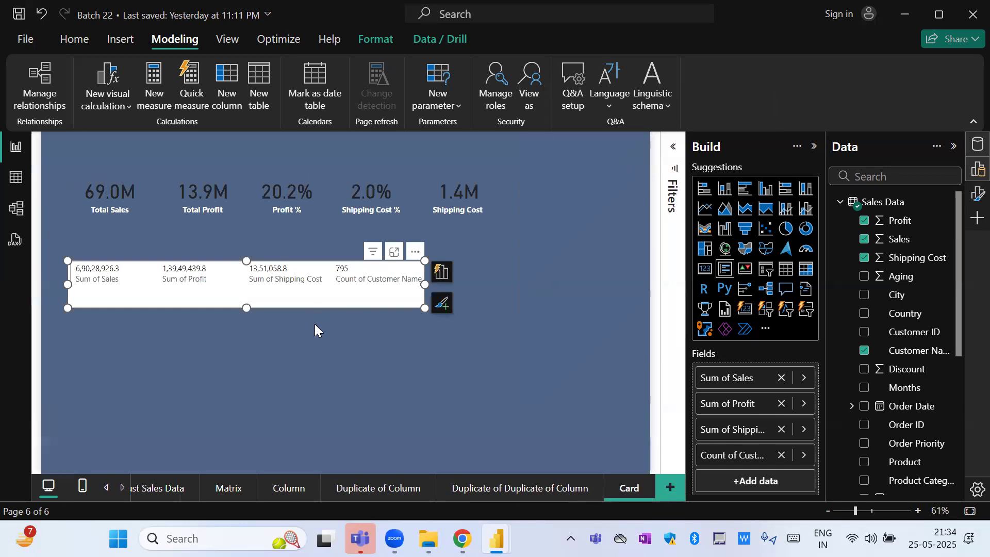
{"action": "right_click", "coordinate": [731, 457]}
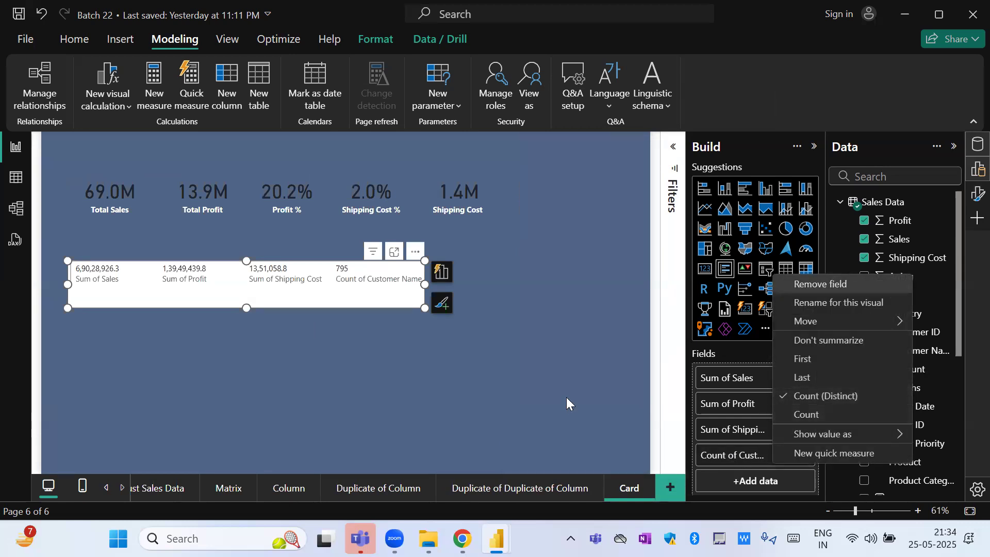
{"action": "key", "text": "Escape"}
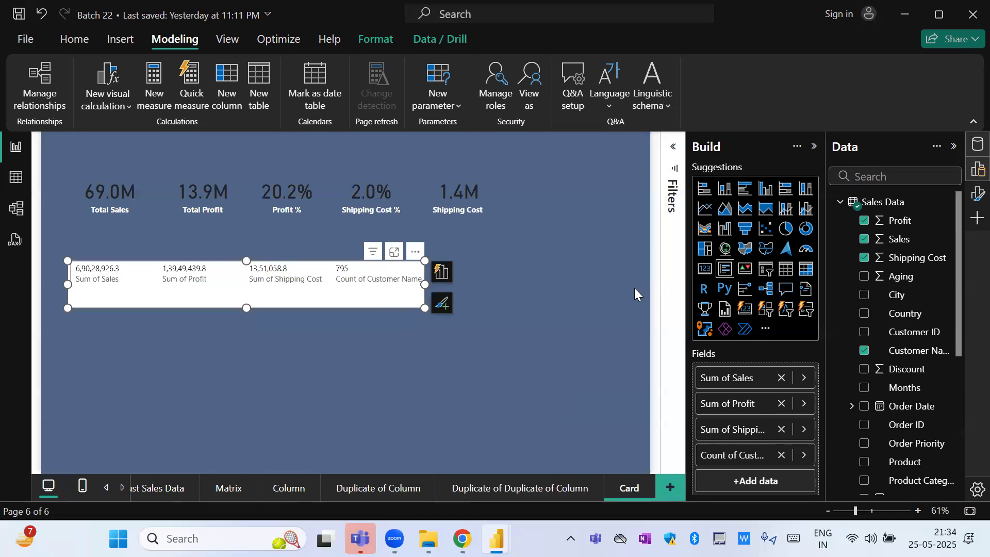
- Add Product Category to the multi-row card and enlarge it in width and height to fit all category rows
{"action": "left_click_drag", "start_coordinate": [961, 351], "coordinate": [790, 473]}
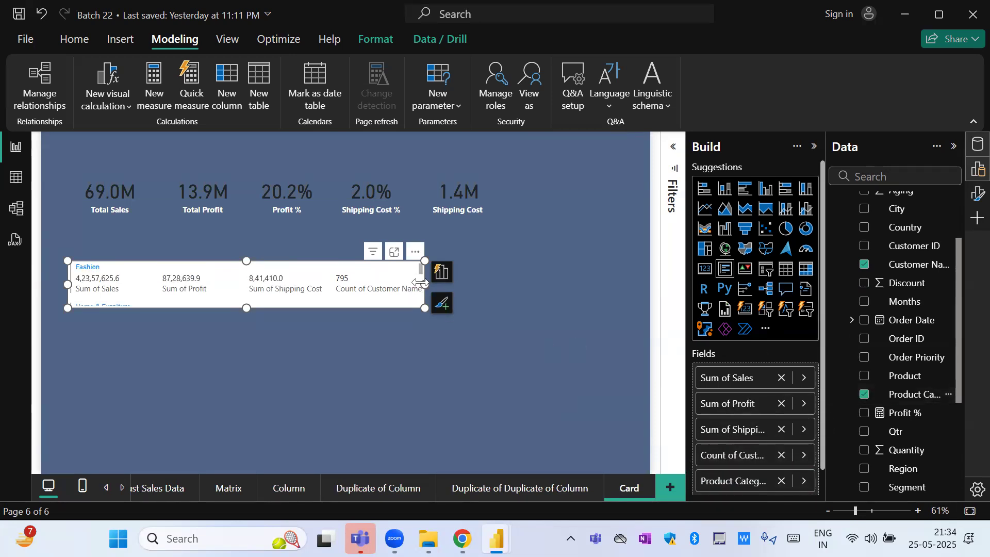
{"action": "left_click_drag", "start_coordinate": [425, 285], "coordinate": [565, 295]}
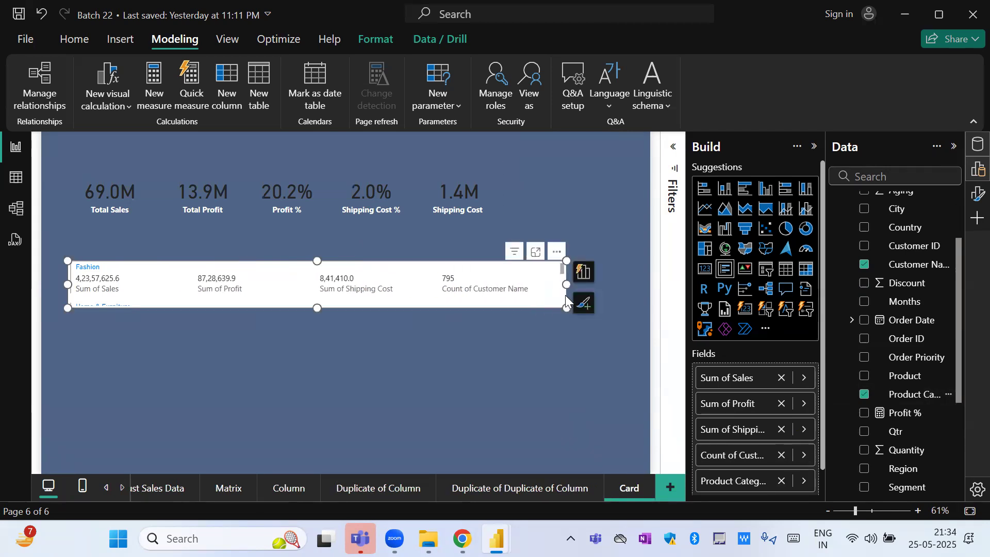
{"action": "left_click_drag", "start_coordinate": [319, 308], "coordinate": [330, 447]}
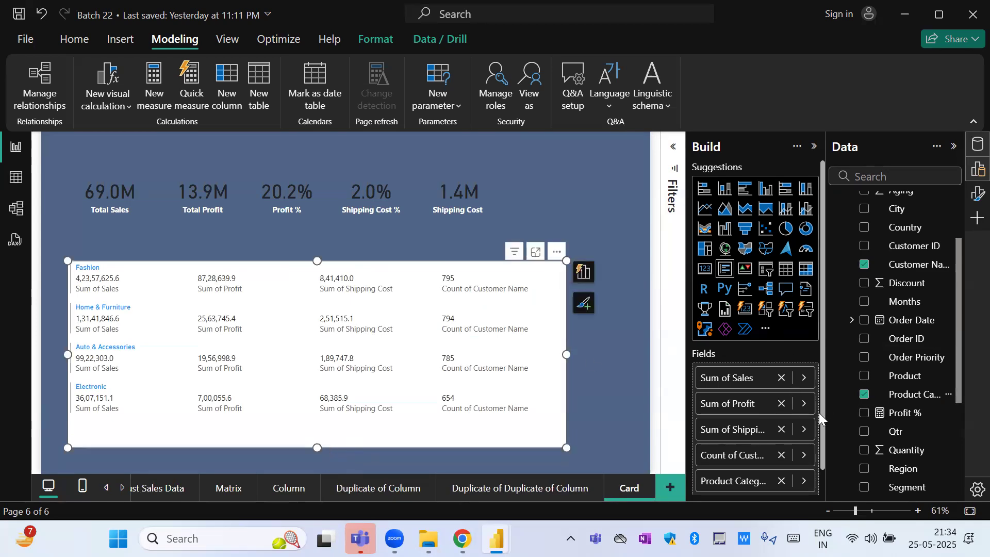
- Try Count (Distinct) on the multi-row card's Product Category field, restoring Don't summarize after each comparison
{"action": "scroll", "coordinate": [823, 416], "scroll_direction": "down", "scroll_amount": 2}
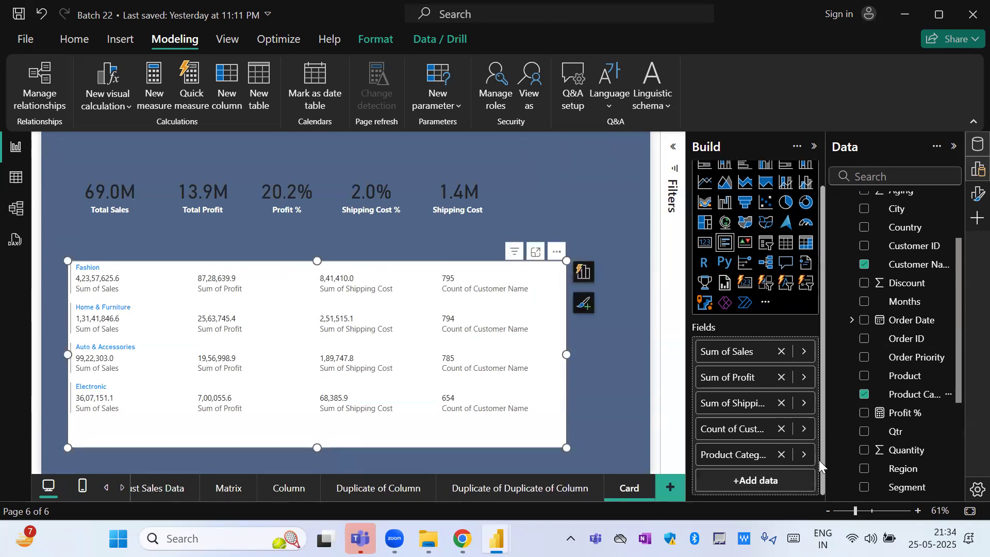
{"action": "right_click", "coordinate": [746, 457]}
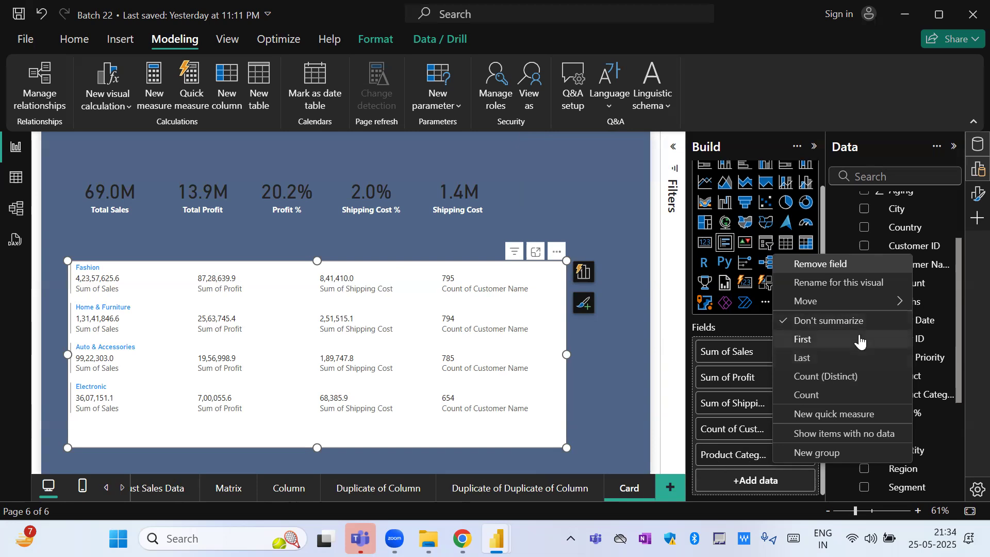
{"action": "left_click", "coordinate": [820, 382]}
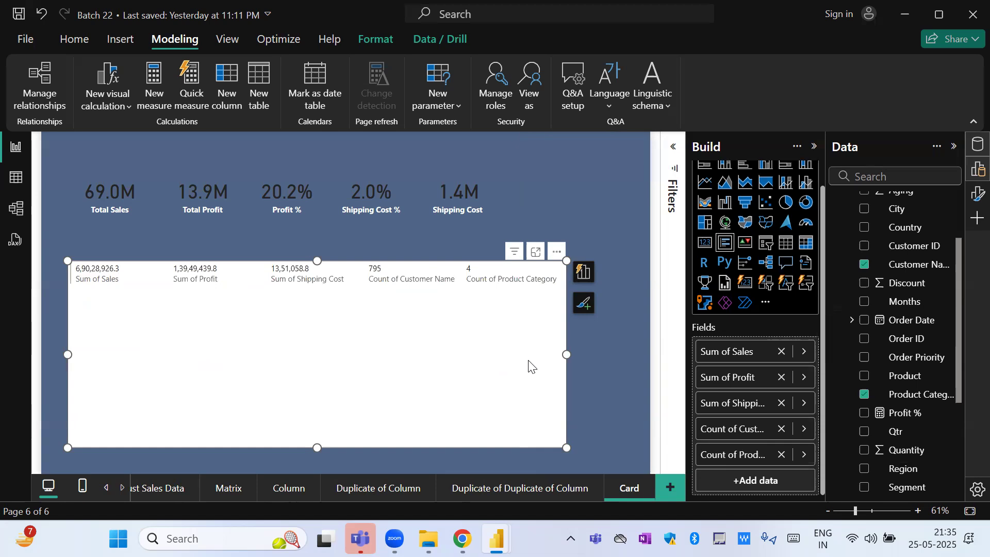
{"action": "right_click", "coordinate": [728, 453]}
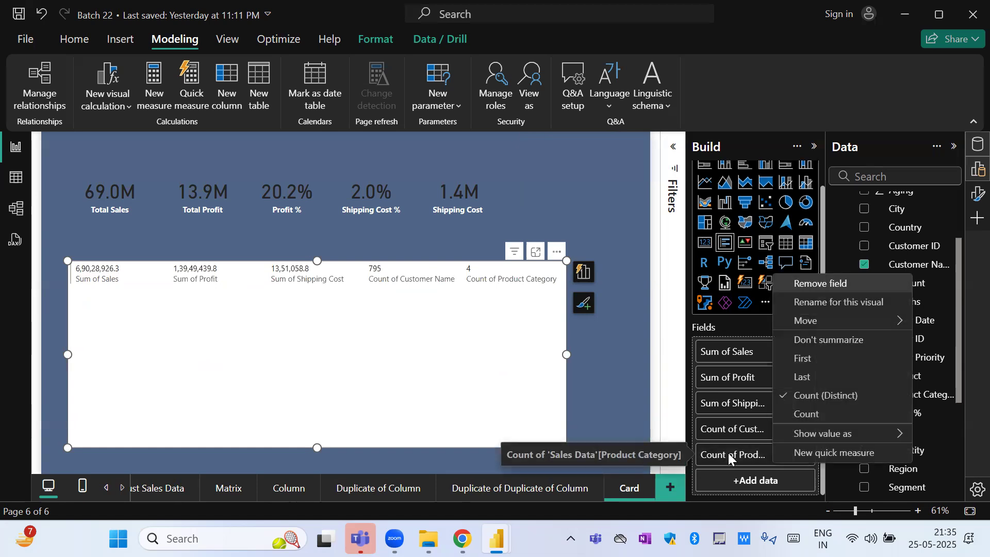
{"action": "left_click", "coordinate": [829, 339]}
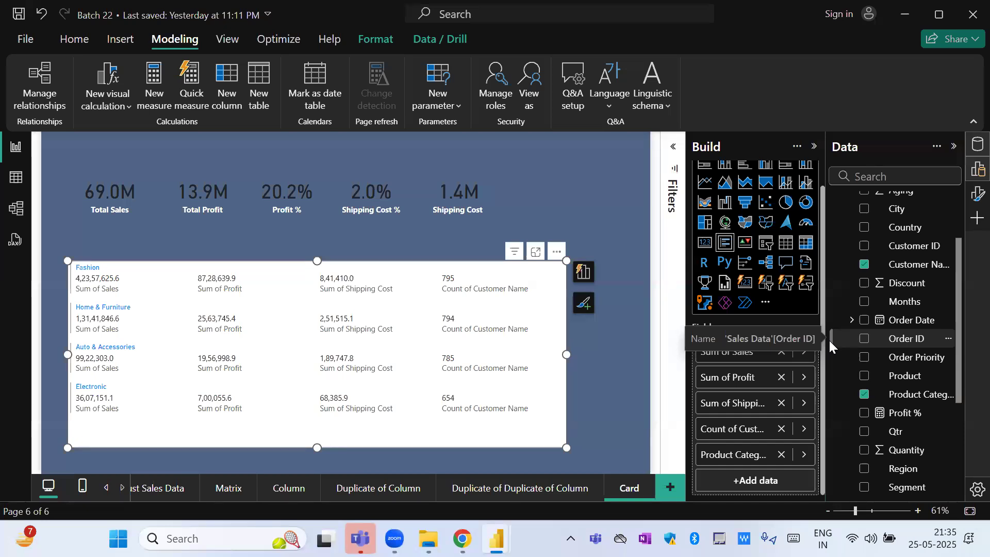
{"action": "right_click", "coordinate": [734, 452]}
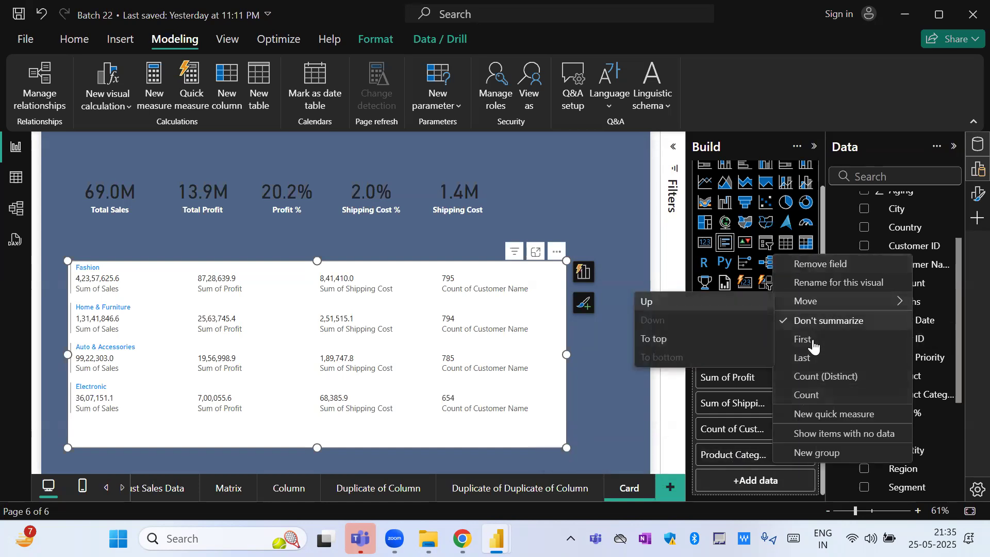
{"action": "left_click", "coordinate": [817, 383]}
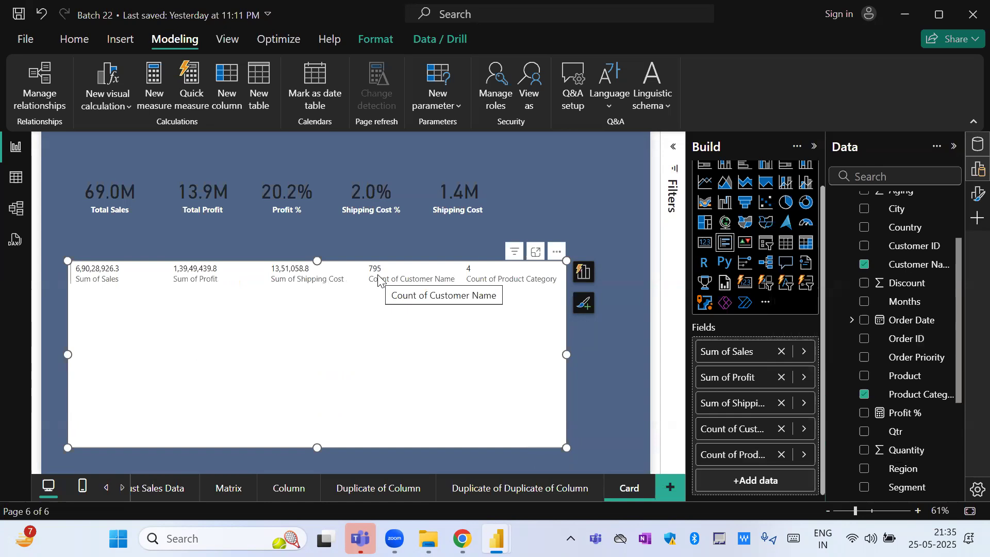
{"action": "right_click", "coordinate": [738, 455]}
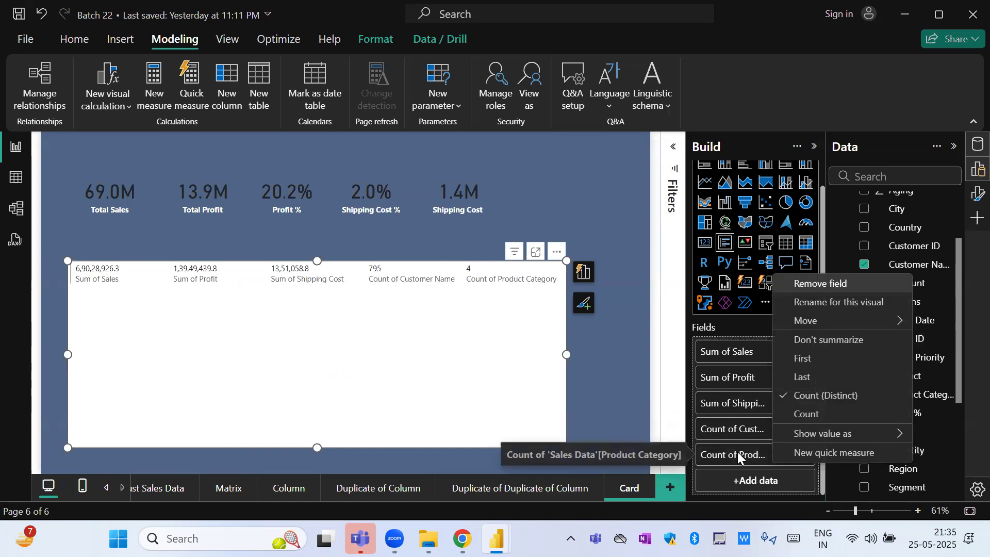
{"action": "left_click", "coordinate": [825, 340]}
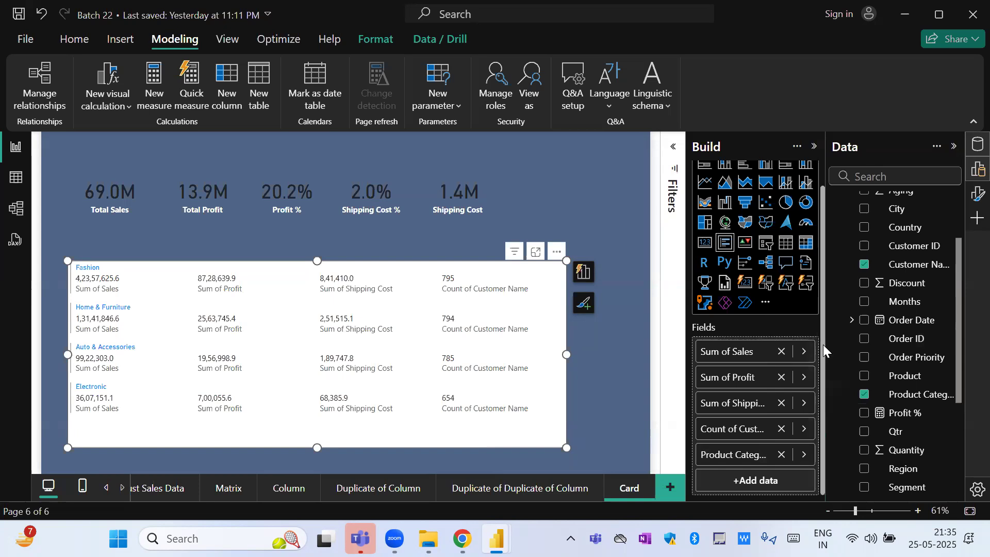
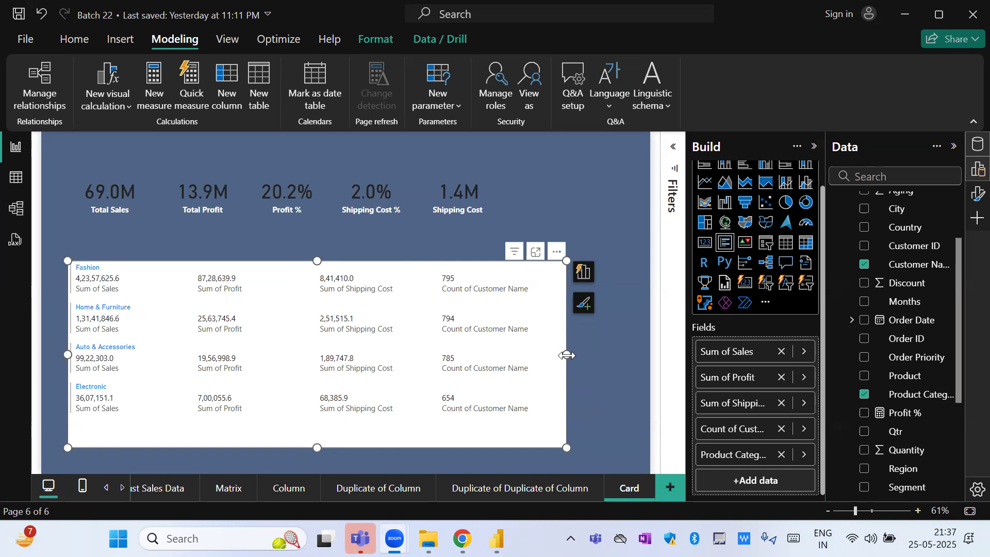
- Remove Product Category from the multi-row card, shorten the visual and place it directly beneath the KPI cards
{"action": "left_click", "coordinate": [782, 455]}
{"action": "left_click_drag", "start_coordinate": [317, 448], "coordinate": [318, 309]}
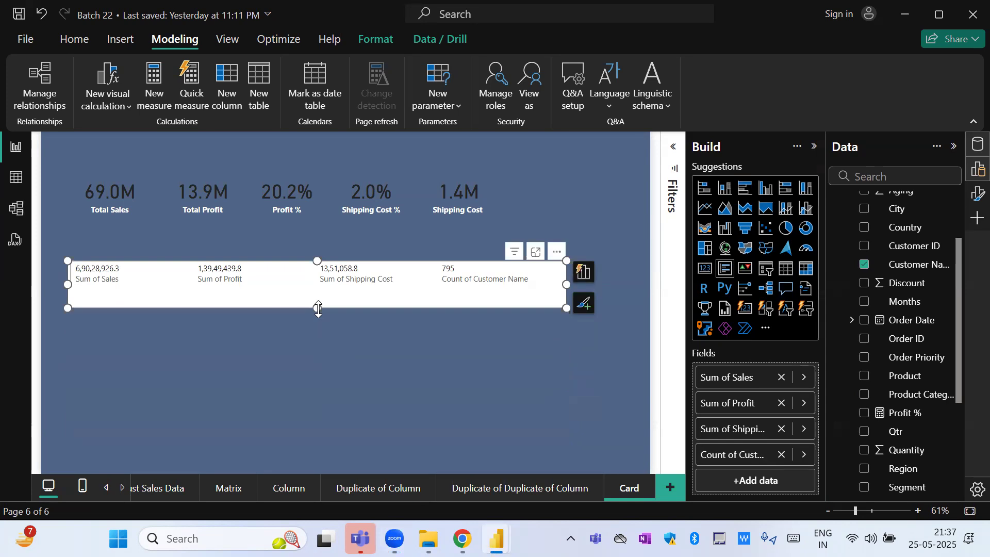
{"action": "left_click_drag", "start_coordinate": [290, 298], "coordinate": [277, 267]}
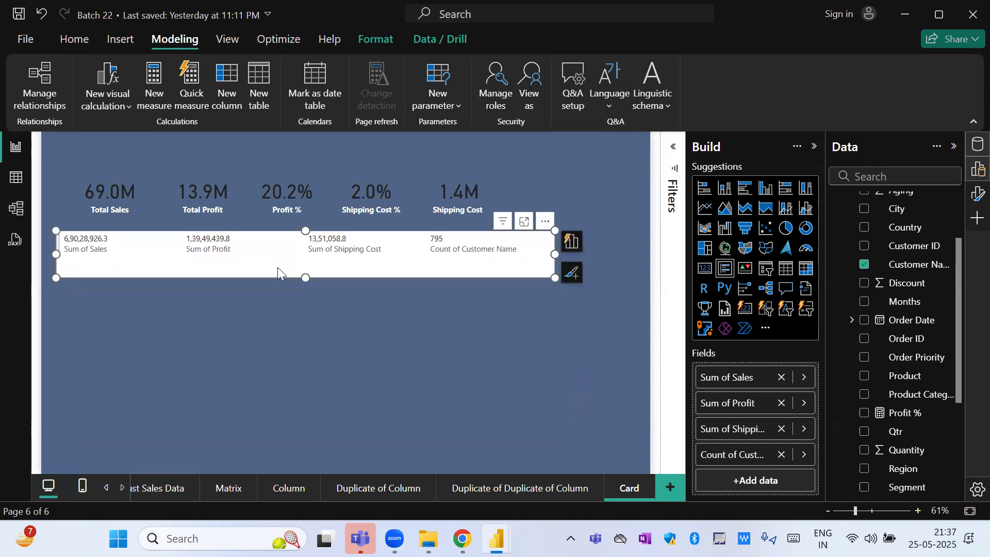
- Add a new card visual below the multi-row card, showing Sales and Profit as its data values
{"action": "left_click", "coordinate": [546, 370]}
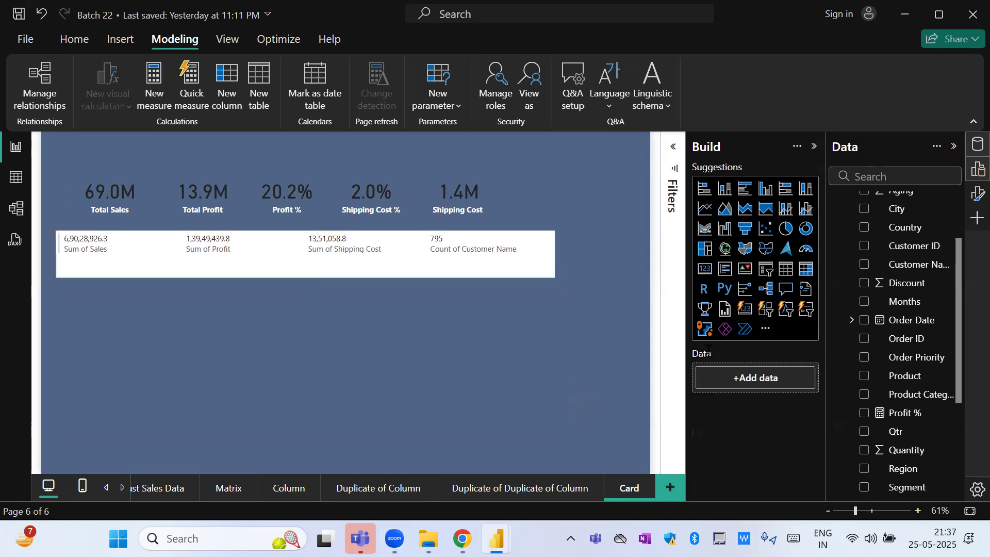
{"action": "left_click", "coordinate": [751, 310]}
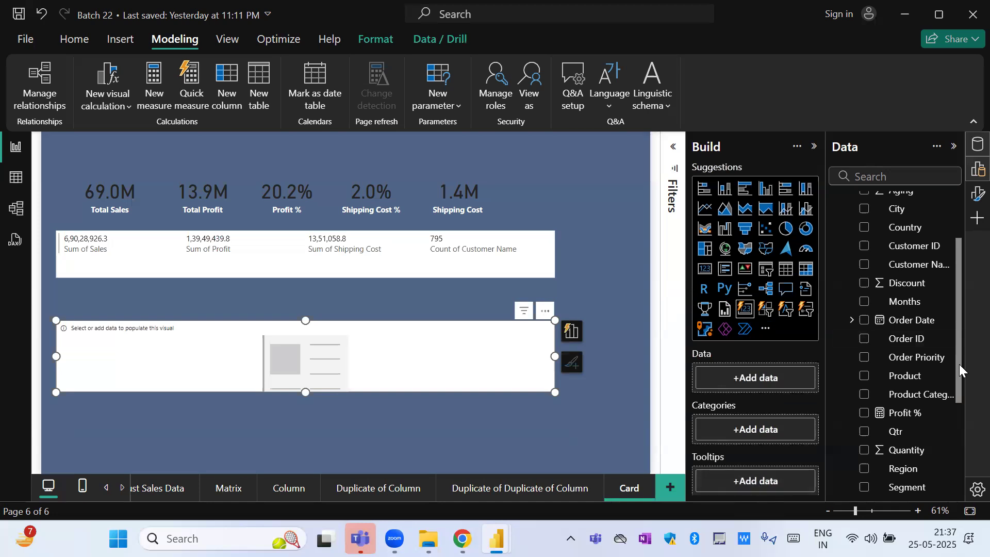
{"action": "left_click_drag", "start_coordinate": [961, 370], "coordinate": [962, 246]}
{"action": "left_click_drag", "start_coordinate": [900, 239], "coordinate": [794, 384]}
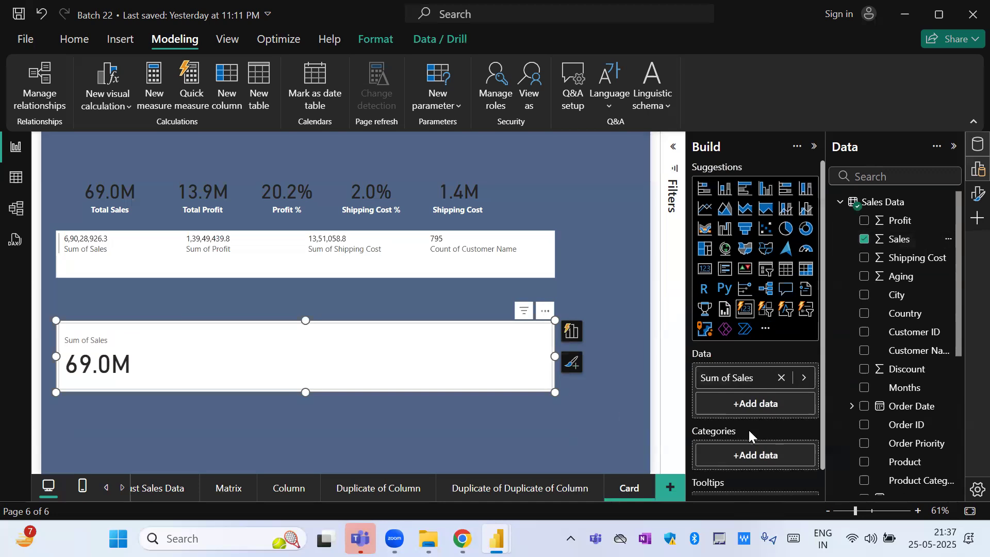
{"action": "left_click_drag", "start_coordinate": [823, 395], "coordinate": [824, 418]}
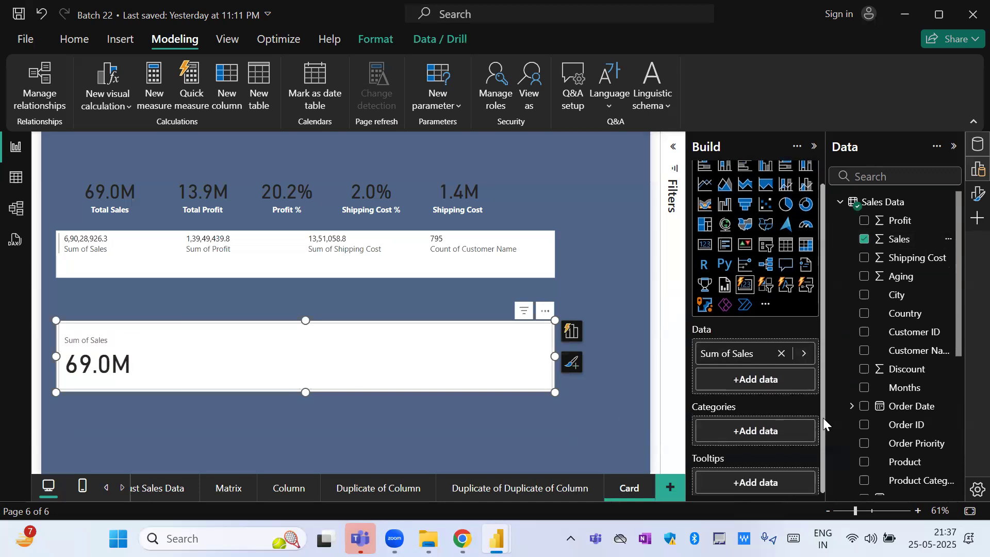
{"action": "left_click_drag", "start_coordinate": [897, 221], "coordinate": [787, 374]}
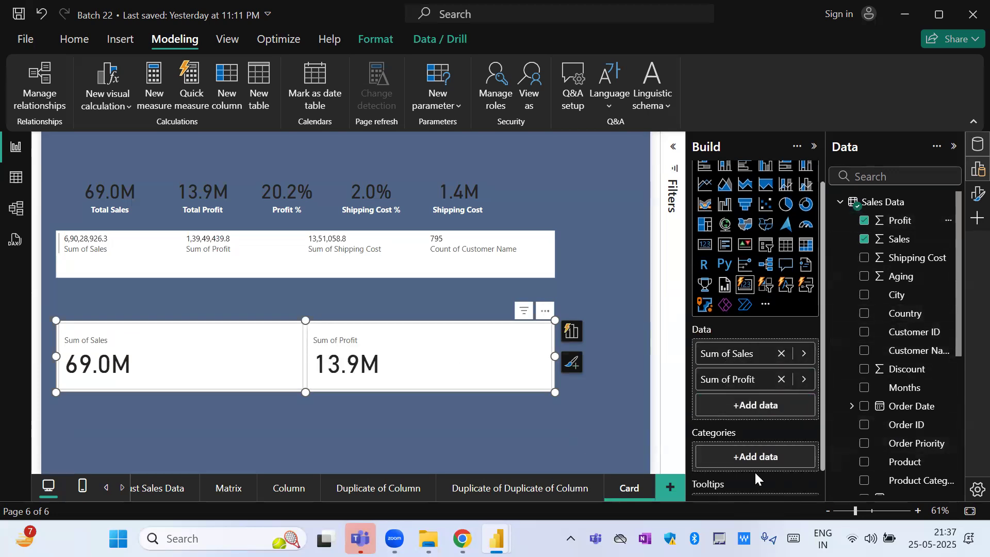
- Categorize the new card visual by Order Priority and resize it and the multi-row card to fit one above the other
{"action": "left_click_drag", "start_coordinate": [916, 450], "coordinate": [763, 458]}
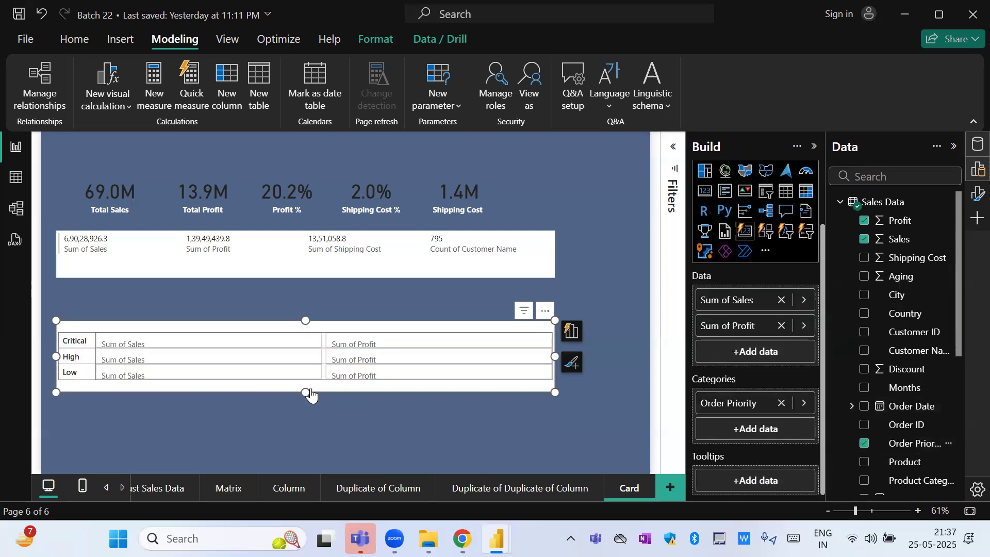
{"action": "left_click_drag", "start_coordinate": [307, 393], "coordinate": [299, 467]}
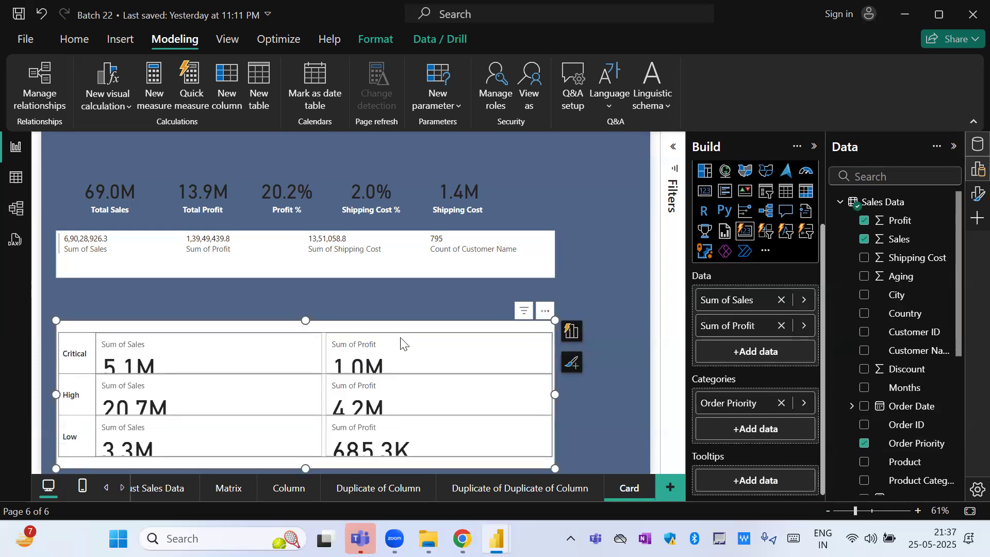
{"action": "left_click_drag", "start_coordinate": [305, 321], "coordinate": [305, 278]}
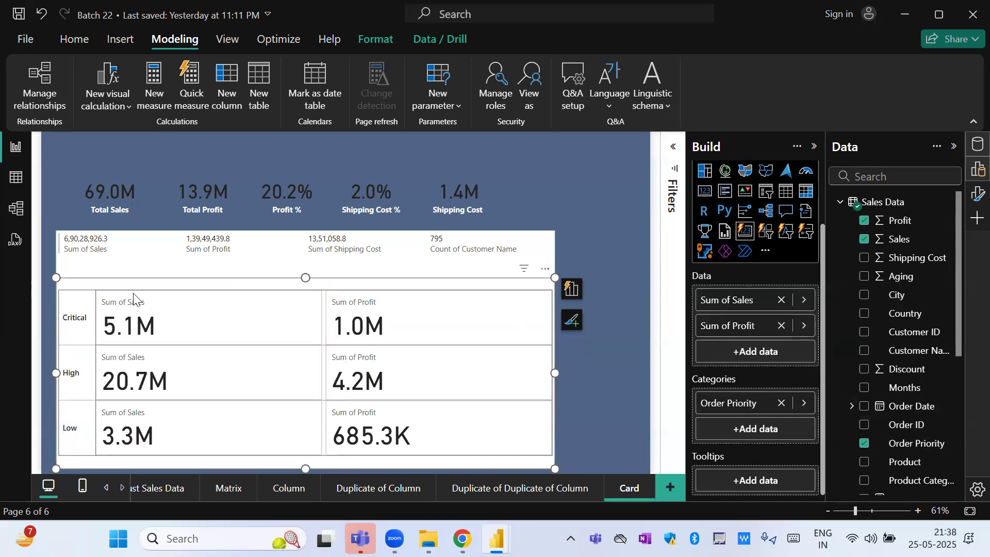
{"action": "left_click", "coordinate": [144, 254]}
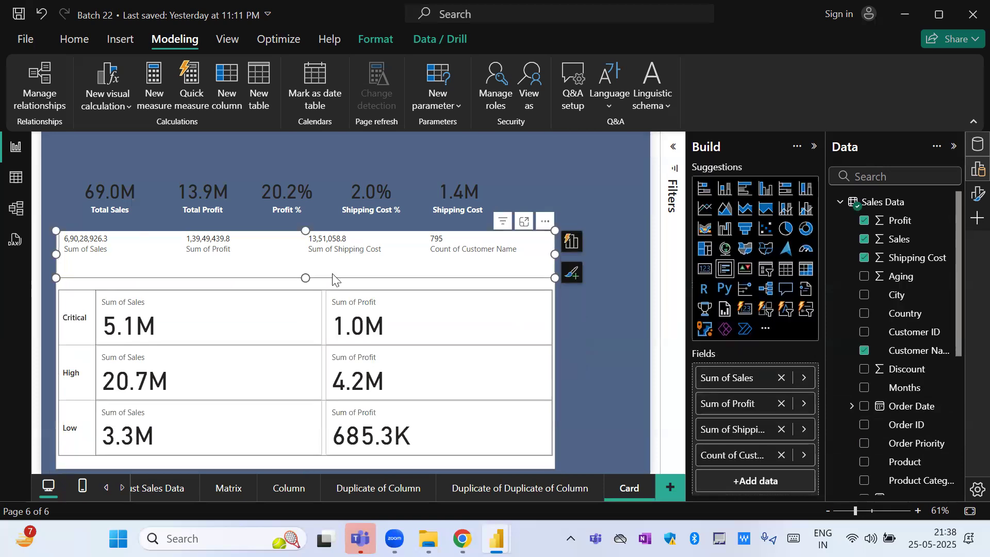
{"action": "left_click_drag", "start_coordinate": [304, 275], "coordinate": [304, 265]}
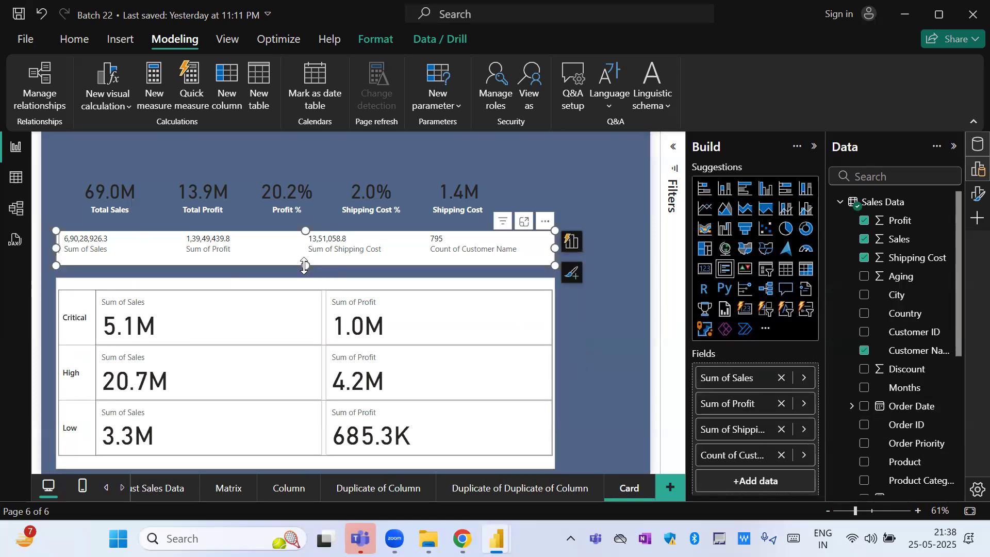
- Search the data fields for % and add the Profit % measure to the new card visual
{"action": "left_click", "coordinate": [875, 178]}
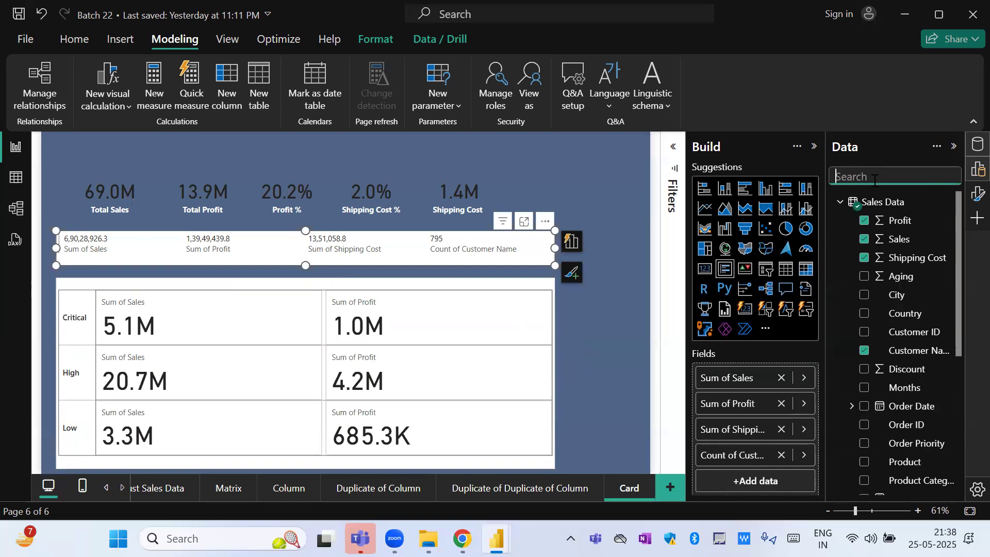
{"action": "type", "text": "%"}
{"action": "left_click_drag", "start_coordinate": [883, 222], "coordinate": [521, 380]}
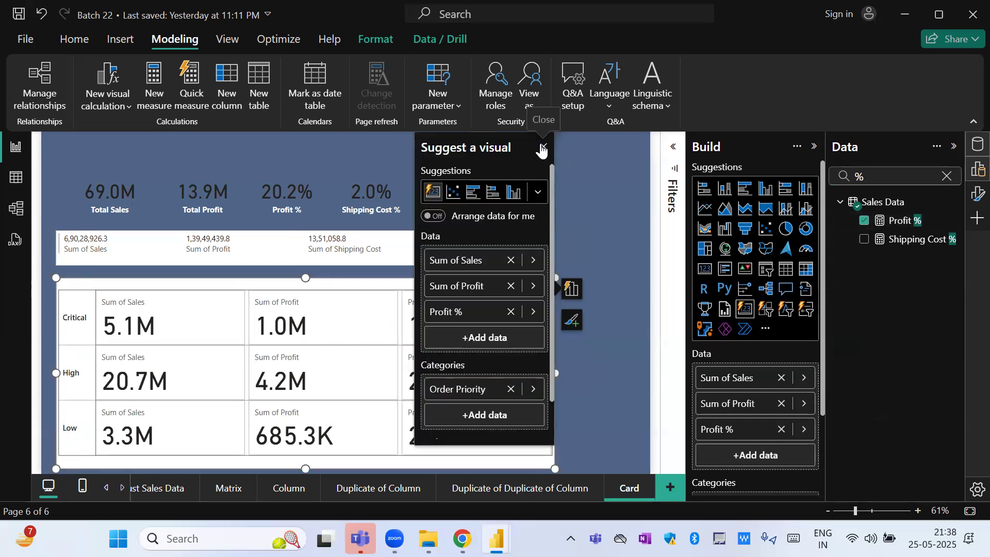
{"action": "left_click", "coordinate": [543, 149]}
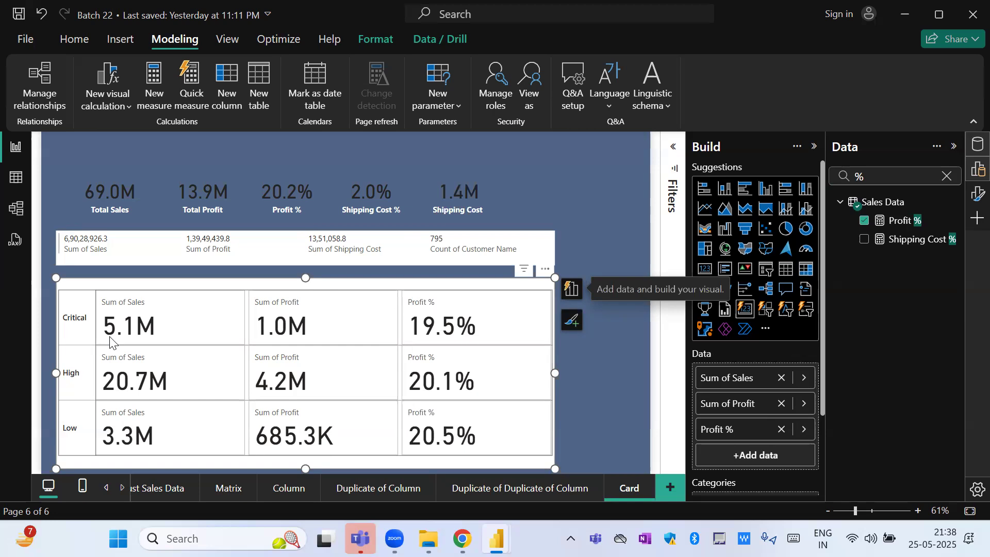
- Try stretching the new card visual over the KPI cards, restore its height and shift it slightly right below the multi-row card
{"action": "left_click_drag", "start_coordinate": [304, 273], "coordinate": [294, 170]}
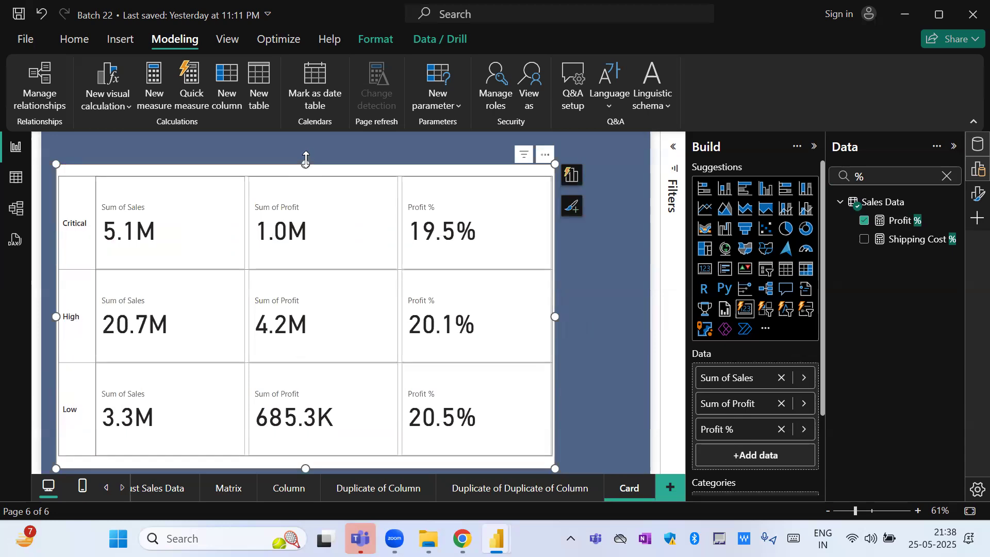
{"action": "left_click_drag", "start_coordinate": [306, 159], "coordinate": [369, 268]}
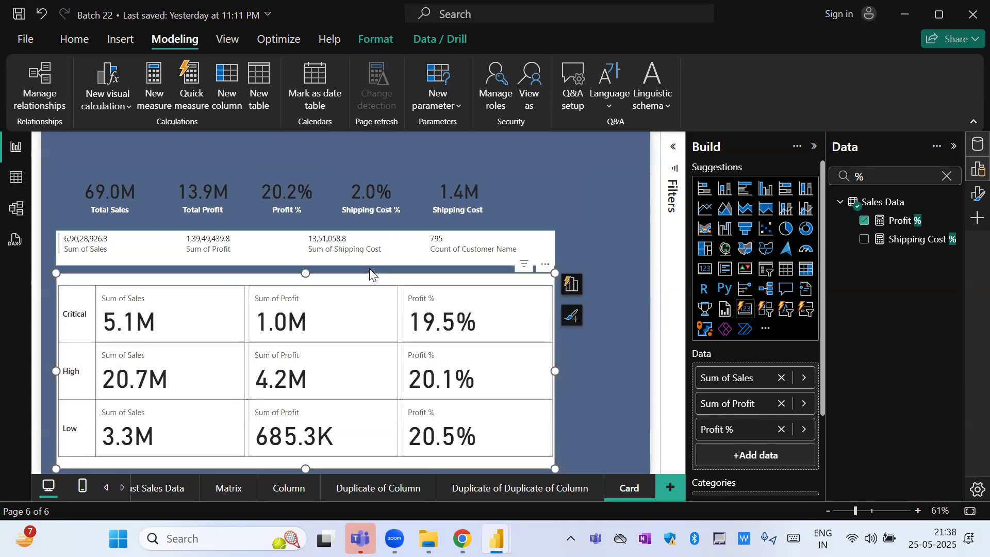
{"action": "left_click_drag", "start_coordinate": [526, 356], "coordinate": [582, 332]}
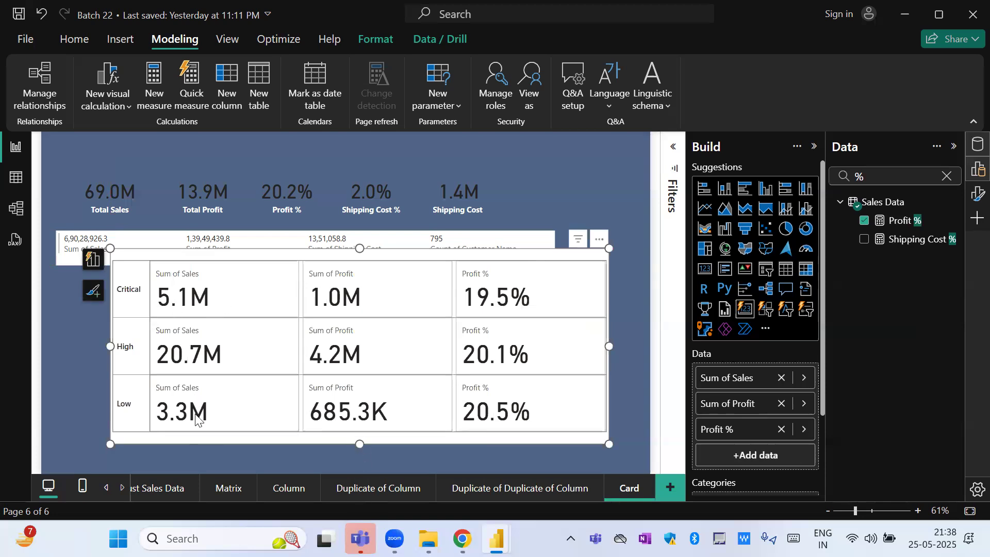
{"action": "left_click_drag", "start_coordinate": [250, 283], "coordinate": [222, 305]}
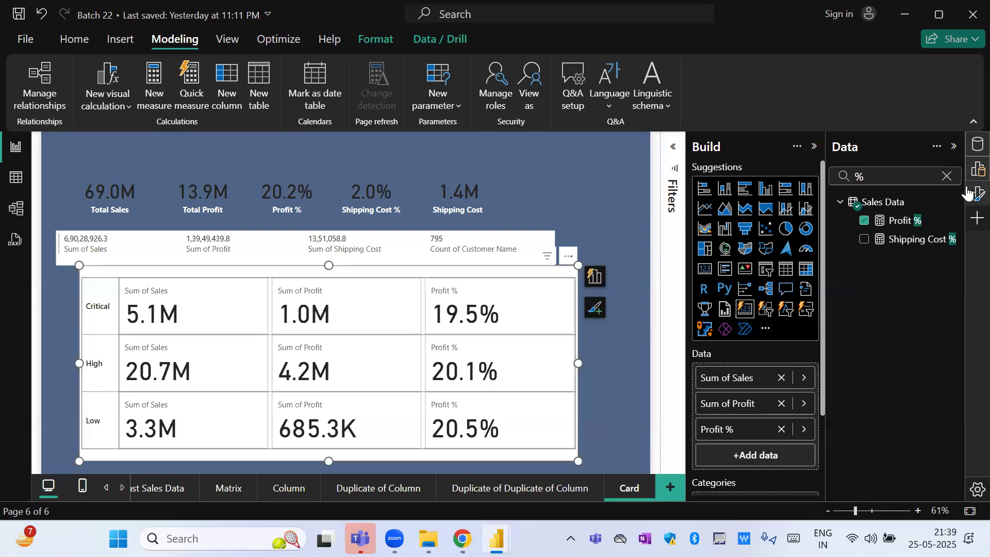
- Set the new card visual's maximum cards shown to 5 in its layout formatting and extend the visual upward
{"action": "left_click", "coordinate": [972, 203]}
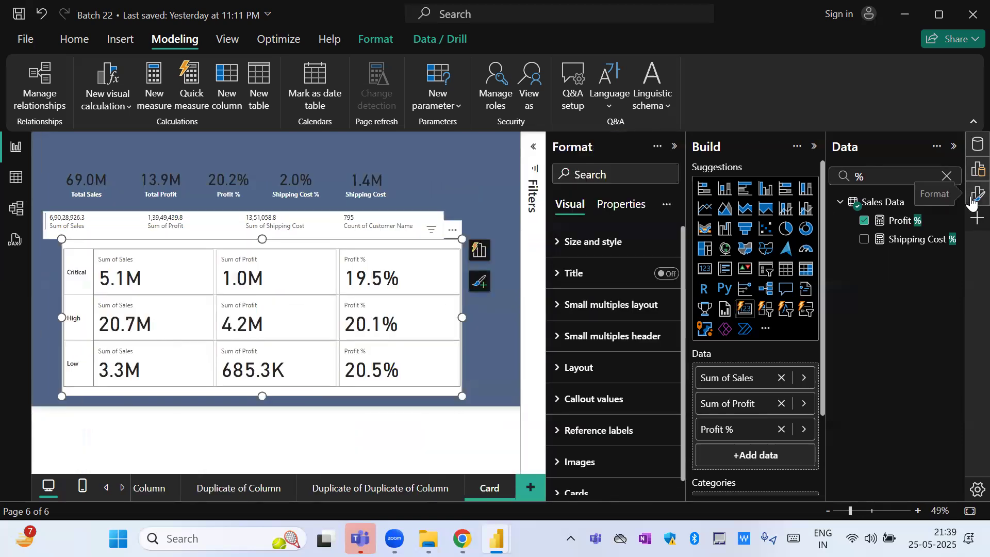
{"action": "left_click", "coordinate": [815, 148]}
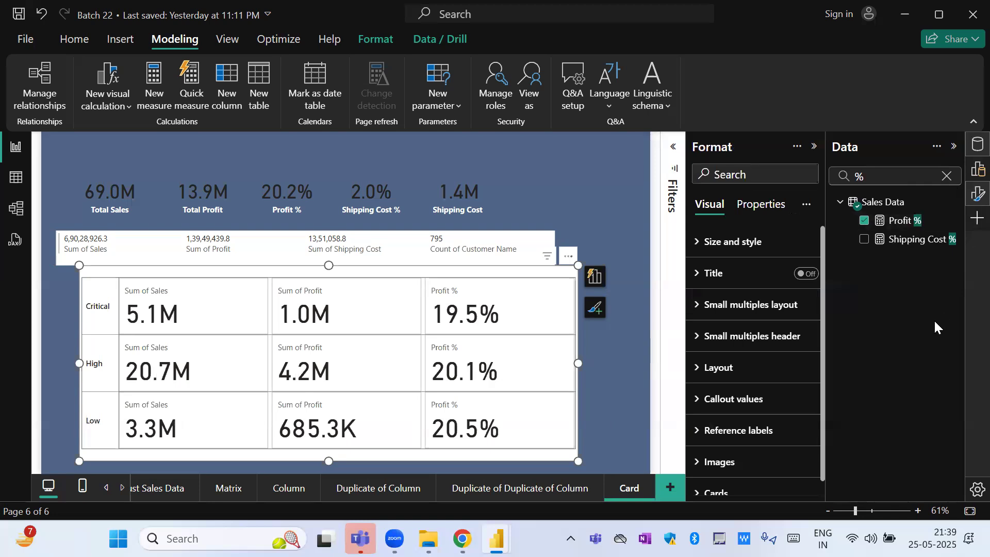
{"action": "left_click", "coordinate": [753, 369]}
{"action": "left_click_drag", "start_coordinate": [822, 309], "coordinate": [817, 381]}
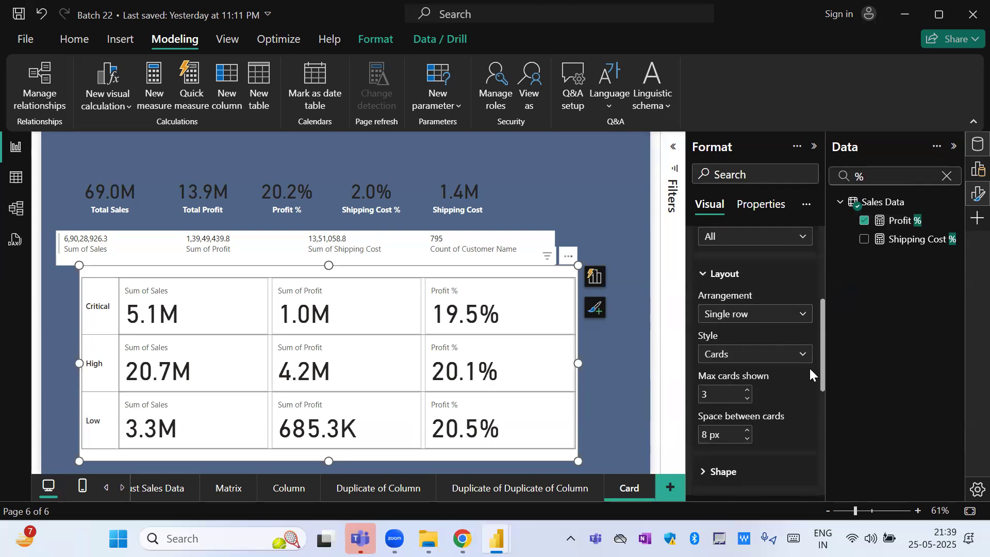
{"action": "left_click", "coordinate": [747, 390]}
{"action": "left_click_drag", "start_coordinate": [329, 265], "coordinate": [316, 181]}
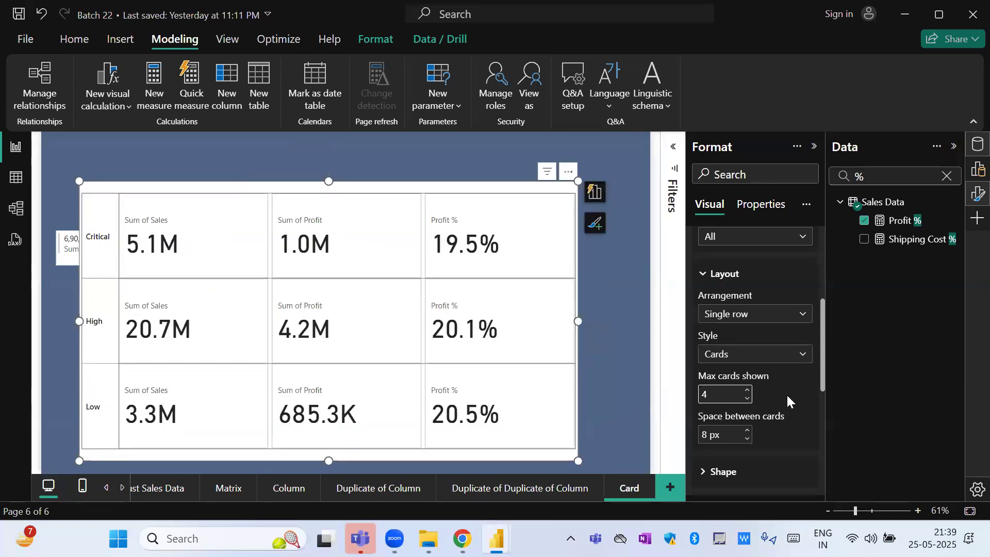
{"action": "left_click_drag", "start_coordinate": [823, 378], "coordinate": [821, 398]}
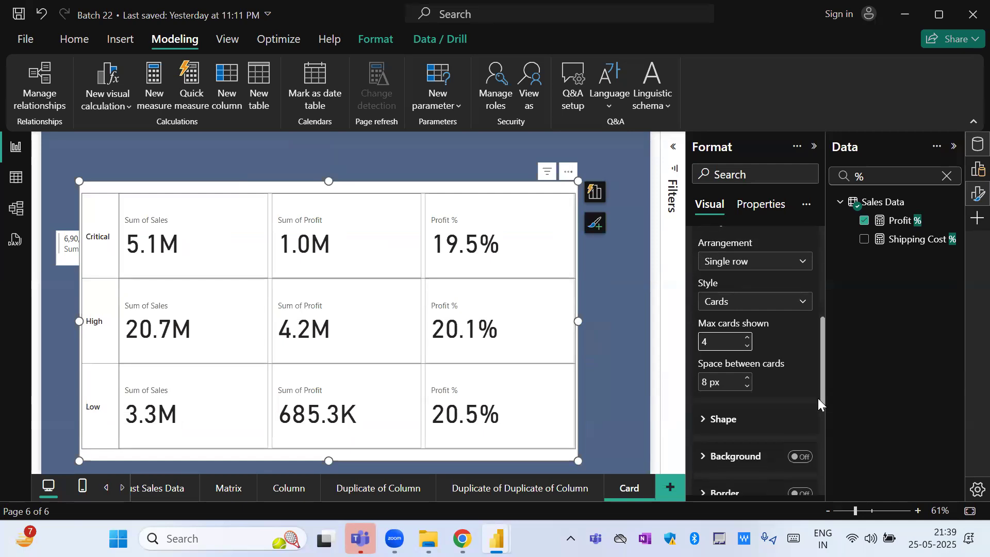
{"action": "left_click", "coordinate": [747, 337]}
- Try the Single column arrangement on the new card visual, switch its style to Table and return it to Cards
{"action": "left_click", "coordinate": [753, 264]}
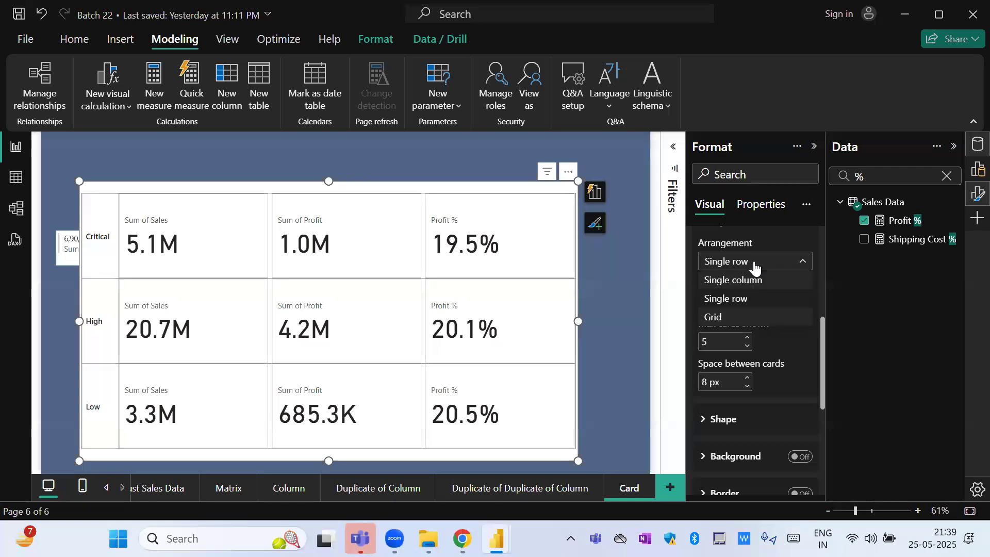
{"action": "left_click", "coordinate": [747, 280]}
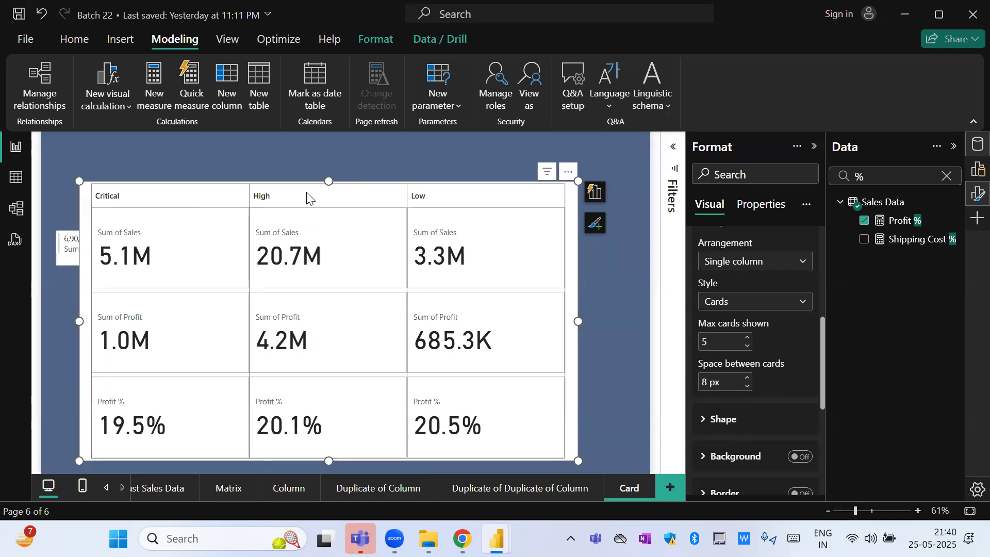
{"action": "left_click", "coordinate": [757, 305]}
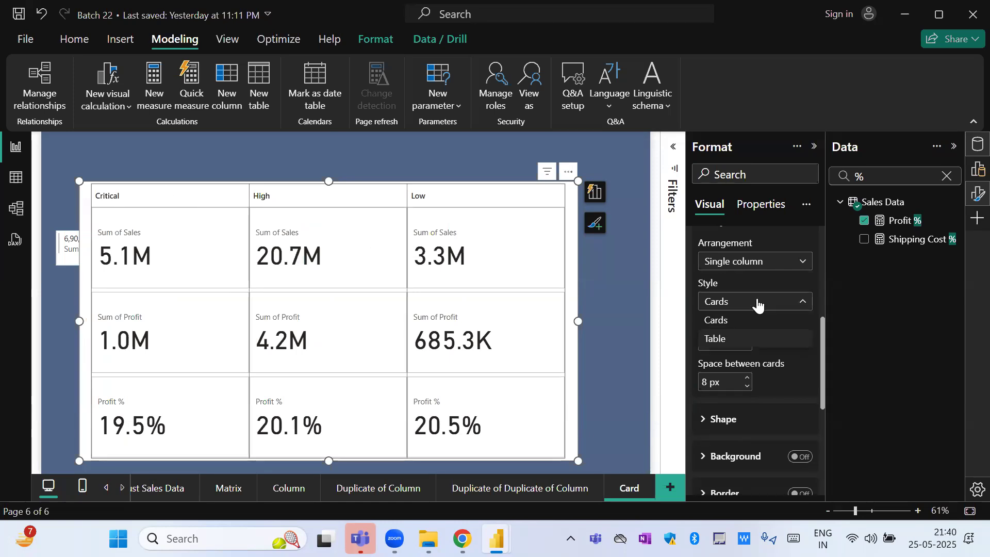
{"action": "left_click", "coordinate": [718, 338]}
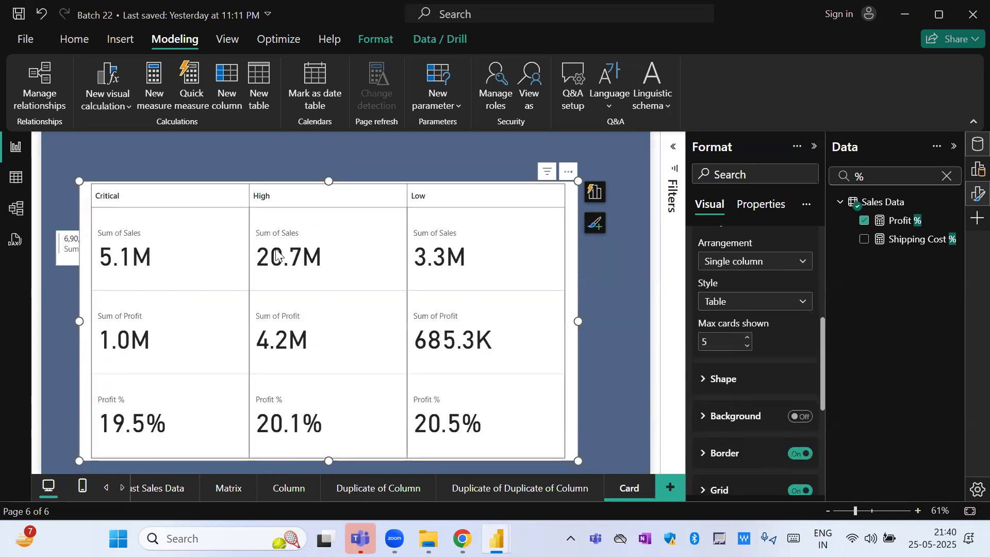
{"action": "left_click", "coordinate": [752, 306]}
{"action": "left_click", "coordinate": [732, 320]}
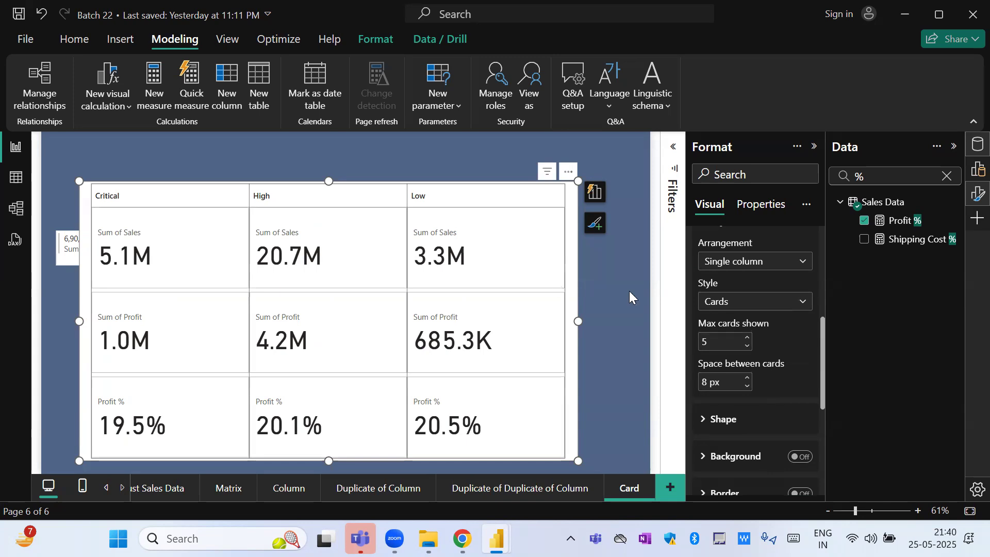
- Arrange the new card visual as a Grid and widen it on both sides to span the report page
{"action": "left_click", "coordinate": [738, 263]}
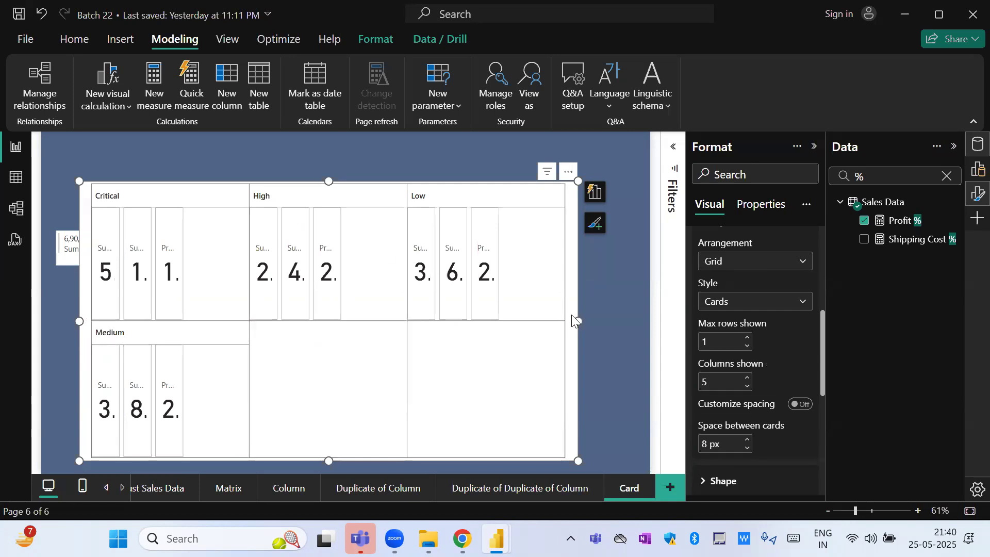
{"action": "left_click_drag", "start_coordinate": [578, 321], "coordinate": [648, 322]}
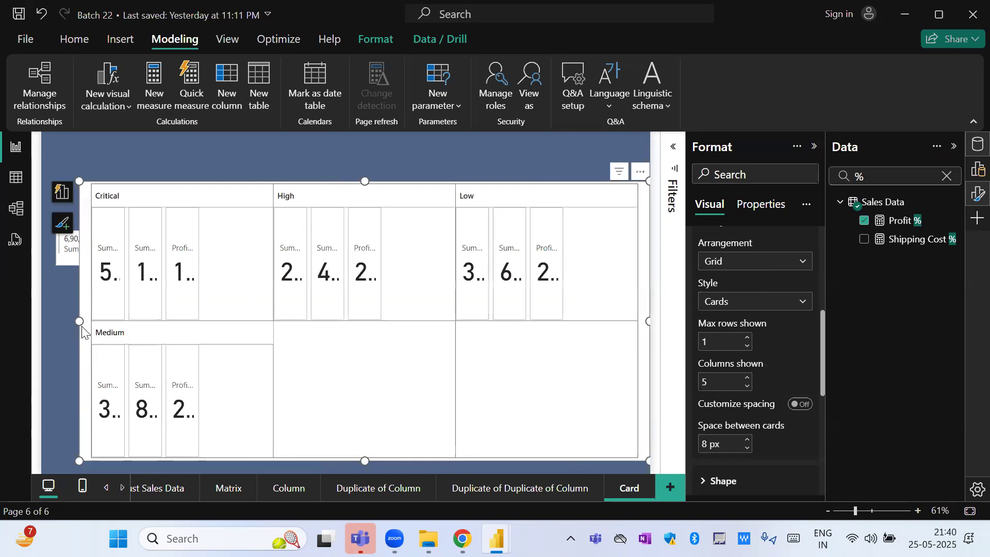
{"action": "left_click_drag", "start_coordinate": [79, 322], "coordinate": [46, 321]}
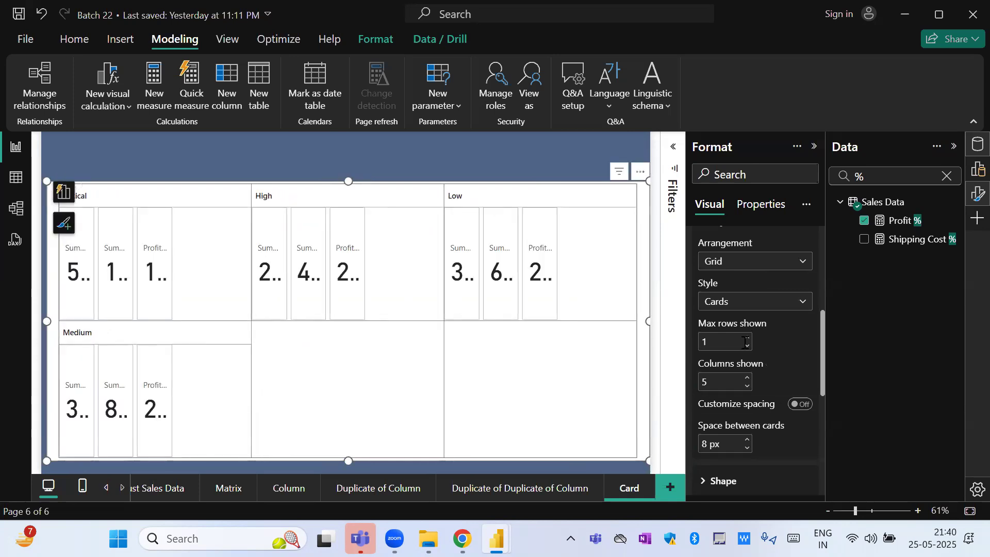
- Reduce the font size of the callout values for all series to 15
{"action": "left_click_drag", "start_coordinate": [823, 353], "coordinate": [822, 327]}
{"action": "scroll", "coordinate": [814, 431], "scroll_direction": "down", "scroll_amount": 5}
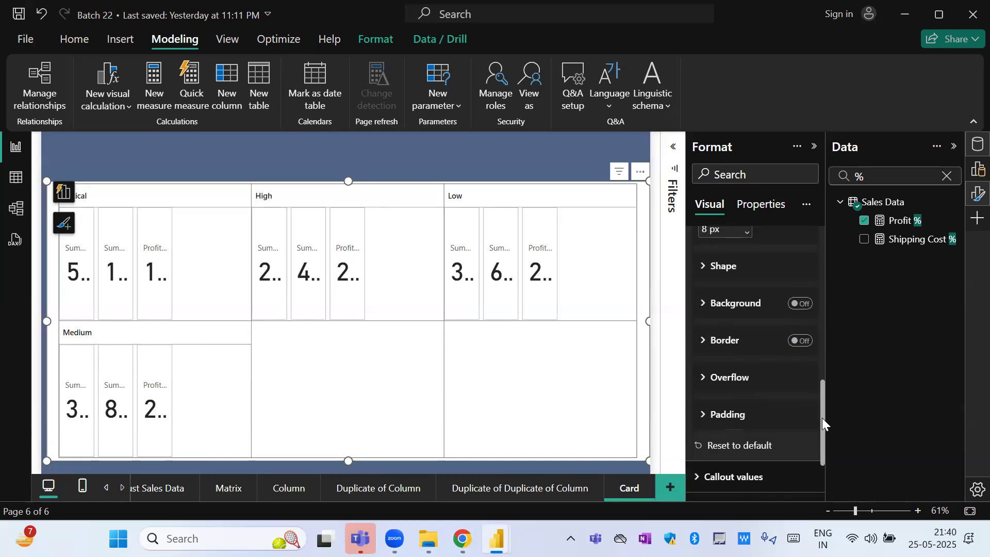
{"action": "left_click_drag", "start_coordinate": [822, 417], "coordinate": [821, 464]}
{"action": "left_click", "coordinate": [725, 387]}
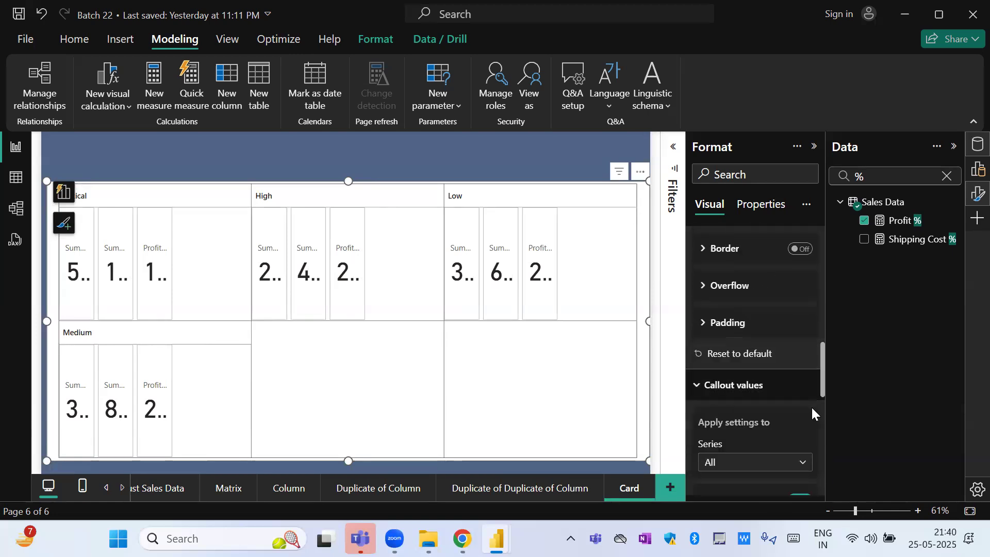
{"action": "left_click_drag", "start_coordinate": [822, 385], "coordinate": [822, 416]}
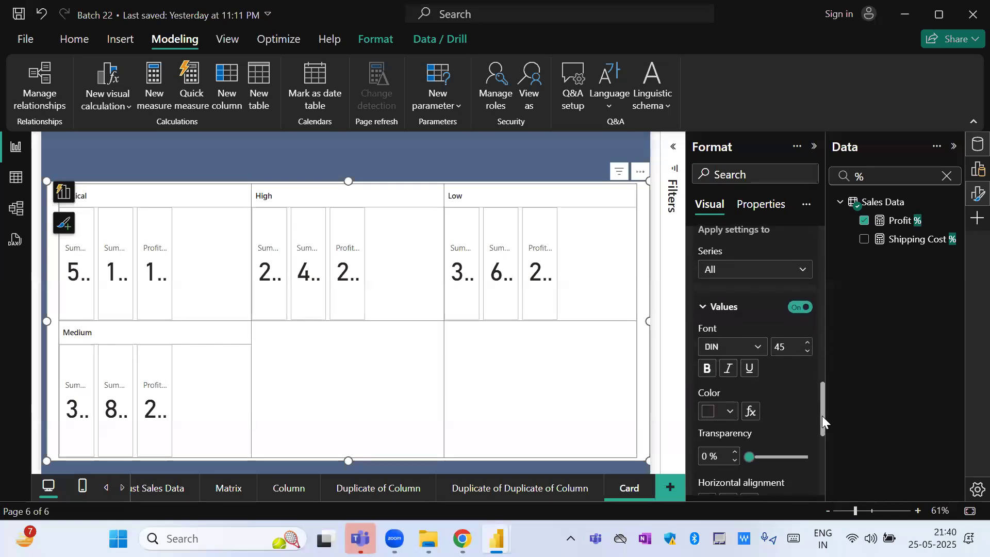
{"action": "left_click", "coordinate": [808, 353]}
{"action": "left_click", "coordinate": [808, 353]}
{"action": "left_click", "coordinate": [808, 352]}
{"action": "left_click", "coordinate": [808, 353]}
{"action": "left_click", "coordinate": [807, 353]}
{"action": "left_click", "coordinate": [807, 353]}
{"action": "left_click", "coordinate": [808, 353]}
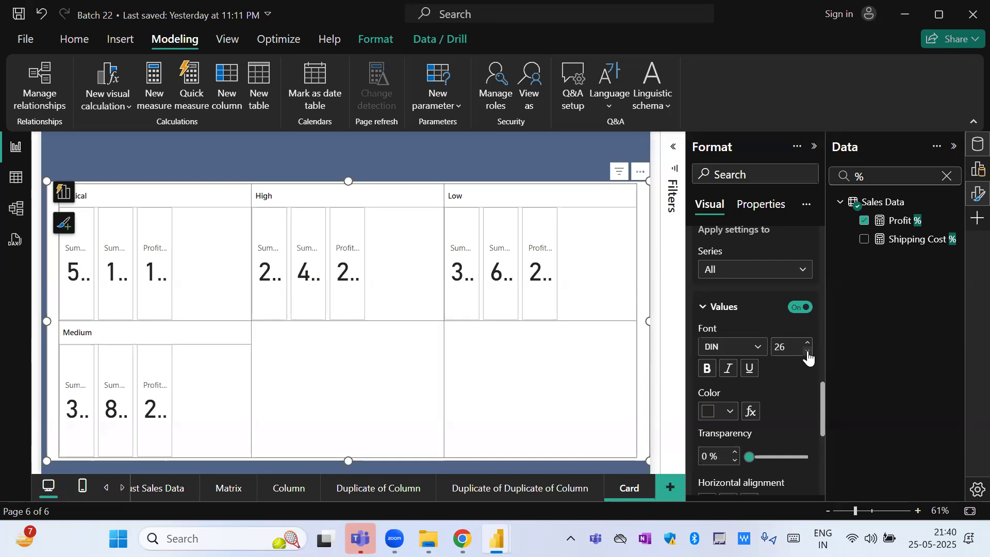
{"action": "left_click", "coordinate": [807, 353]}
{"action": "left_click", "coordinate": [808, 352]}
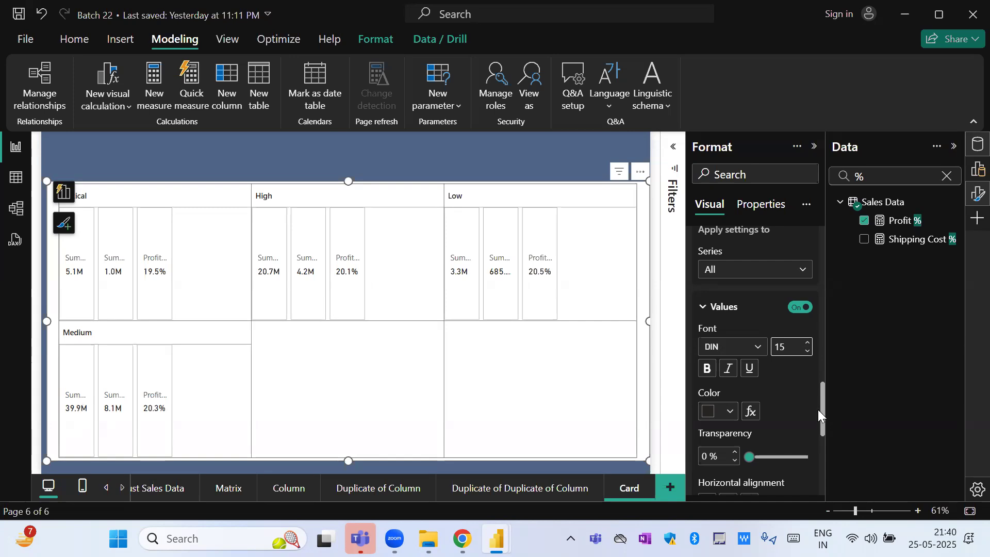
- Set the grid layout's maximum rows shown to 2 and the card shape's rounded corners to 19 px
{"action": "left_click_drag", "start_coordinate": [822, 409], "coordinate": [820, 305]}
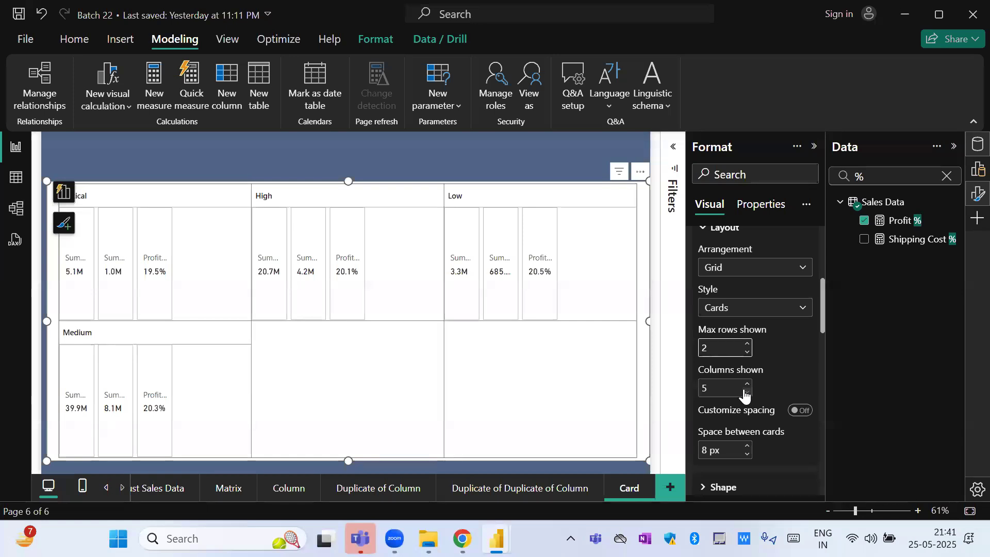
{"action": "left_click_drag", "start_coordinate": [822, 330], "coordinate": [819, 371]}
{"action": "left_click", "coordinate": [720, 297]}
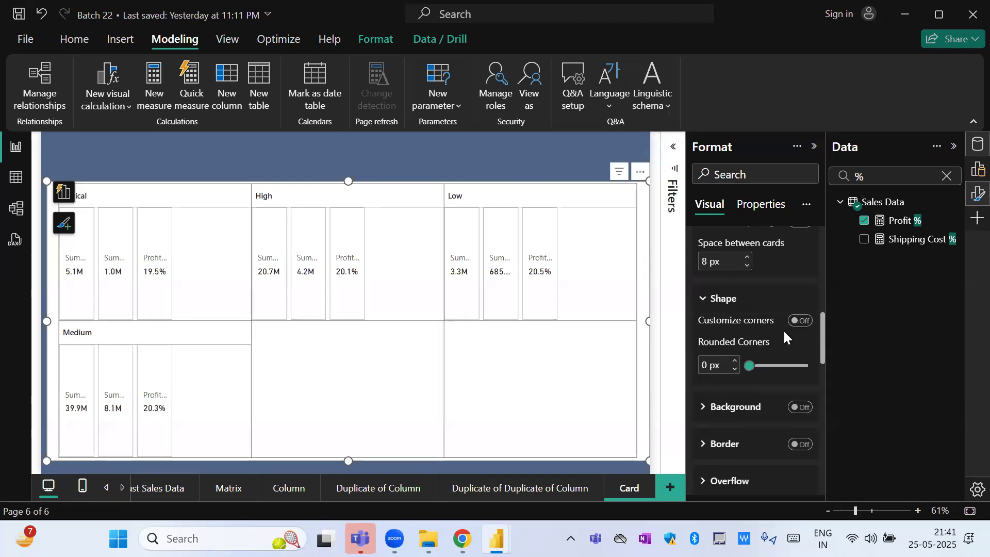
{"action": "left_click_drag", "start_coordinate": [754, 366], "coordinate": [764, 366]}
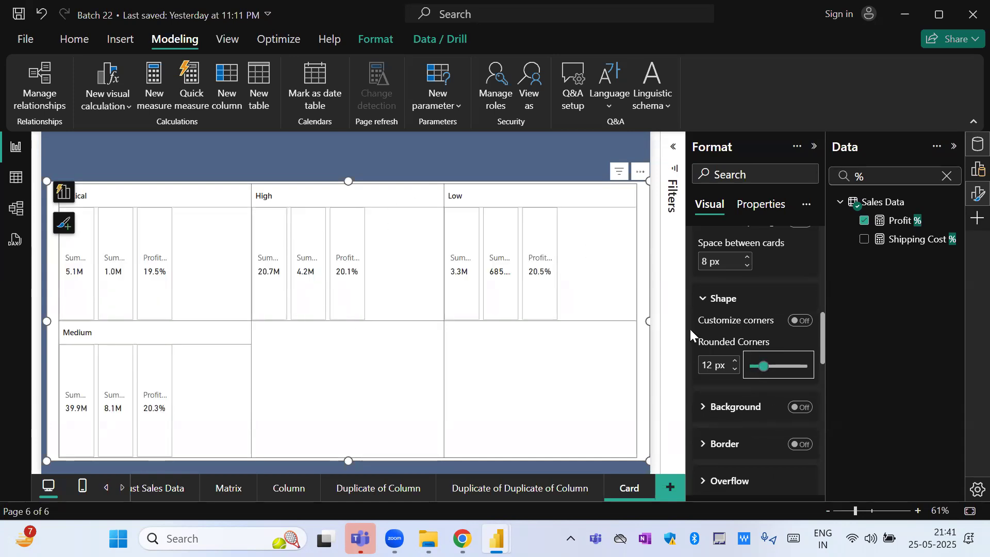
{"action": "left_click_drag", "start_coordinate": [764, 366], "coordinate": [772, 365]}
- Turn on the card layout background, try a dark orange fill and settle on dark gray
{"action": "left_click", "coordinate": [797, 408]}
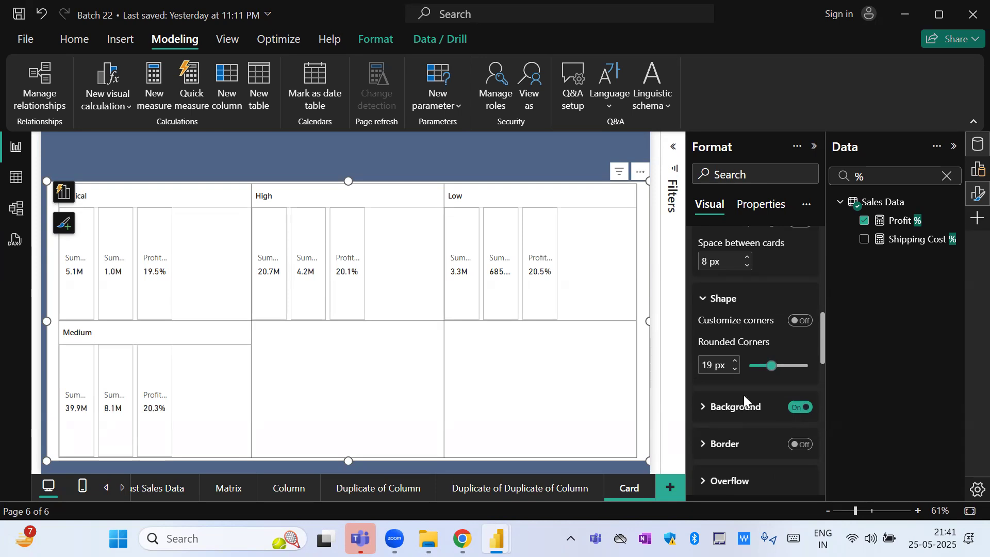
{"action": "left_click_drag", "start_coordinate": [825, 348], "coordinate": [820, 356]}
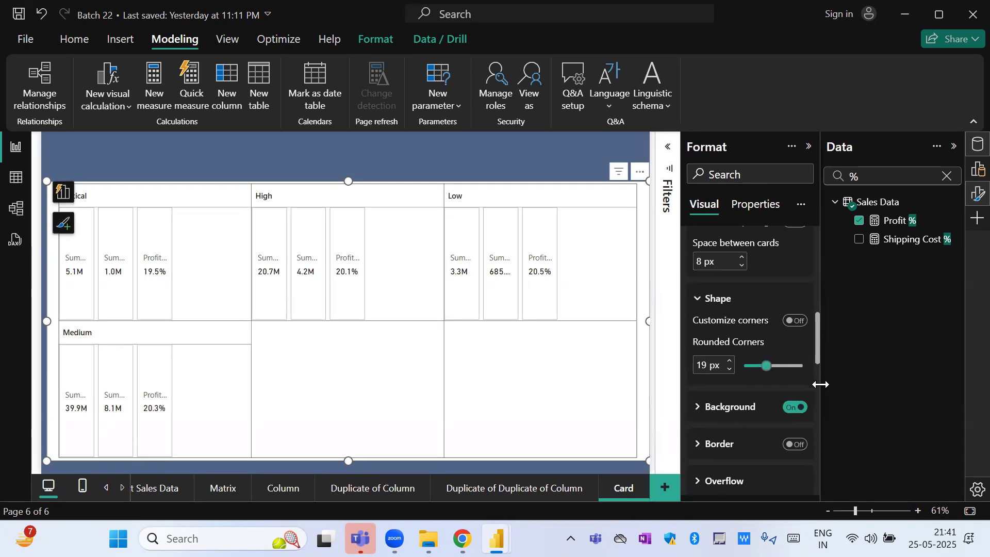
{"action": "scroll", "coordinate": [815, 372], "scroll_direction": "down", "scroll_amount": 3}
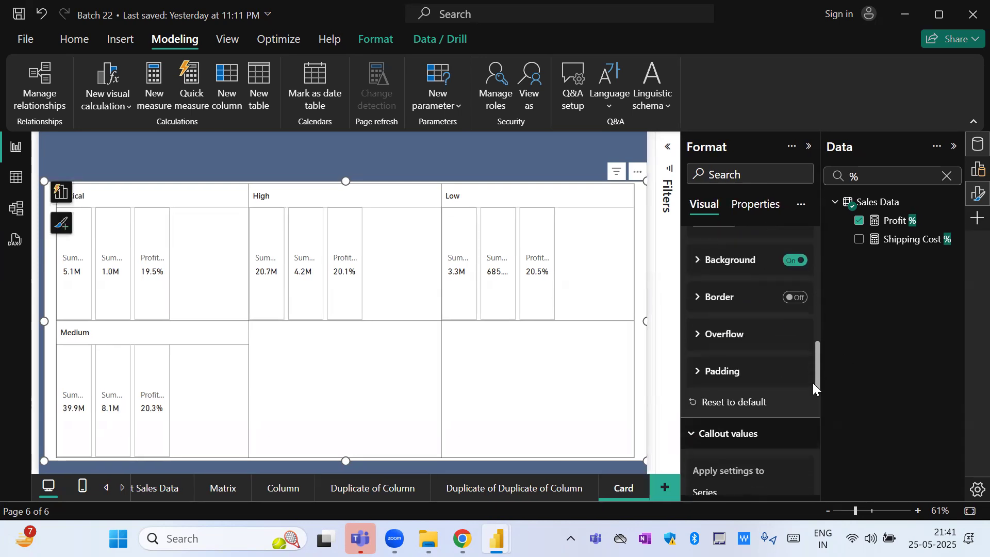
{"action": "left_click", "coordinate": [717, 260]}
{"action": "left_click", "coordinate": [726, 300]}
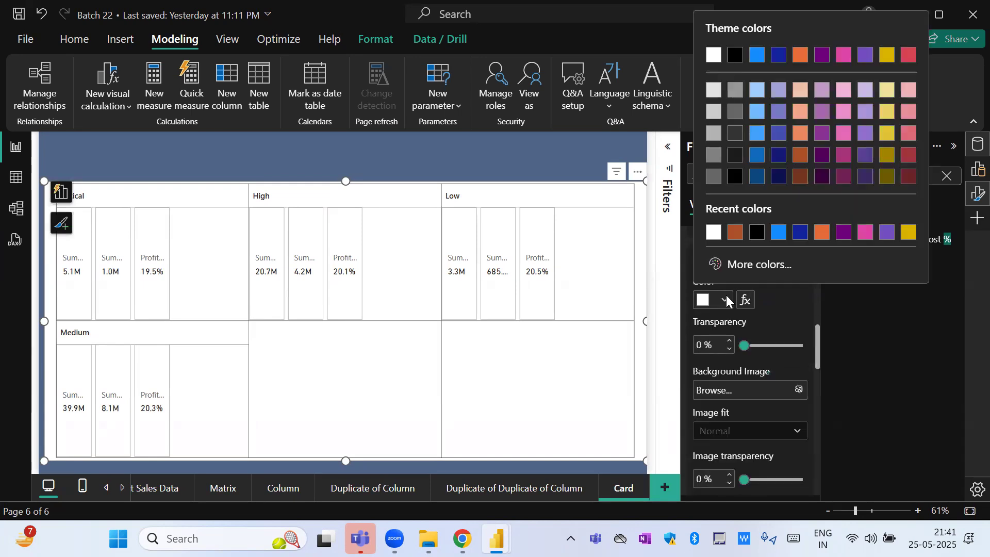
{"action": "left_click", "coordinate": [735, 233]}
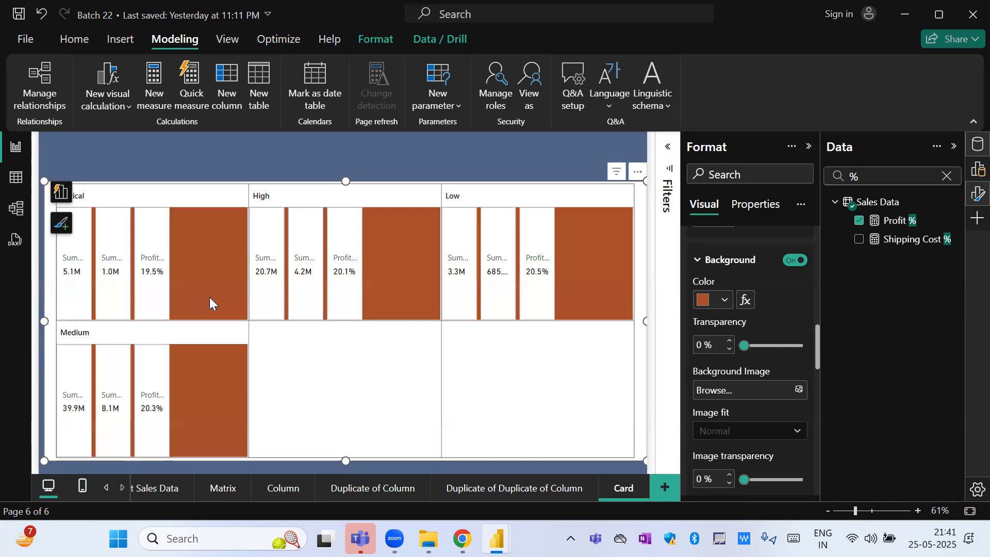
{"action": "left_click", "coordinate": [726, 300]}
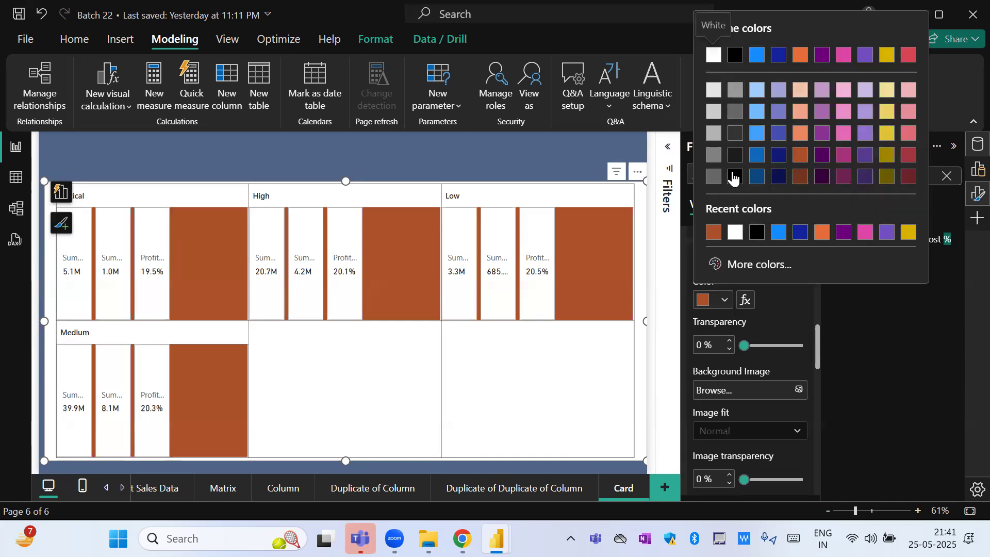
{"action": "left_click", "coordinate": [736, 110]}
- Set the callout labels' position to Below Value and turn on their text wrap
{"action": "mouse_move", "coordinate": [816, 348]}
{"action": "left_mouse_down"}
{"action": "mouse_move", "coordinate": [814, 379]}
{"action": "mouse_move", "coordinate": [814, 356]}
{"action": "left_mouse_up"}
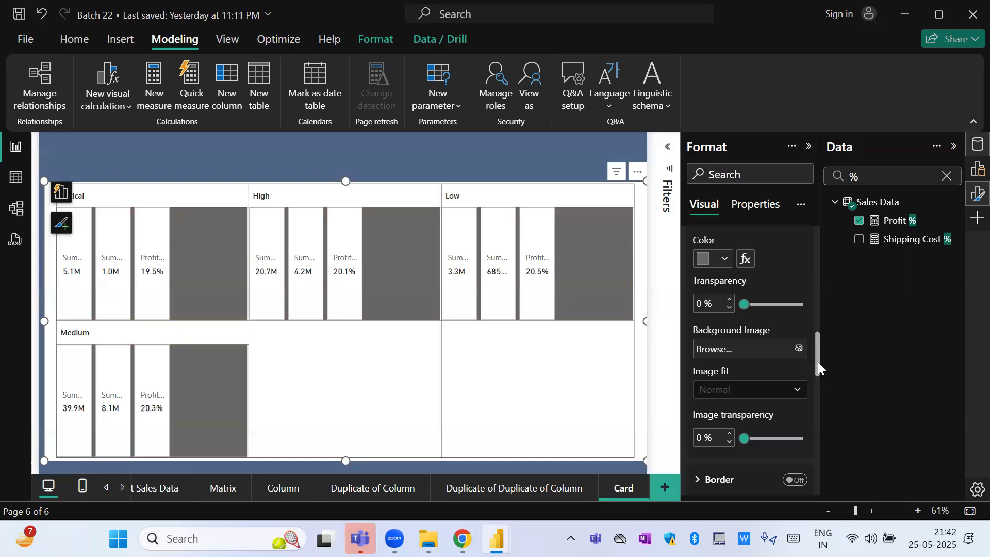
{"action": "left_click_drag", "start_coordinate": [818, 361], "coordinate": [809, 484]}
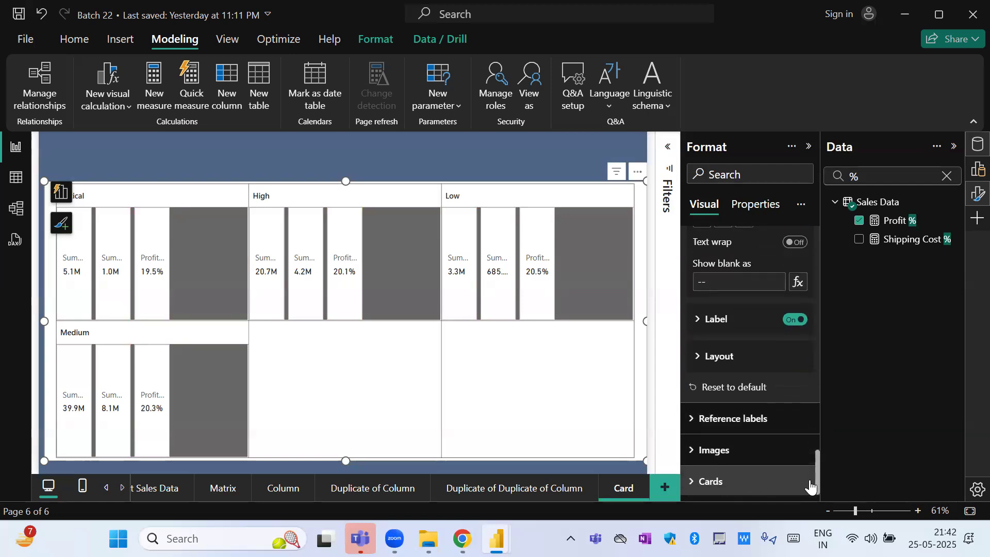
{"action": "left_click", "coordinate": [707, 323]}
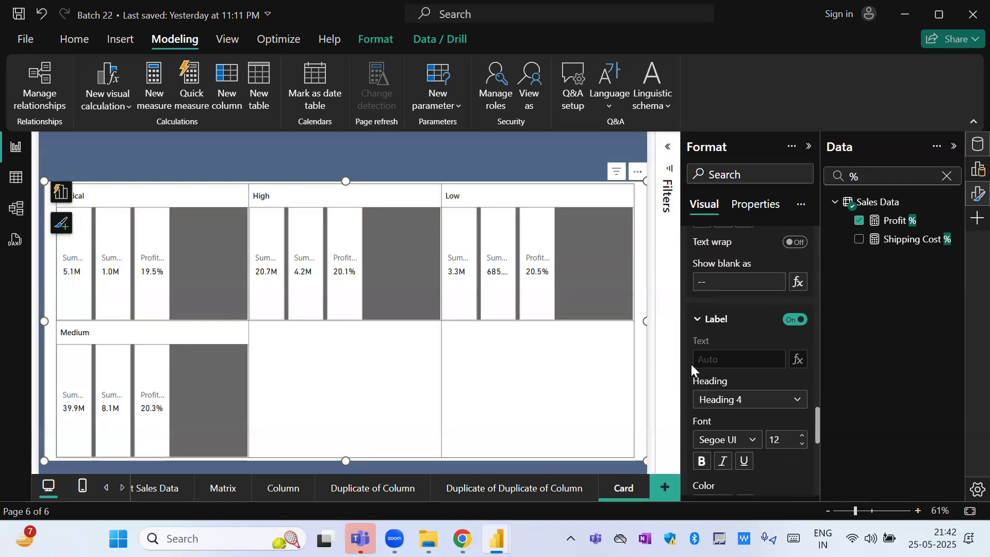
{"action": "left_click_drag", "start_coordinate": [818, 414], "coordinate": [813, 454]}
{"action": "left_click", "coordinate": [722, 312]}
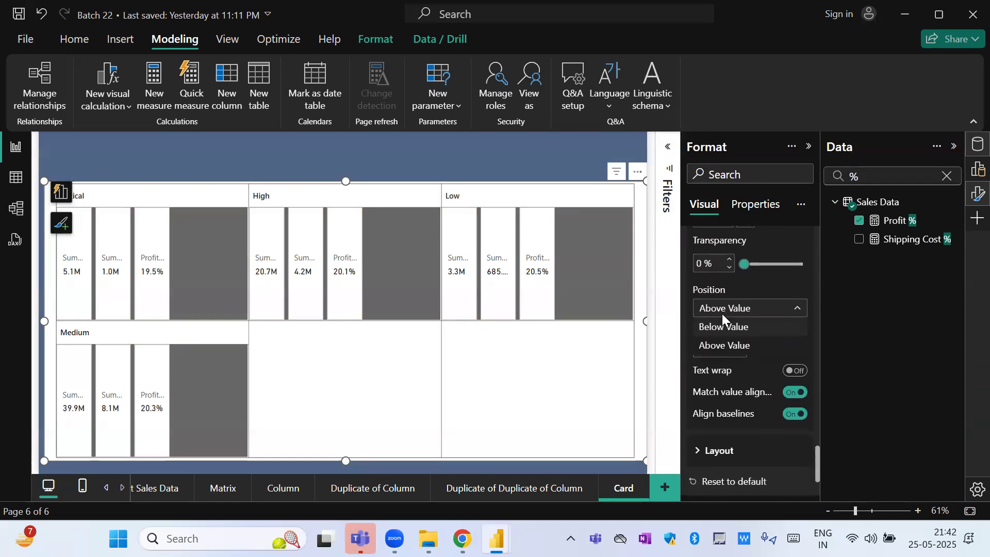
{"action": "left_click", "coordinate": [725, 347]}
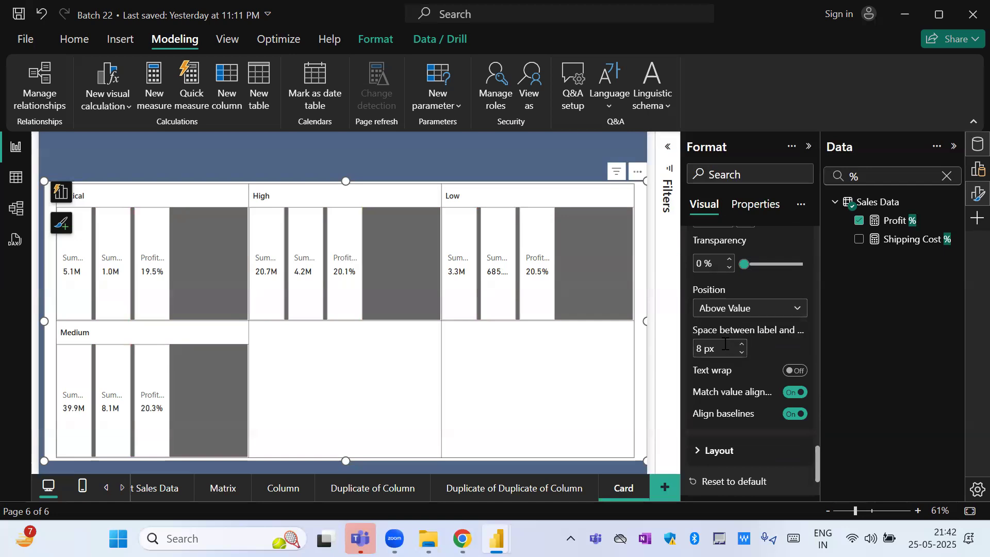
{"action": "left_click", "coordinate": [724, 308]}
{"action": "left_click", "coordinate": [726, 327]}
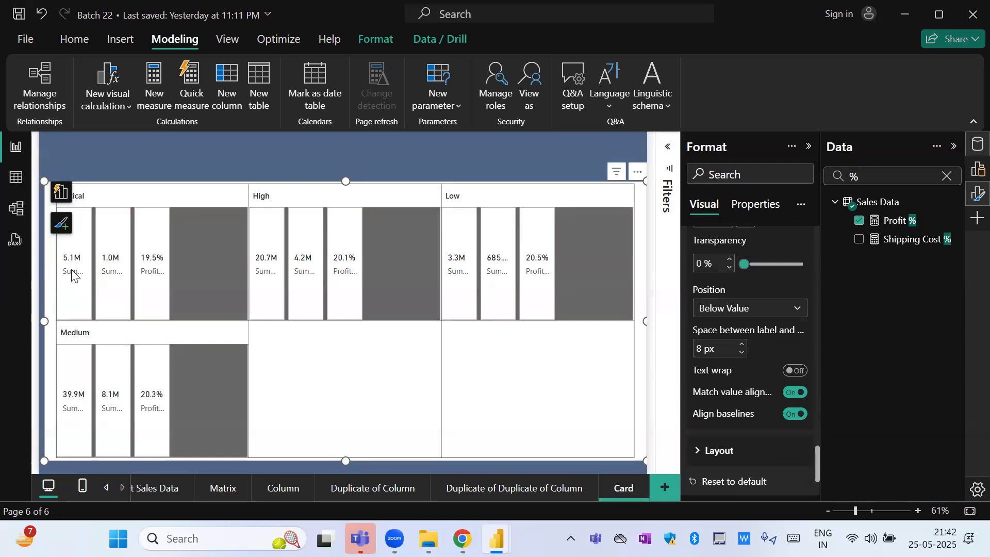
{"action": "left_click", "coordinate": [764, 309]}
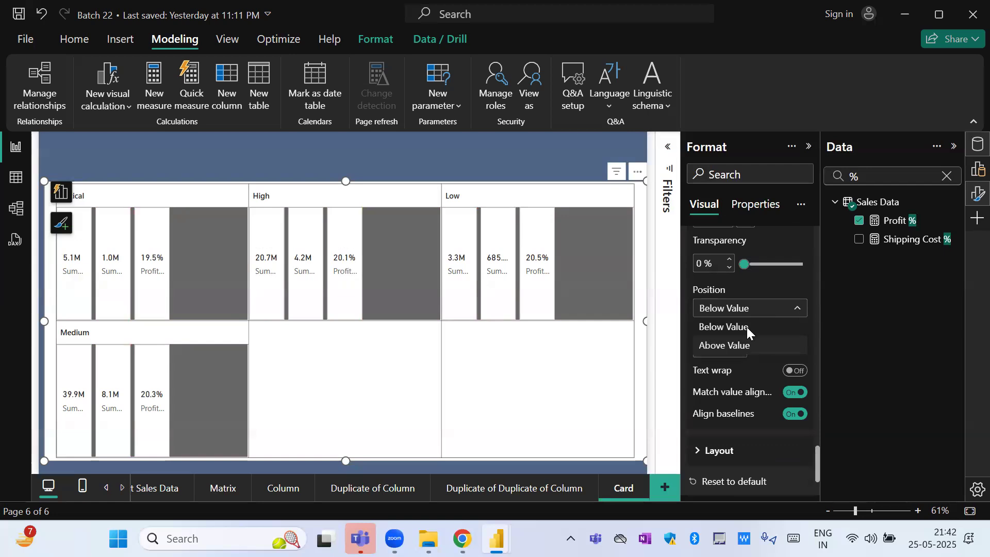
{"action": "left_click", "coordinate": [747, 326]}
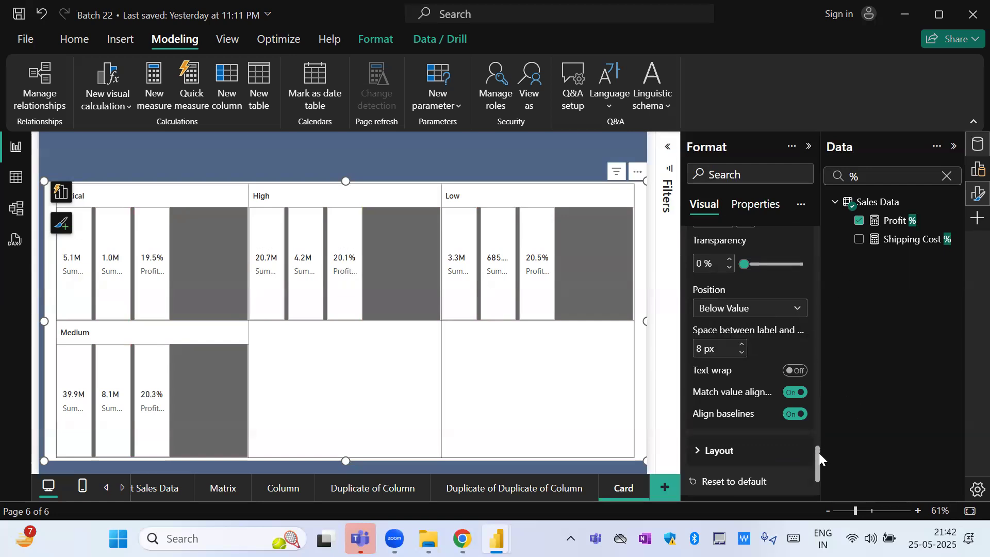
{"action": "left_click", "coordinate": [800, 372]}
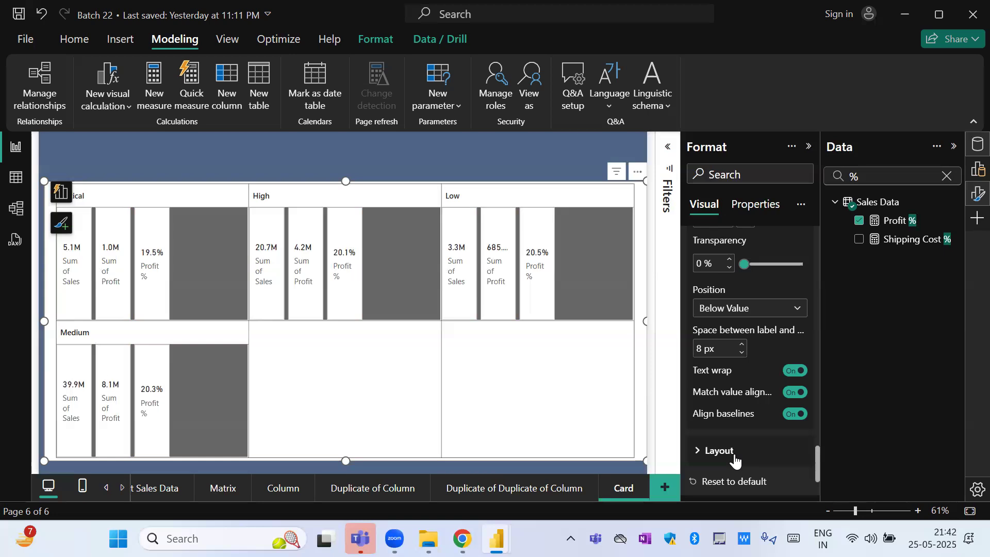
- Open the callout Layout and Reference labels settings and review the visual's assigned data and category fields
{"action": "left_click", "coordinate": [802, 453]}
{"action": "left_click_drag", "start_coordinate": [818, 447], "coordinate": [815, 484]}
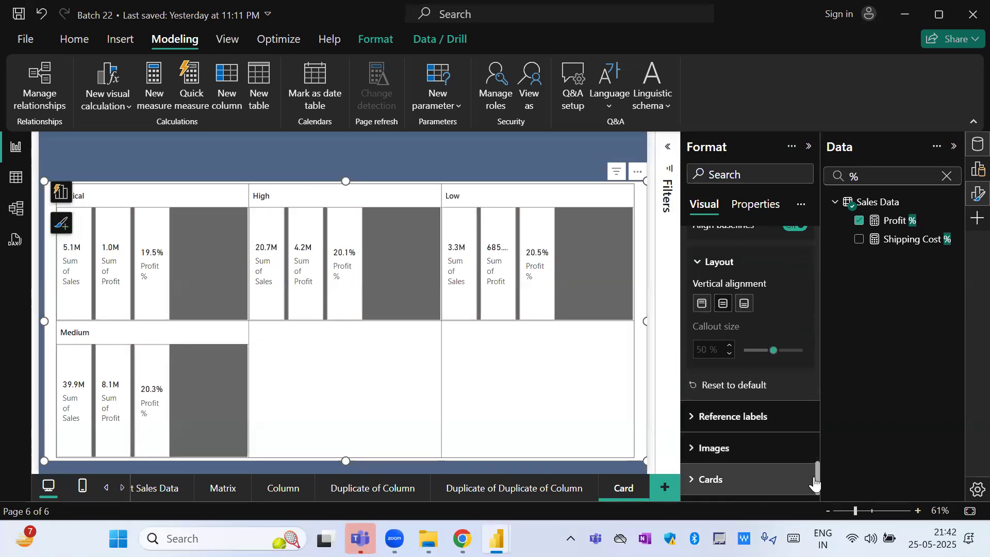
{"action": "left_click", "coordinate": [758, 419]}
{"action": "mouse_move", "coordinate": [819, 428]}
{"action": "left_mouse_down"}
{"action": "mouse_move", "coordinate": [814, 486]}
{"action": "mouse_move", "coordinate": [817, 426]}
{"action": "left_mouse_up"}
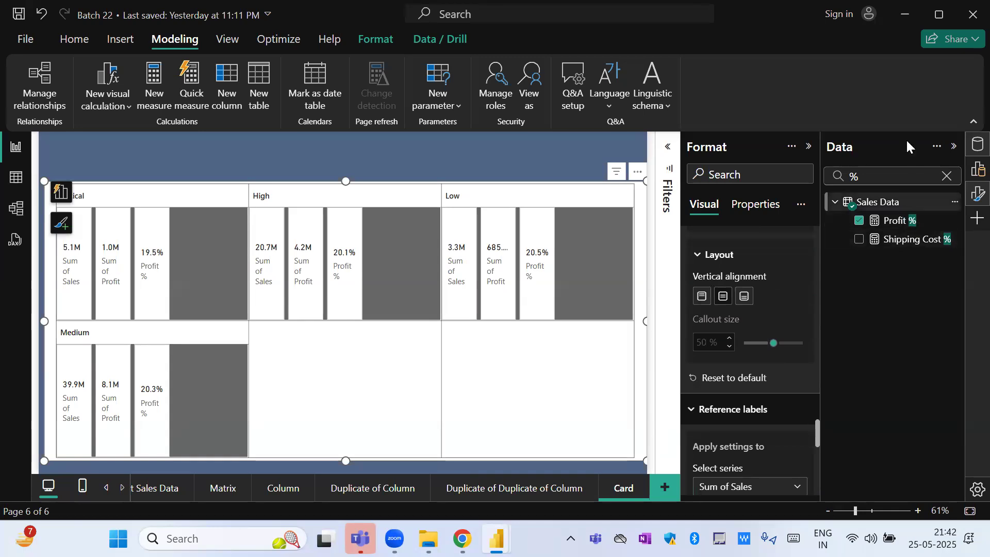
{"action": "left_click", "coordinate": [975, 171]}
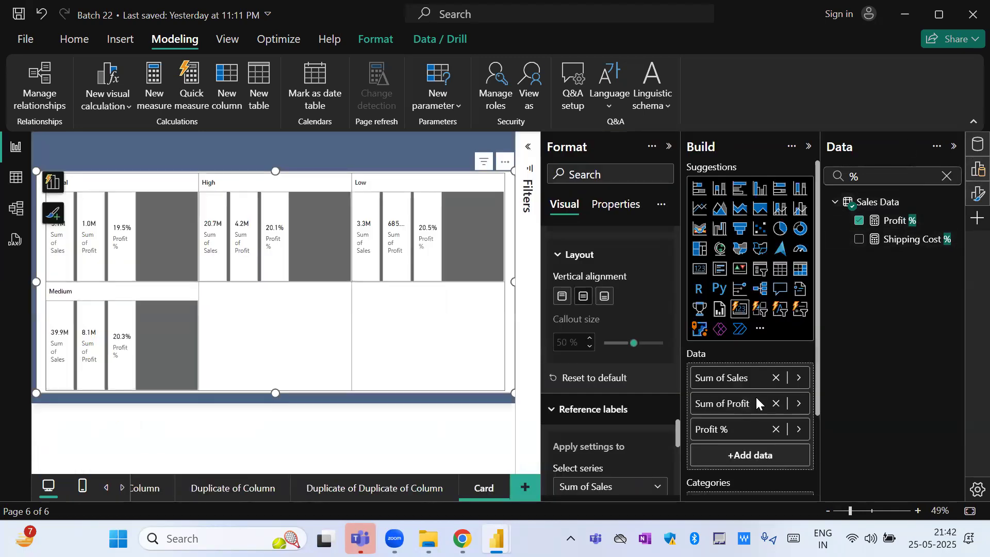
{"action": "left_click_drag", "start_coordinate": [817, 385], "coordinate": [817, 434]}
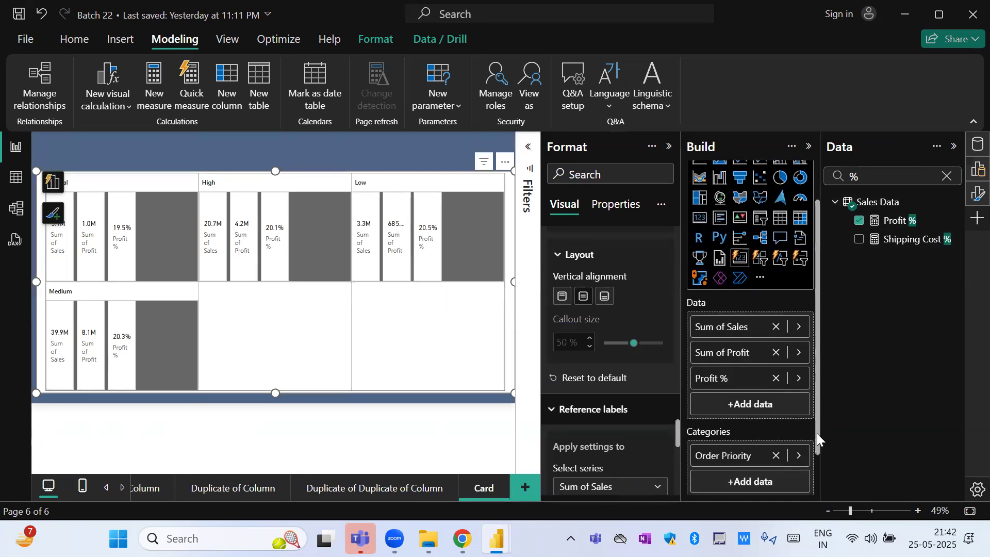
- Remove the Order Priority category and Profit % from the new card, then shrink it and place it below the multi-row card
{"action": "left_click", "coordinate": [777, 437]}
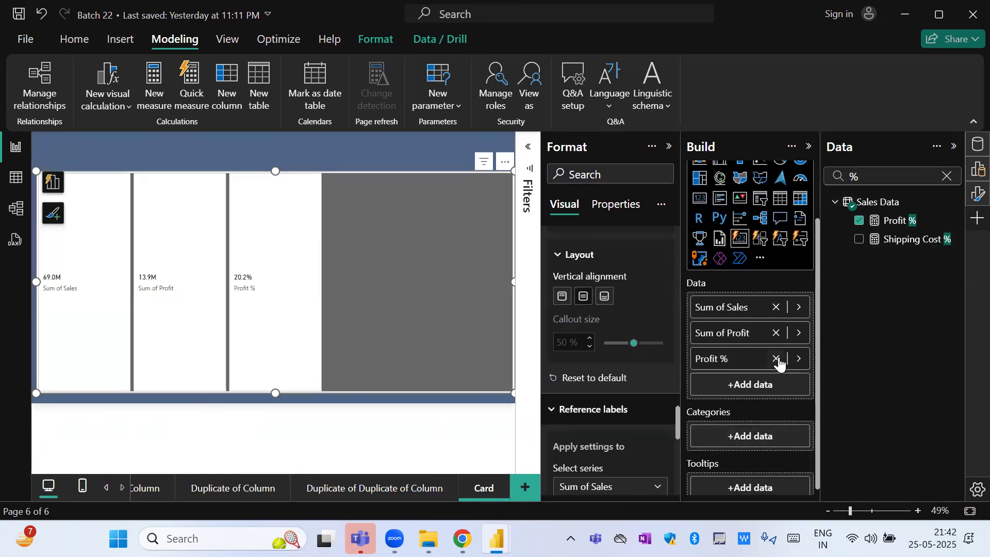
{"action": "left_click", "coordinate": [776, 358]}
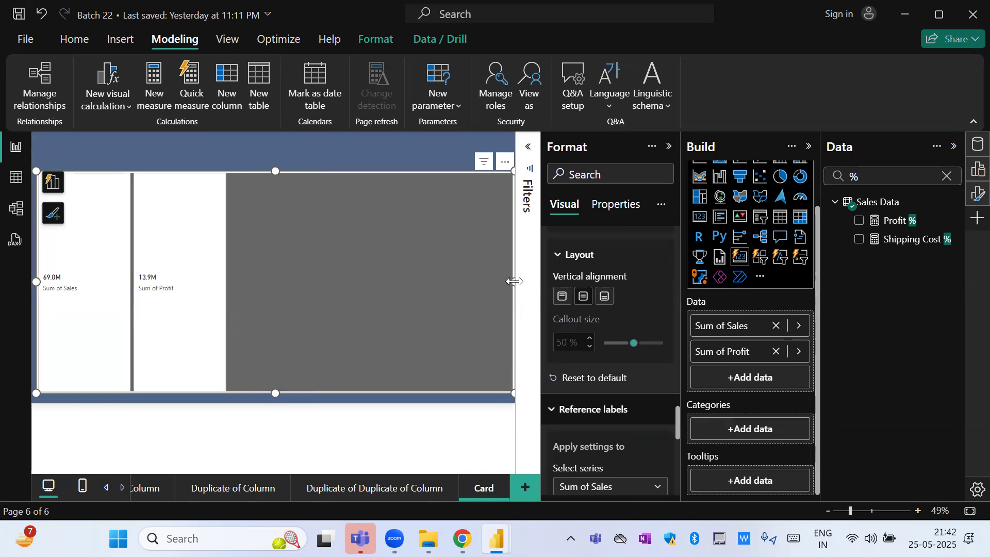
{"action": "left_click_drag", "start_coordinate": [514, 282], "coordinate": [303, 282]}
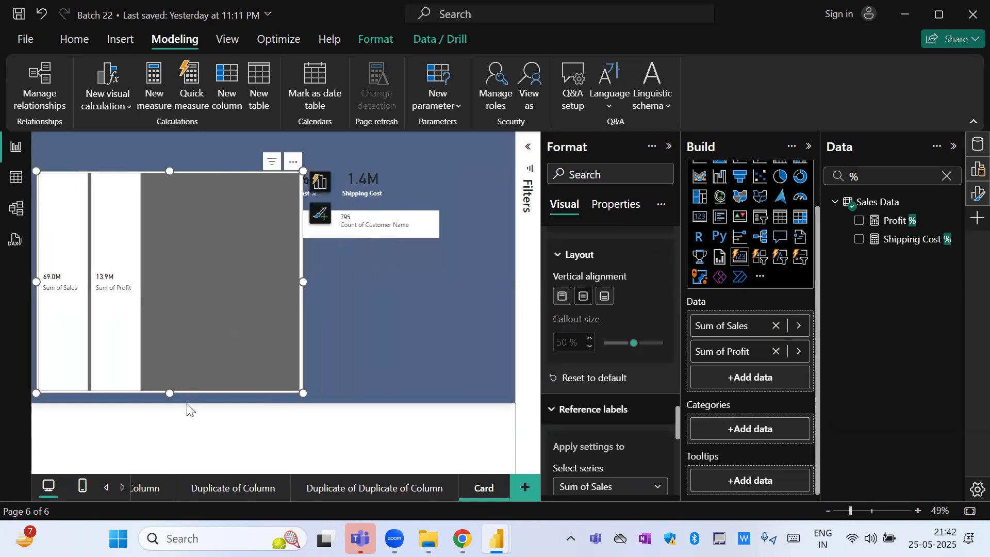
{"action": "left_click_drag", "start_coordinate": [172, 393], "coordinate": [213, 316]}
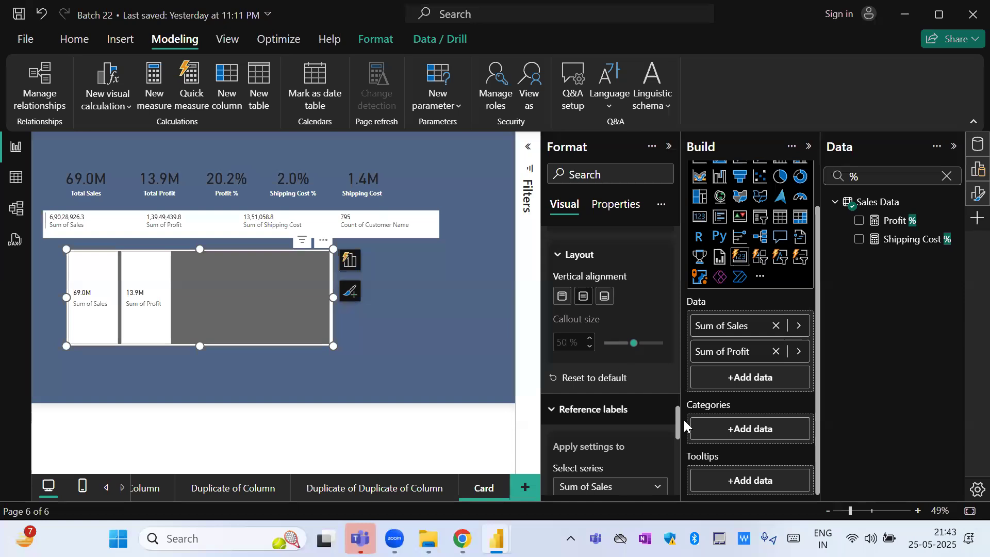
- Add Profit % as a reference label for the Sum of Profit series
{"action": "left_click_drag", "start_coordinate": [679, 419], "coordinate": [677, 442]}
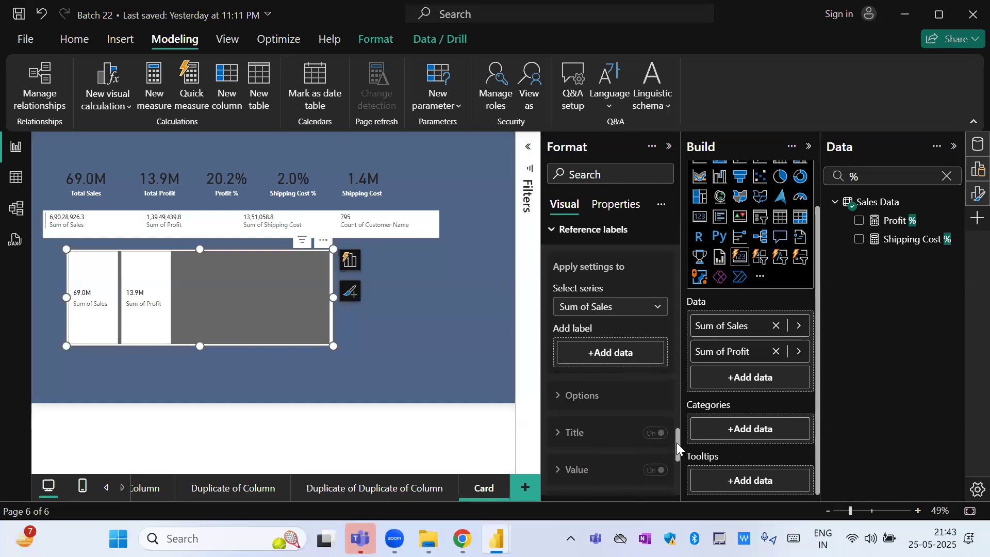
{"action": "left_click", "coordinate": [603, 308]}
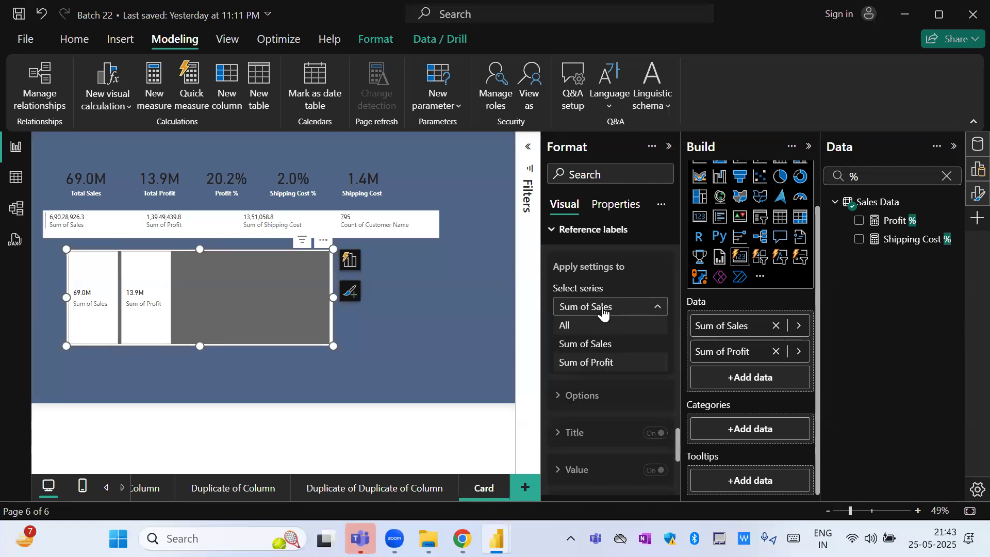
{"action": "left_click", "coordinate": [590, 363]}
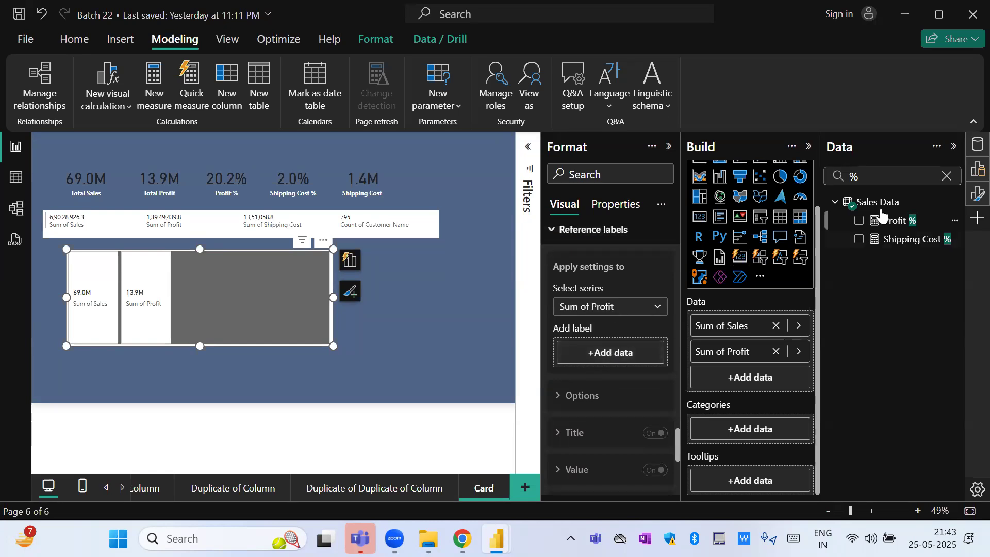
{"action": "left_click_drag", "start_coordinate": [895, 221], "coordinate": [644, 355]}
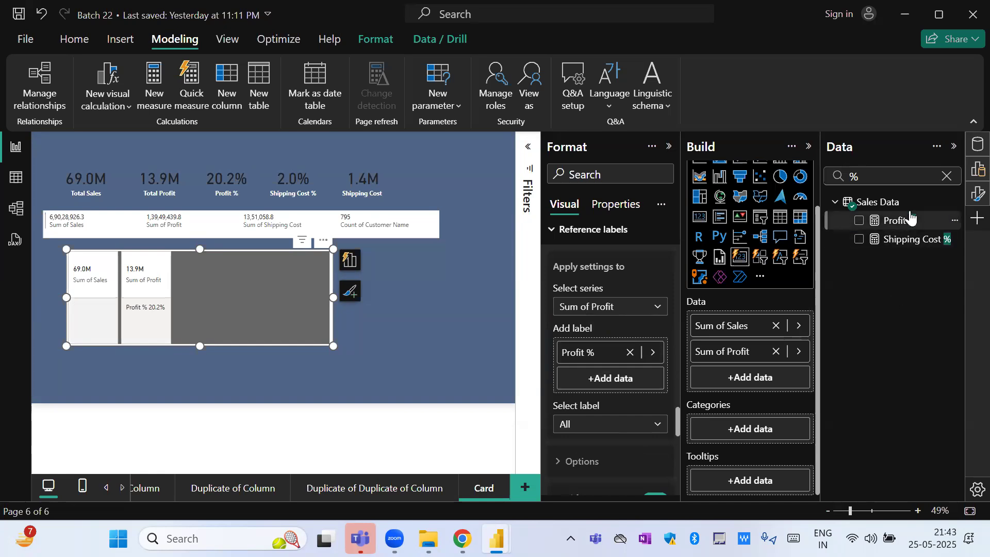
- Search the data fields for "sh" and add the Shipping Cost column to the new card's data
{"action": "double_click", "coordinate": [912, 178]}
{"action": "type", "text": "sh"}
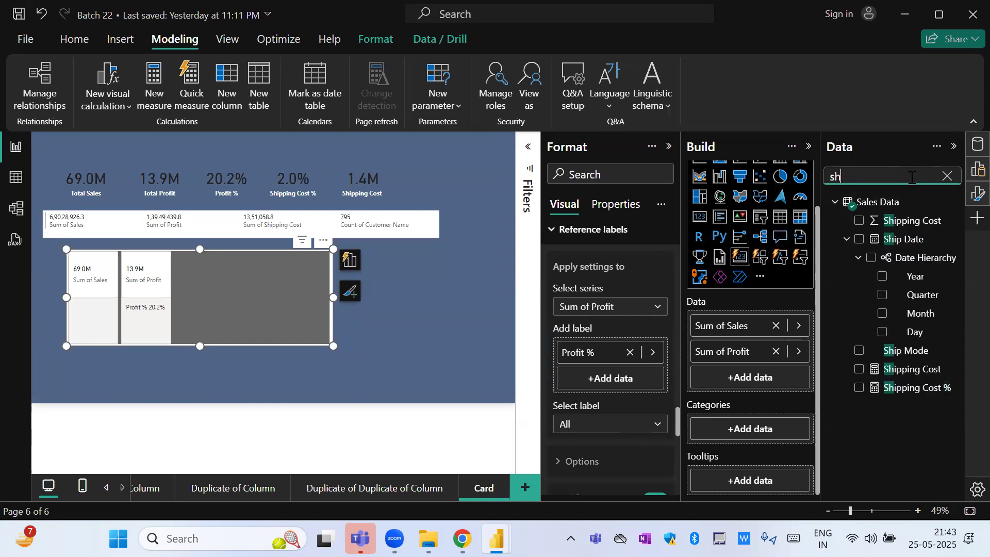
{"action": "left_click_drag", "start_coordinate": [912, 221], "coordinate": [800, 375]}
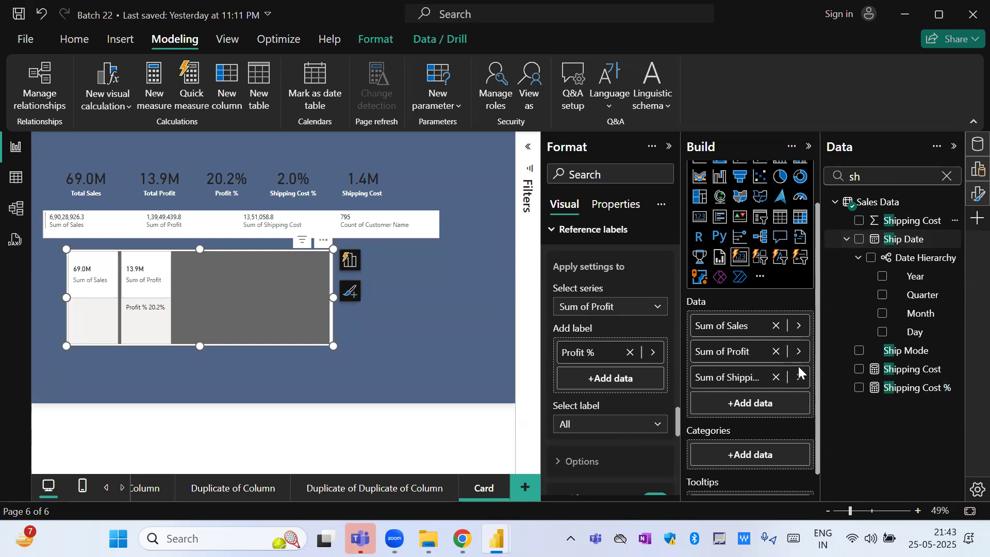
- Add Shipping Cost % as a reference label for the Sum of Shipping Cost series
{"action": "left_click", "coordinate": [608, 308]}
{"action": "left_click", "coordinate": [200, 331]}
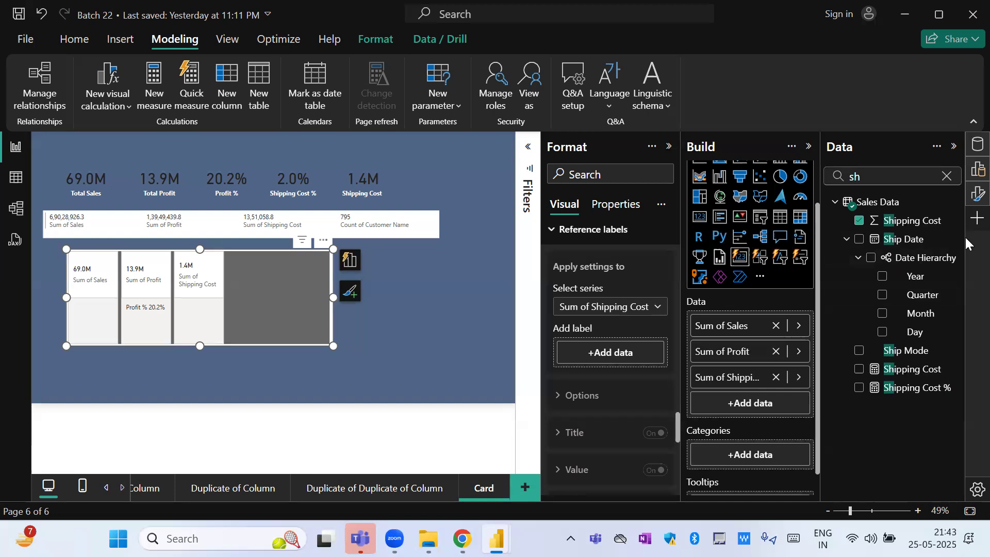
{"action": "left_click_drag", "start_coordinate": [916, 388], "coordinate": [640, 351]}
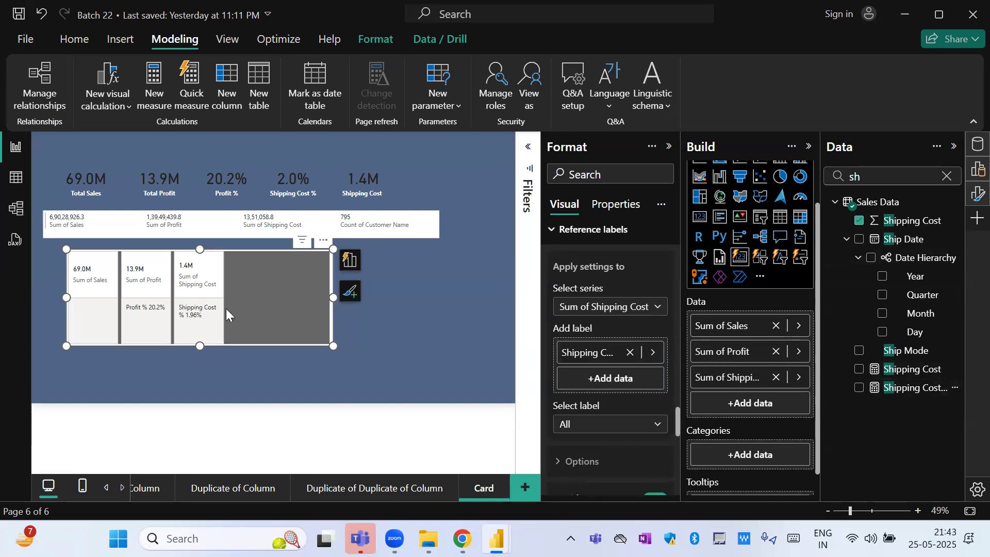
- Apply the reference label settings to Shipping Cost % only and open its title options
{"action": "left_click", "coordinate": [590, 425]}
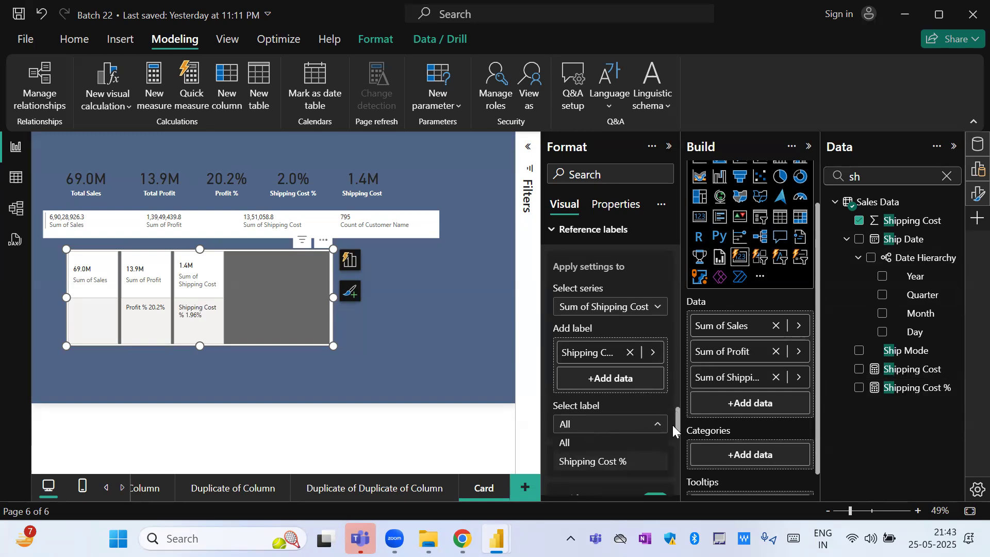
{"action": "left_click", "coordinate": [672, 426]}
{"action": "left_click_drag", "start_coordinate": [677, 424], "coordinate": [675, 444]}
{"action": "left_click", "coordinate": [595, 245]}
{"action": "left_click", "coordinate": [592, 281]}
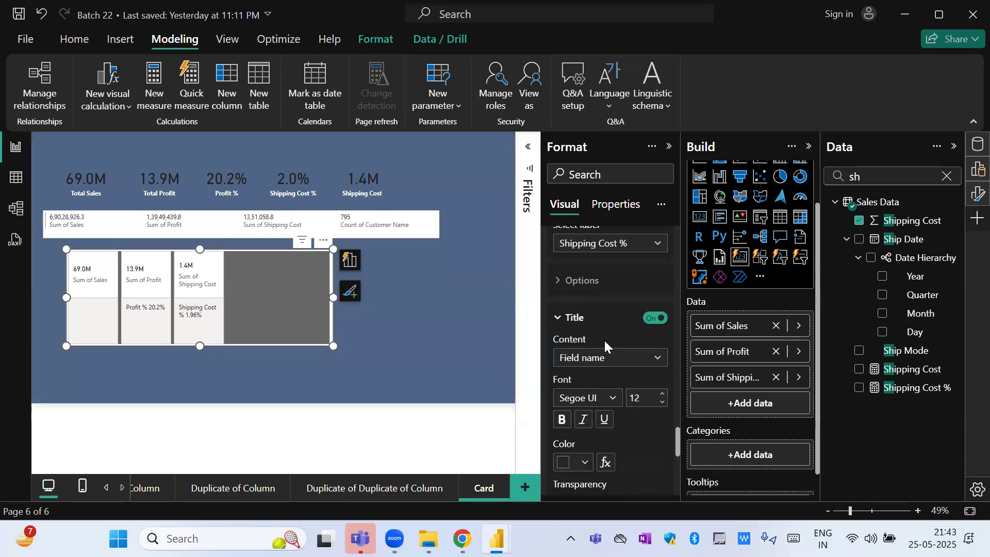
- Switch the reference label's title content to Custom and shorten its text to "%"
{"action": "left_click", "coordinate": [604, 358]}
{"action": "left_click", "coordinate": [594, 380]}
{"action": "left_click", "coordinate": [619, 398]}
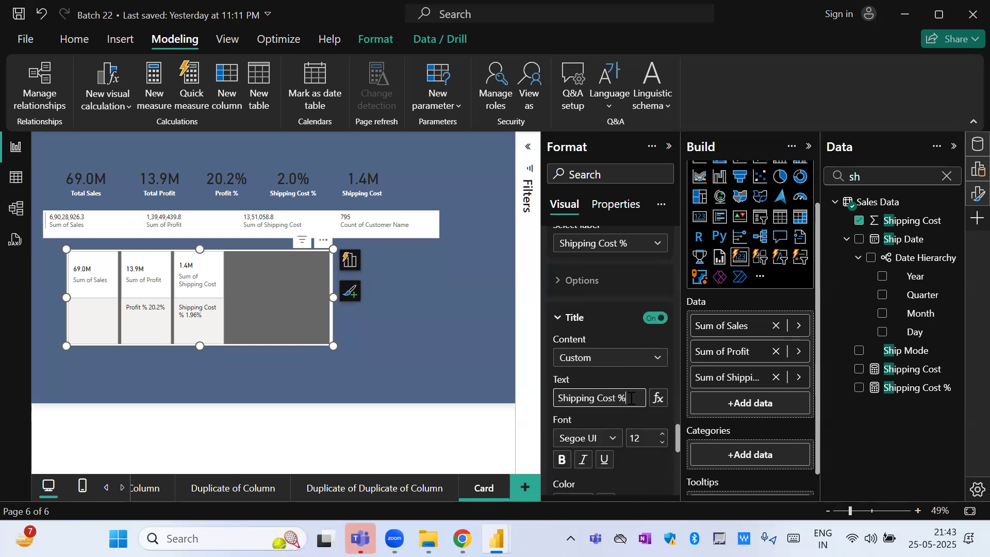
{"action": "key", "text": "ctrl+shift+Left"}
{"action": "key", "text": "ctrl+shift+Left"}
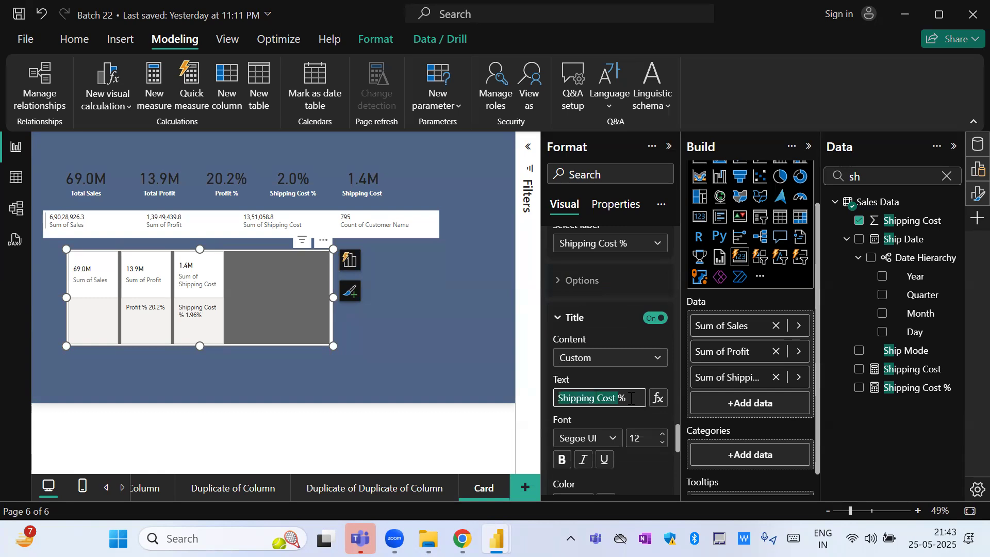
{"action": "key", "text": "BackSpace"}
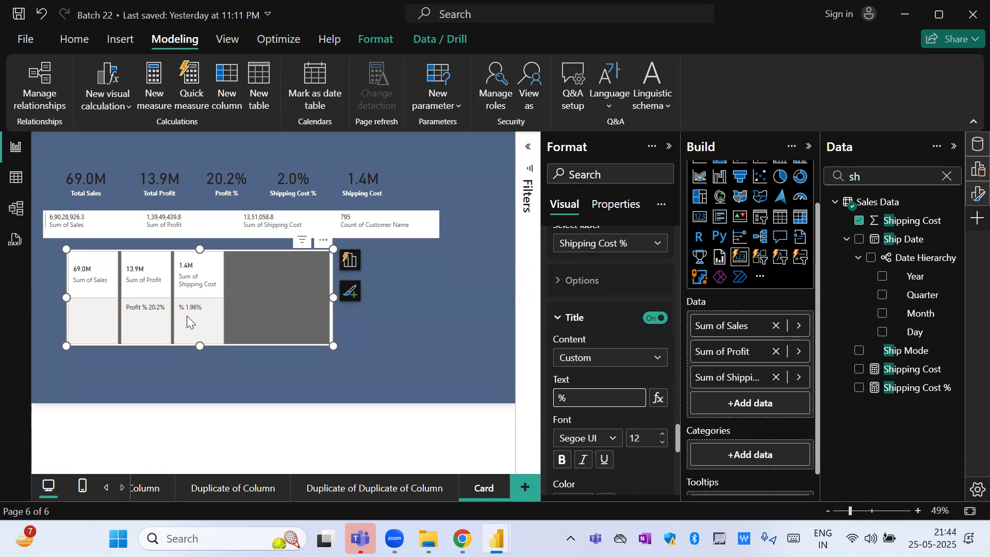
- Restore the reference label's title content to Field name and close the title options
{"action": "left_click", "coordinate": [610, 359]}
{"action": "left_click", "coordinate": [596, 395]}
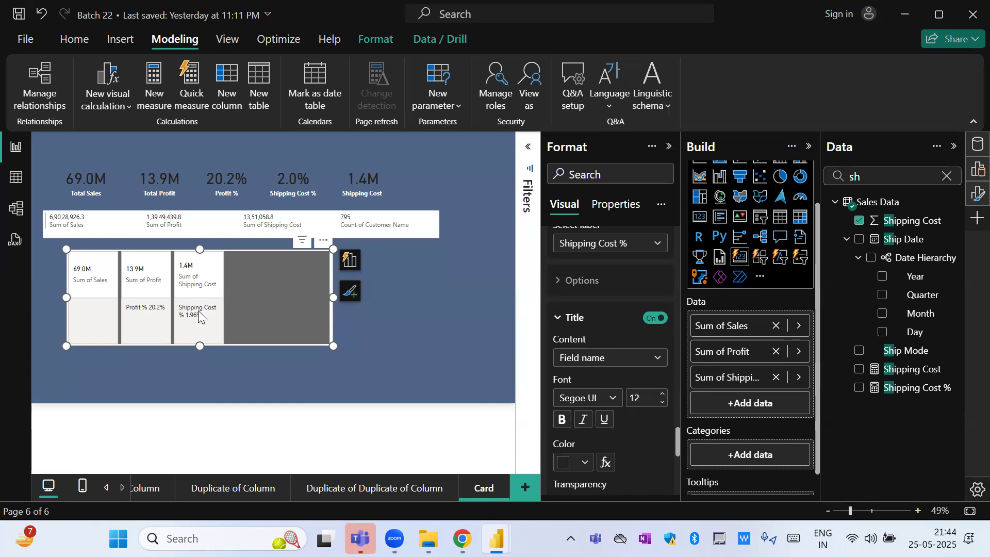
{"action": "left_click", "coordinate": [572, 357]}
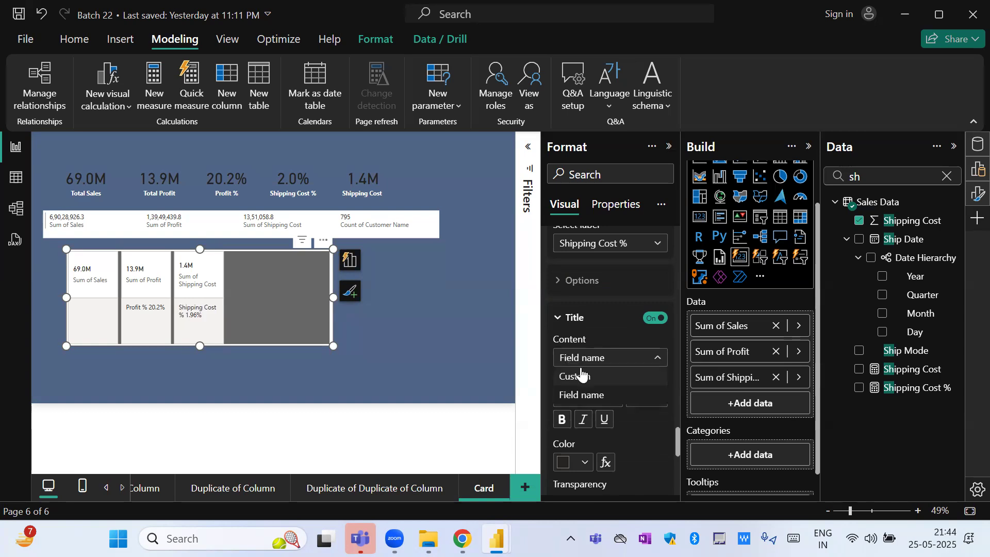
{"action": "left_click", "coordinate": [584, 319]}
{"action": "left_click", "coordinate": [598, 319]}
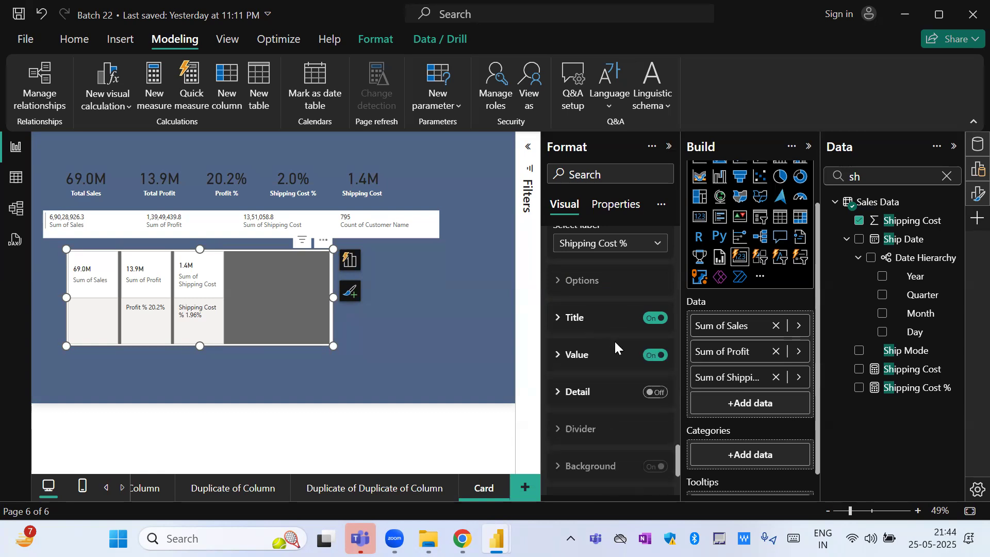
- Make the Shipping Cost % reference label's value bold, try a dark blue color and settle on dark pink
{"action": "left_click", "coordinate": [603, 360]}
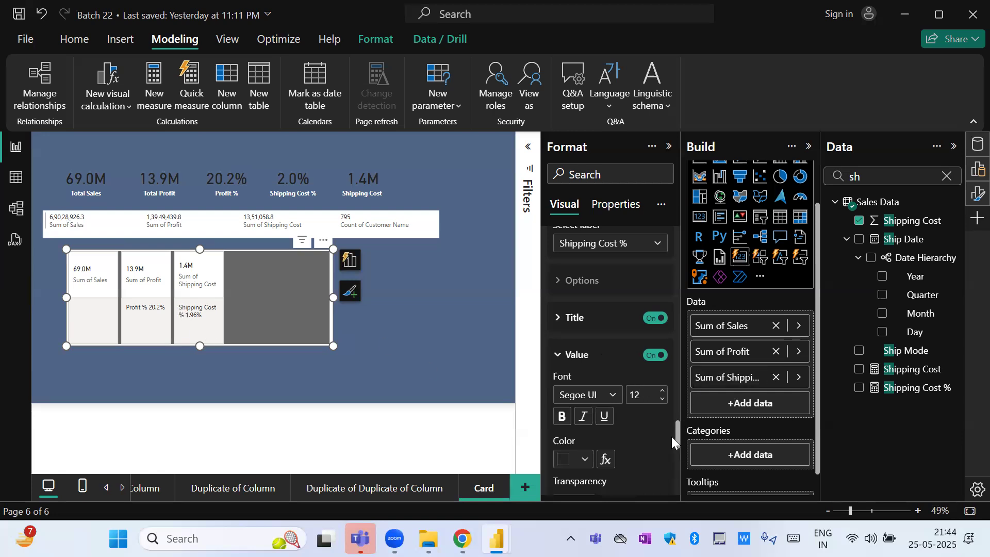
{"action": "left_click", "coordinate": [562, 417]}
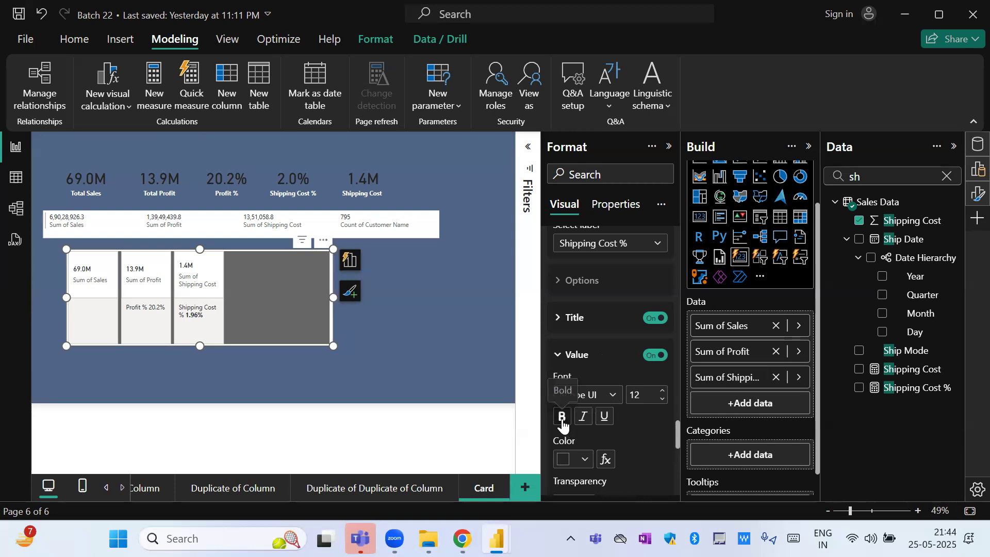
{"action": "left_click_drag", "start_coordinate": [679, 432], "coordinate": [677, 449]}
{"action": "left_click", "coordinate": [586, 288]}
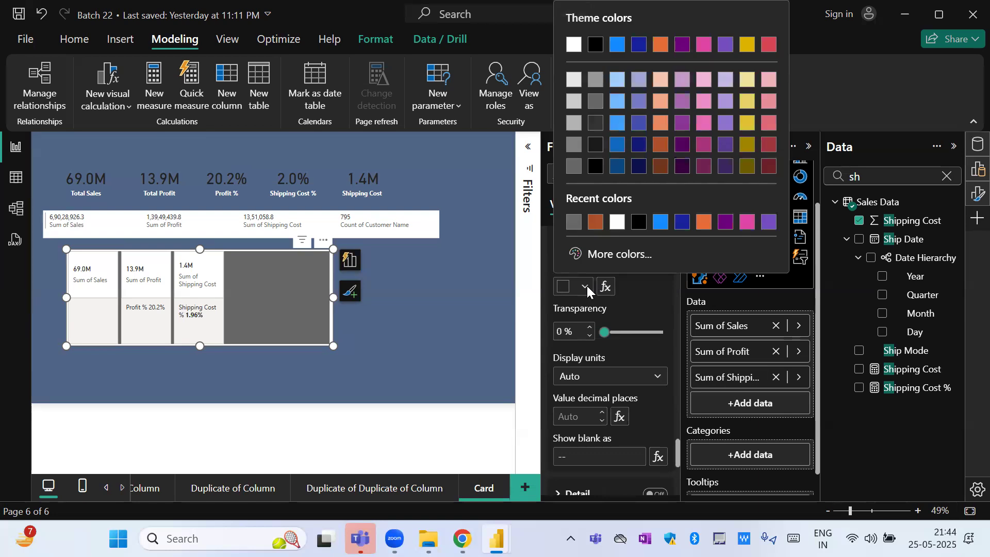
{"action": "left_click", "coordinate": [639, 169]}
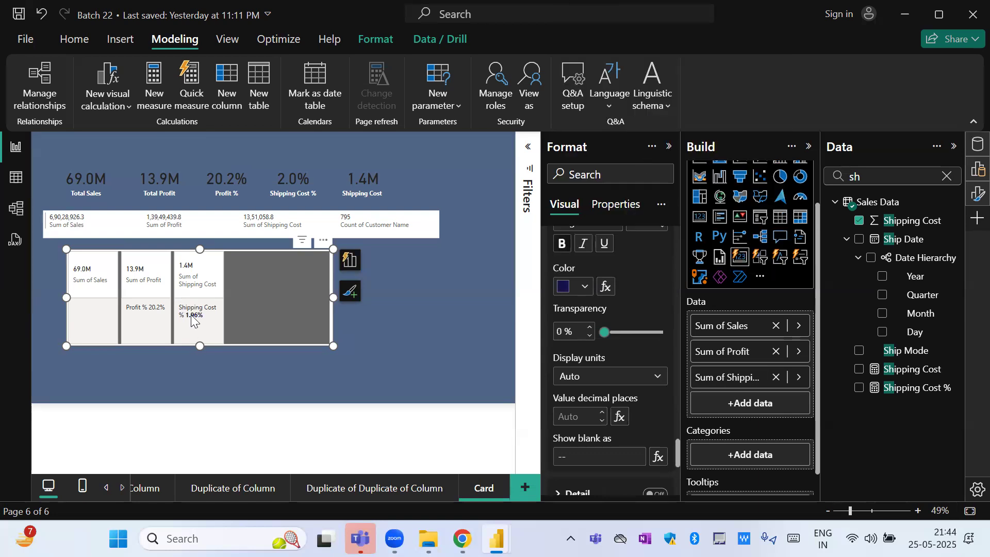
{"action": "left_click", "coordinate": [591, 287]}
{"action": "left_click", "coordinate": [707, 149]}
- Turn on the reference label's detail and assign Shipping Cost % as its data
{"action": "left_click_drag", "start_coordinate": [677, 450], "coordinate": [676, 467]}
{"action": "left_click", "coordinate": [657, 336]}
{"action": "left_click", "coordinate": [582, 338]}
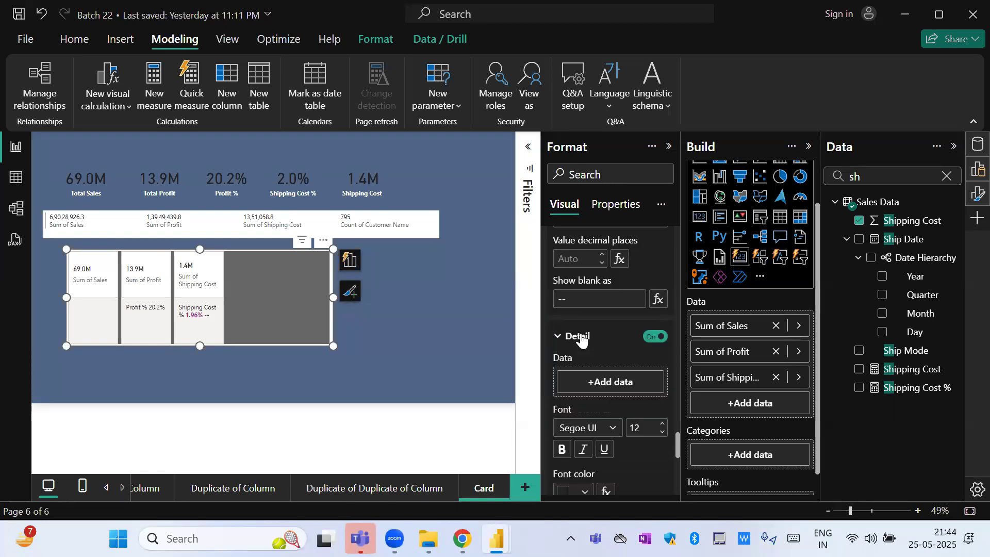
{"action": "left_click_drag", "start_coordinate": [912, 388], "coordinate": [645, 383]}
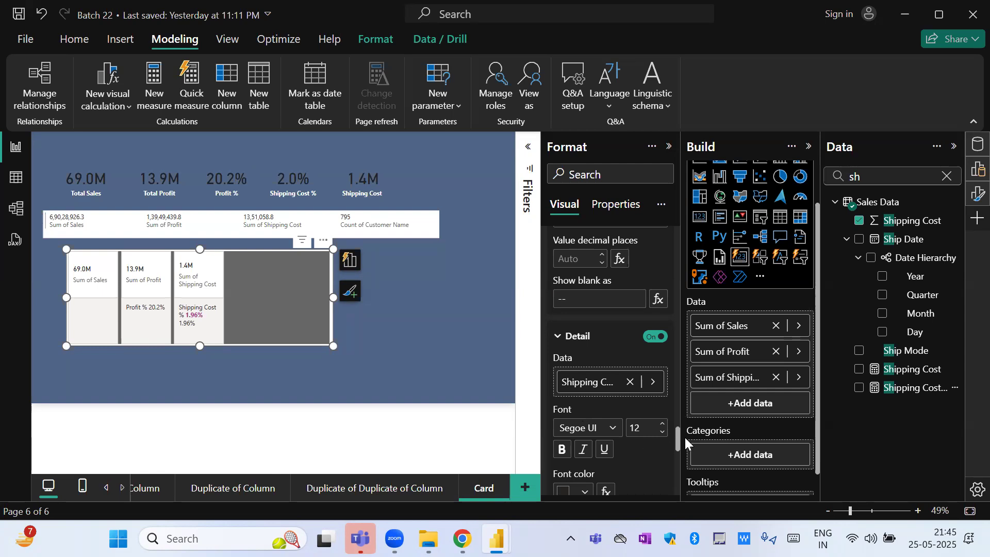
- Open the card visual's Images and Cards settings and review their options
{"action": "left_click_drag", "start_coordinate": [677, 438], "coordinate": [675, 494]}
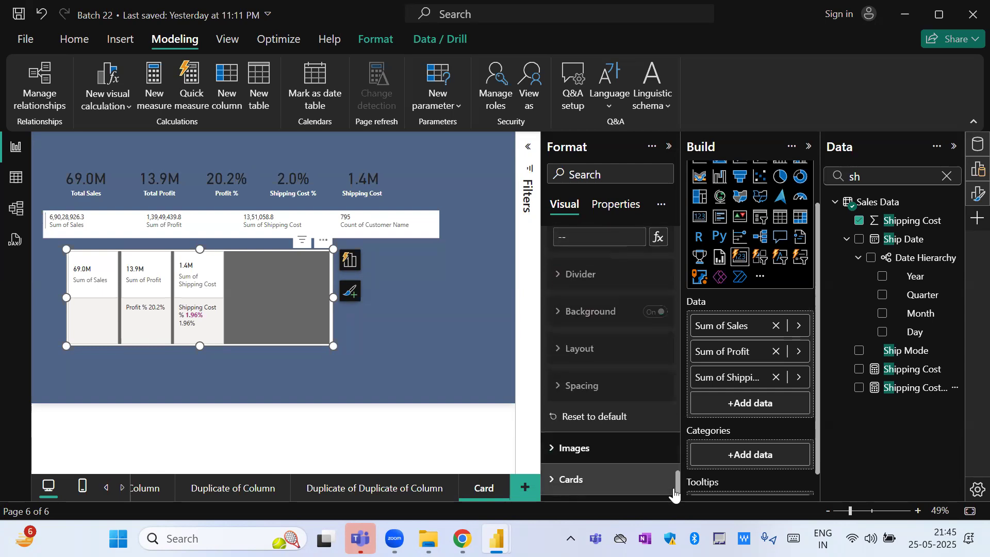
{"action": "left_click", "coordinate": [583, 450]}
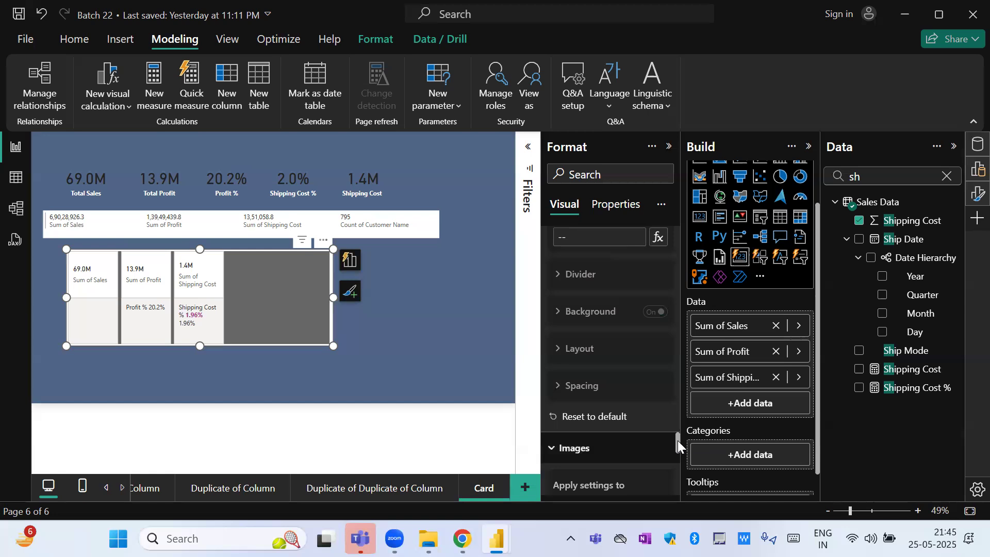
{"action": "left_click_drag", "start_coordinate": [677, 440], "coordinate": [676, 503]}
{"action": "left_click", "coordinate": [593, 482]}
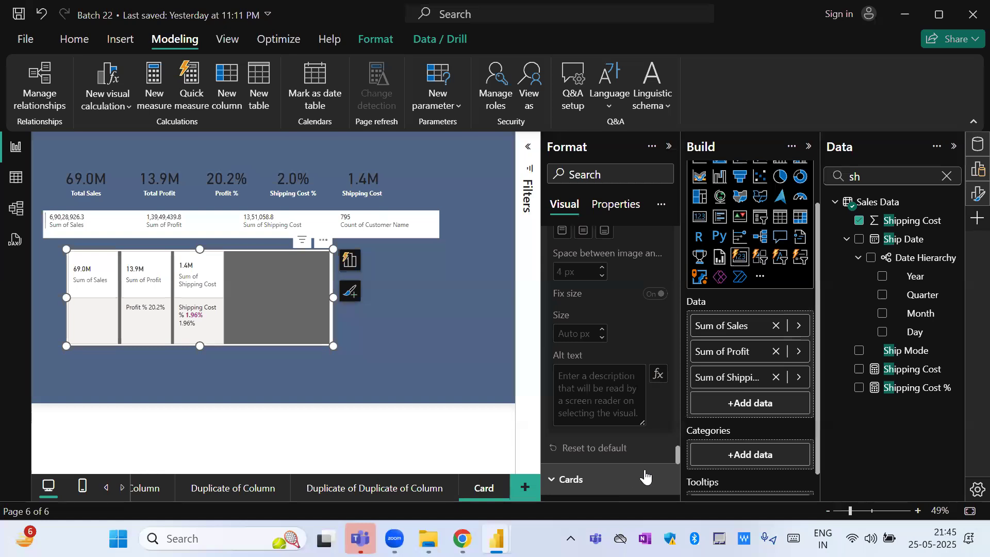
{"action": "left_click_drag", "start_coordinate": [677, 450], "coordinate": [676, 469]}
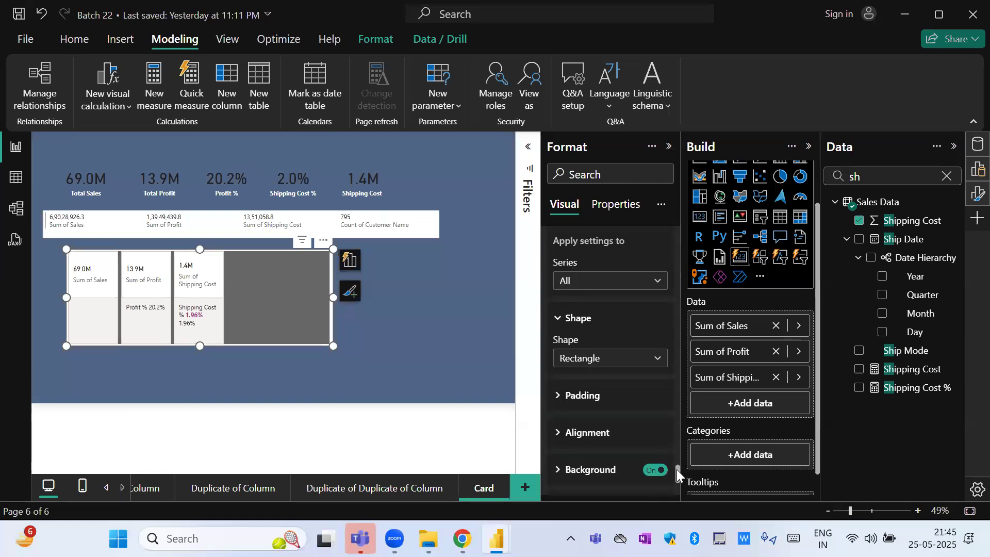
- Try applying the Cards settings to Sum of Sales only, then return the series to All
{"action": "left_click", "coordinate": [607, 284]}
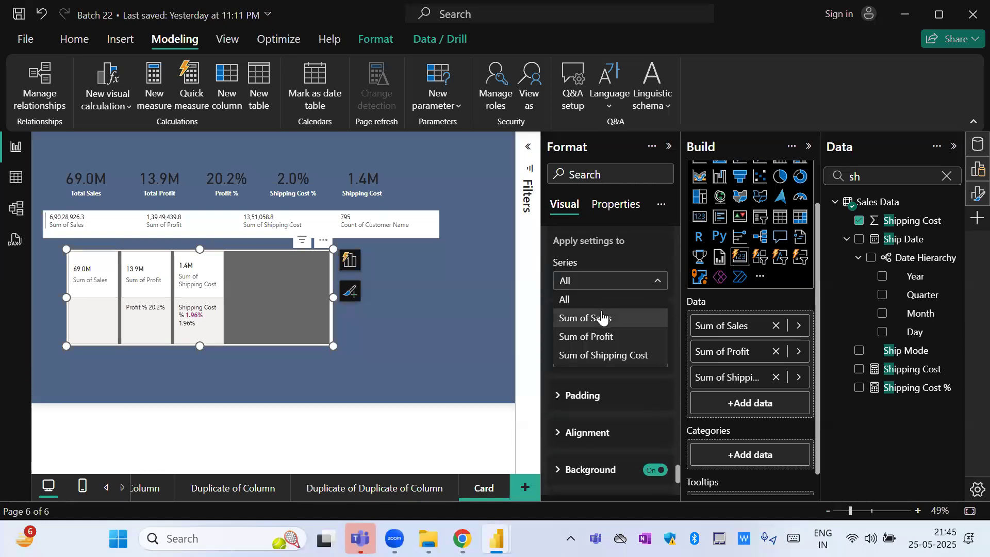
{"action": "left_click", "coordinate": [601, 316]}
{"action": "left_click", "coordinate": [596, 284]}
{"action": "left_click", "coordinate": [584, 299]}
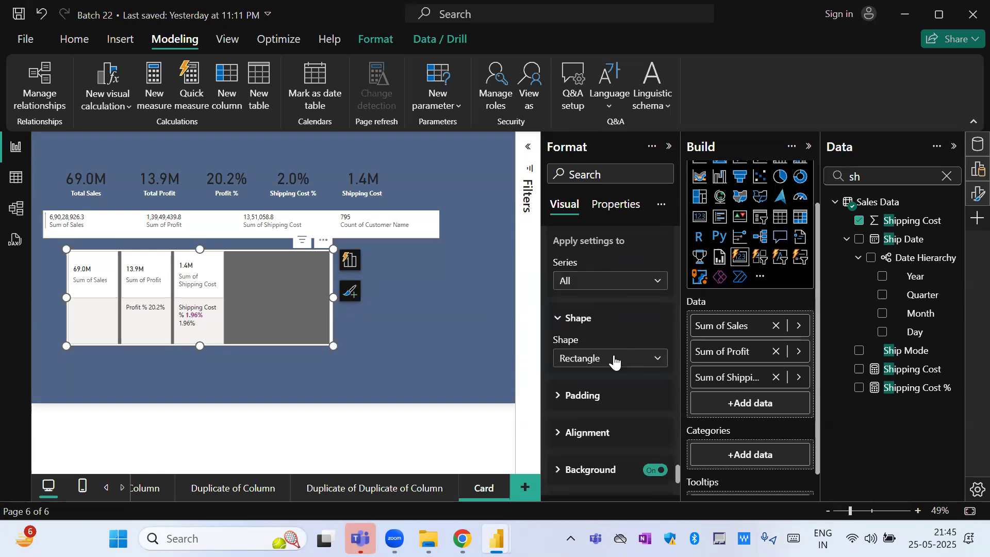
- Try the Rounded Rectangle shape for all cards and settle on Snipped tab, both top
{"action": "left_click", "coordinate": [614, 363]}
{"action": "left_click", "coordinate": [614, 395]}
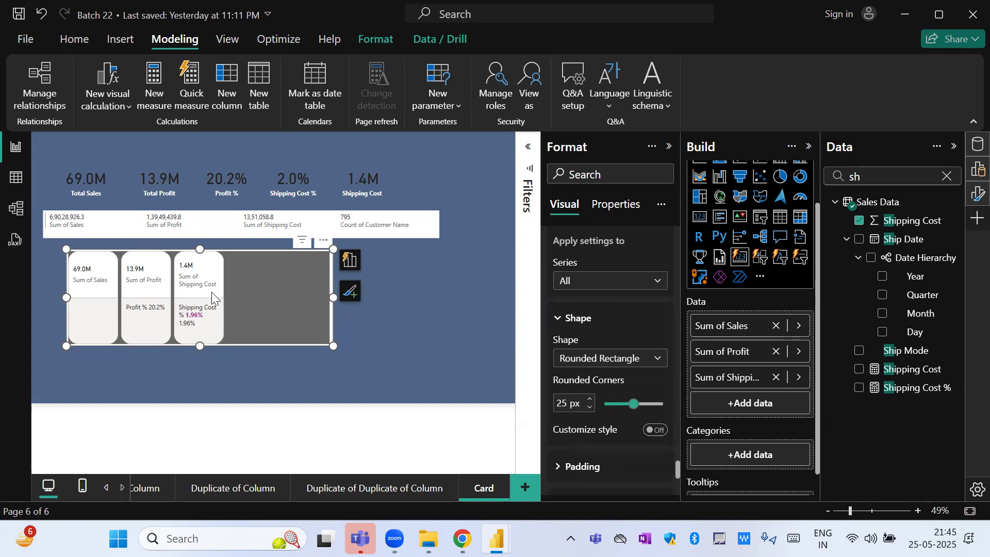
{"action": "left_click", "coordinate": [632, 358]}
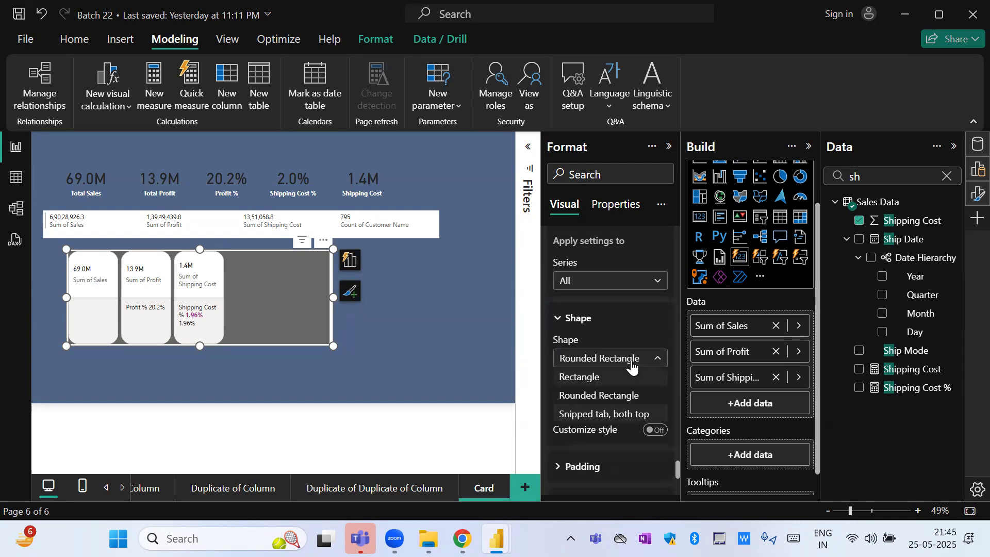
{"action": "left_click", "coordinate": [598, 415]}
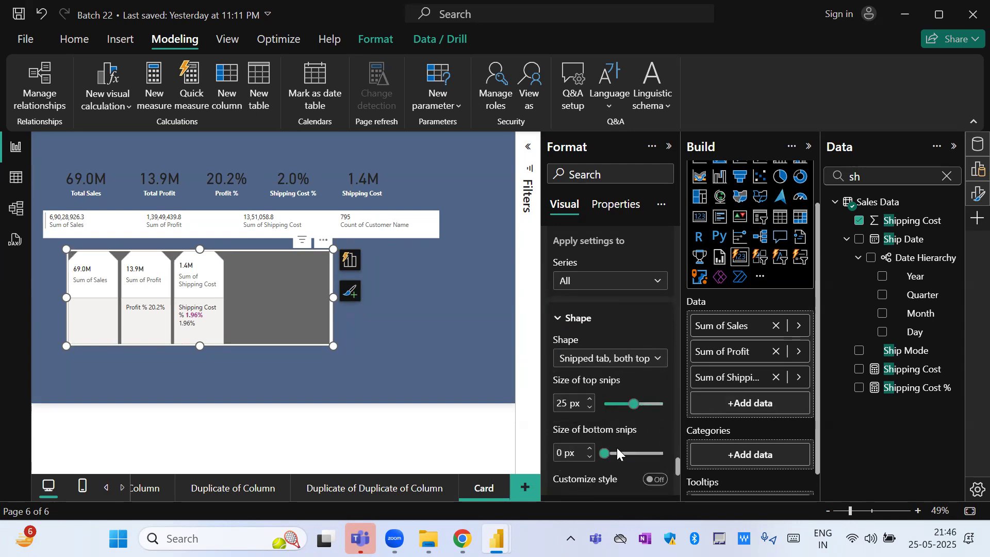
- Set the size of the cards' bottom snips to 19 px and their background color to light blue
{"action": "left_click_drag", "start_coordinate": [609, 450], "coordinate": [626, 451]}
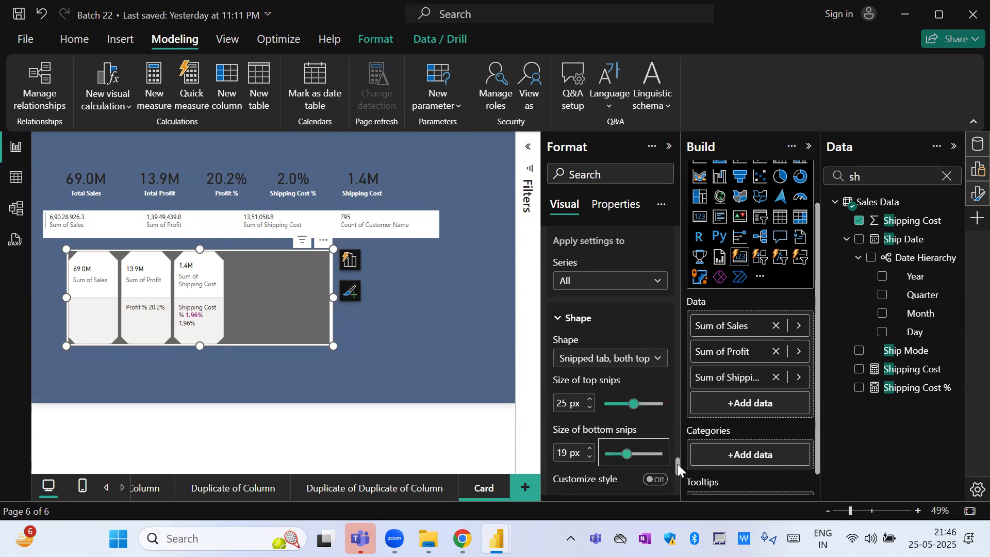
{"action": "left_click_drag", "start_coordinate": [678, 464], "coordinate": [677, 476]}
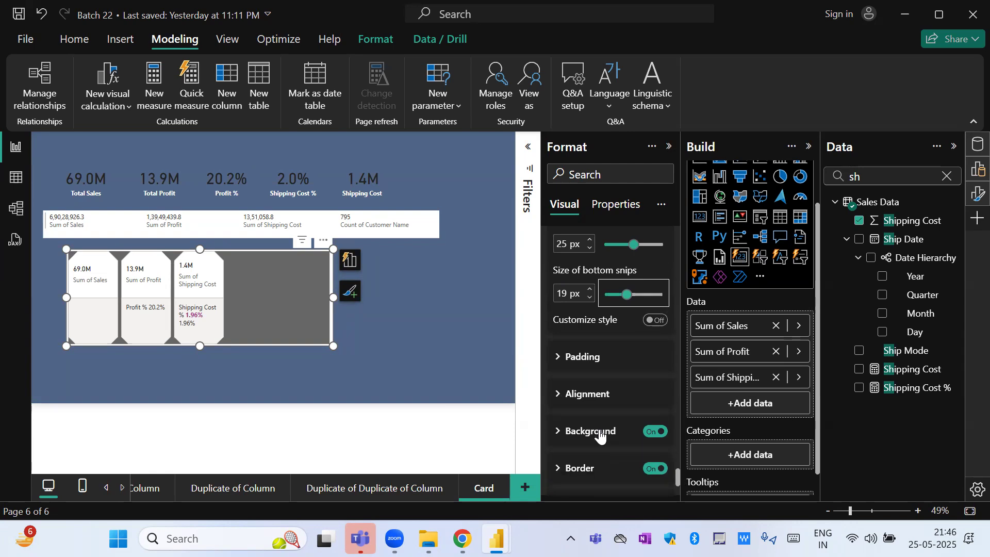
{"action": "left_click", "coordinate": [653, 431]}
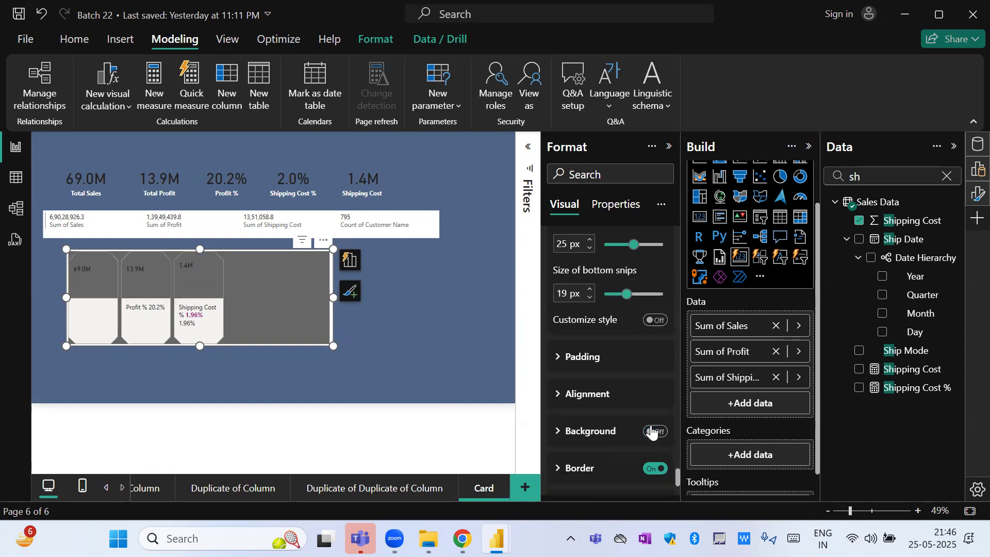
{"action": "left_click", "coordinate": [652, 431]}
{"action": "left_click", "coordinate": [597, 434]}
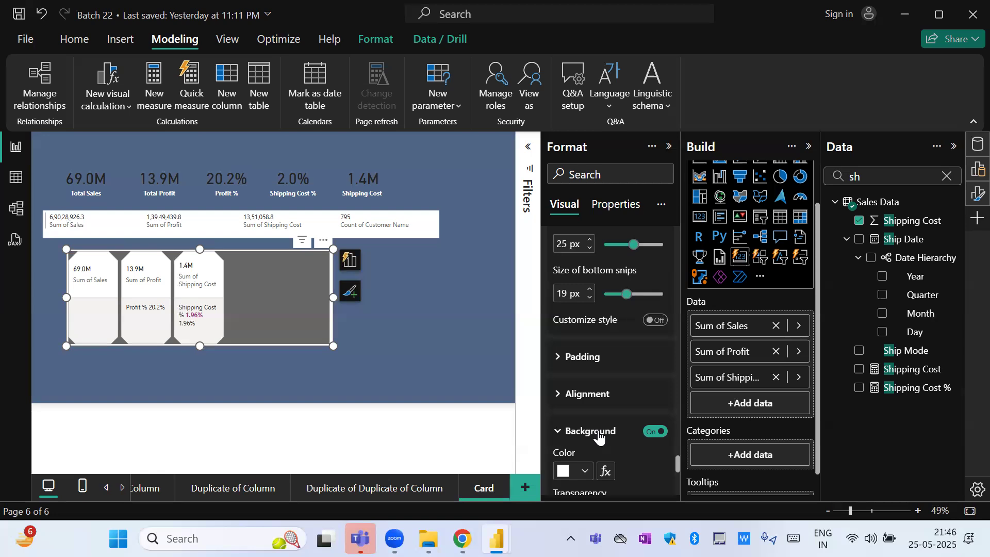
{"action": "left_click", "coordinate": [584, 470]}
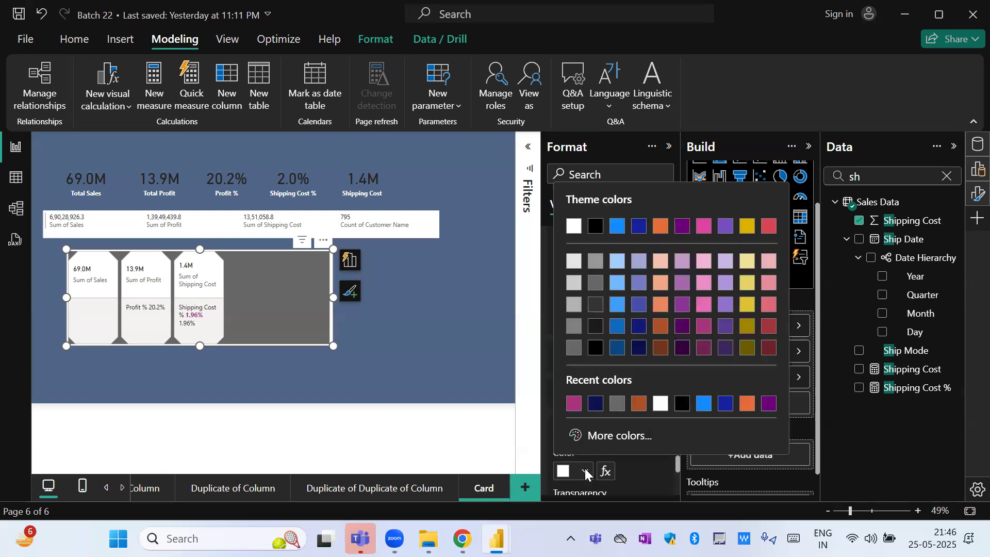
{"action": "left_click", "coordinate": [617, 262]}
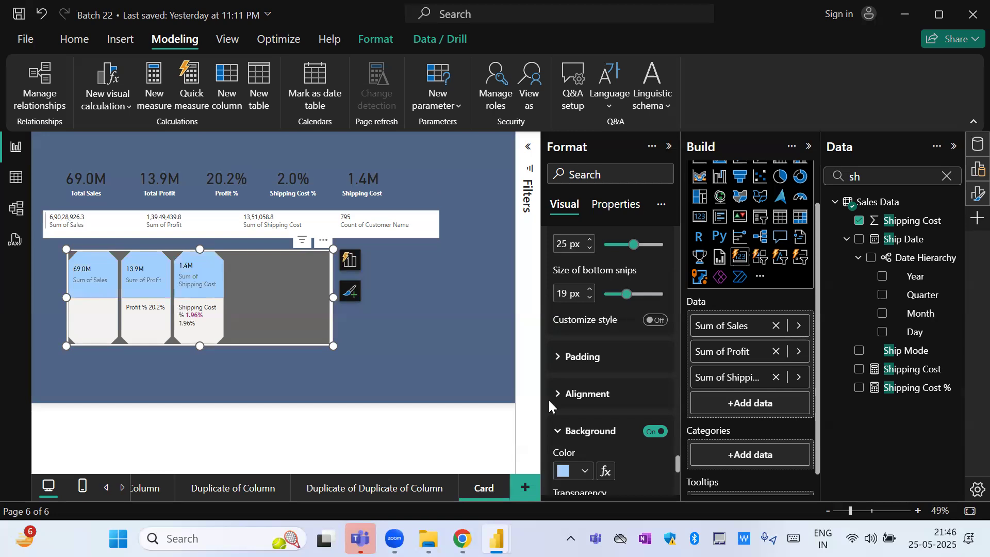
- Set the cards' background transparency to 17% and open the background image browser, leaving it without choosing a picture
{"action": "left_click_drag", "start_coordinate": [679, 465], "coordinate": [677, 477]}
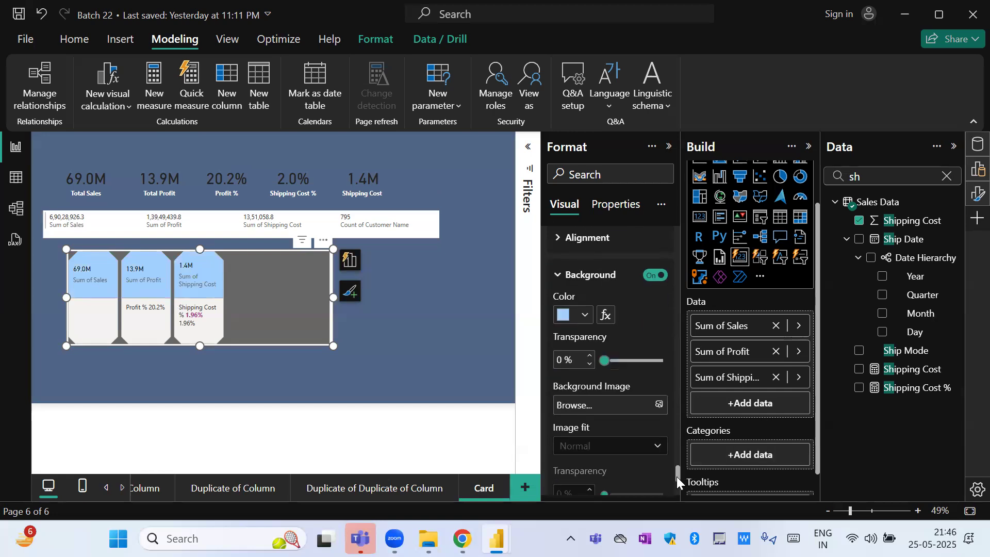
{"action": "mouse_move", "coordinate": [606, 349]}
{"action": "left_mouse_down"}
{"action": "mouse_move", "coordinate": [632, 348]}
{"action": "mouse_move", "coordinate": [611, 349]}
{"action": "left_mouse_up"}
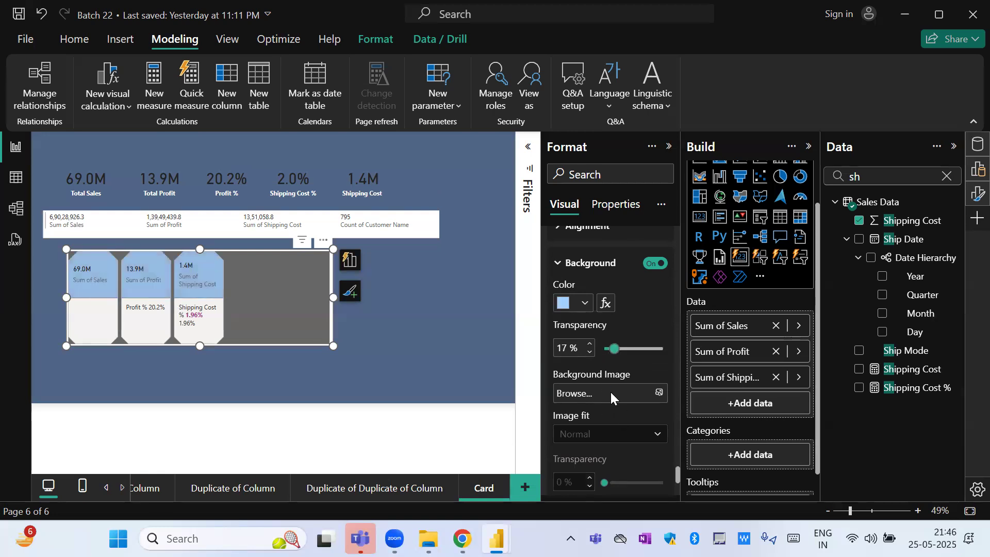
{"action": "left_click", "coordinate": [610, 392]}
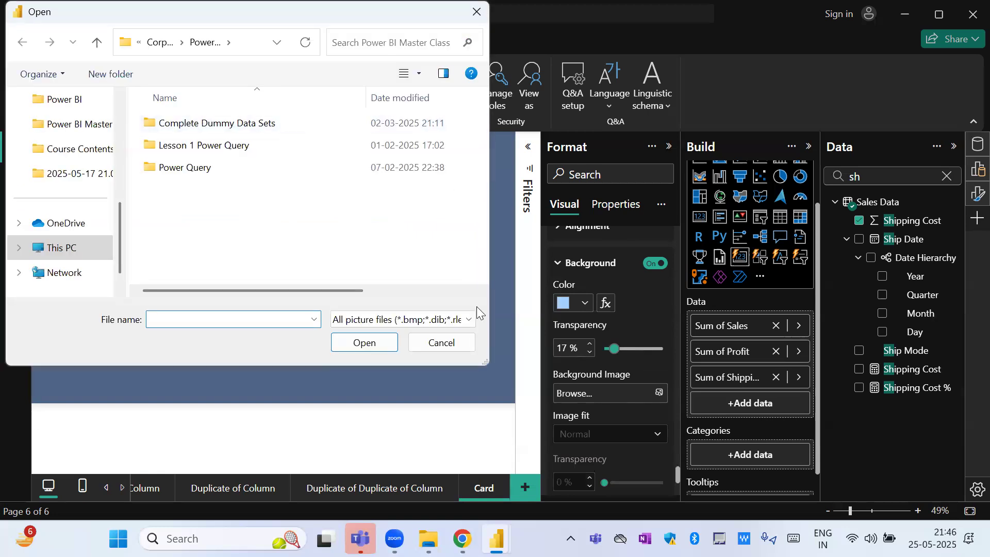
{"action": "left_click", "coordinate": [444, 350]}
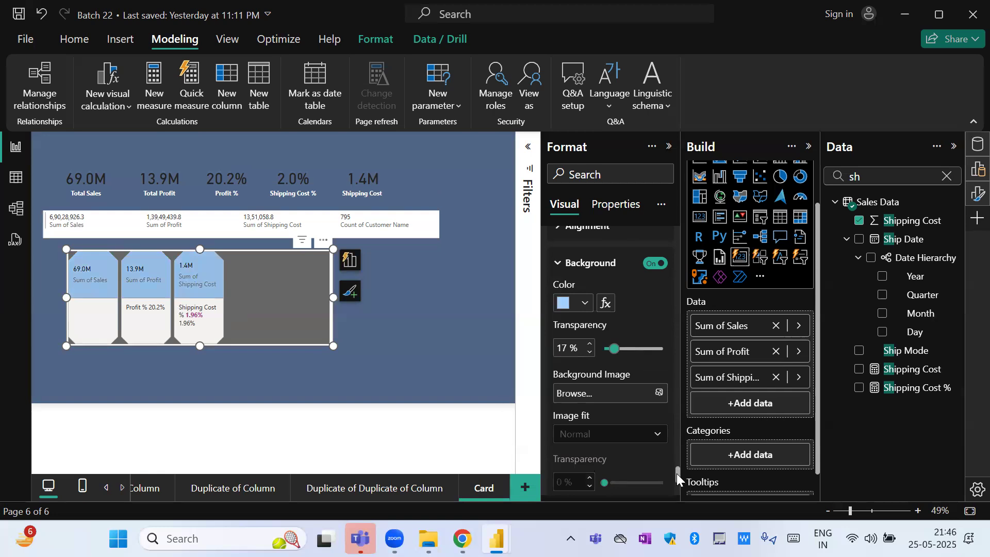
- Turn on the cards' accent bar and give it a dark yellow color
{"action": "left_click_drag", "start_coordinate": [677, 474], "coordinate": [678, 489]}
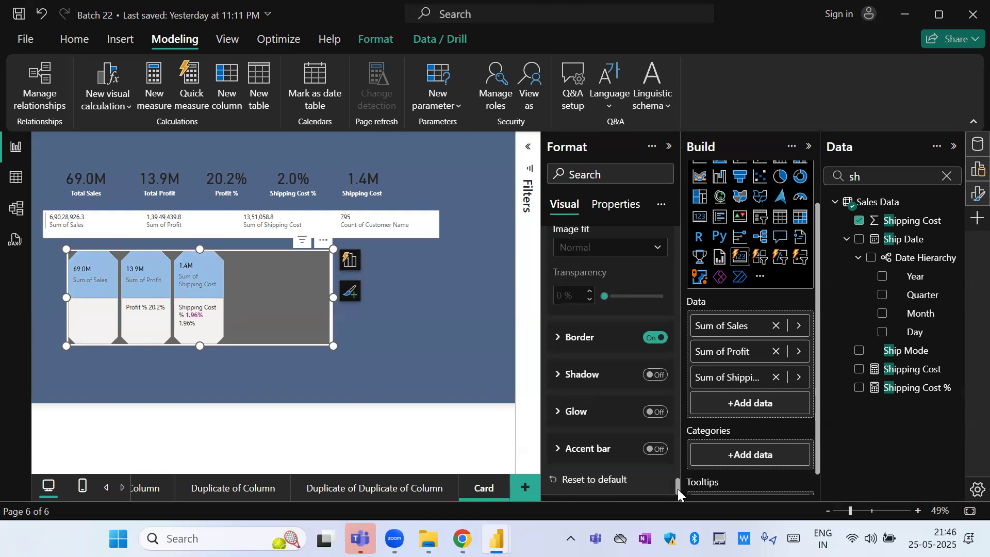
{"action": "left_click", "coordinate": [655, 450]}
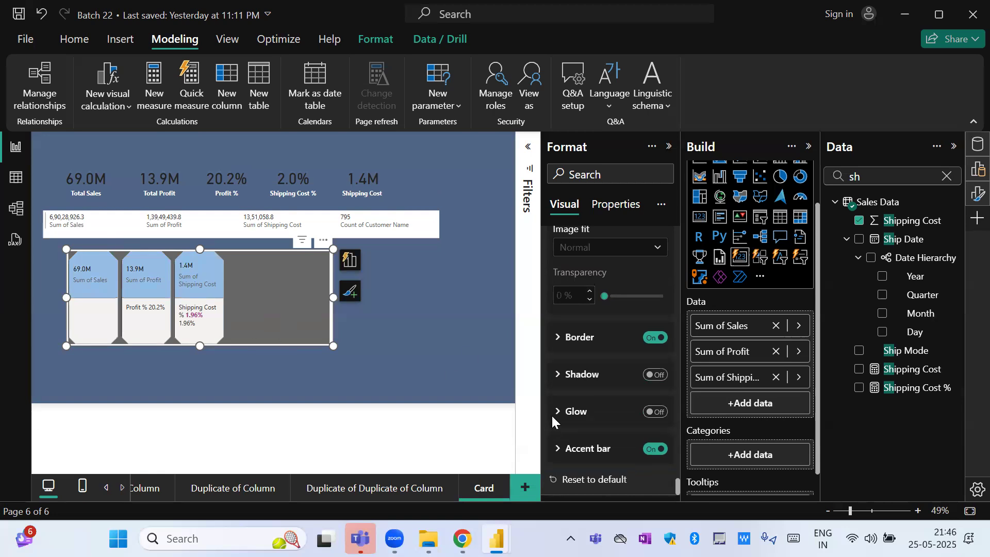
{"action": "left_click", "coordinate": [561, 449]}
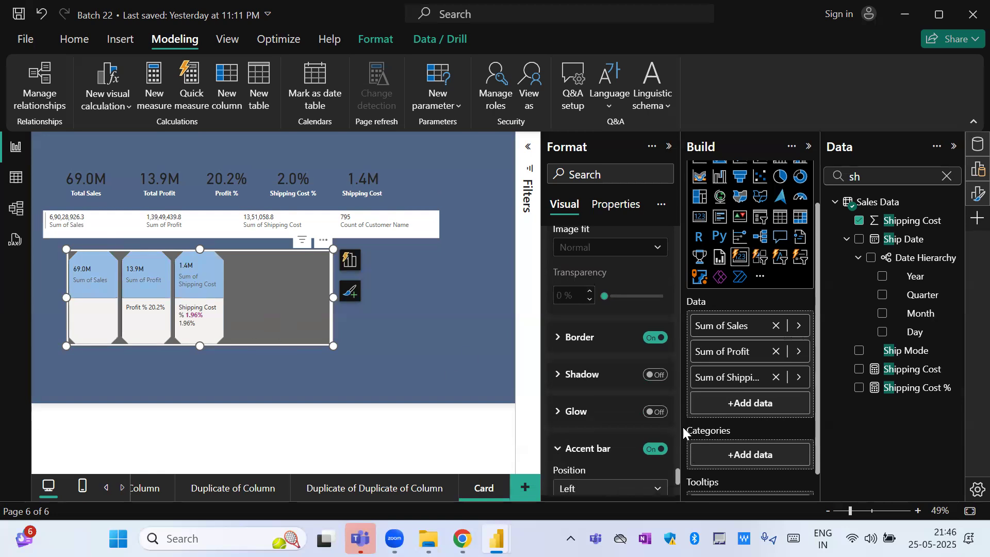
{"action": "left_click_drag", "start_coordinate": [679, 476], "coordinate": [677, 486]}
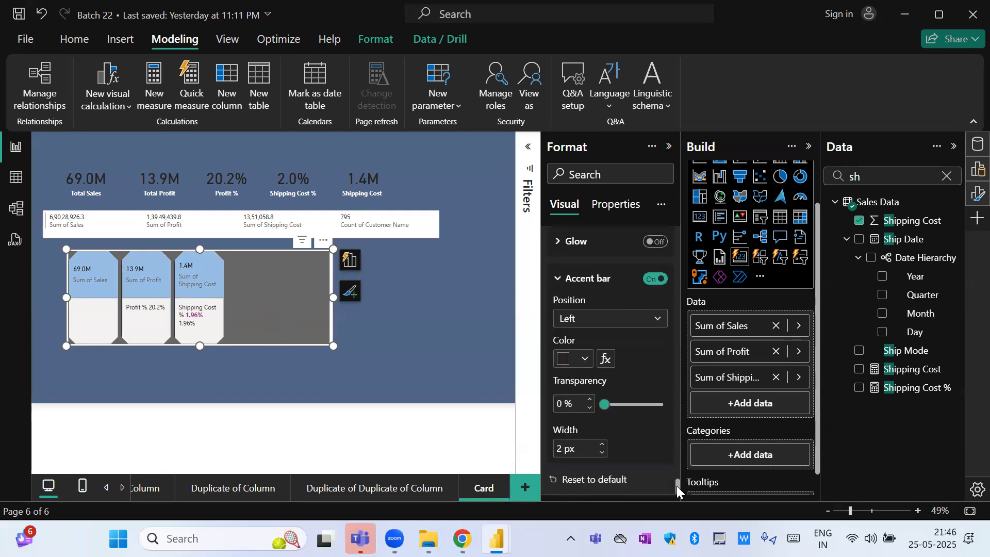
{"action": "left_click", "coordinate": [584, 360]}
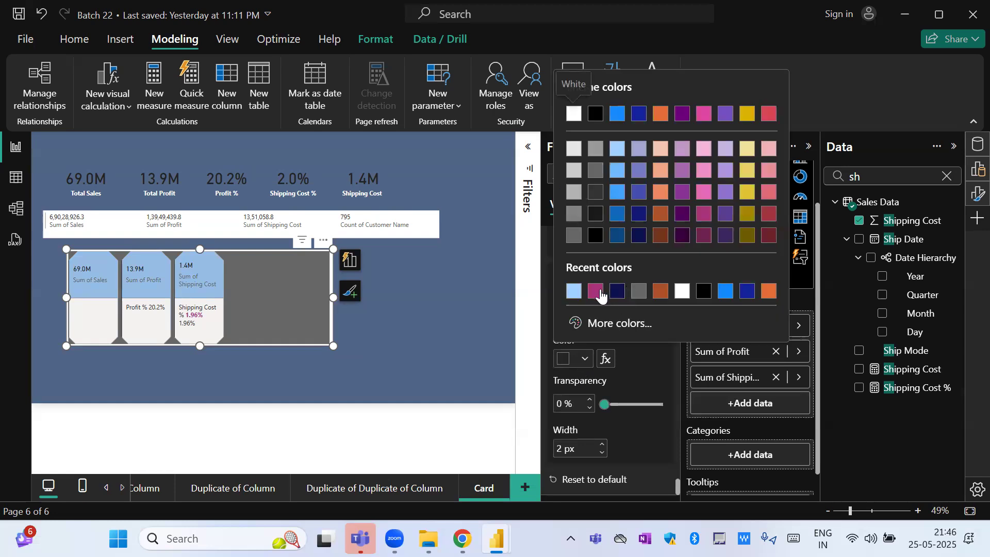
{"action": "left_click", "coordinate": [746, 216]}
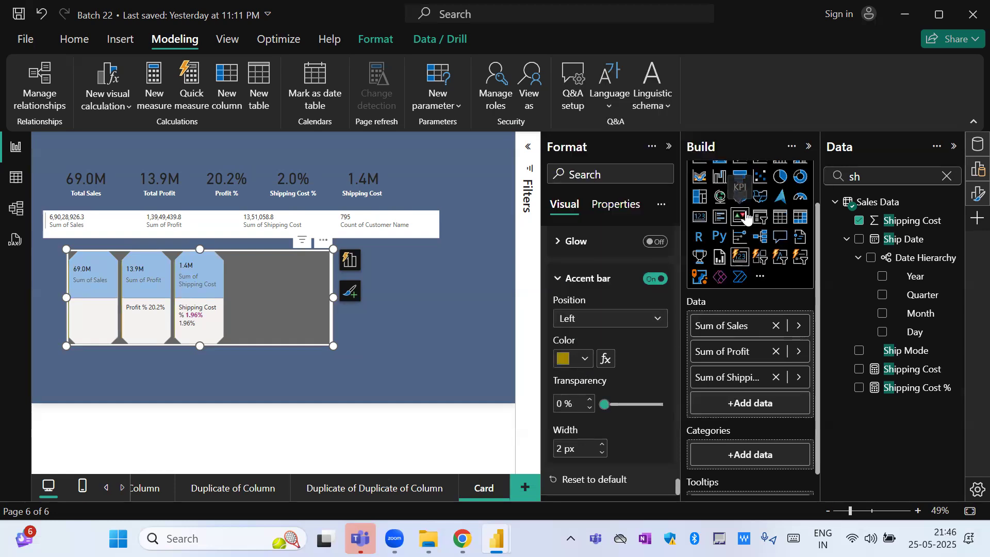
- Set the accent bar's width to 6 px and its position to Top
{"action": "left_click", "coordinate": [601, 445]}
{"action": "left_click", "coordinate": [602, 444]}
{"action": "left_click", "coordinate": [602, 445]}
{"action": "left_click", "coordinate": [602, 445]}
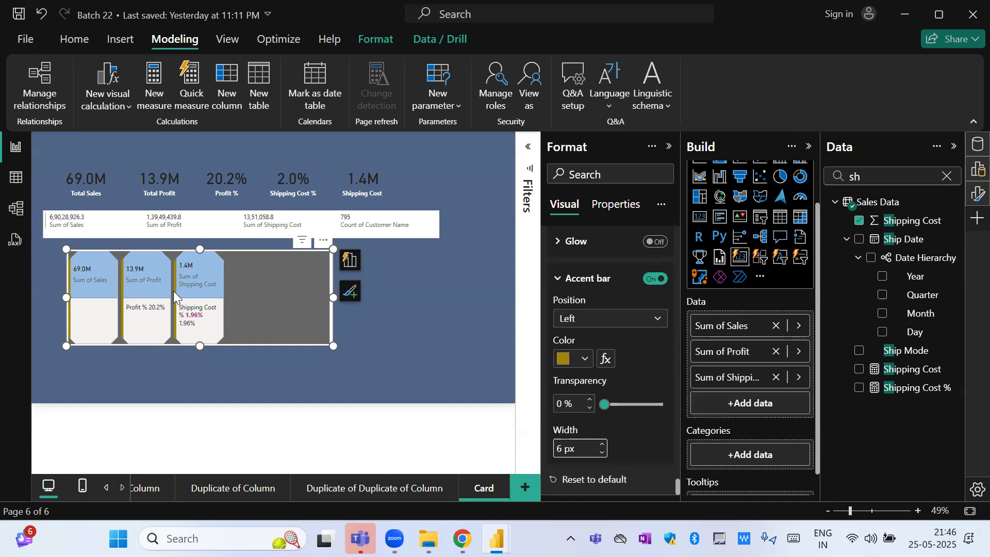
{"action": "left_click", "coordinate": [562, 323]}
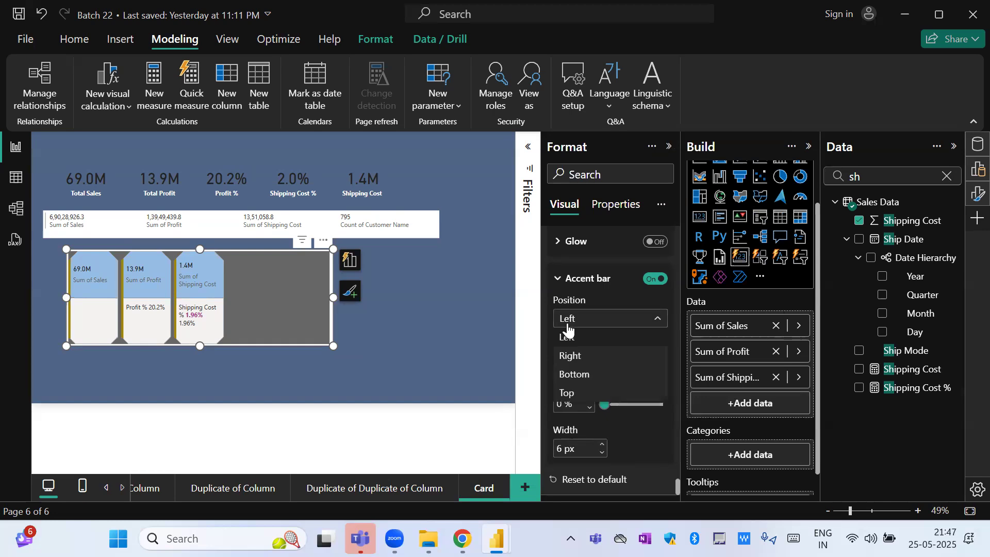
{"action": "left_click", "coordinate": [574, 393]}
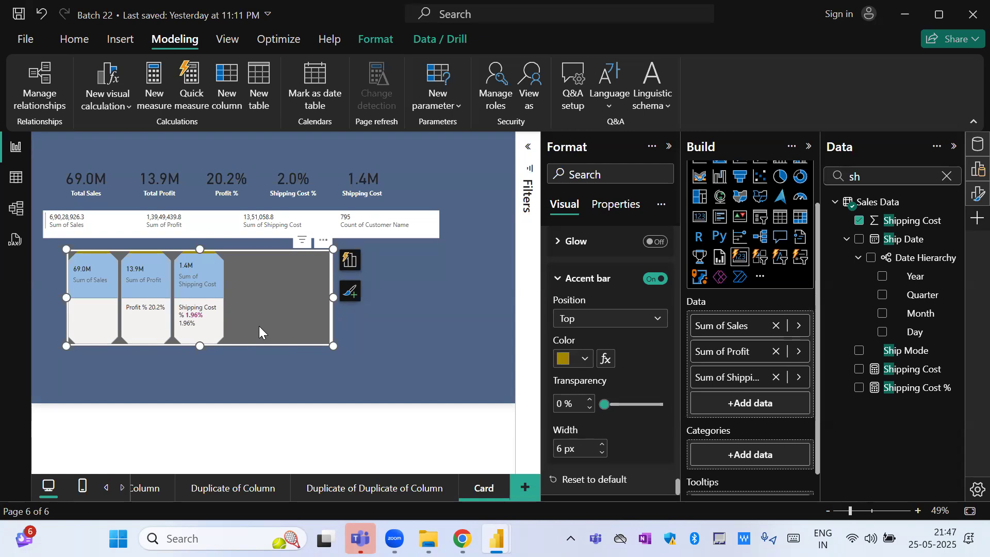
- Widen the new card visual on both sides, collapse the side panes and align the visual under the multi-row card
{"action": "left_click_drag", "start_coordinate": [333, 297], "coordinate": [471, 305]}
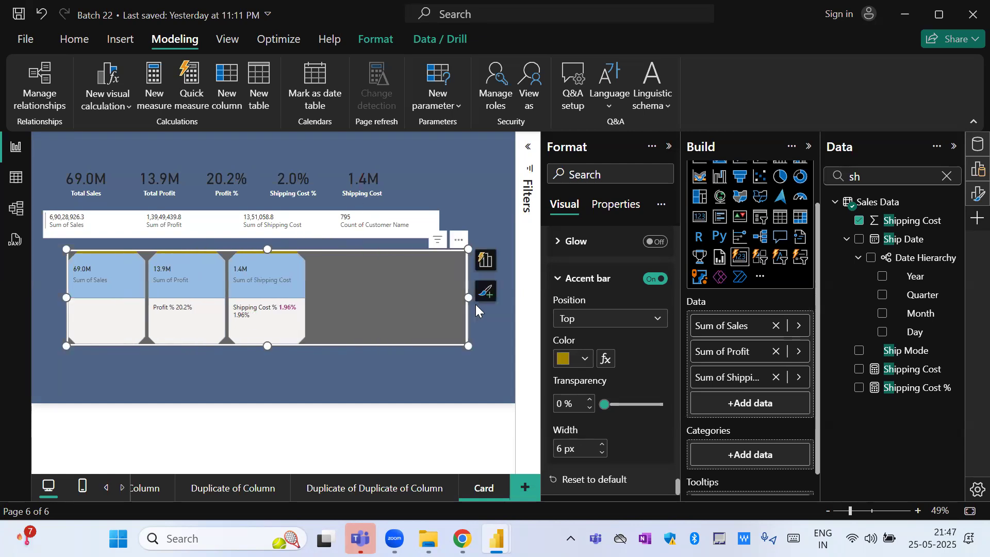
{"action": "left_click_drag", "start_coordinate": [66, 297], "coordinate": [21, 291]}
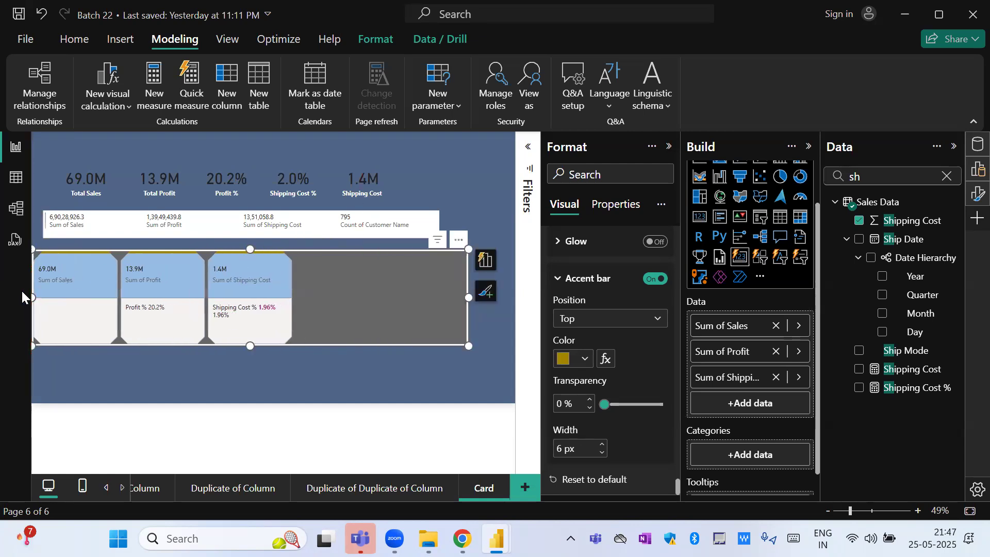
{"action": "left_click", "coordinate": [669, 147]}
{"action": "left_click", "coordinate": [809, 147]}
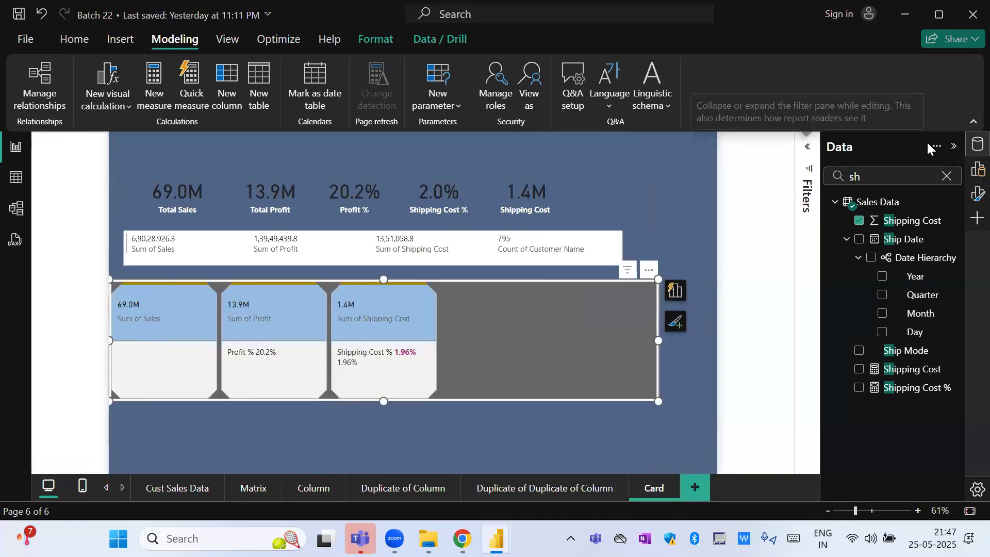
{"action": "left_click", "coordinate": [954, 147]}
{"action": "left_click_drag", "start_coordinate": [636, 337], "coordinate": [649, 342]}
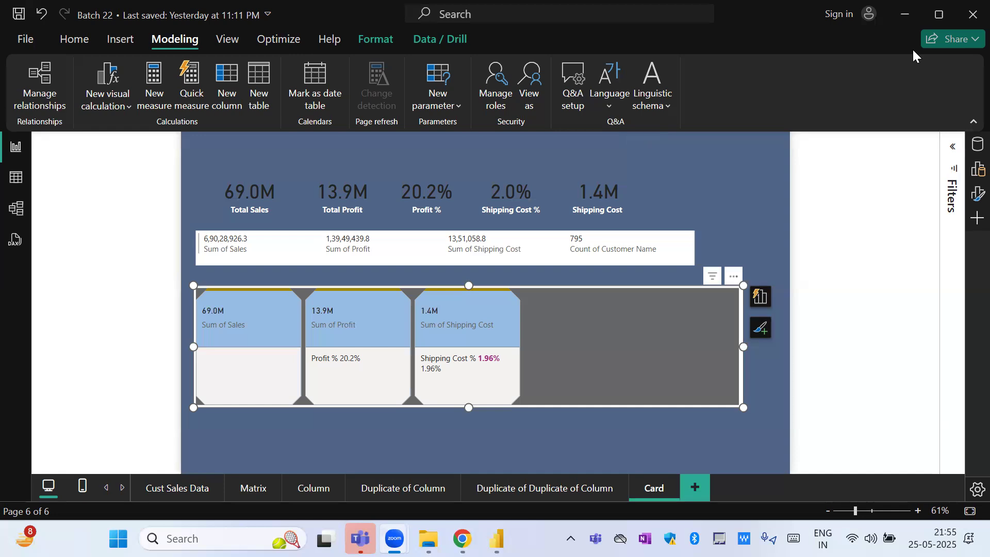
- Show the Data and Build panes again
{"action": "left_click", "coordinate": [972, 146]}
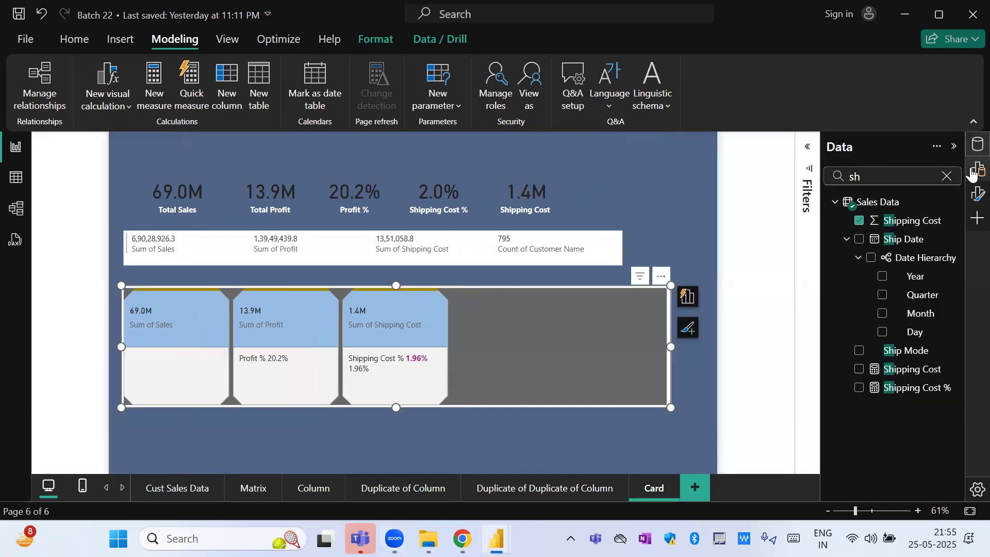
{"action": "left_click", "coordinate": [972, 172]}
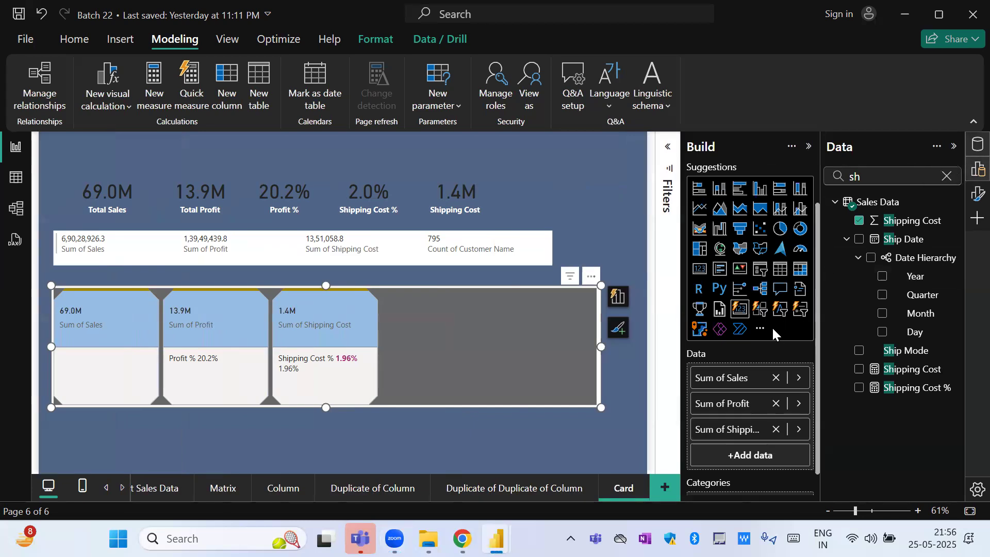
{"action": "left_click", "coordinate": [762, 273]}
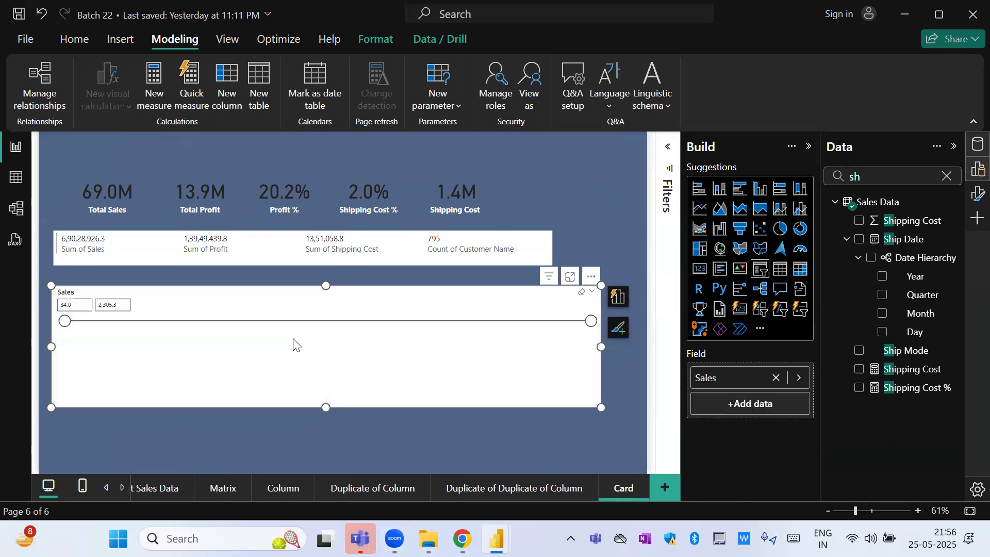
{"action": "left_click_drag", "start_coordinate": [431, 367], "coordinate": [534, 235]}
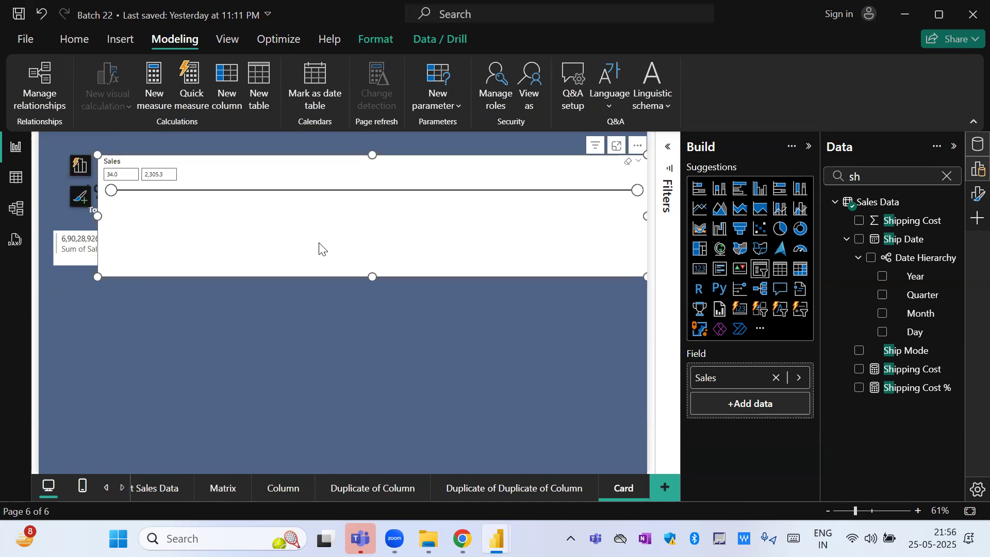
{"action": "key", "text": "ctrl+z"}
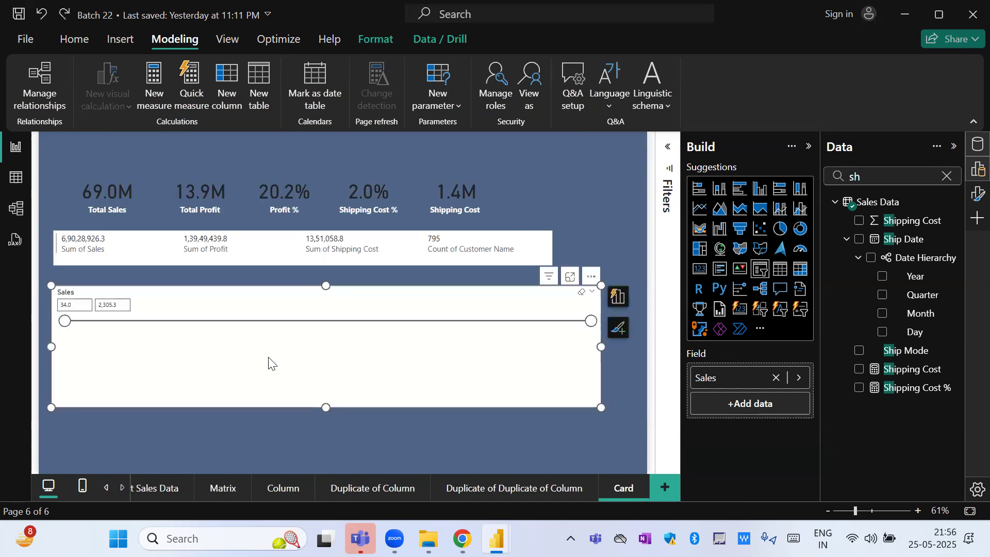
{"action": "key", "text": "ctrl+z"}
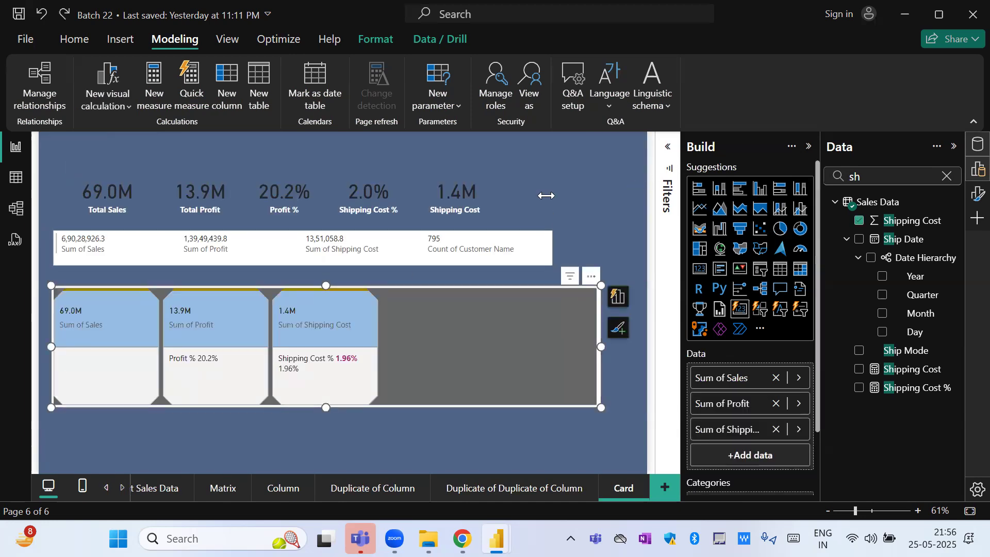
{"action": "key", "text": "ctrl+z"}
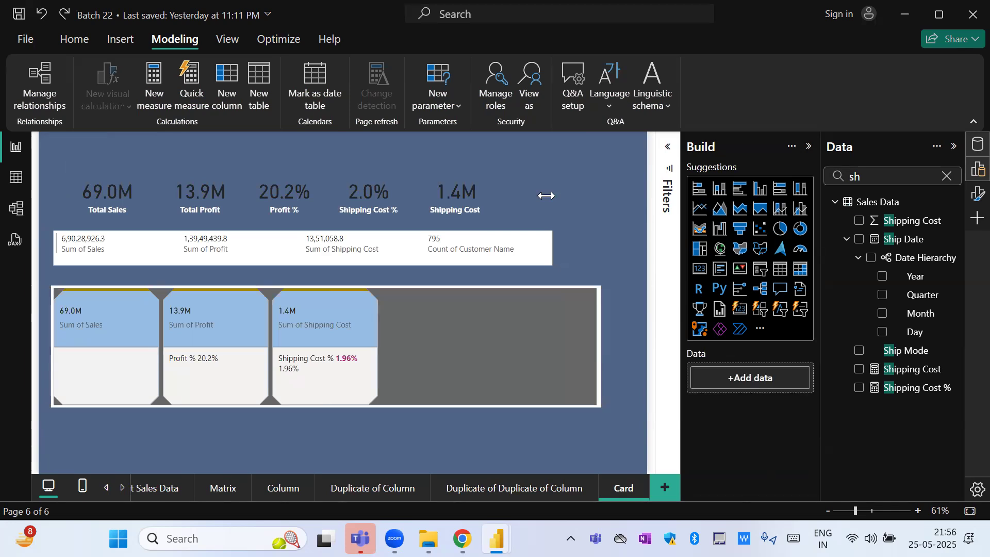
- Add an empty slicer to the Card page, enlarge it and place it in the page's upper-right corner
{"action": "left_click", "coordinate": [764, 277]}
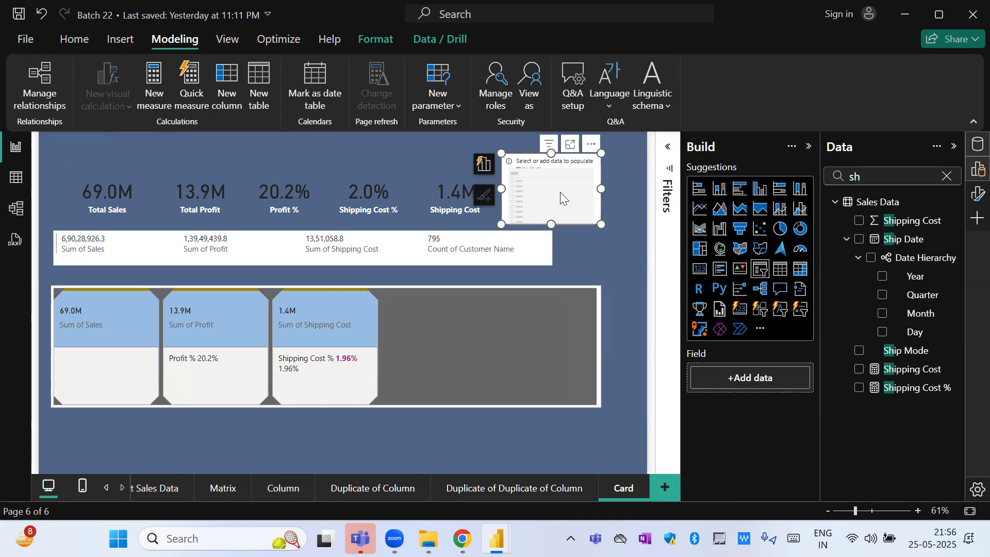
{"action": "left_click_drag", "start_coordinate": [629, 240], "coordinate": [632, 240]}
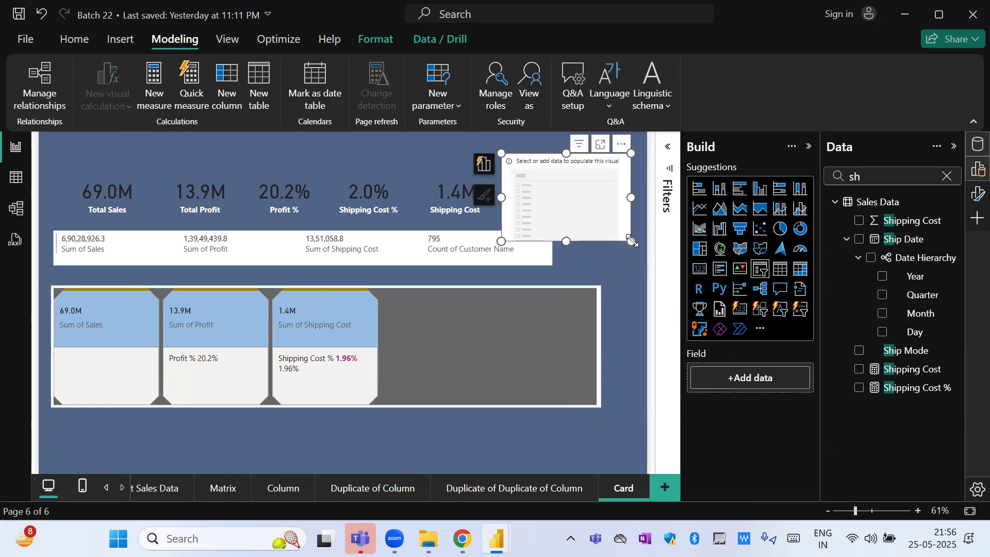
{"action": "left_click_drag", "start_coordinate": [611, 205], "coordinate": [623, 189]}
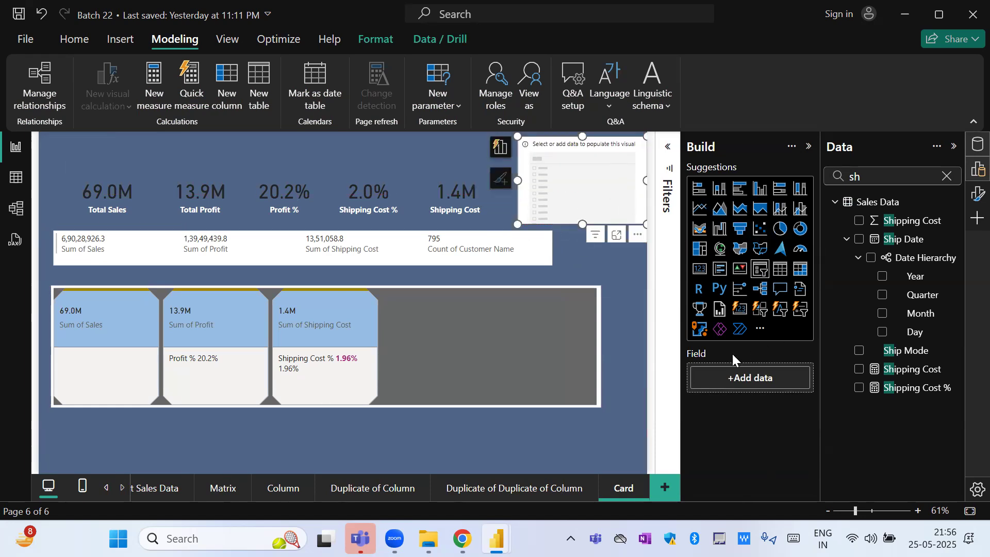
- Clear the field search and assign Segment from Sales Data as the slicer's field
{"action": "left_click", "coordinate": [947, 176]}
{"action": "left_click_drag", "start_coordinate": [959, 342], "coordinate": [966, 441]}
{"action": "left_click_drag", "start_coordinate": [895, 399], "coordinate": [754, 385]}
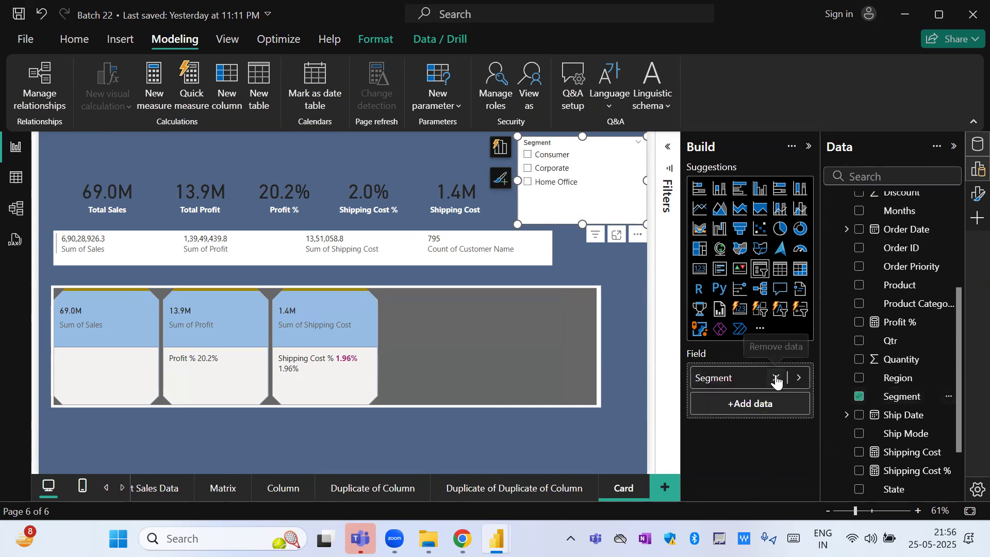
- Remove Segment from the slicer, assign it again from Sales Data, and shorten the slicer to fit its three options
{"action": "left_click", "coordinate": [776, 378]}
{"action": "left_click_drag", "start_coordinate": [907, 398], "coordinate": [629, 216]}
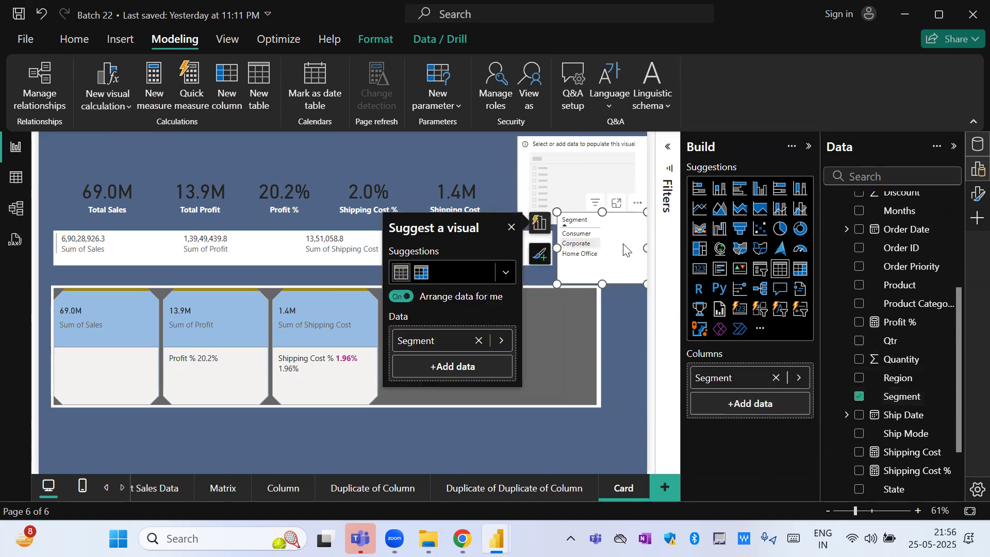
{"action": "key", "text": "Delete"}
{"action": "left_click_drag", "start_coordinate": [902, 397], "coordinate": [584, 180]}
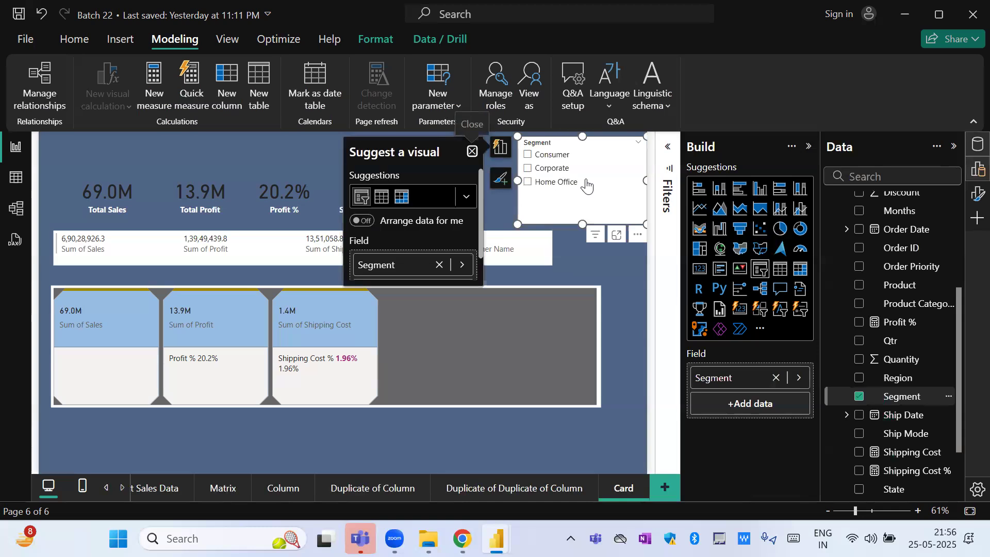
{"action": "left_click_drag", "start_coordinate": [585, 222], "coordinate": [581, 200]}
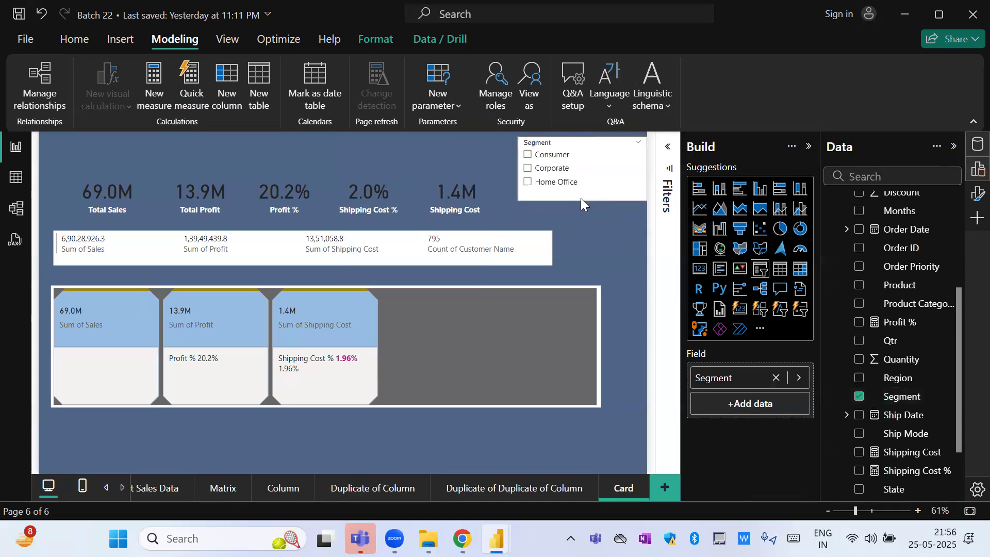
- Filter the page by Consumer, Corporate and Home Office in turn, and clear the slicer selection
{"action": "left_click", "coordinate": [550, 160]}
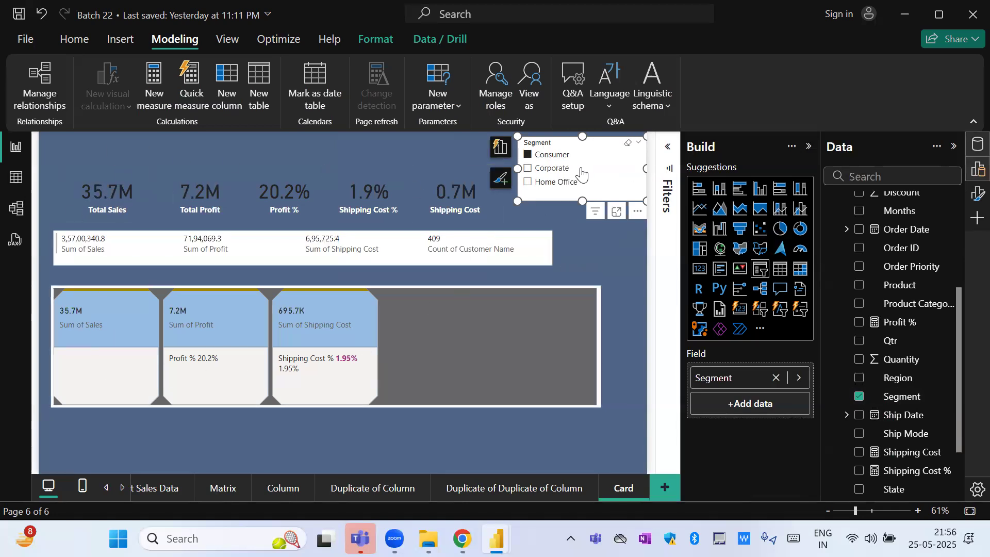
{"action": "left_click", "coordinate": [544, 170]}
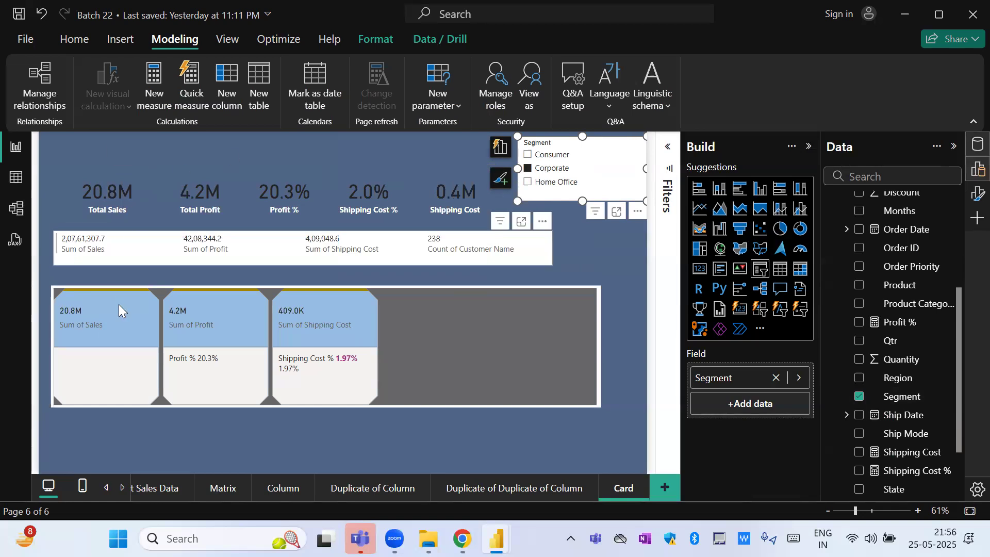
{"action": "left_click", "coordinate": [555, 182]}
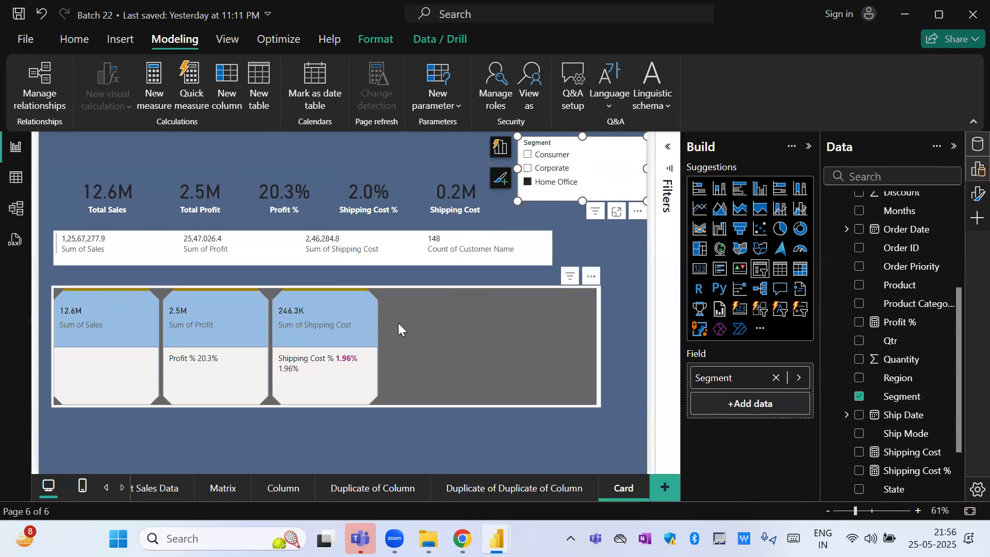
{"action": "left_click", "coordinate": [446, 150]}
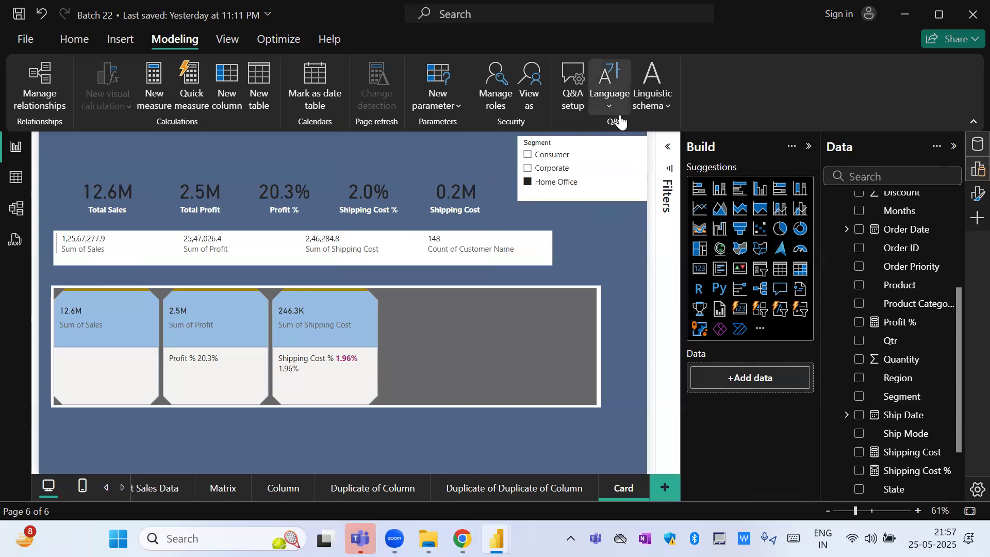
{"action": "left_click", "coordinate": [627, 147]}
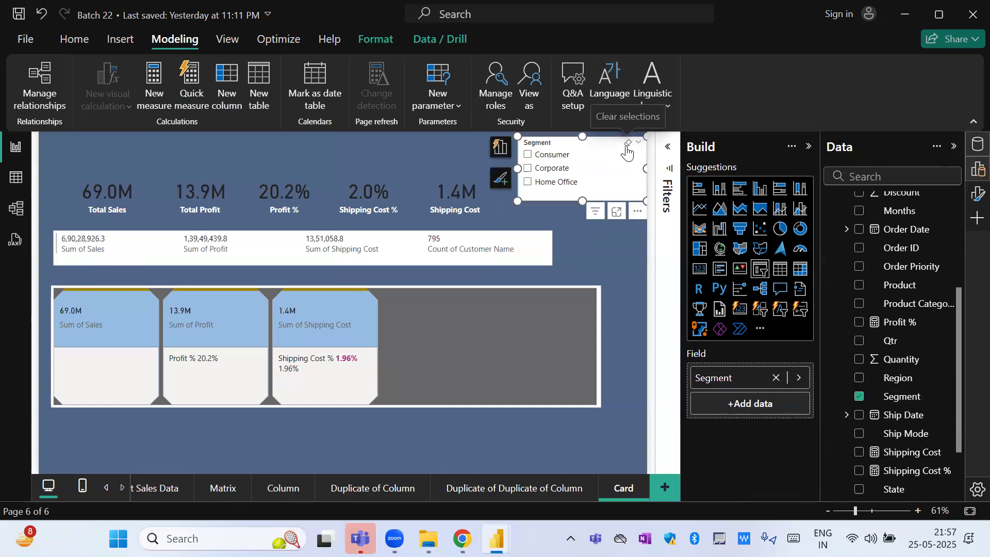
- Compare the cards for Consumer and Corporate using the Segment slicer, and reset the slicer to all segments
{"action": "left_click", "coordinate": [556, 158]}
{"action": "left_click", "coordinate": [553, 168]}
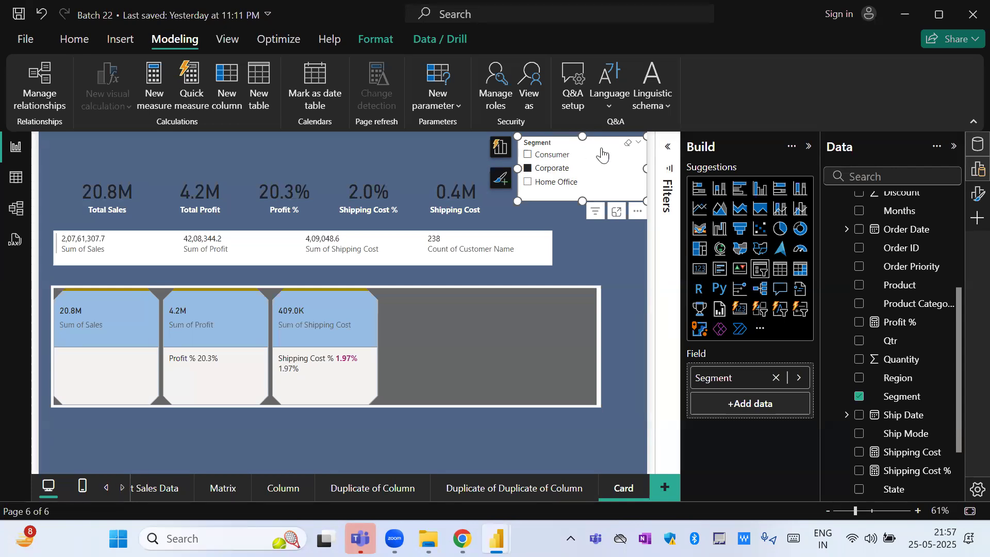
{"action": "left_click", "coordinate": [627, 146]}
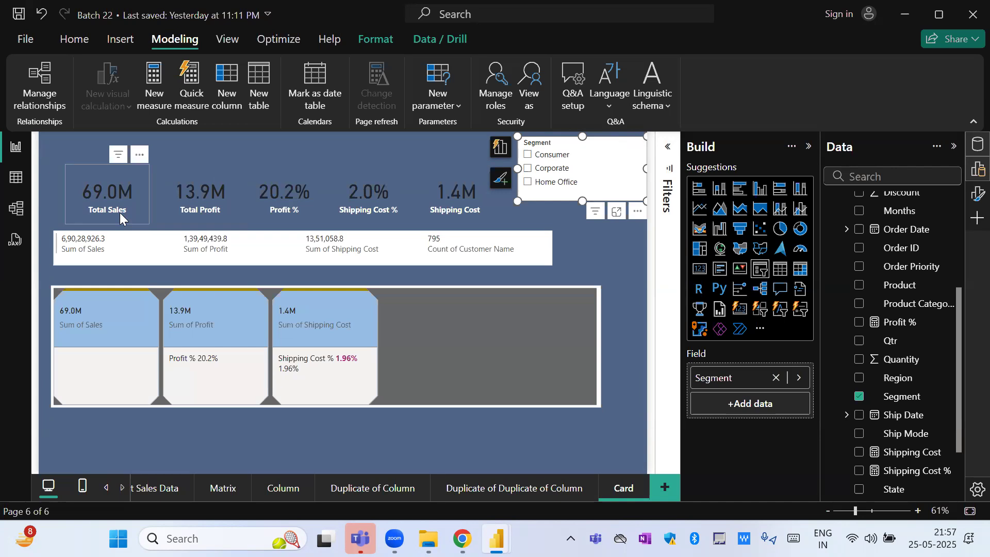
- Switch the Segment slicer repeatedly among its segments to compare the card values, ending on Corporate
{"action": "left_click", "coordinate": [546, 164]}
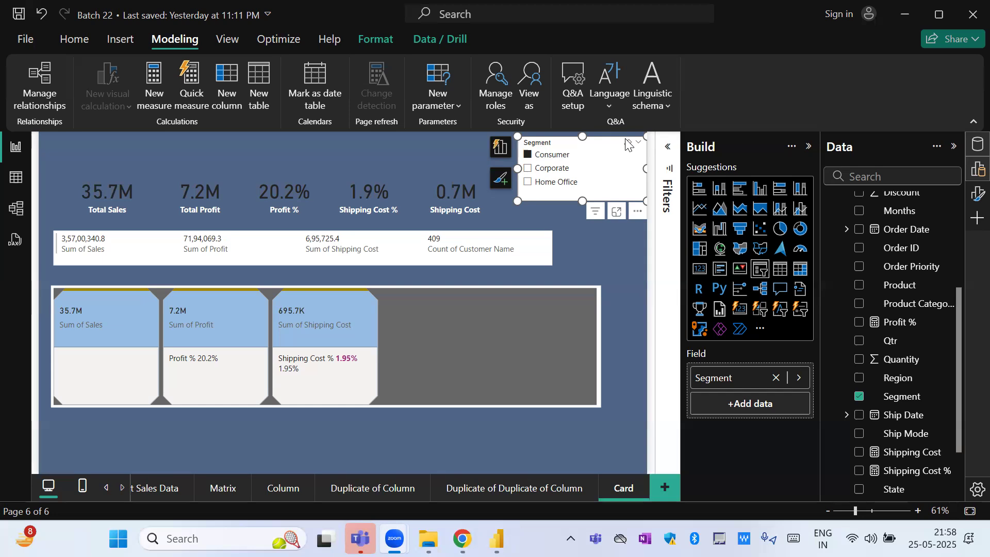
{"action": "left_click", "coordinate": [550, 171]}
{"action": "left_click", "coordinate": [551, 182]}
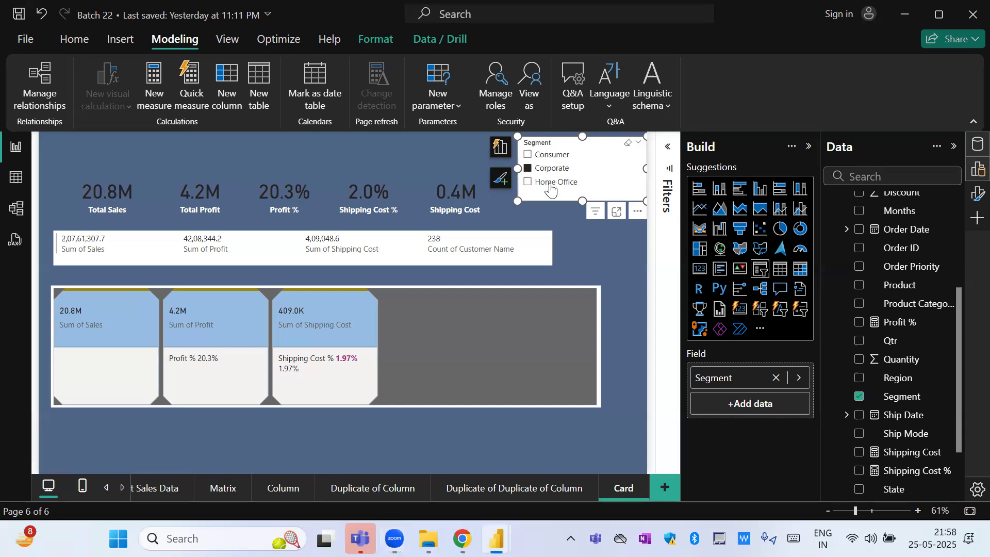
{"action": "left_click", "coordinate": [549, 156]}
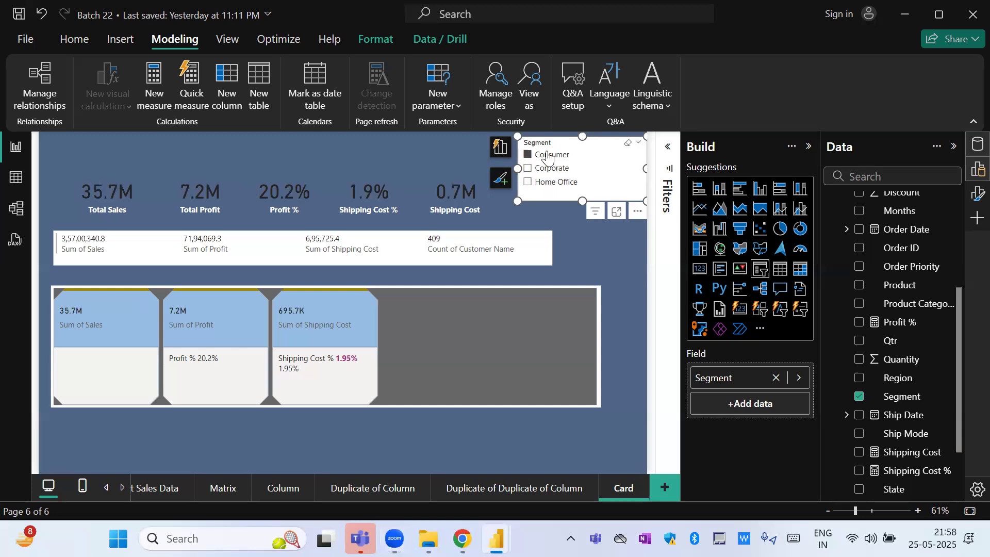
{"action": "left_click", "coordinate": [550, 169]}
{"action": "left_click", "coordinate": [547, 174]}
{"action": "left_click", "coordinate": [548, 177]}
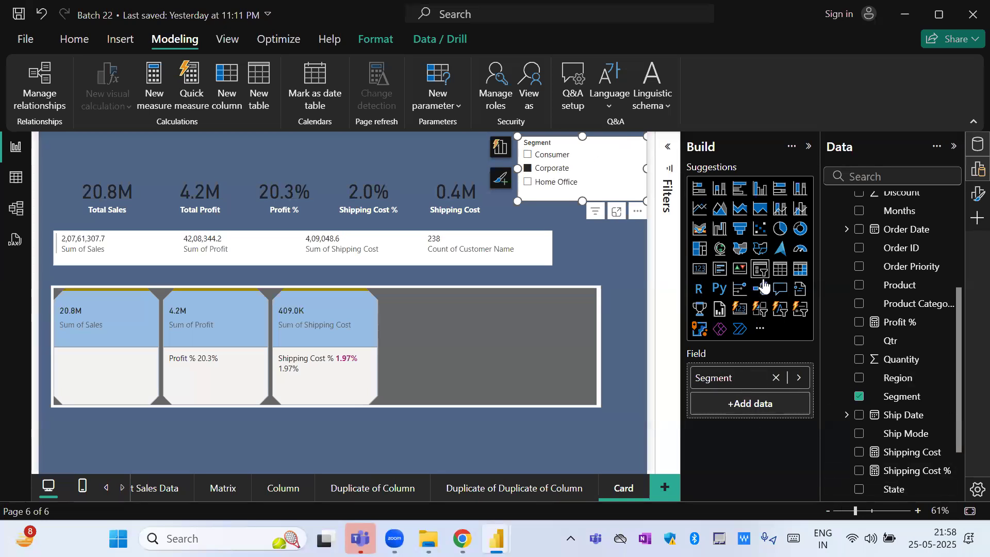
- Show the slicer's formatting options in place of the Build pane, turn on its title and expand the title text settings
{"action": "left_click", "coordinate": [809, 150]}
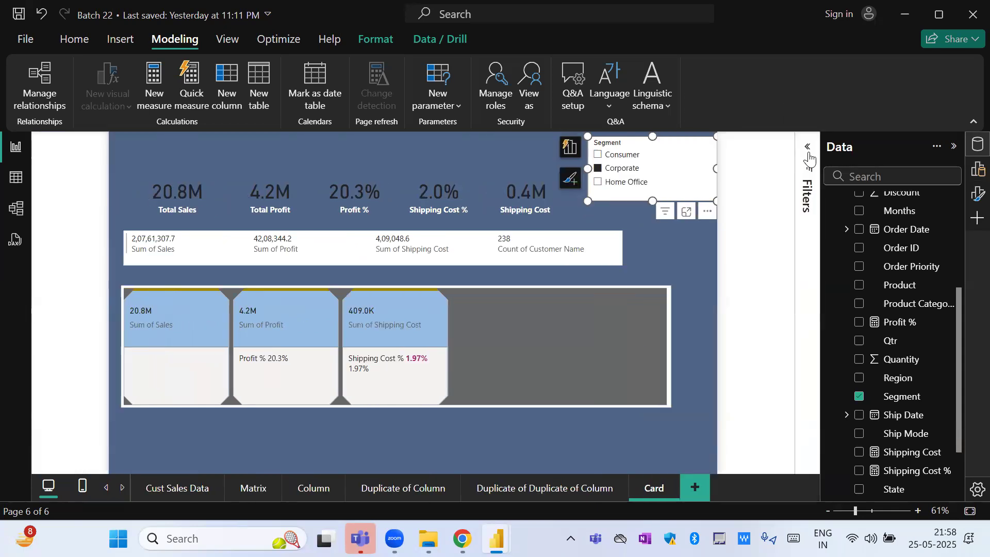
{"action": "left_click", "coordinate": [975, 198]}
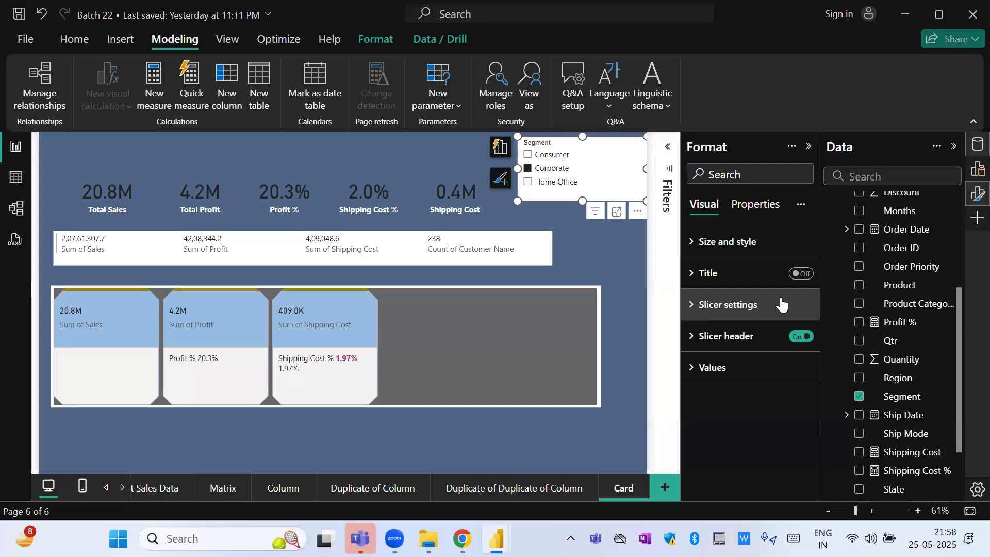
{"action": "left_click", "coordinate": [807, 267]}
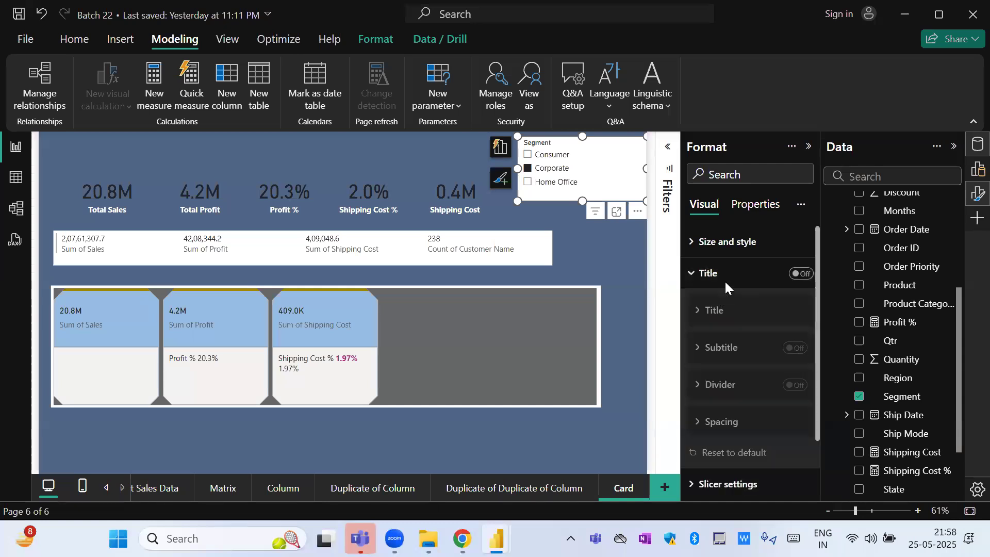
{"action": "left_click", "coordinate": [802, 273]}
{"action": "left_click", "coordinate": [745, 311]}
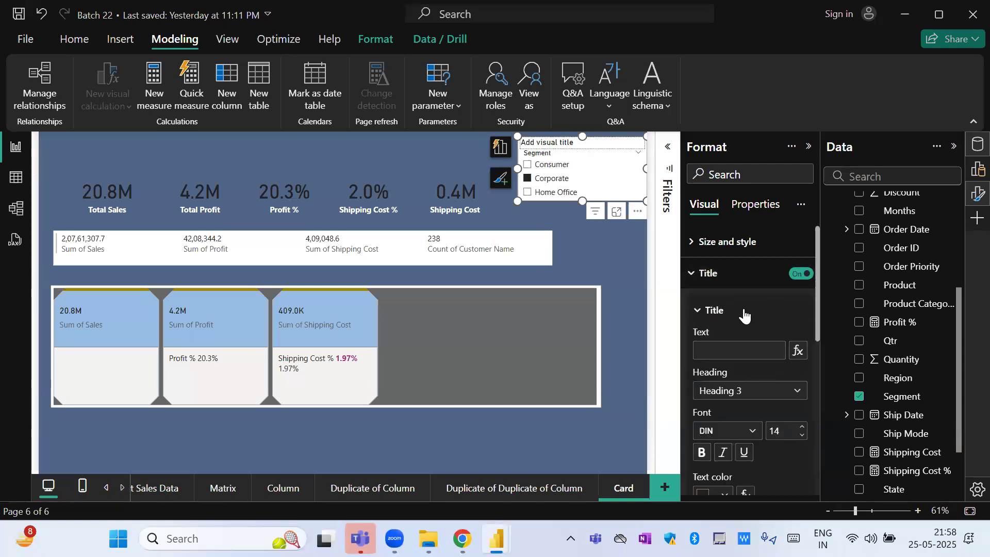
{"action": "left_click", "coordinate": [743, 311]}
{"action": "left_click", "coordinate": [716, 319]}
- Try AAA as the slicer's title text and erase it again
{"action": "left_click", "coordinate": [720, 352]}
{"action": "type", "text": "AAA"}
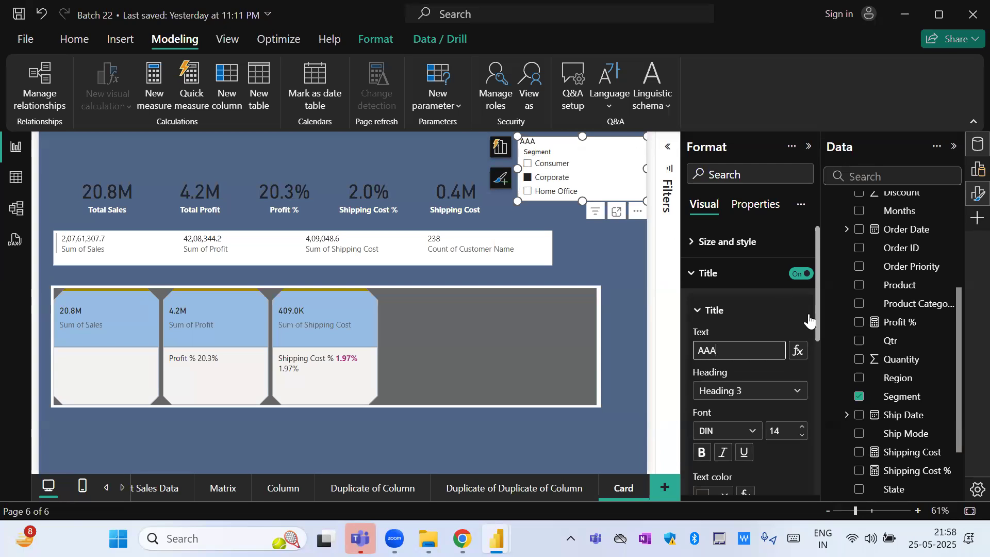
{"action": "key", "text": "BackSpace"}
{"action": "key", "text": "BackSpace"}
{"action": "key", "text": "BackSpace"}
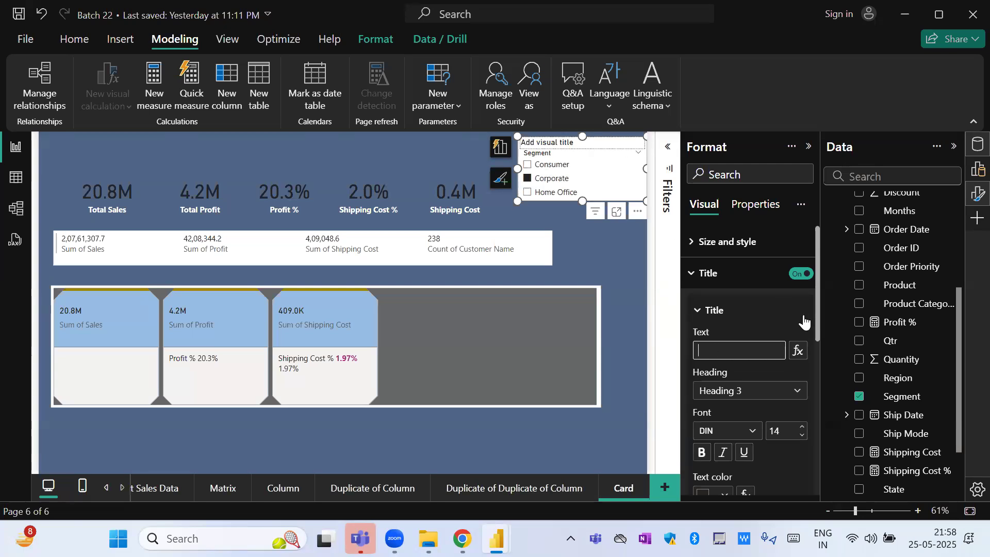
- Expand the slicer settings, show the Build pane again and replace Segment with Customer Name as the slicer's field
{"action": "left_click", "coordinate": [741, 276]}
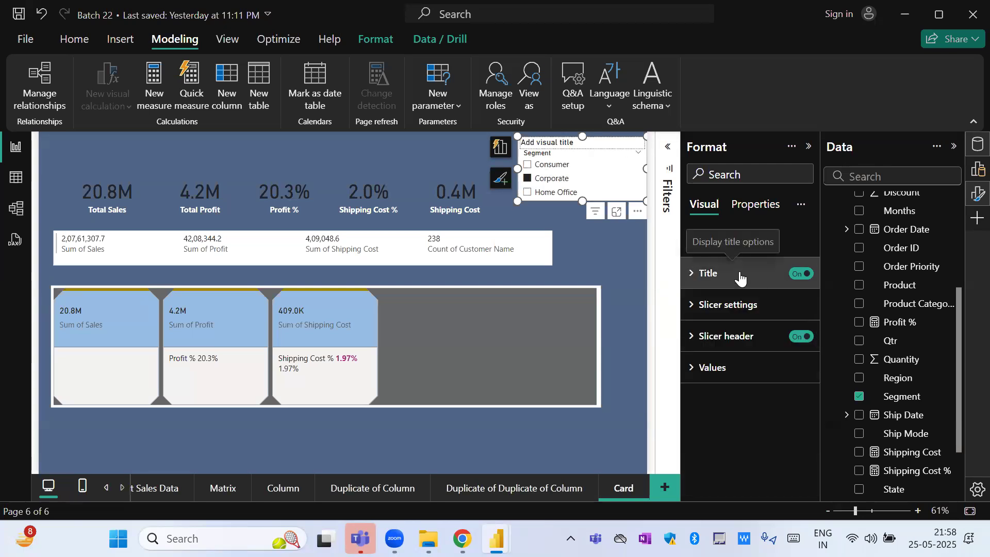
{"action": "left_click", "coordinate": [732, 308]}
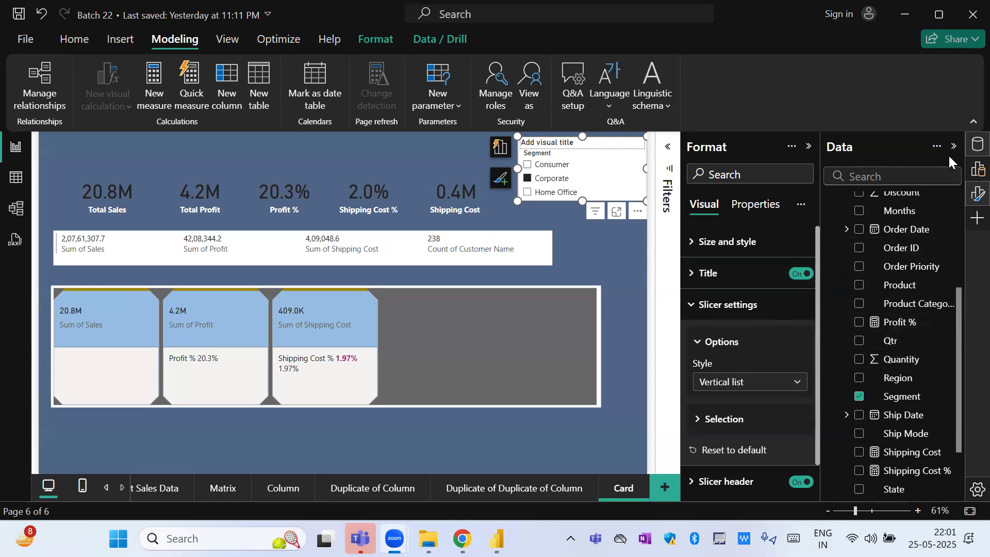
{"action": "left_click", "coordinate": [979, 170]}
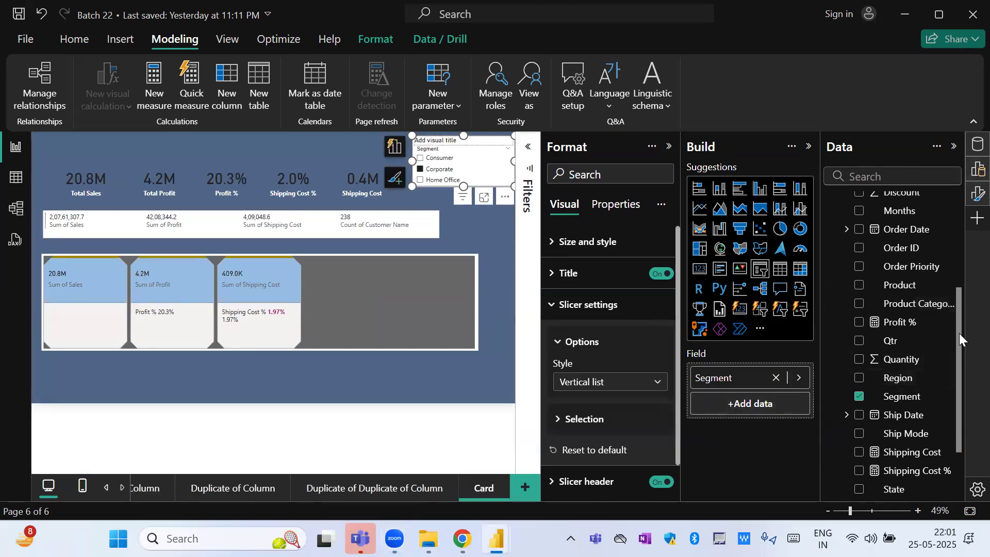
{"action": "left_click_drag", "start_coordinate": [959, 333], "coordinate": [958, 268]}
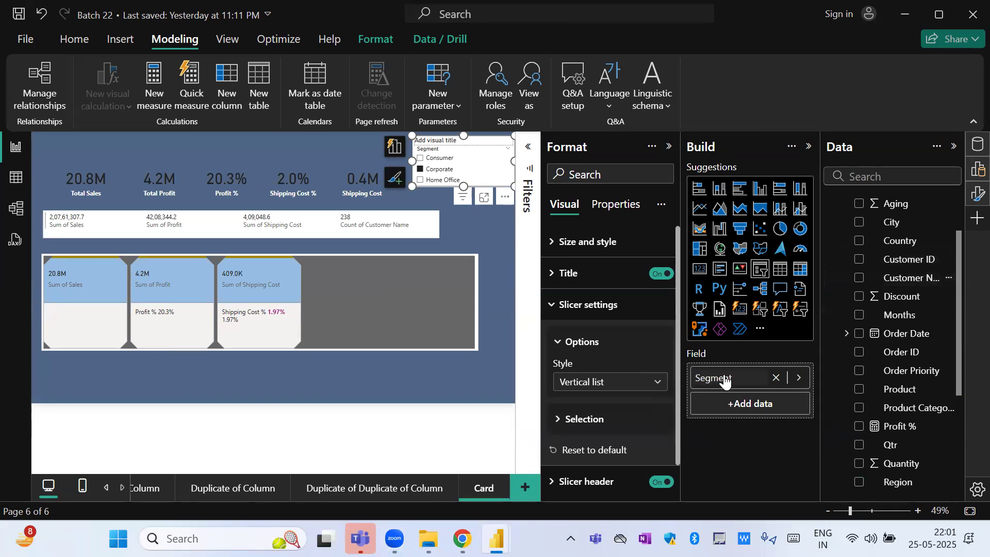
{"action": "left_click_drag", "start_coordinate": [917, 278], "coordinate": [753, 380]}
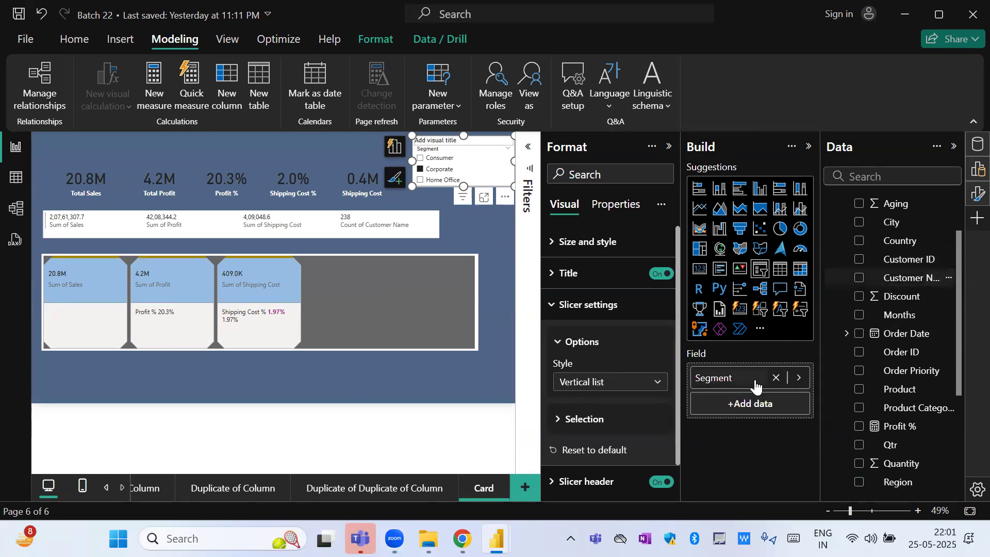
{"action": "left_click", "coordinate": [797, 379]}
{"action": "left_click", "coordinate": [900, 75]}
{"action": "type", "text": "cus"}
{"action": "left_click", "coordinate": [888, 144]}
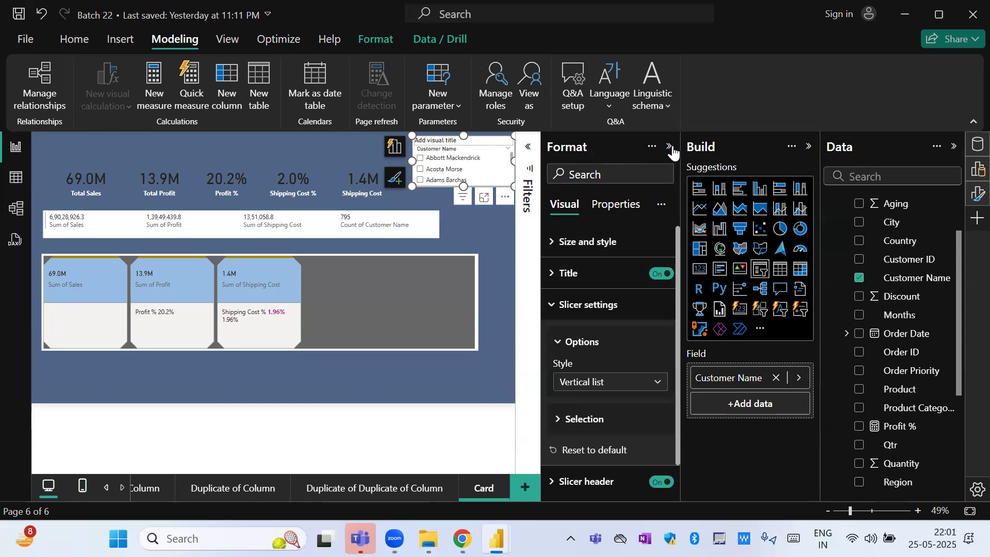
- Hide the Data pane and heighten the Customer Name slicer so it reaches down to the new card visual's lower edge
{"action": "left_click", "coordinate": [955, 147]}
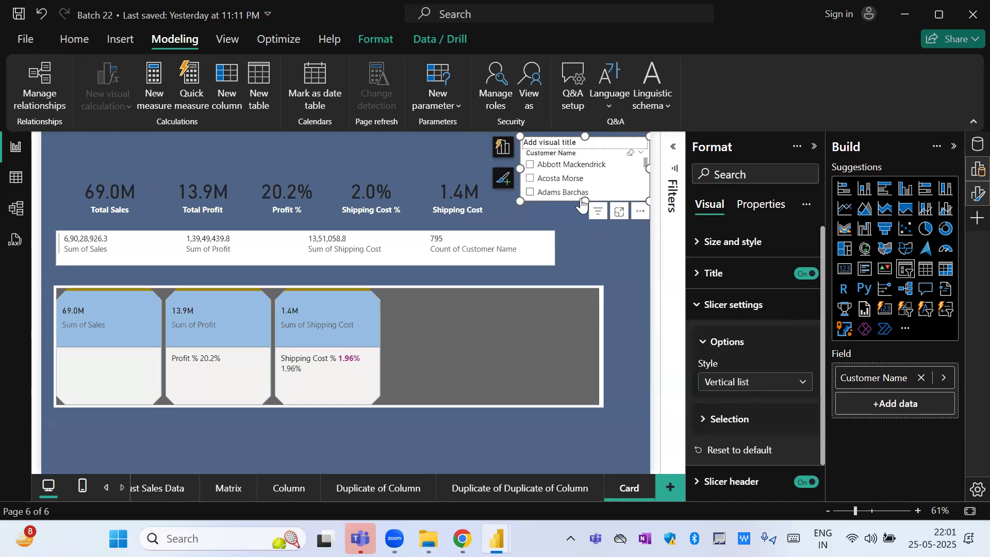
{"action": "left_click_drag", "start_coordinate": [585, 201], "coordinate": [581, 487]}
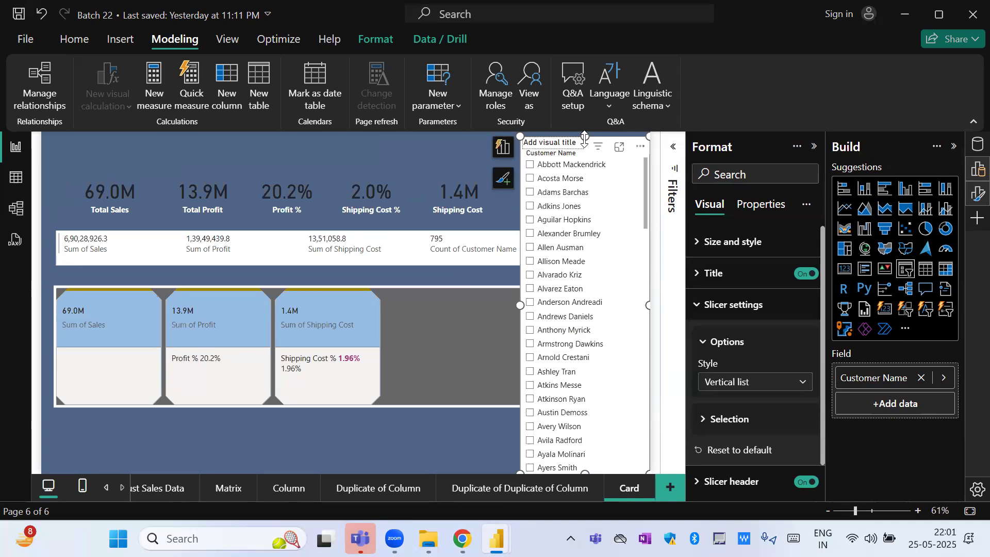
{"action": "mouse_move", "coordinate": [584, 137]}
{"action": "left_mouse_down"}
{"action": "mouse_move", "coordinate": [584, 208]}
{"action": "mouse_move", "coordinate": [597, 149]}
{"action": "left_mouse_up"}
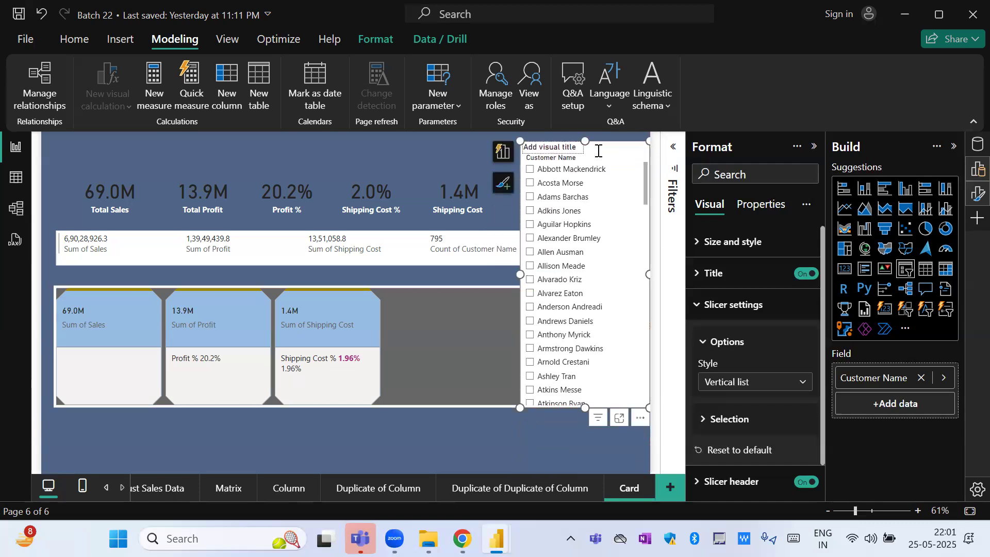
- Change the Customer Name slicer's style to Dropdown and shrink its height to fit the single selection box
{"action": "left_click", "coordinate": [727, 385]}
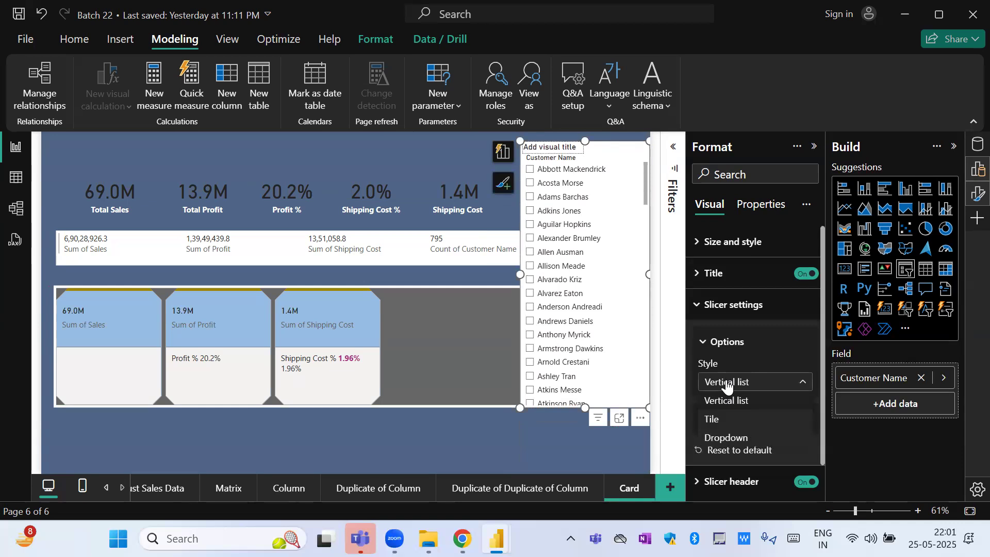
{"action": "left_click", "coordinate": [732, 437]}
{"action": "left_click_drag", "start_coordinate": [588, 407], "coordinate": [582, 183]}
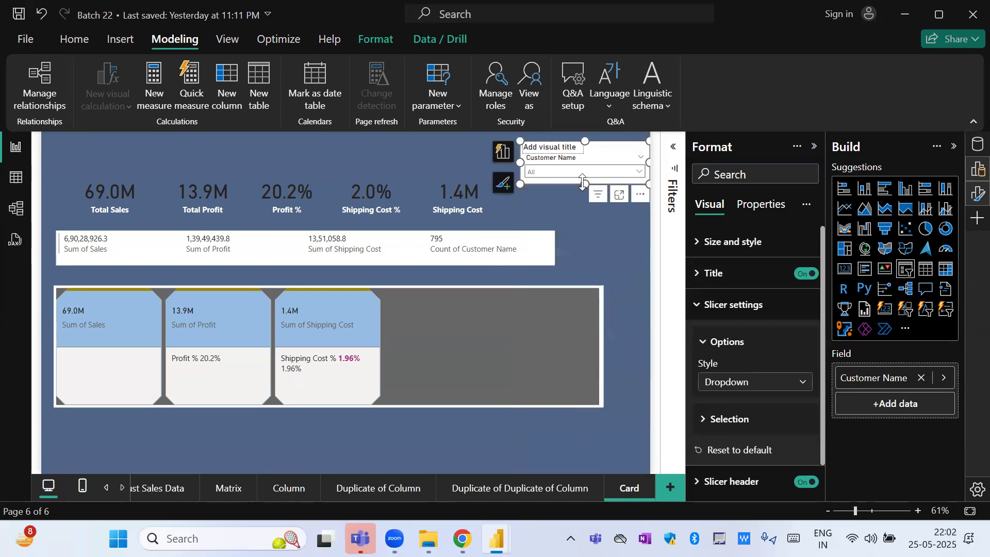
- Browse the customer names in the dropdown slicer, and shift the slicer slightly inward from the page's right edge
{"action": "left_click", "coordinate": [639, 174]}
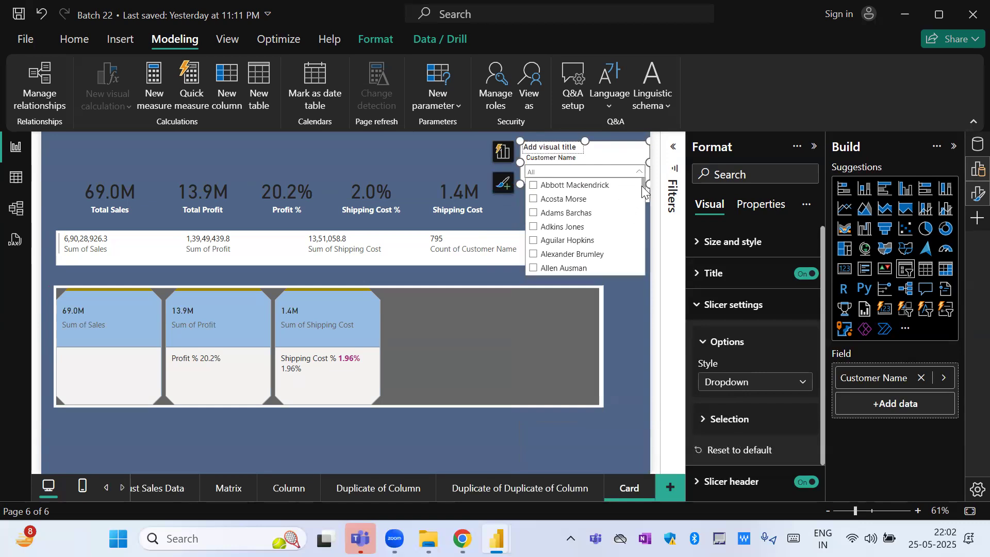
{"action": "scroll", "coordinate": [643, 245], "scroll_direction": "down", "scroll_amount": 10}
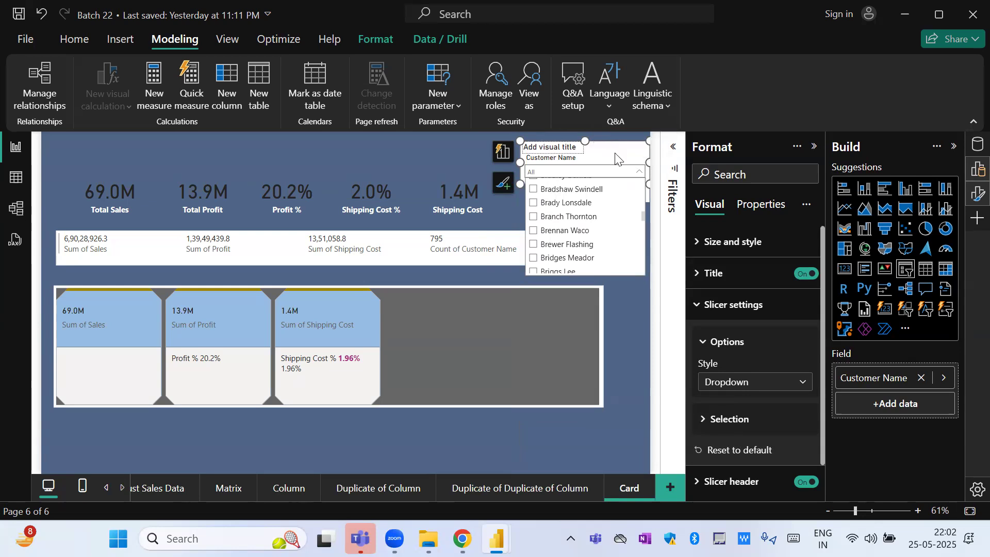
{"action": "left_click_drag", "start_coordinate": [643, 213], "coordinate": [640, 170]}
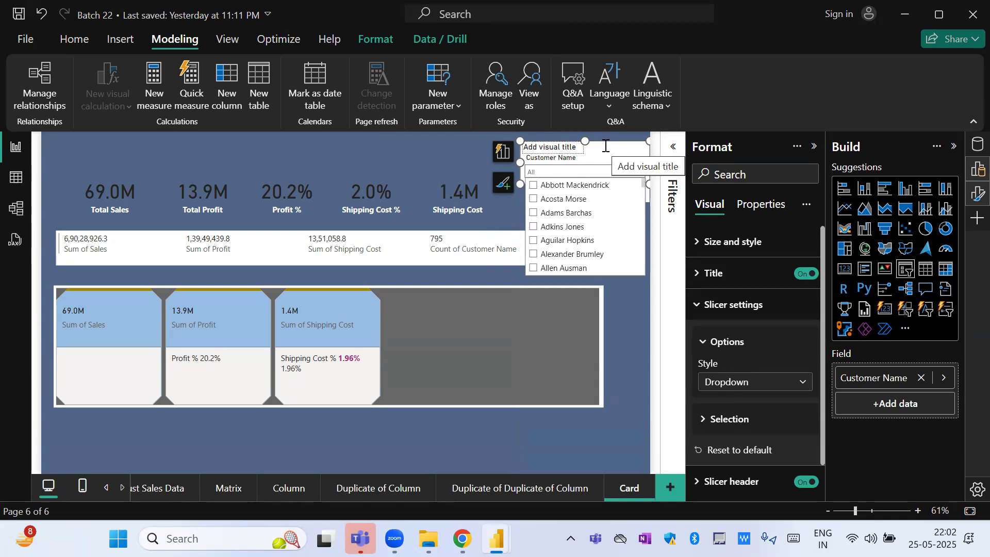
{"action": "left_click_drag", "start_coordinate": [604, 143], "coordinate": [598, 145]}
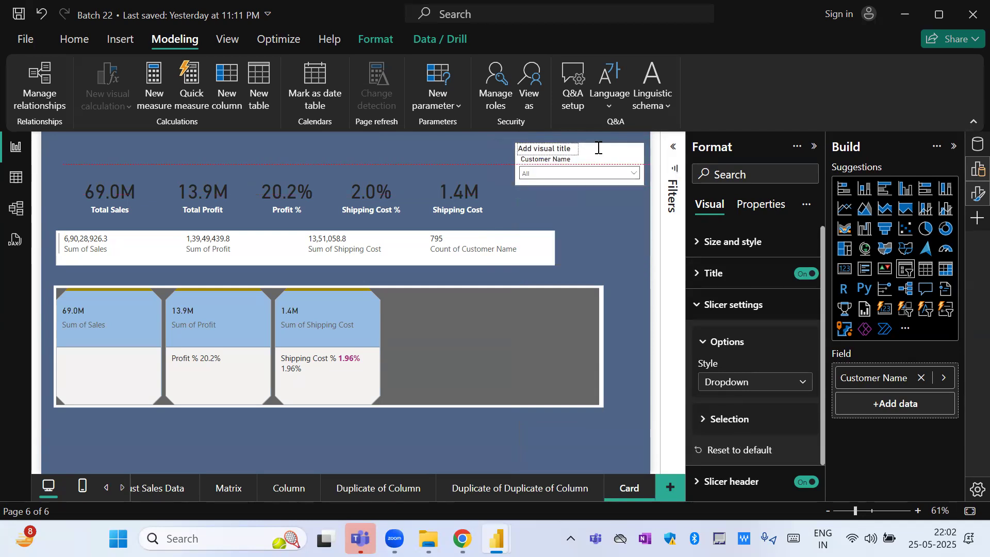
- Enable the search option on the Customer Name slicer and open its list to check the search box
{"action": "left_click", "coordinate": [635, 197]}
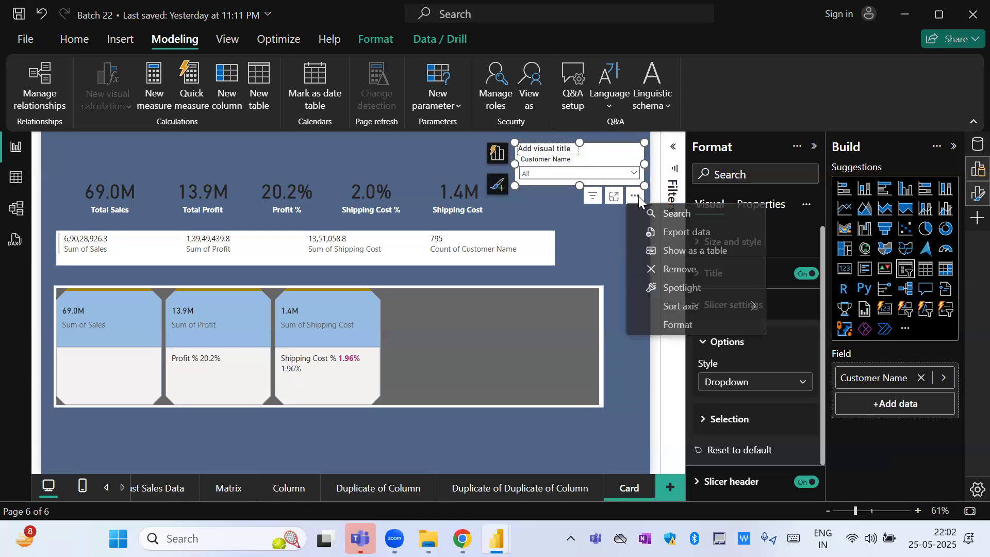
{"action": "left_click", "coordinate": [685, 211]}
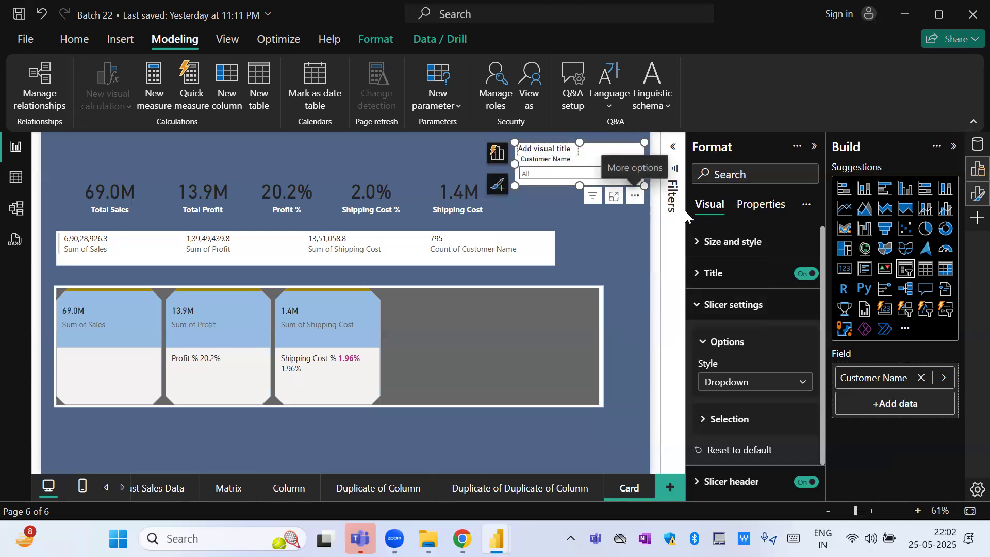
{"action": "left_click", "coordinate": [639, 198]}
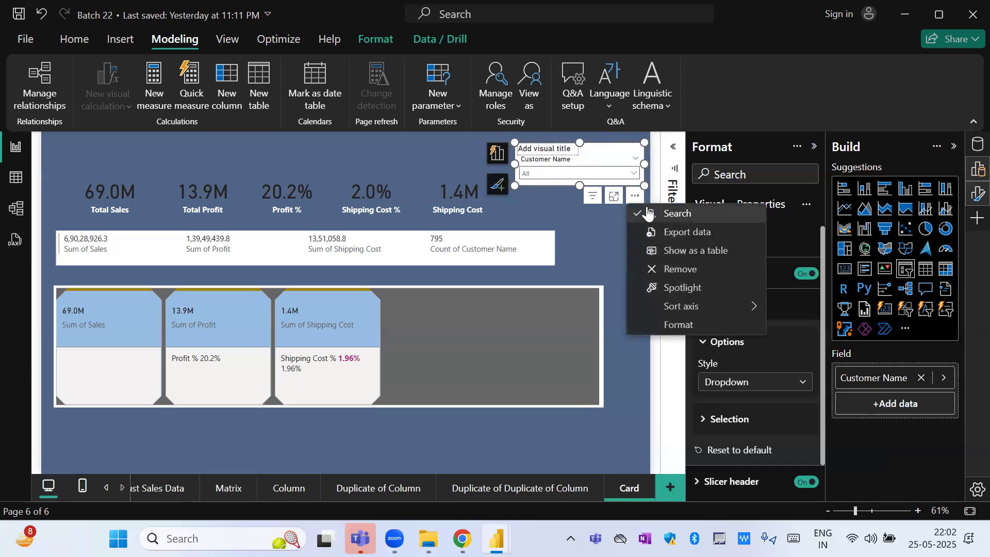
{"action": "left_click", "coordinate": [592, 174]}
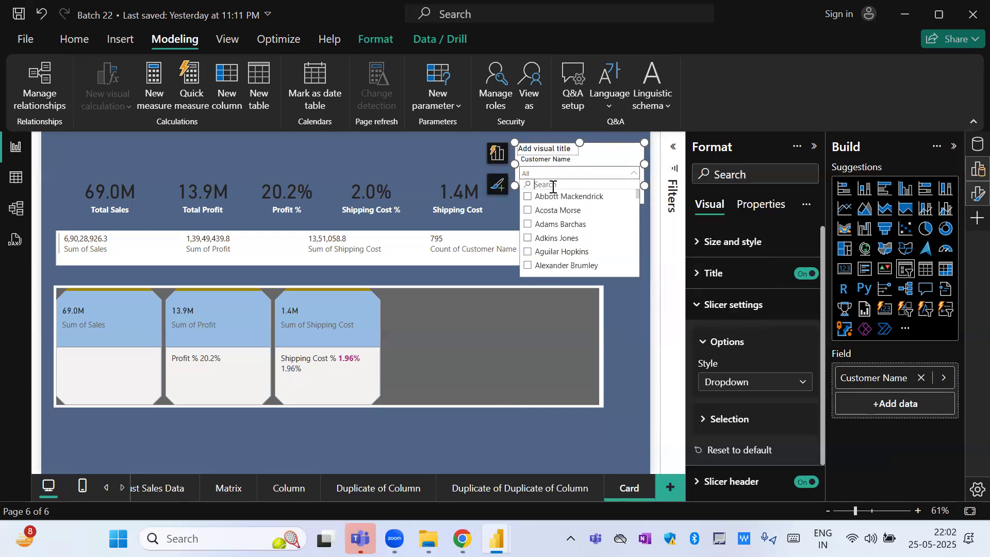
- Expand the slicer's Selection settings and turn on the "Select all" option
{"action": "left_click", "coordinate": [723, 431]}
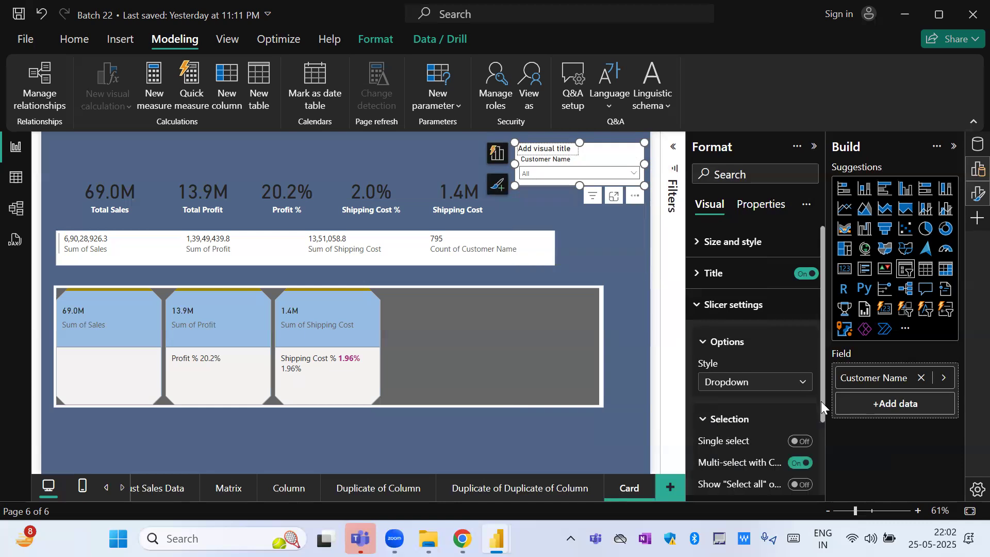
{"action": "left_click_drag", "start_coordinate": [822, 395], "coordinate": [821, 470]}
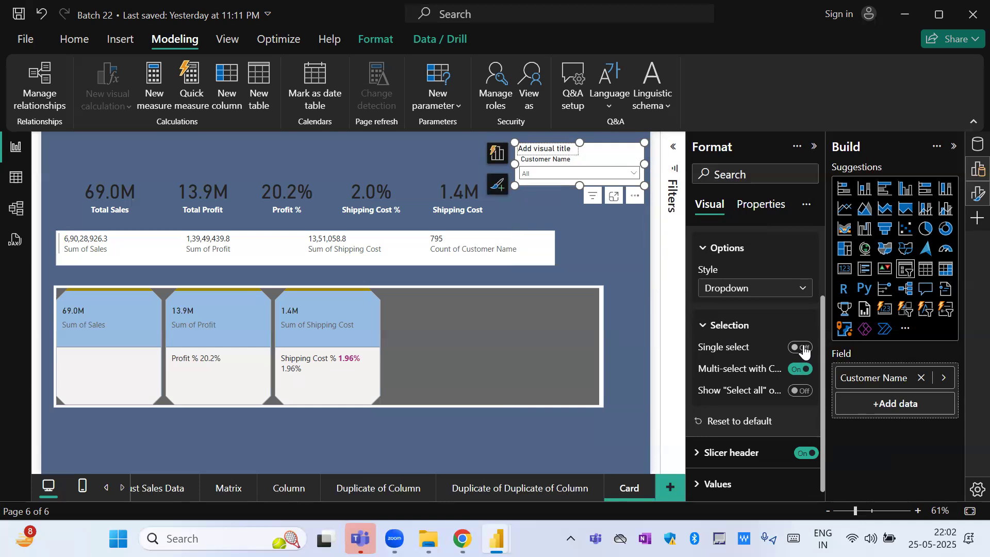
{"action": "left_click", "coordinate": [801, 392]}
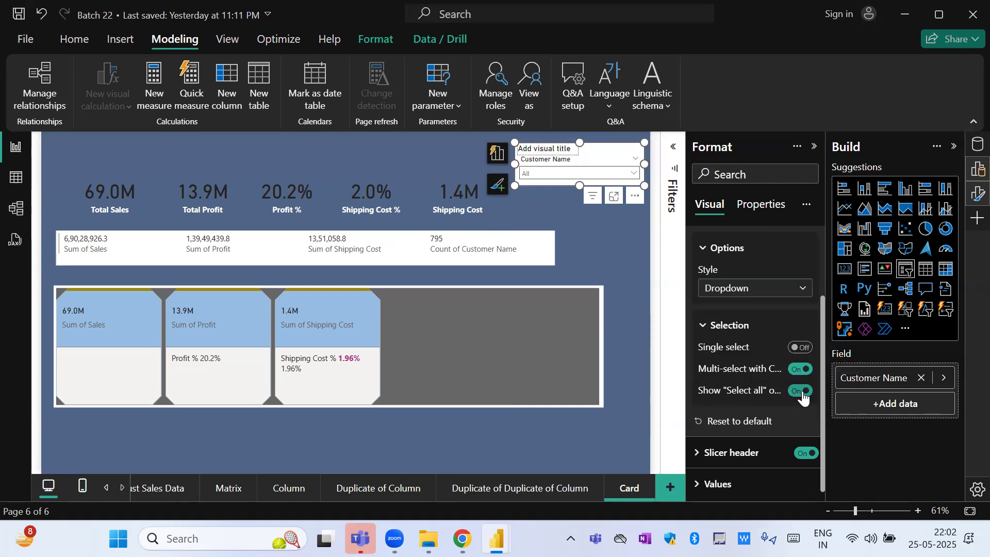
- Search the Customer Name slicer's list for "Ha*", clear the search and browse further down the names
{"action": "left_click", "coordinate": [635, 175]}
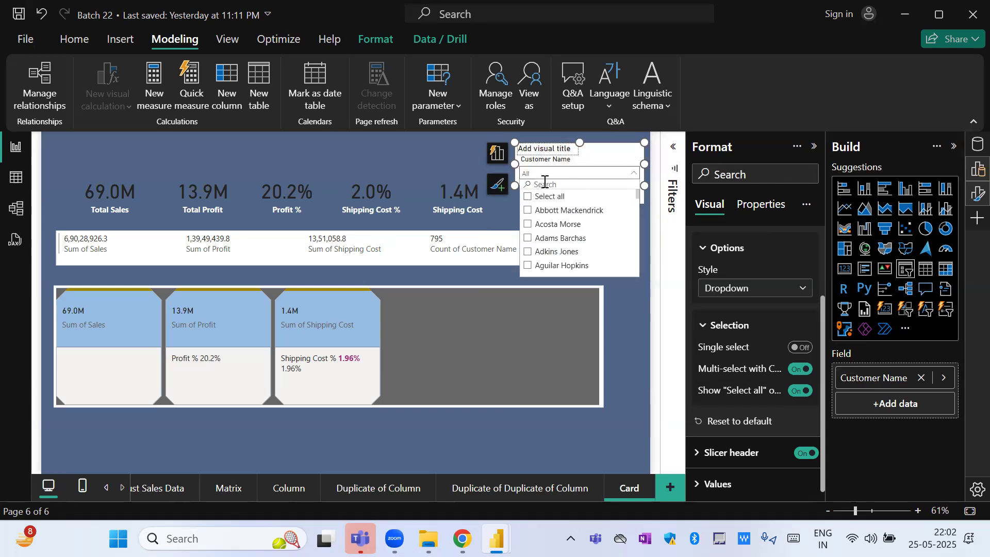
{"action": "type", "text": "H"}
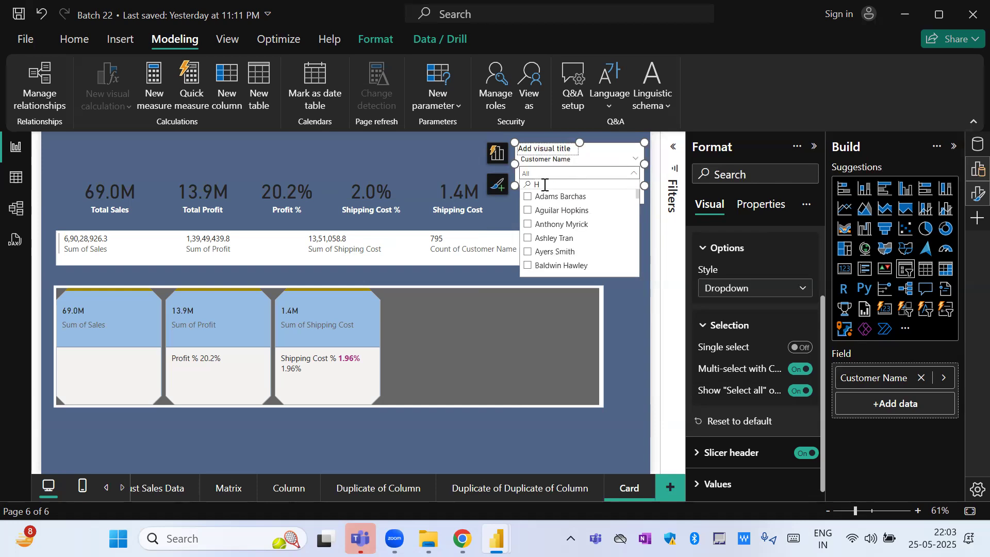
{"action": "type", "text": "a*"}
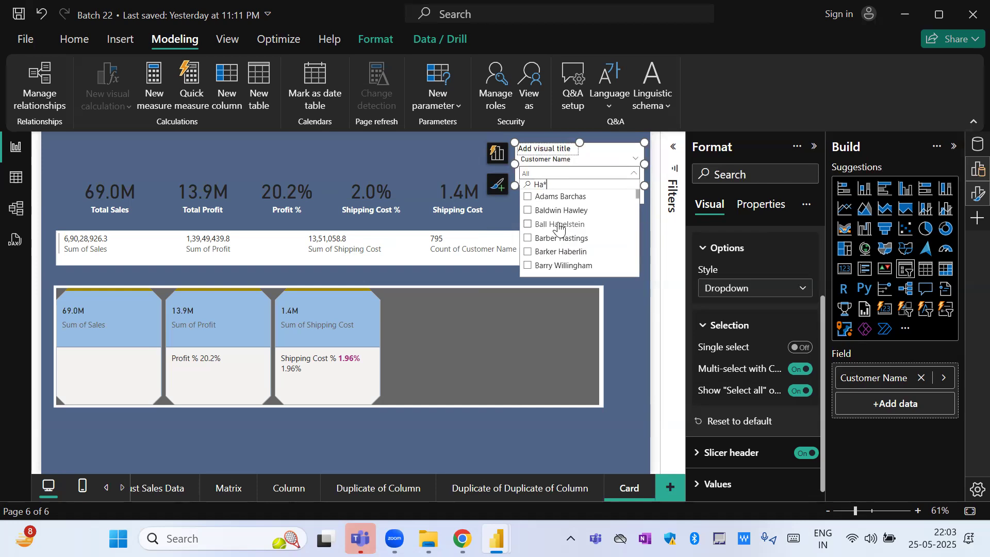
{"action": "type", "text": "8"}
{"action": "key", "text": "BackSpace"}
{"action": "key", "text": "BackSpace"}
{"action": "key", "text": "BackSpace"}
{"action": "left_click_drag", "start_coordinate": [638, 194], "coordinate": [637, 275]}
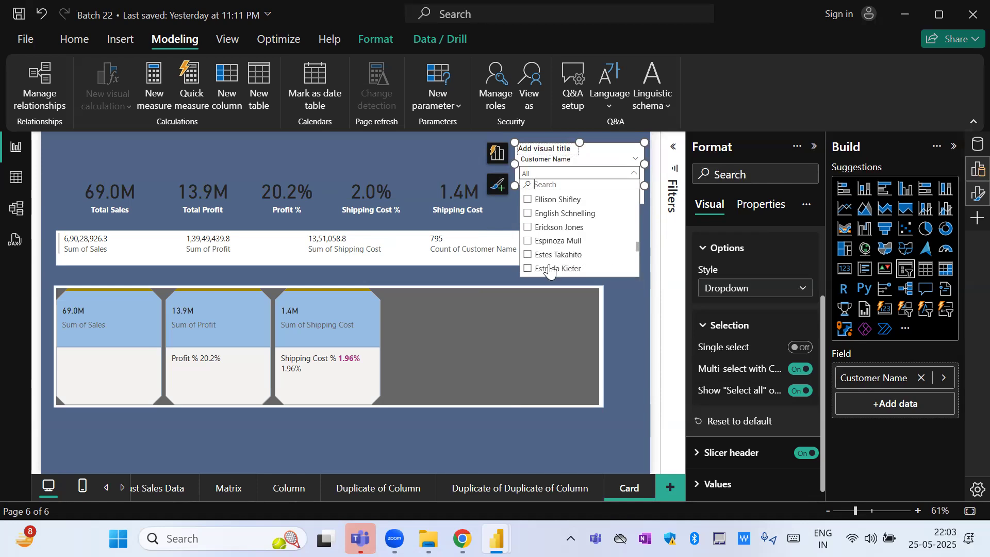
- Search the slicer for a customer by name and filter the page's cards to that one customer
{"action": "left_click", "coordinate": [537, 184]}
{"action": "type", "text": "estes"}
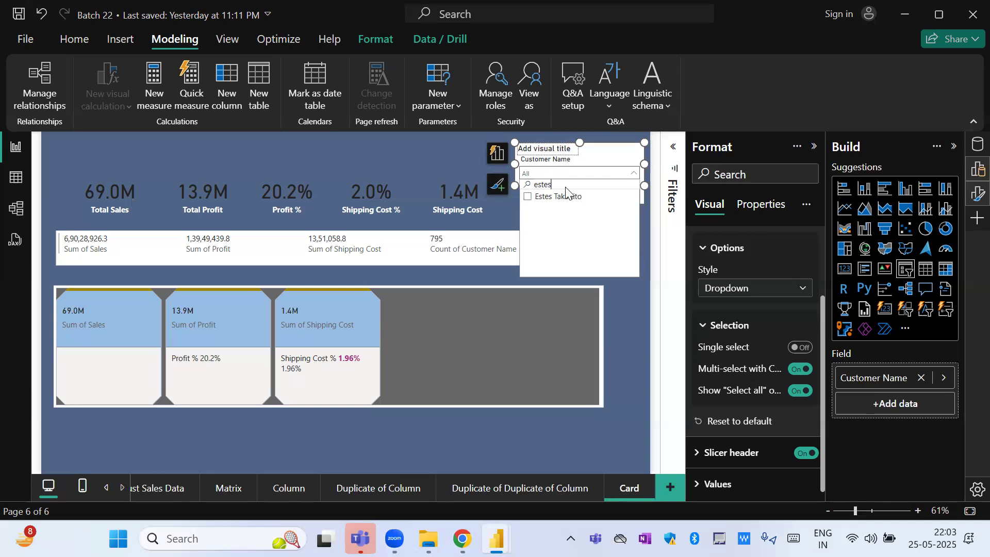
{"action": "left_click", "coordinate": [560, 200]}
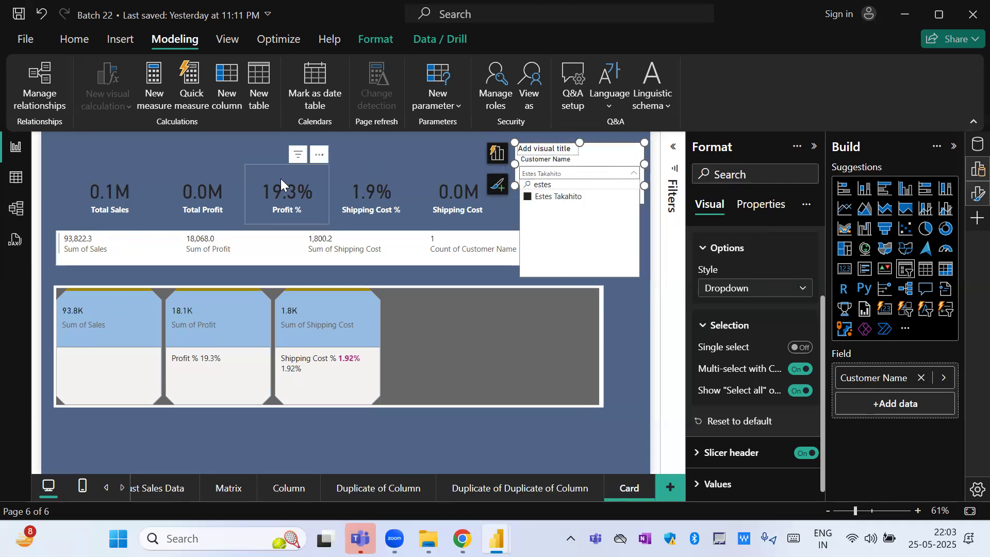
{"action": "left_click", "coordinate": [246, 150]}
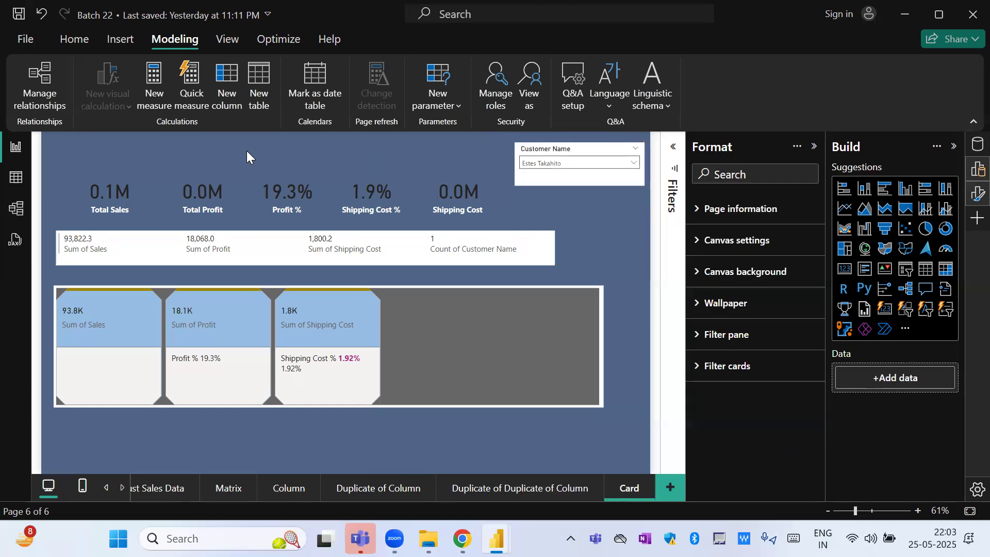
- Reset the Customer Name slicer to include all customers using Select all, and close its list
{"action": "left_click", "coordinate": [578, 163]}
{"action": "key", "text": "BackSpace"}
{"action": "key", "text": "BackSpace"}
{"action": "key", "text": "BackSpace"}
{"action": "key", "text": "BackSpace"}
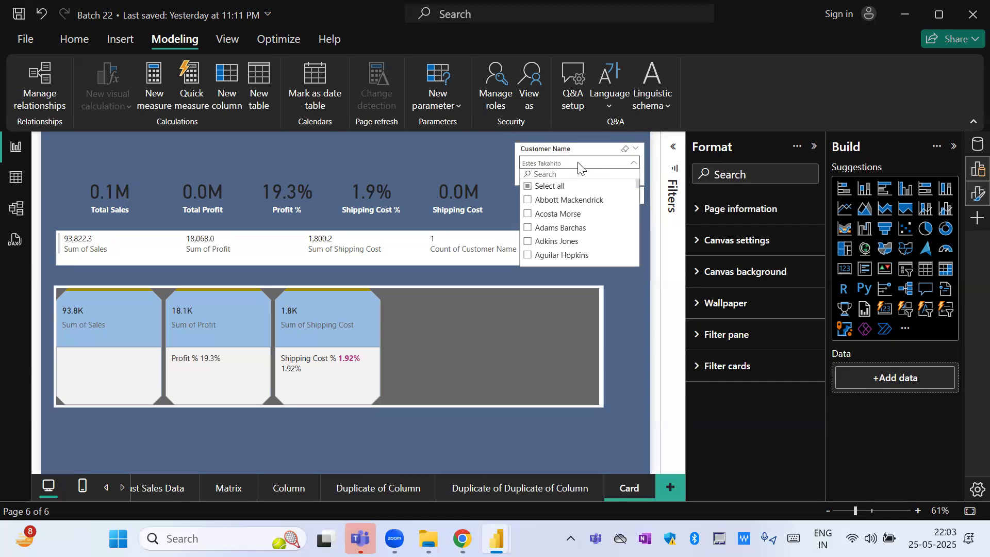
{"action": "left_click", "coordinate": [542, 187]}
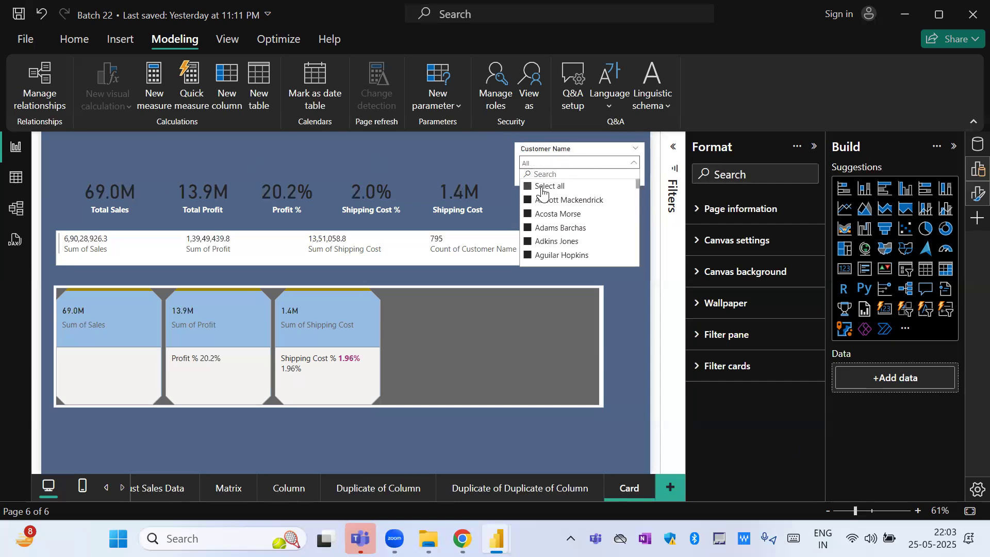
{"action": "left_click", "coordinate": [313, 153]}
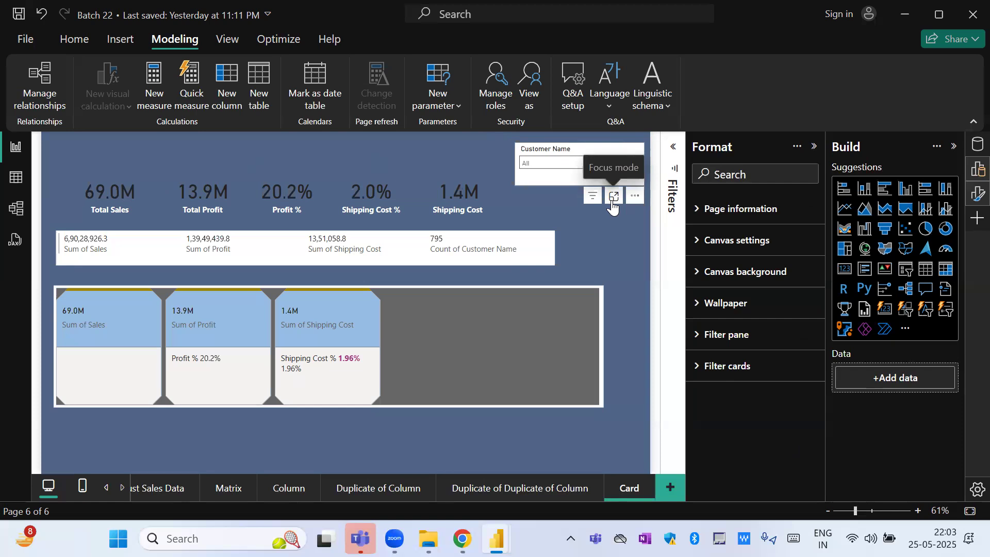
- Turn off the Customer Name slicer's title and slightly reduce the slicer's height
{"action": "left_click", "coordinate": [583, 154]}
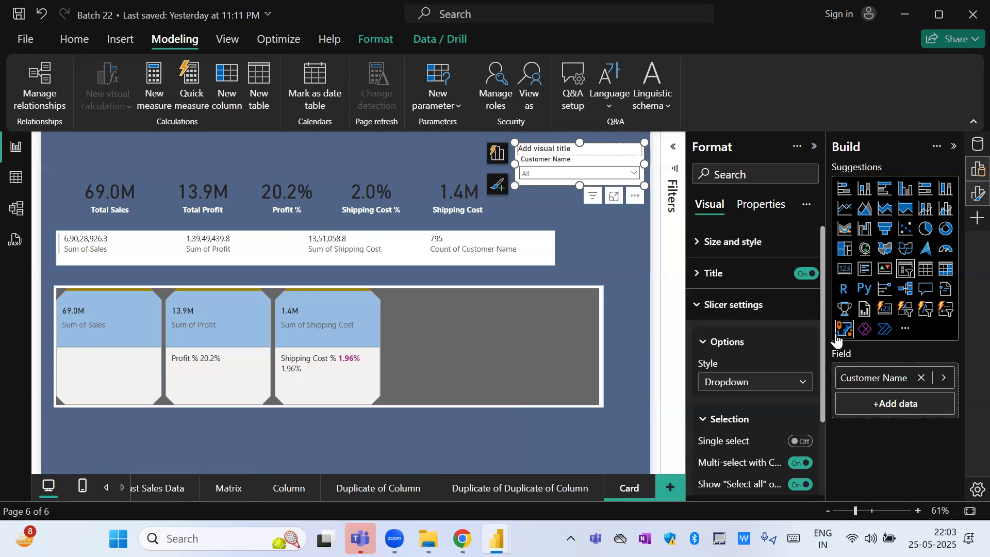
{"action": "left_click", "coordinate": [806, 277]}
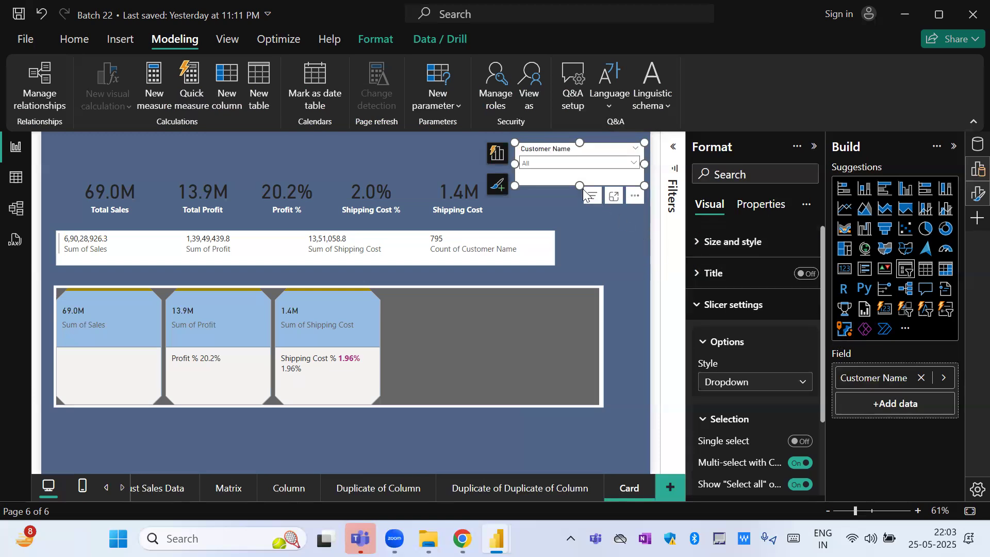
{"action": "left_click_drag", "start_coordinate": [581, 187], "coordinate": [581, 179]}
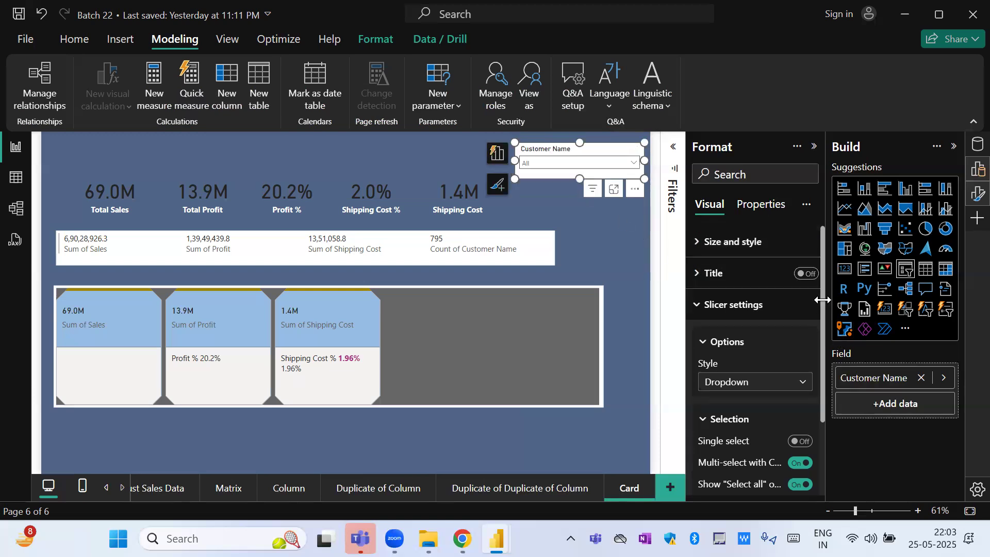
- Check the slicer's Values formatting, collapse its settings, and move the Customer Name slicer above the Profit % card
{"action": "left_click", "coordinate": [747, 311]}
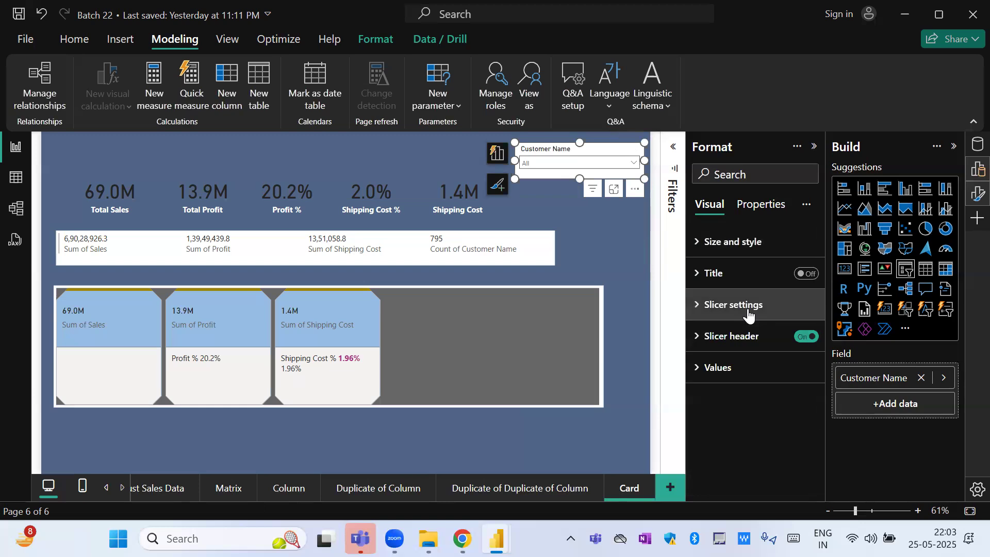
{"action": "left_click", "coordinate": [732, 368]}
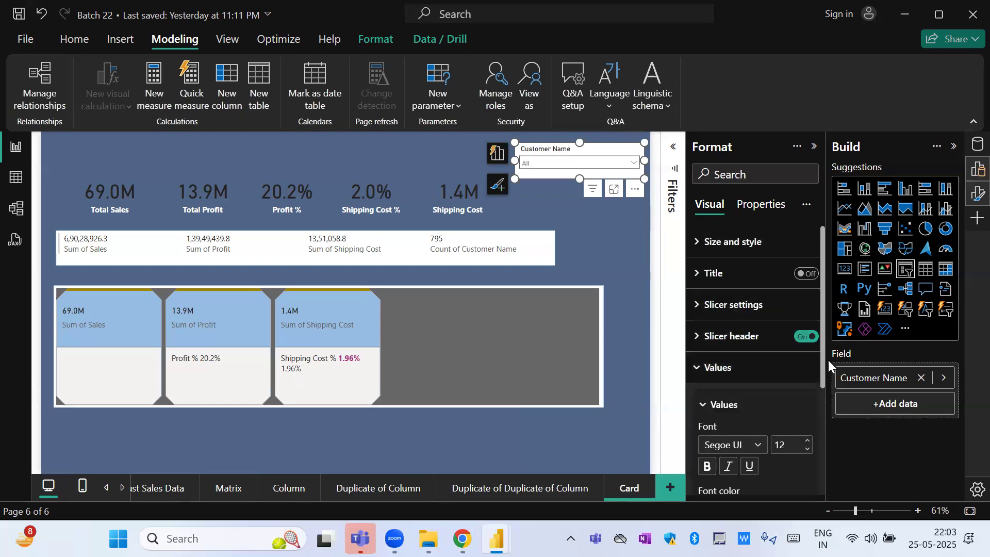
{"action": "left_click_drag", "start_coordinate": [823, 363], "coordinate": [803, 310]}
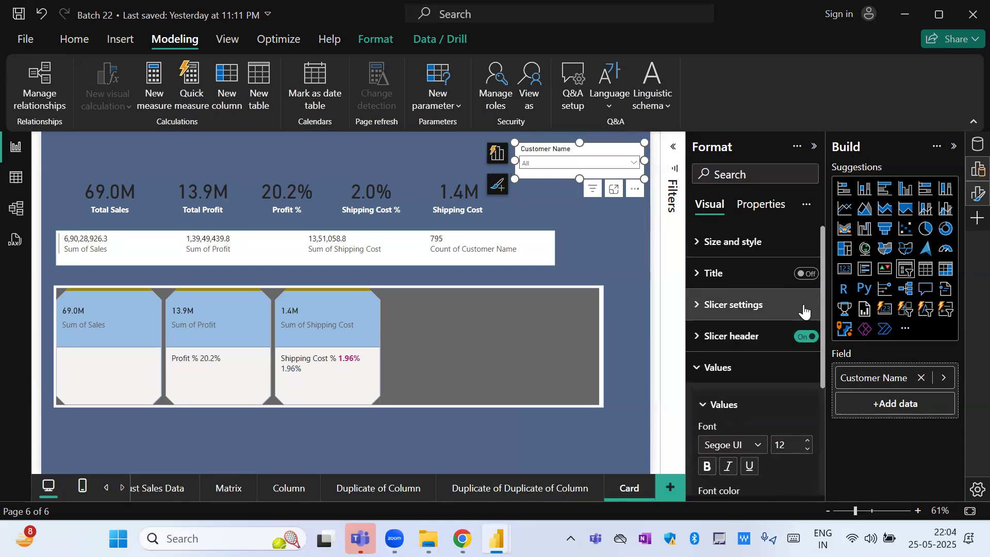
{"action": "left_click", "coordinate": [727, 381]}
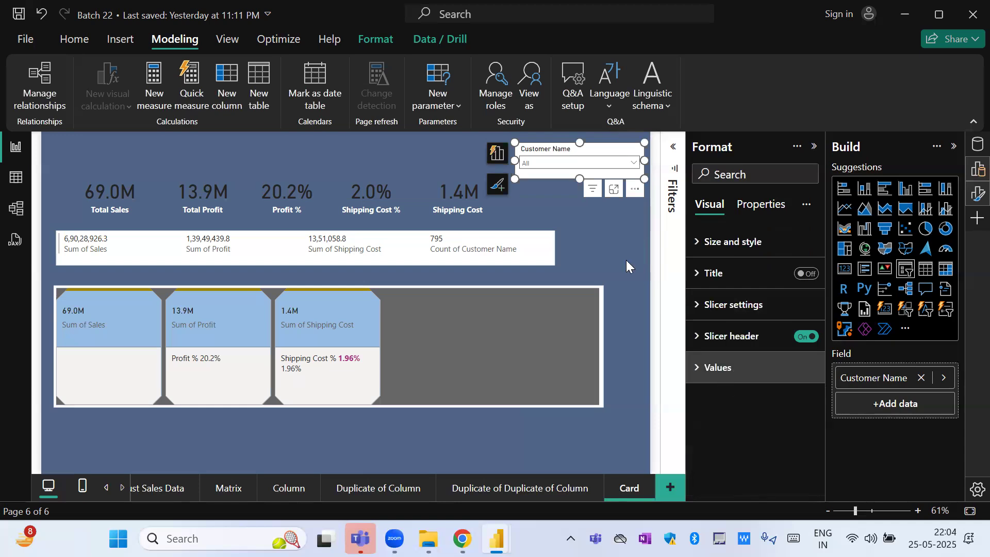
{"action": "left_click_drag", "start_coordinate": [562, 151], "coordinate": [300, 148]}
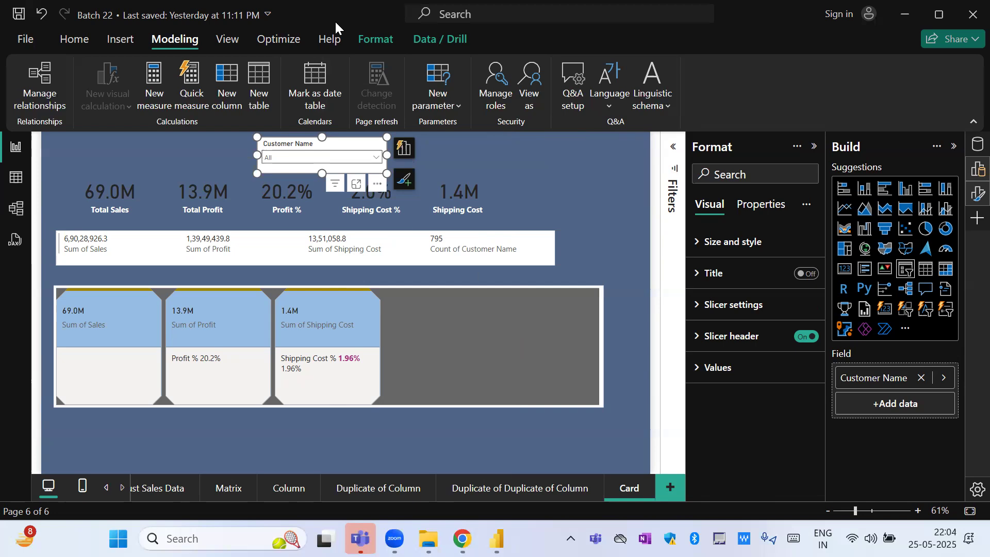
{"action": "left_click", "coordinate": [501, 157]}
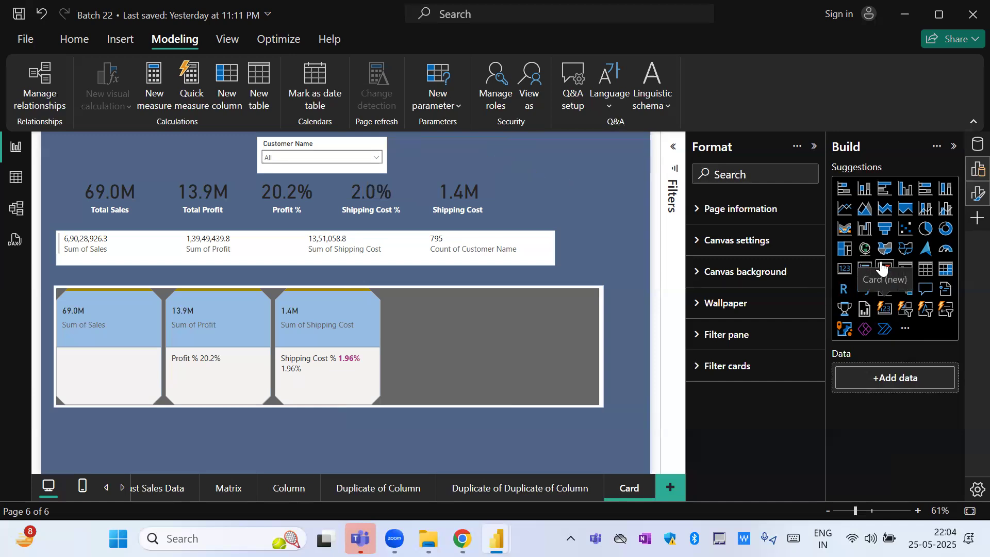
- Add a second slicer beside the Customer Name one, fill it with Order Date from Sales Data and reduce its height
{"action": "left_click", "coordinate": [910, 276]}
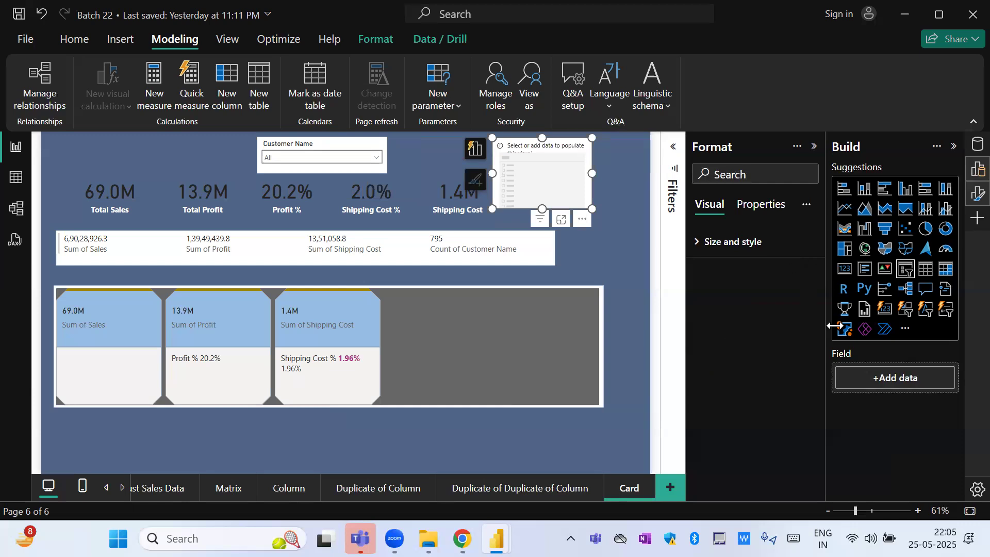
{"action": "left_click", "coordinate": [974, 149]}
{"action": "left_click", "coordinate": [809, 147]}
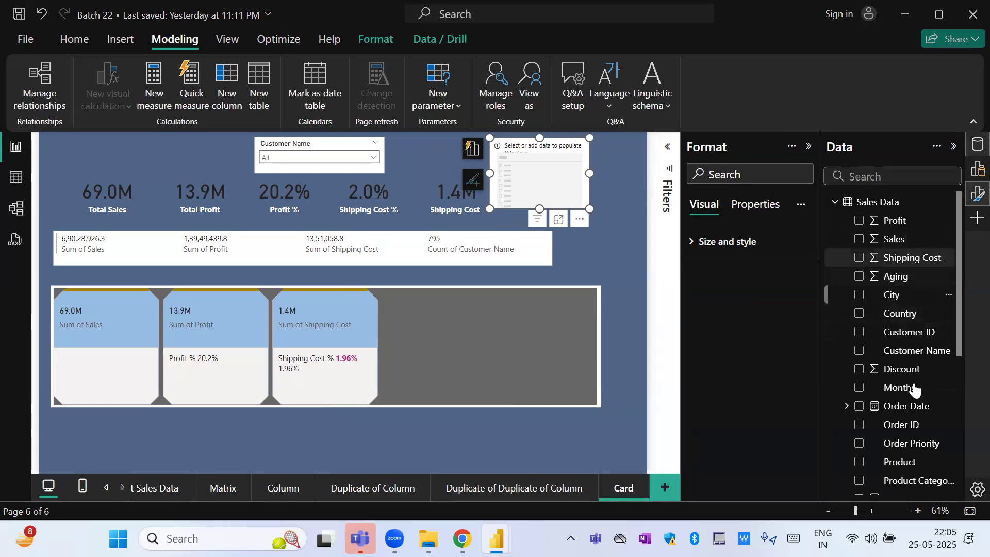
{"action": "left_click_drag", "start_coordinate": [902, 406], "coordinate": [631, 173]}
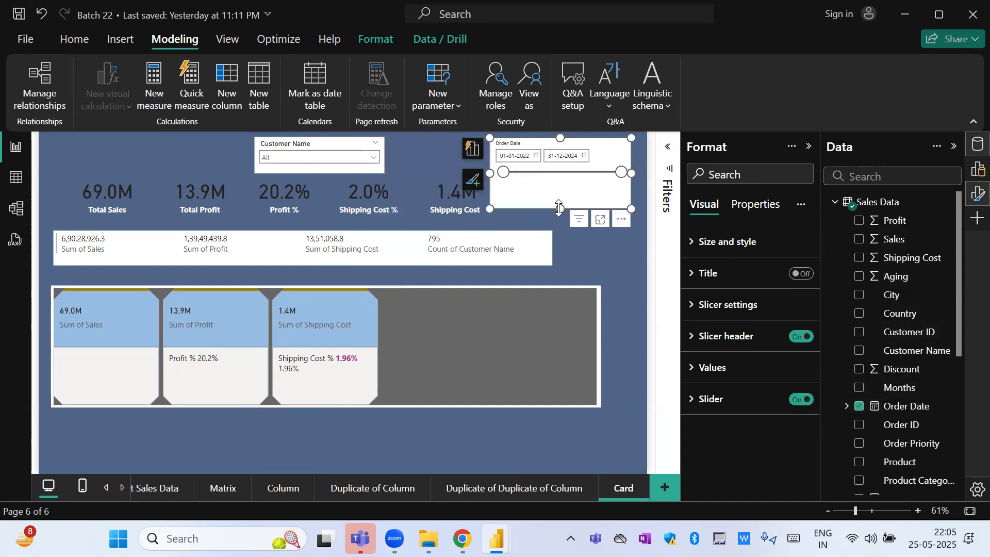
{"action": "left_click_drag", "start_coordinate": [560, 199], "coordinate": [556, 188]}
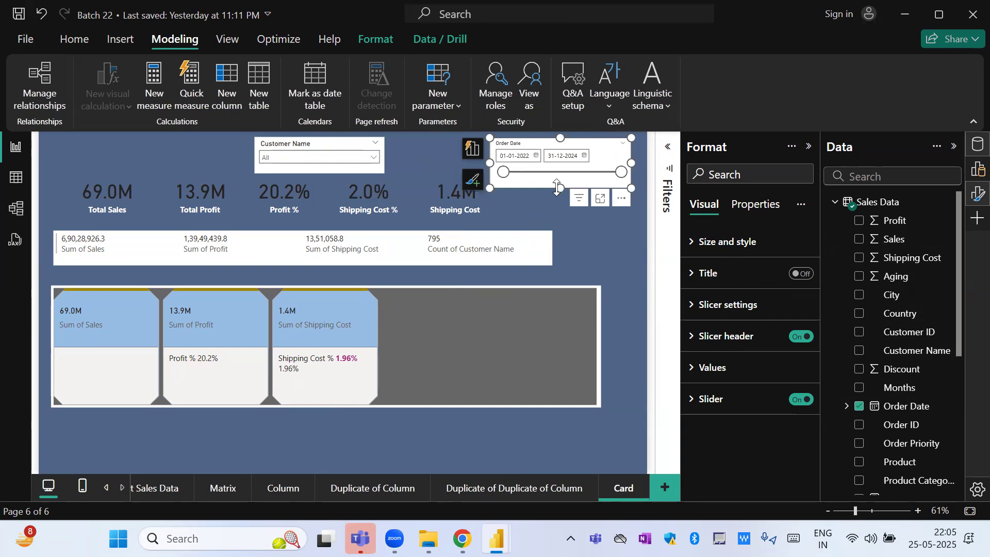
- Browse the Order Date slicer's start-date calendar forward to May 2022
{"action": "left_click", "coordinate": [536, 157]}
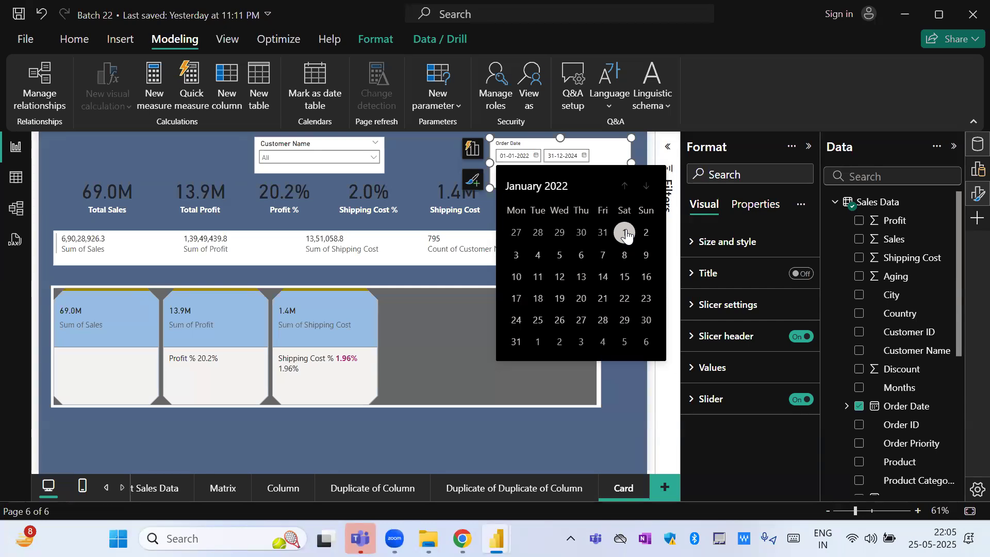
{"action": "left_click", "coordinate": [646, 187]}
{"action": "left_click", "coordinate": [646, 187]}
{"action": "left_click", "coordinate": [646, 186]}
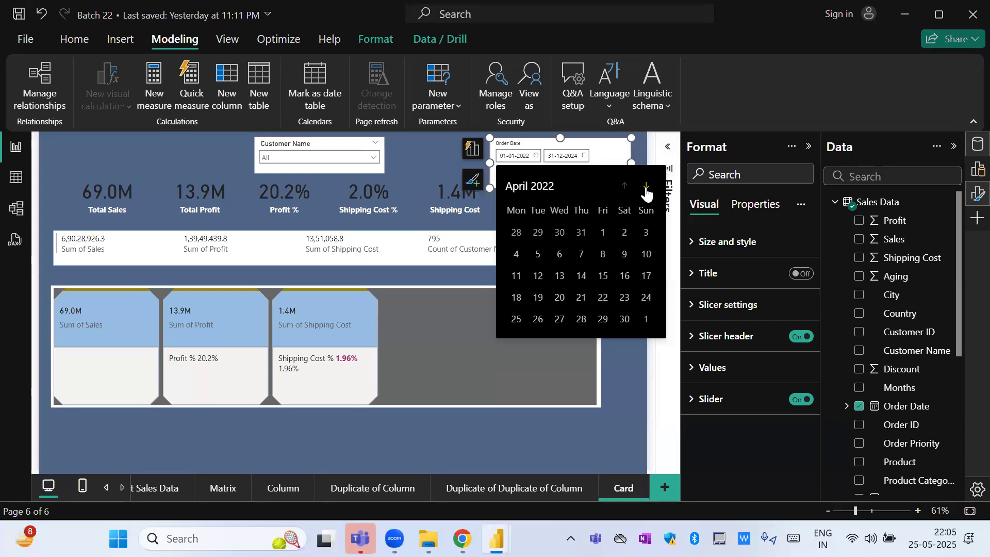
{"action": "left_click", "coordinate": [646, 187]}
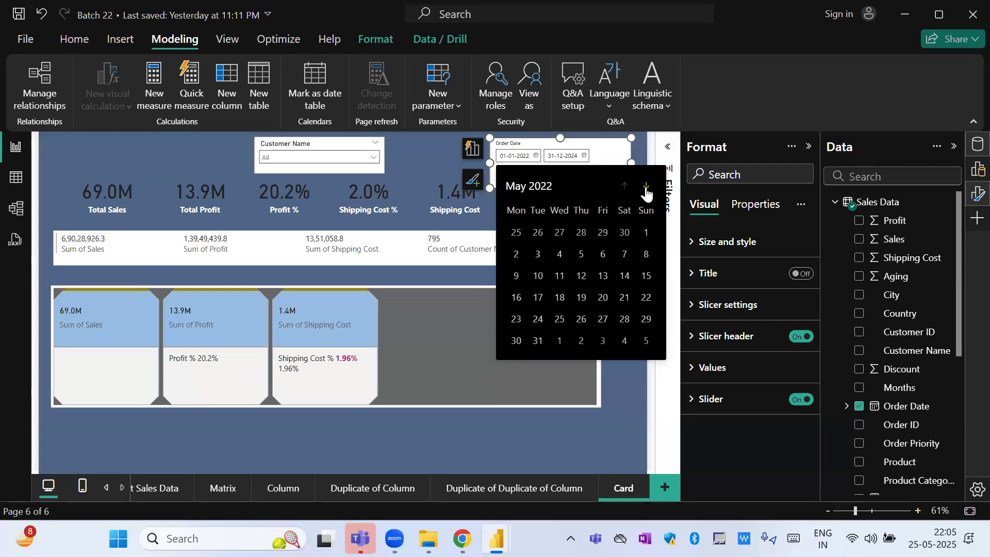
- Close the calendar and shorten the Order Date range with the slider so that it ends on 07-01-2024
{"action": "left_click", "coordinate": [516, 157]}
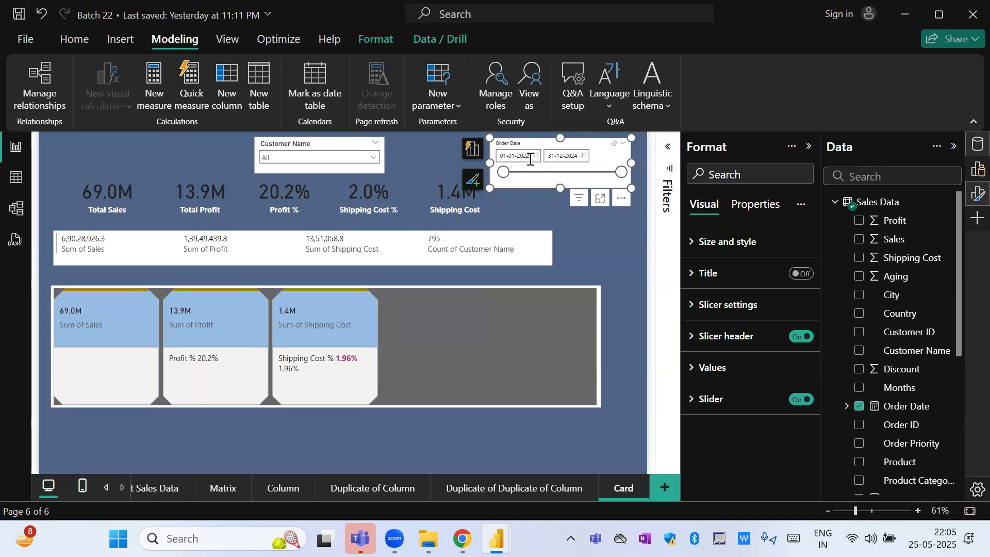
{"action": "left_click_drag", "start_coordinate": [621, 172], "coordinate": [583, 173]}
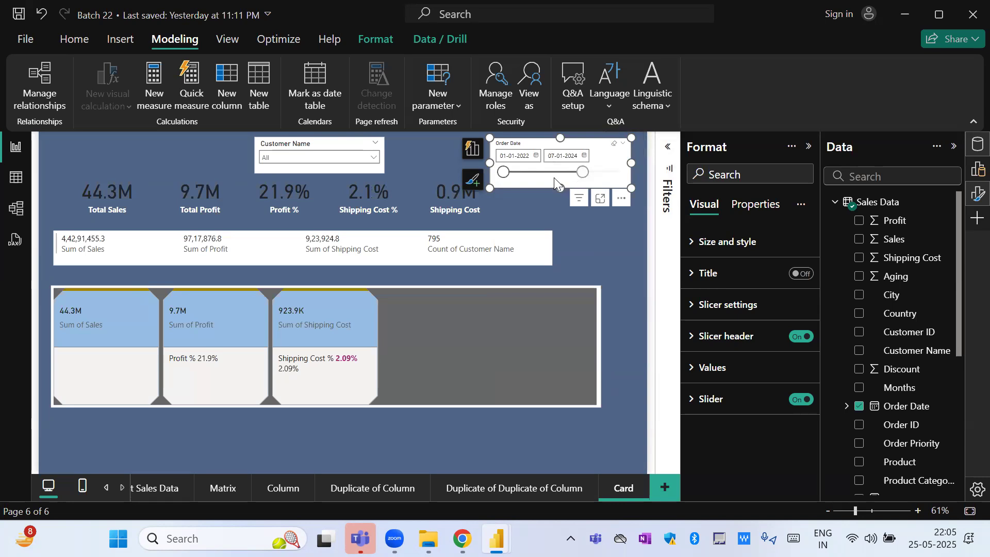
- Start the Order Date range on 21-07-2022, and switch the slicer to the Vertical list style with a slightly reduced height
{"action": "left_click_drag", "start_coordinate": [504, 174], "coordinate": [524, 173]}
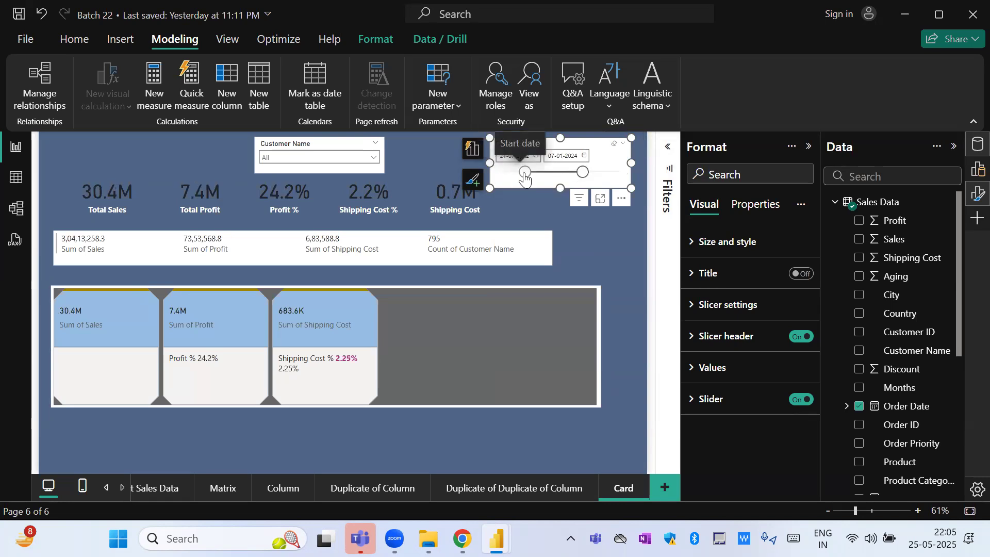
{"action": "left_click", "coordinate": [735, 312]}
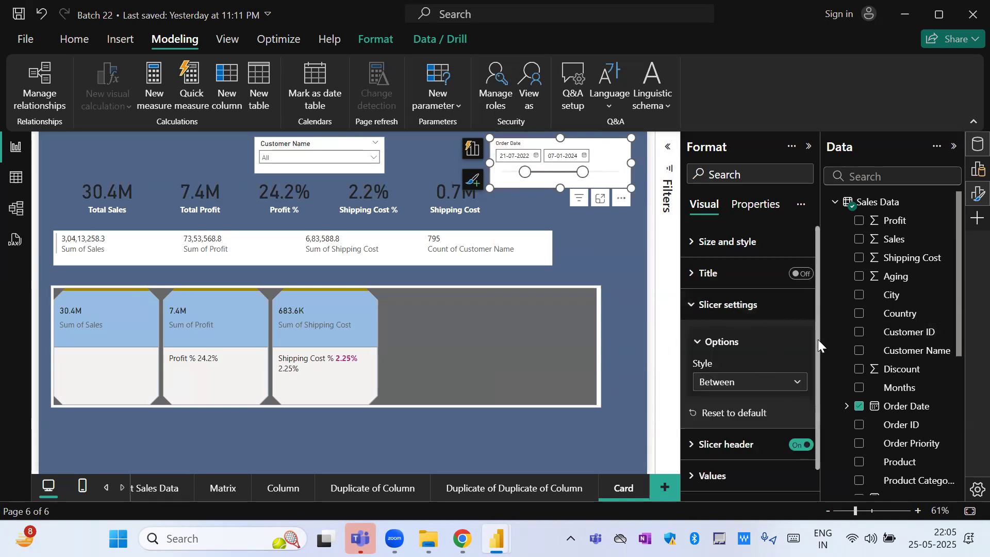
{"action": "scroll", "coordinate": [814, 382], "scroll_direction": "down", "scroll_amount": 1}
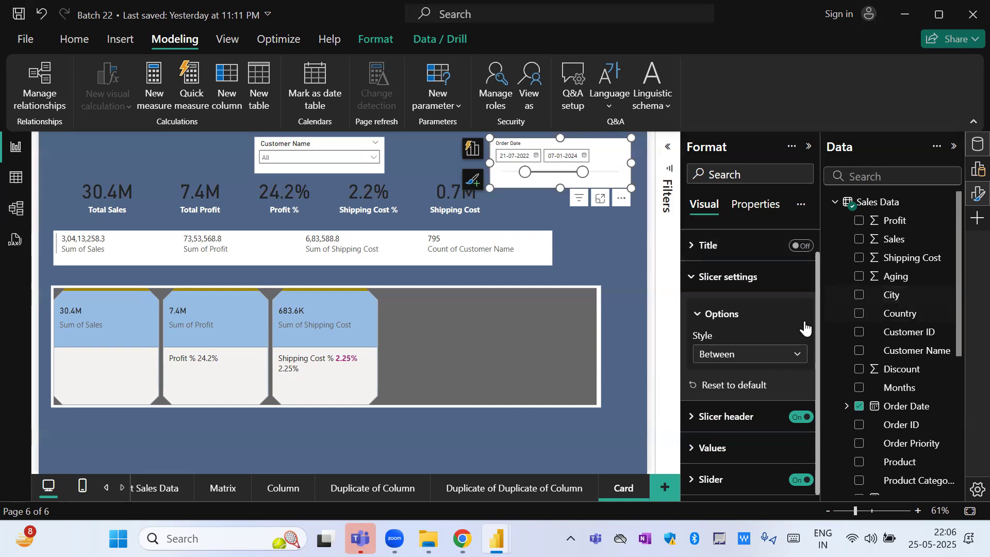
{"action": "left_click", "coordinate": [747, 359]}
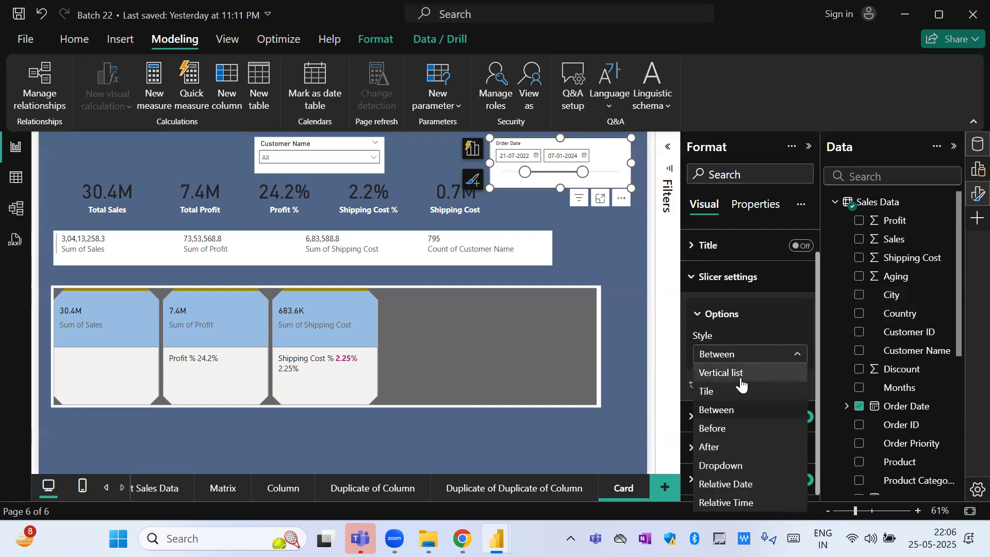
{"action": "left_click", "coordinate": [736, 375]}
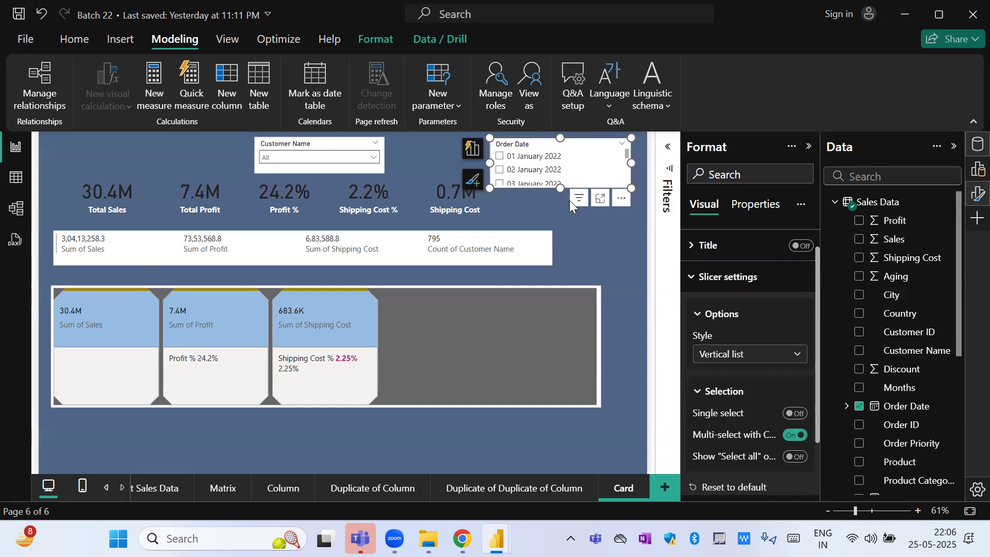
{"action": "left_click_drag", "start_coordinate": [560, 188], "coordinate": [604, 182]}
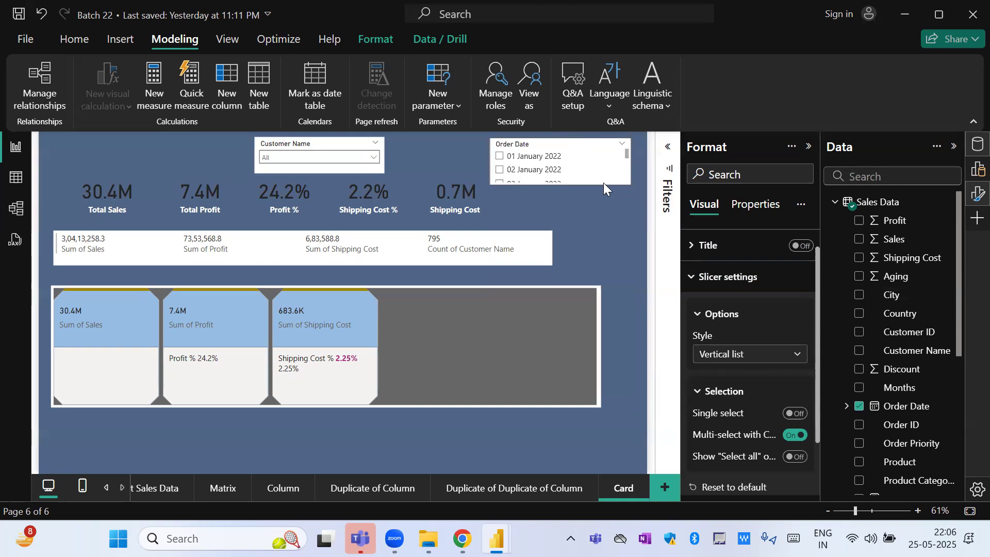
- Switch the Order Date slicer to the Tile style and shorten it to a single row of tiles
{"action": "left_click", "coordinate": [725, 354]}
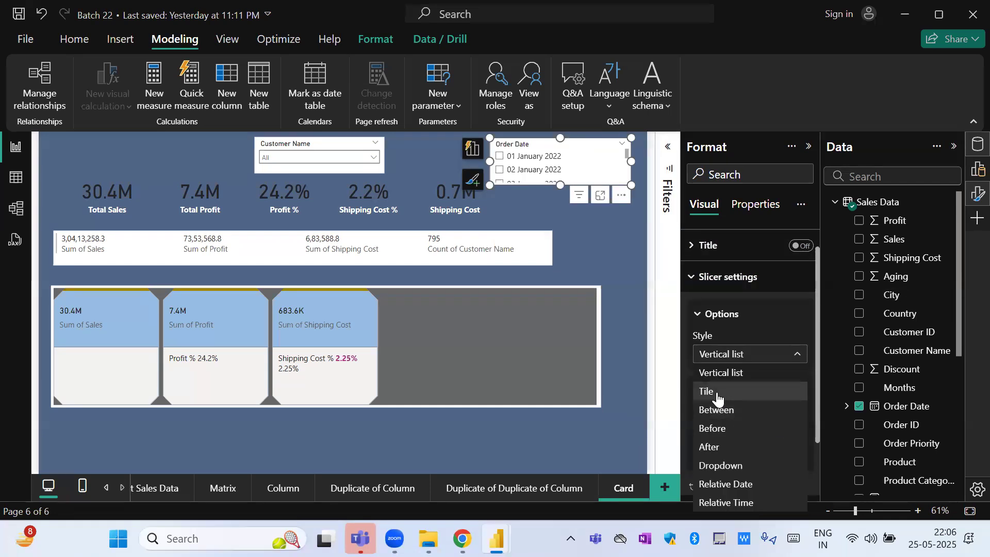
{"action": "left_click", "coordinate": [717, 393]}
{"action": "left_click_drag", "start_coordinate": [573, 278], "coordinate": [580, 175]}
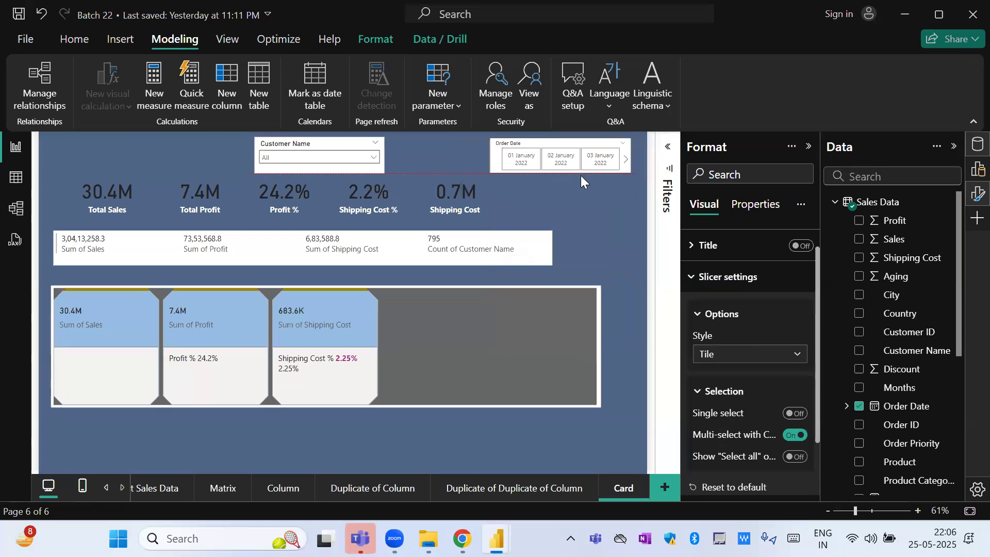
- Return the Order Date slicer to the Between style and make it tall enough to show the range slider
{"action": "left_click", "coordinate": [747, 355]}
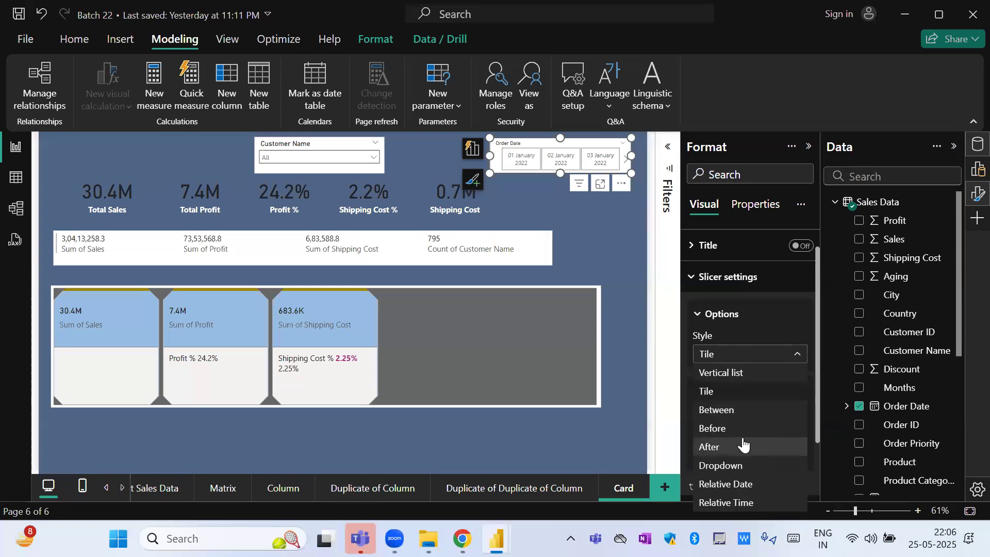
{"action": "left_click", "coordinate": [722, 410]}
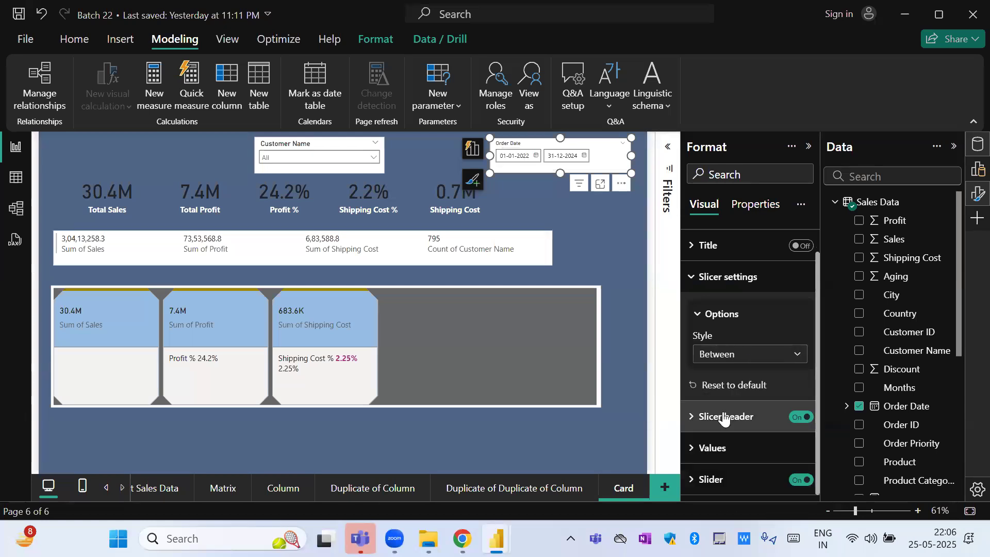
{"action": "left_click_drag", "start_coordinate": [559, 174], "coordinate": [560, 187]}
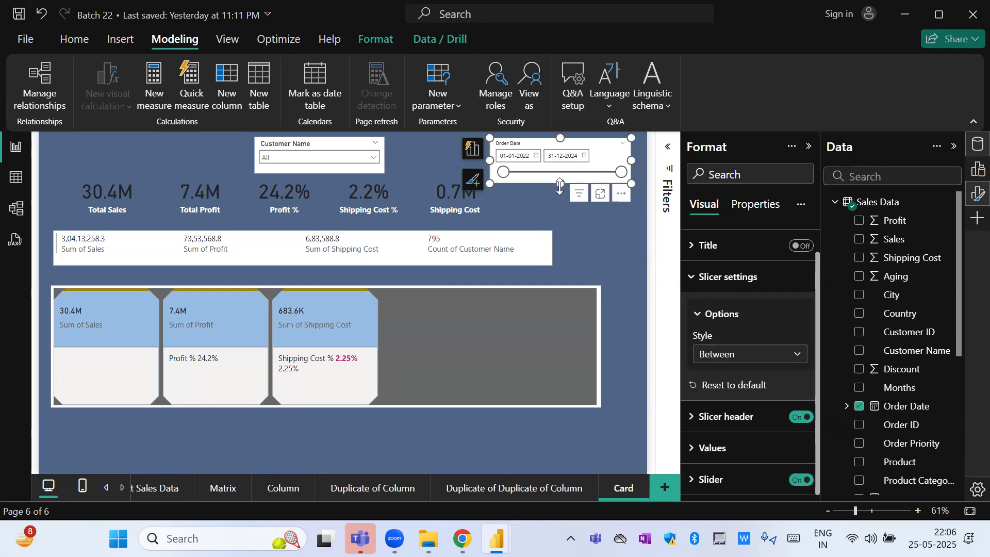
- Try the Before style and the After style on the Order Date slicer
{"action": "left_click", "coordinate": [774, 361]}
{"action": "left_click", "coordinate": [740, 430]}
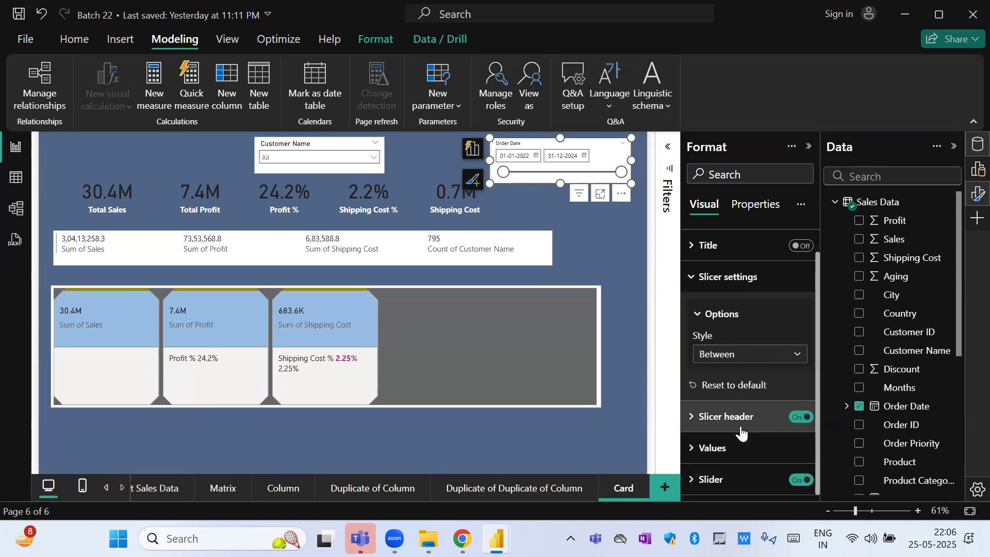
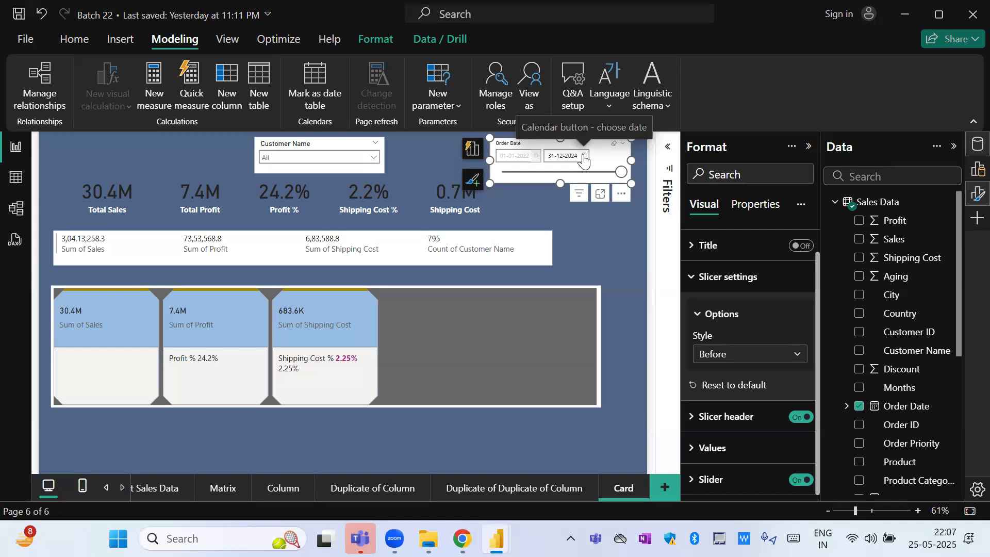
{"action": "left_click", "coordinate": [733, 355]}
{"action": "left_click", "coordinate": [729, 448]}
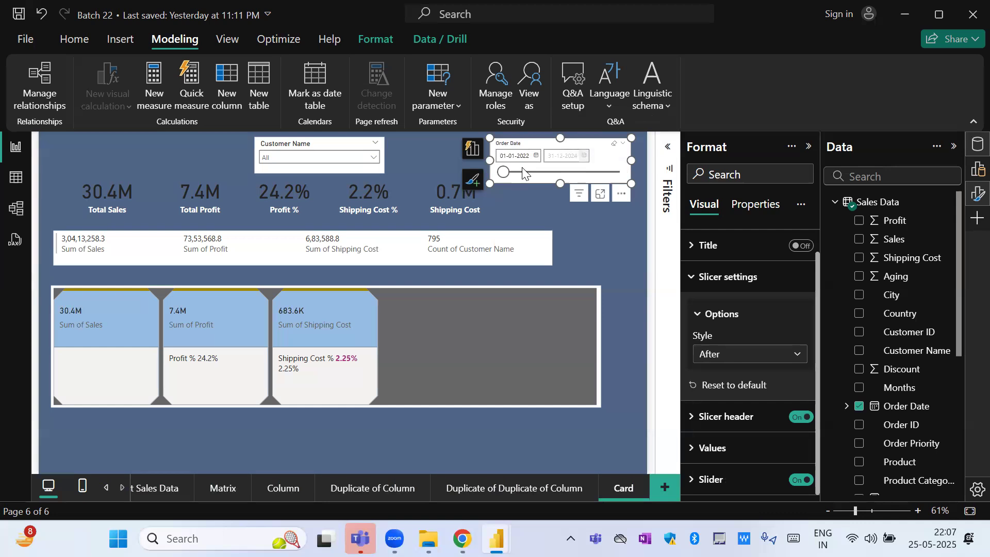
- Switch the Order Date slicer to the Dropdown style and open its list of dates
{"action": "left_click", "coordinate": [725, 355]}
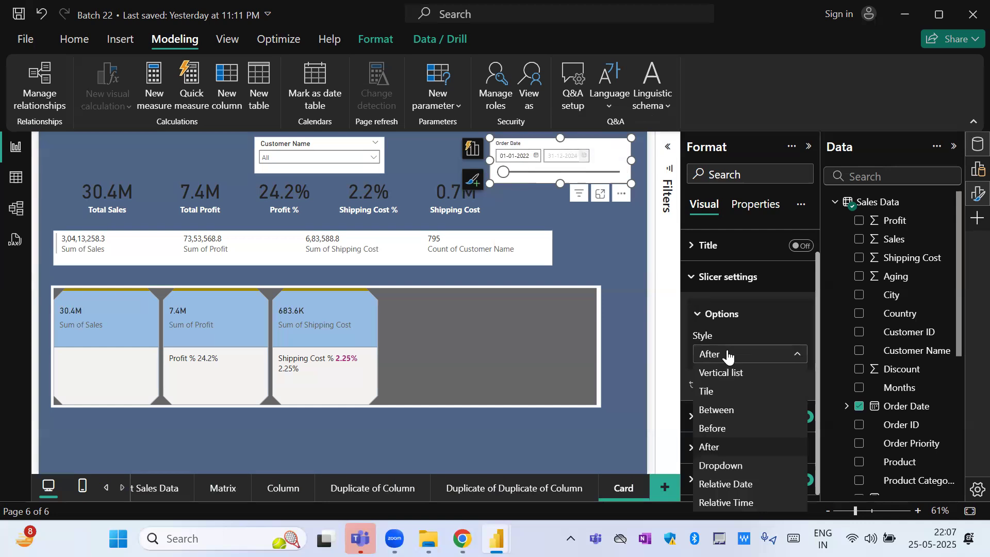
{"action": "left_click", "coordinate": [739, 466]}
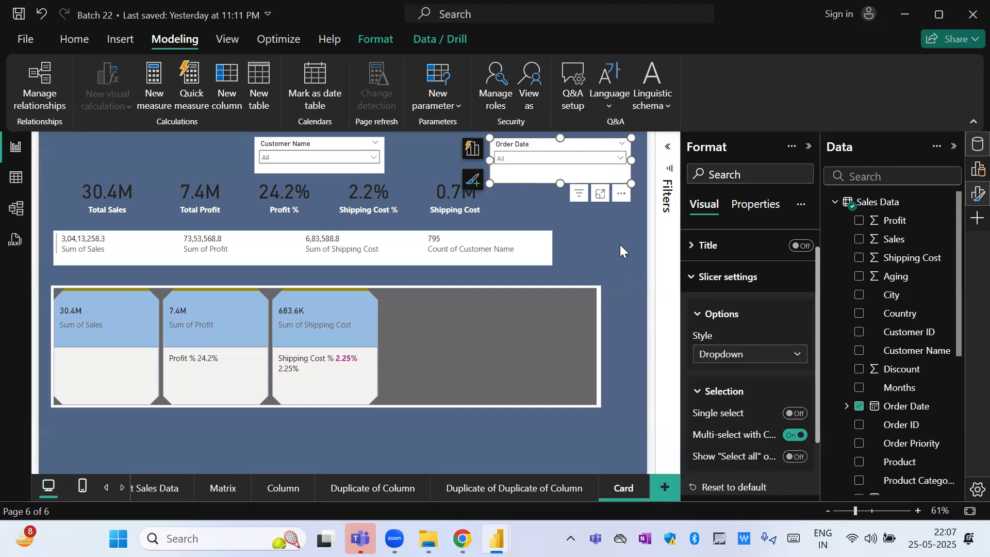
{"action": "left_click", "coordinate": [620, 160]}
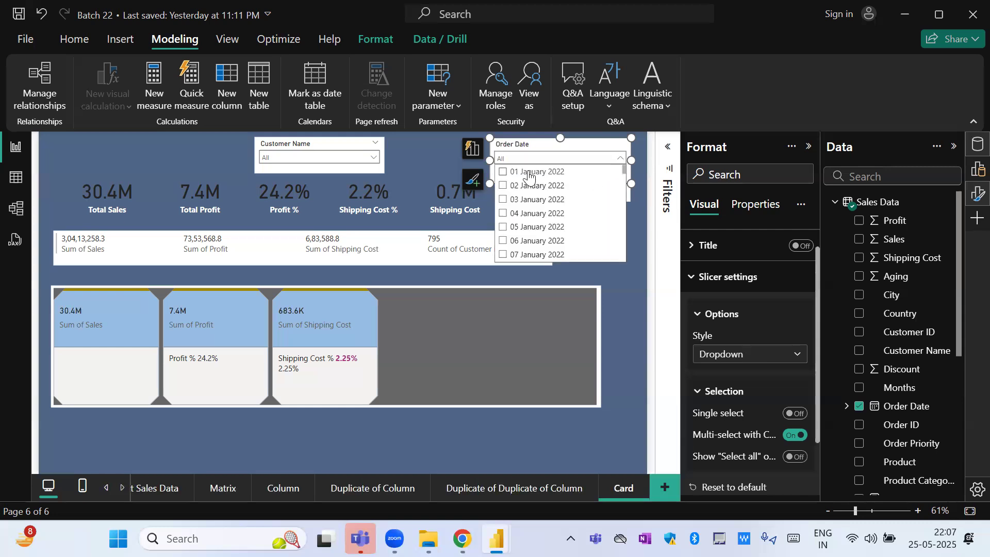
- Close the date list, set the Order Date slicer's style to Relative Date, and open the style choices again
{"action": "left_click", "coordinate": [744, 361]}
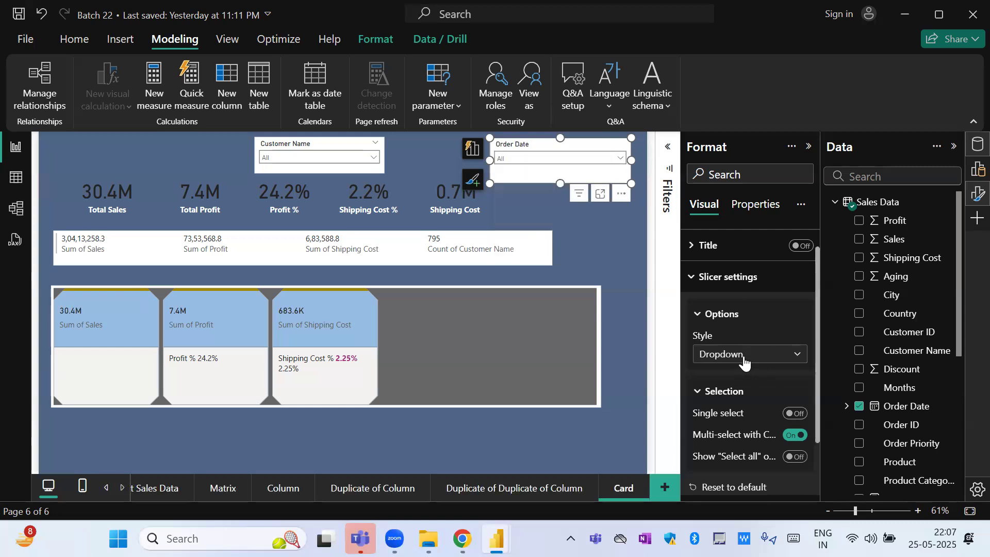
{"action": "left_click", "coordinate": [744, 361]}
{"action": "left_click", "coordinate": [733, 484]}
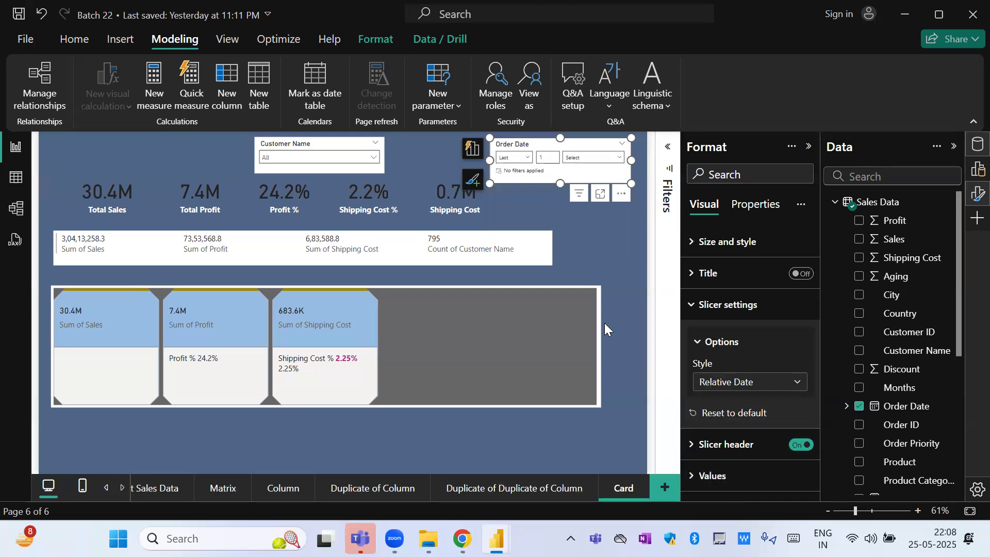
{"action": "left_click", "coordinate": [767, 388]}
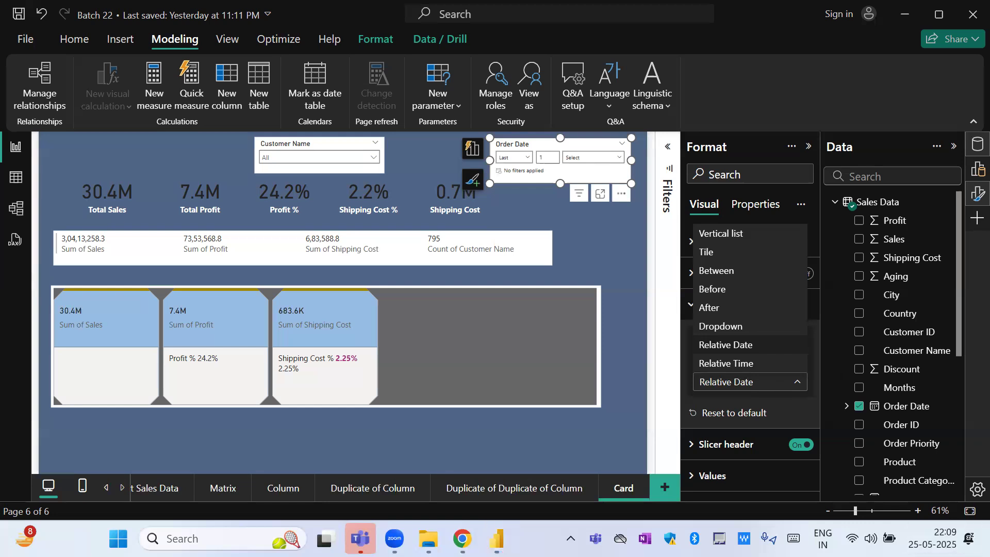
- Consult the system calendar for May 2025, then return to the report
{"action": "left_click", "coordinate": [939, 538]}
{"action": "left_click", "coordinate": [940, 539]}
{"action": "left_click", "coordinate": [940, 538]}
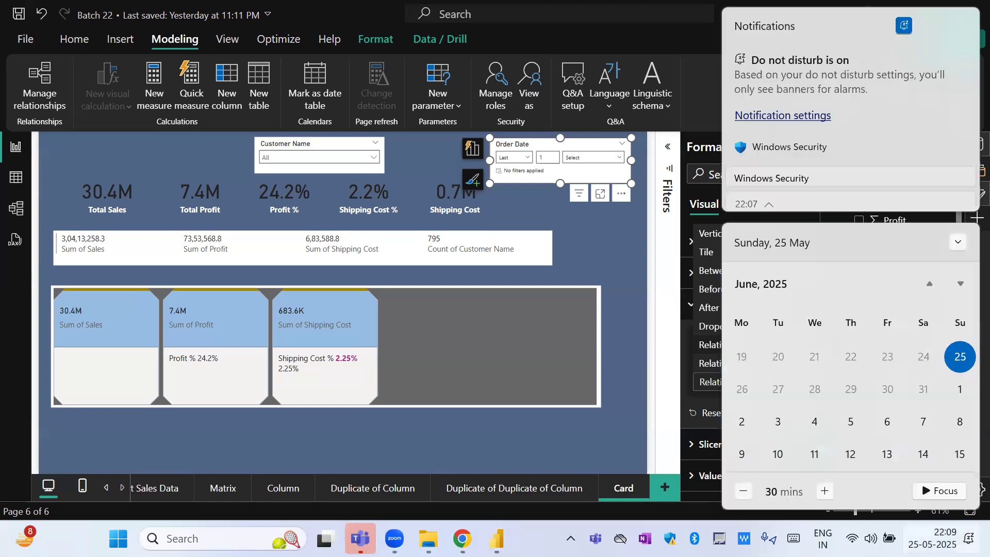
{"action": "left_click", "coordinate": [928, 288]}
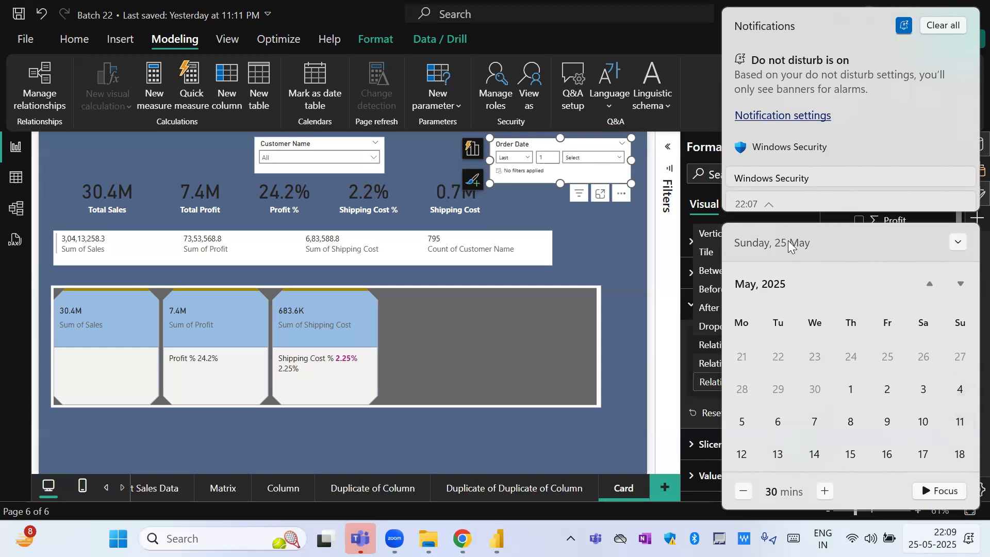
{"action": "left_click", "coordinate": [591, 241]}
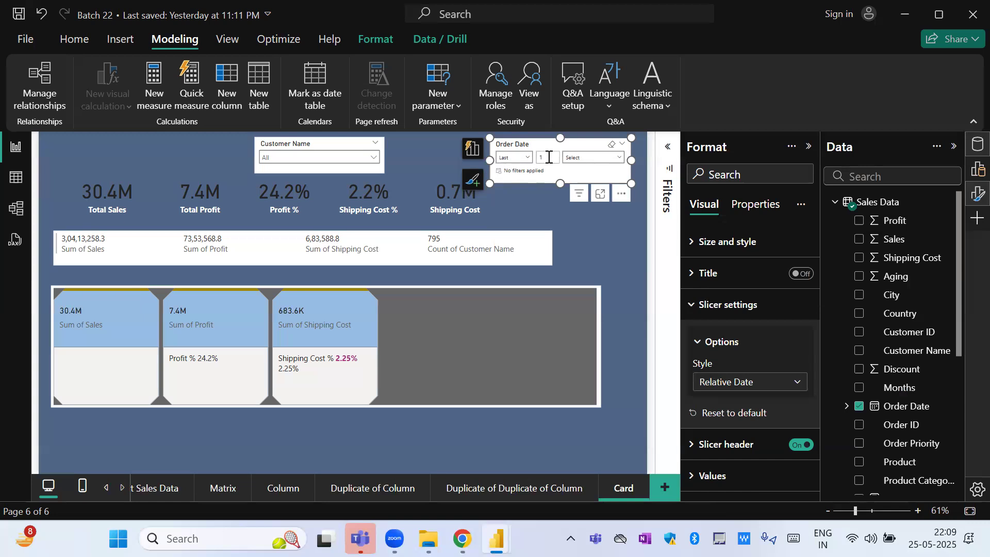
- Filter Order Date to the last 1 Months, then change the period unit to Months (Calendar)
{"action": "left_click", "coordinate": [592, 161]}
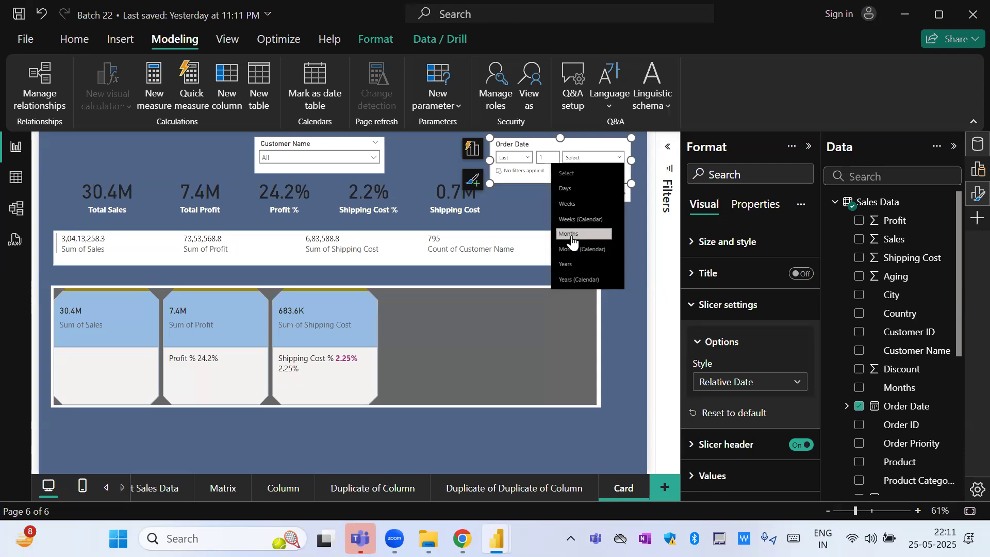
{"action": "left_click", "coordinate": [573, 236]}
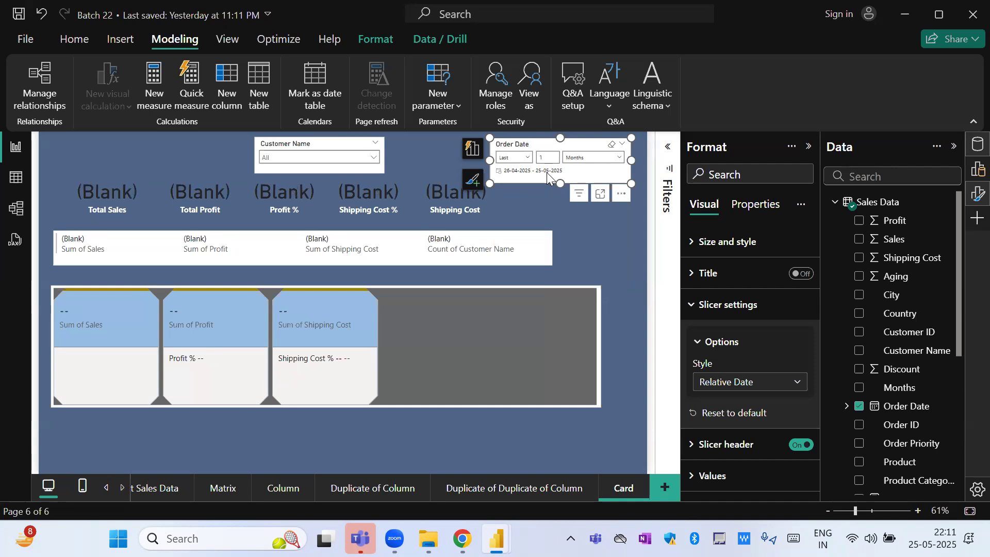
{"action": "left_click", "coordinate": [596, 157]}
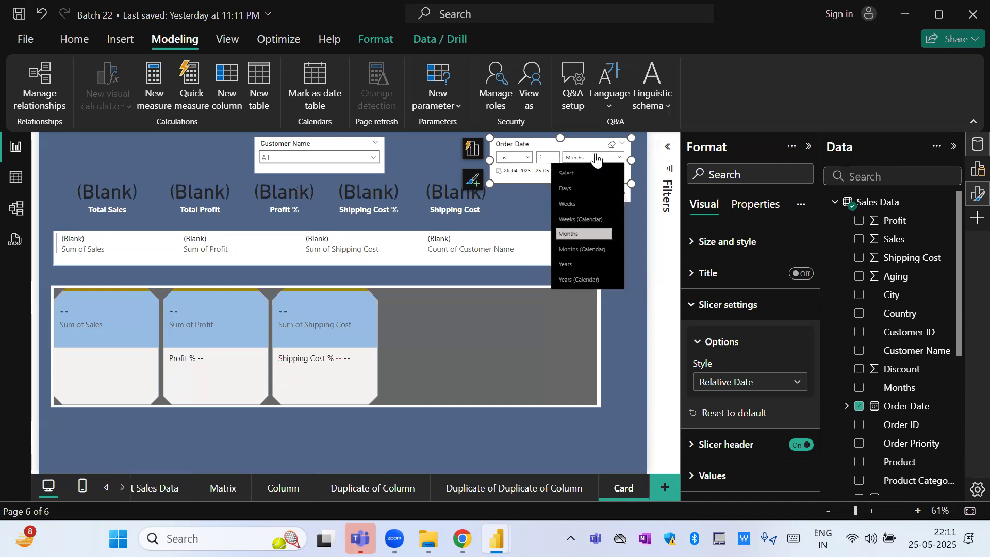
{"action": "left_click", "coordinate": [590, 250]}
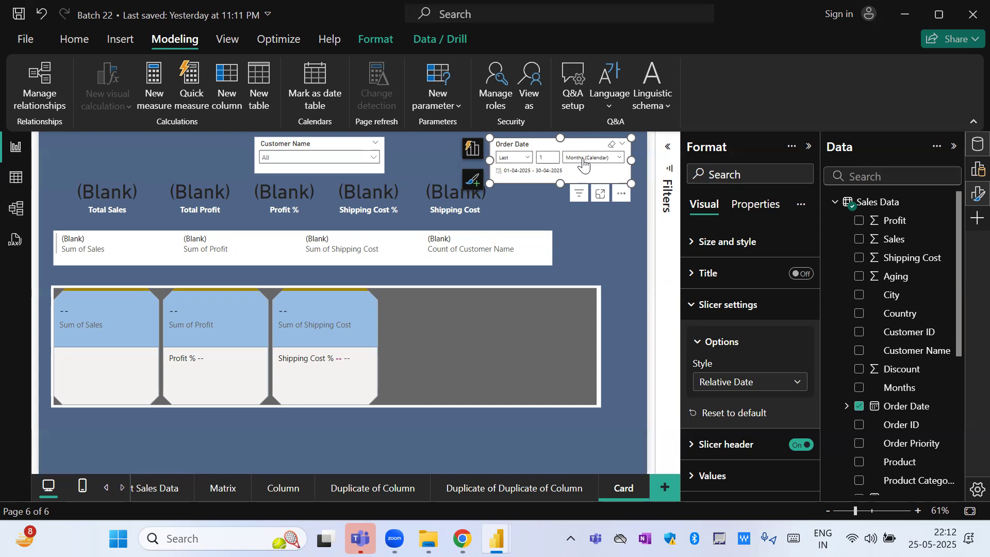
- Set the Order Date period unit to Years (Calendar), then change the relative period from Last to This
{"action": "left_click", "coordinate": [583, 162]}
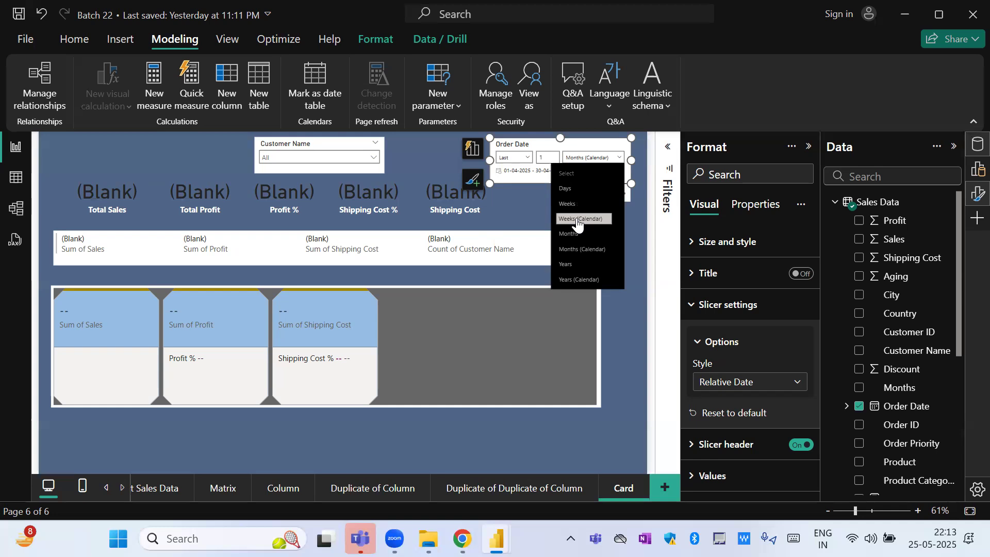
{"action": "left_click", "coordinate": [575, 280]}
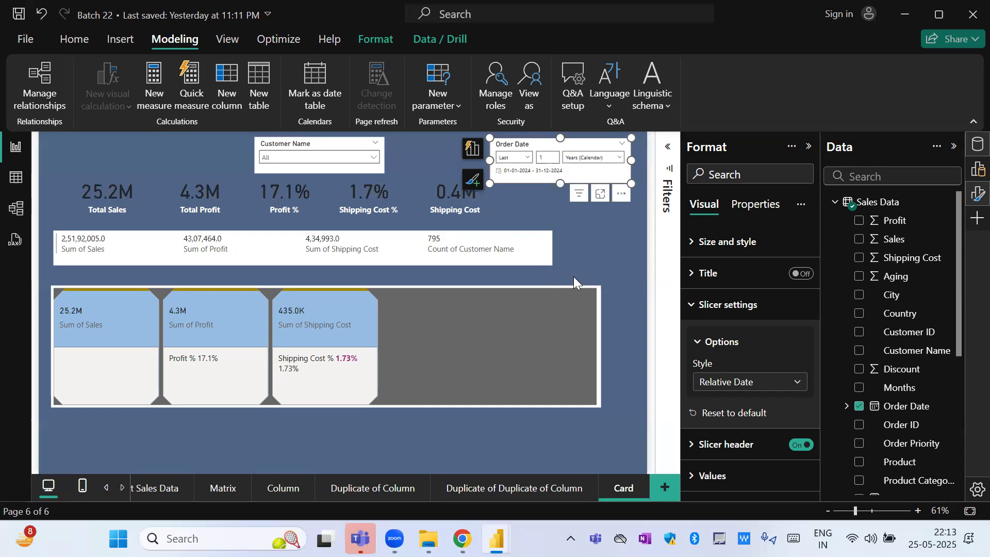
{"action": "left_click", "coordinate": [525, 159]}
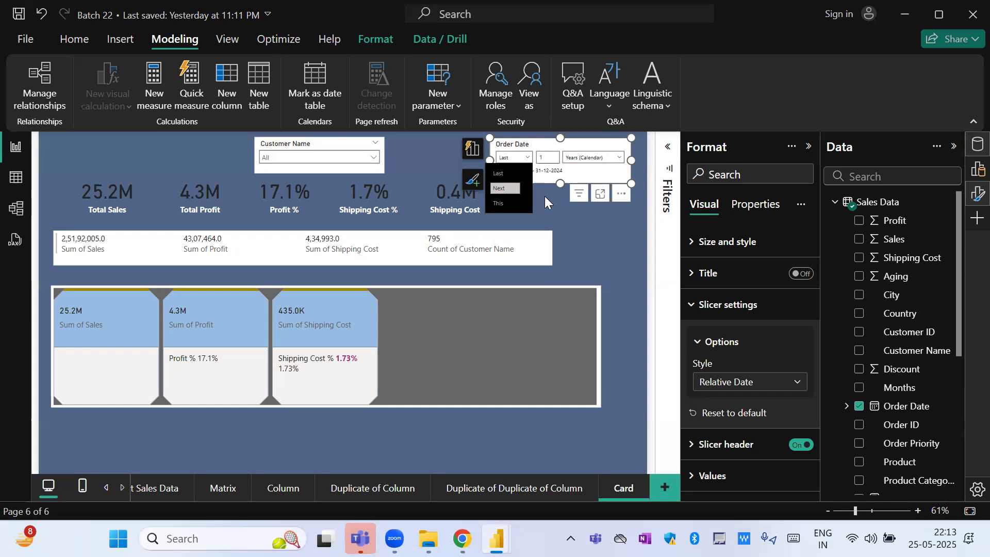
{"action": "left_click", "coordinate": [513, 203]}
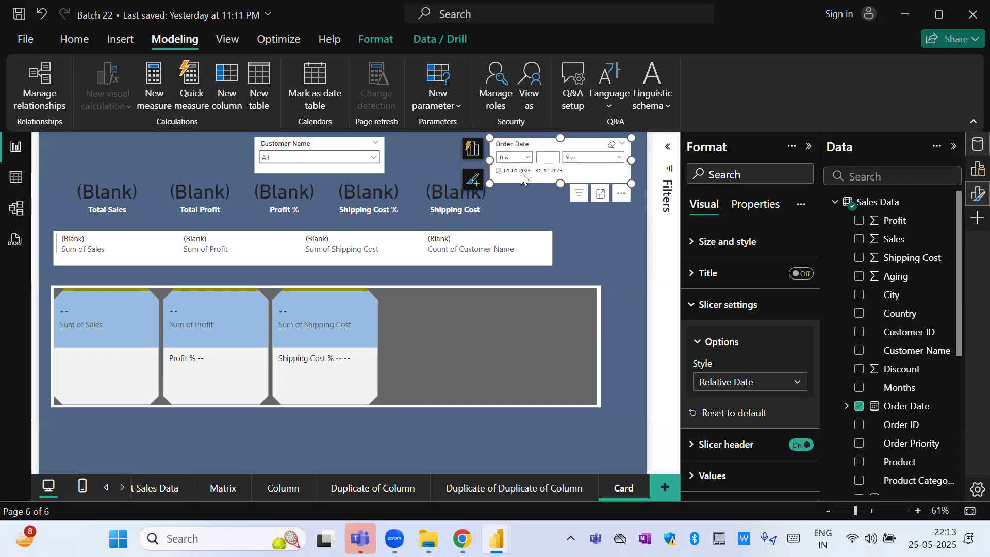
- Check the period units offered for This, then set the Order Date filter back to the last 1 Years
{"action": "left_click", "coordinate": [592, 157]}
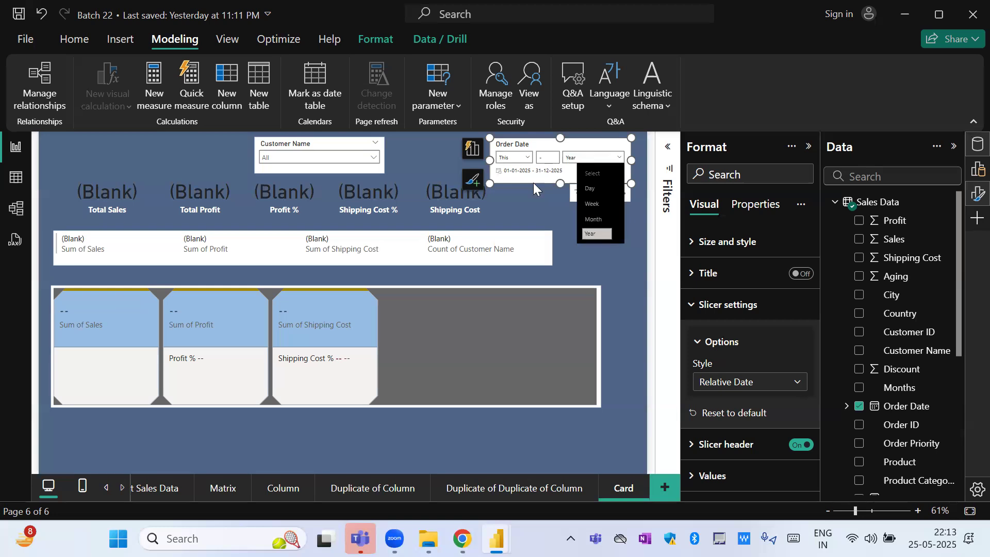
{"action": "left_click", "coordinate": [518, 158]}
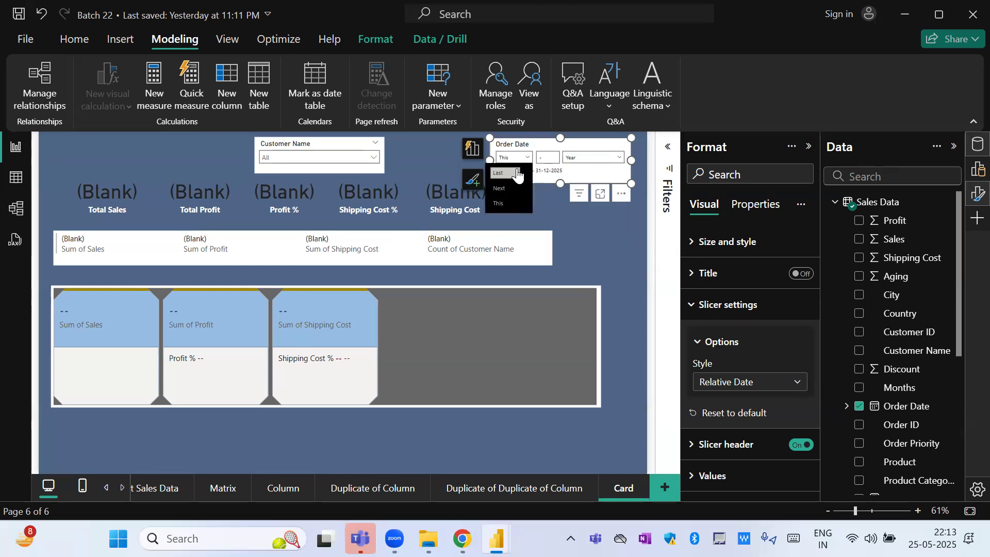
{"action": "left_click", "coordinate": [517, 171]}
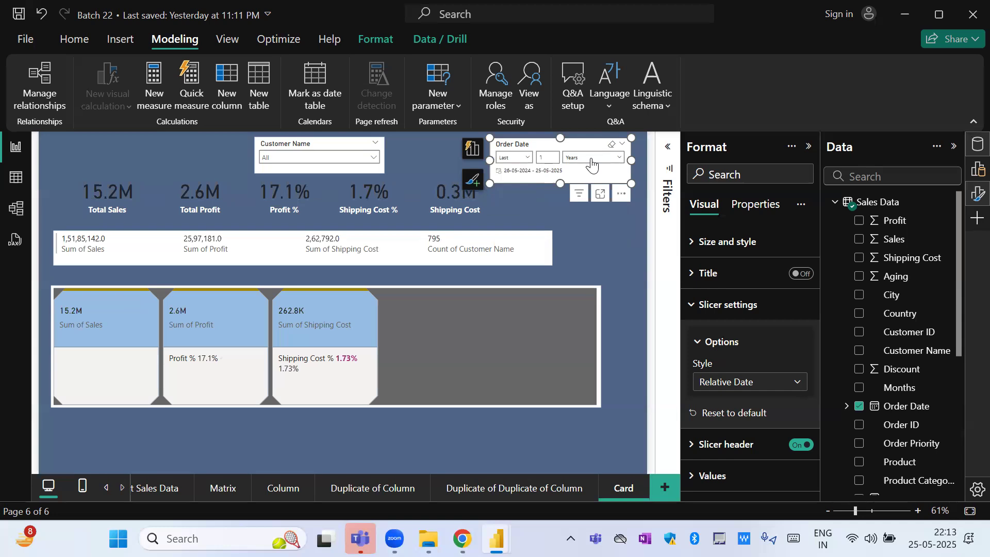
{"action": "left_click", "coordinate": [597, 279]}
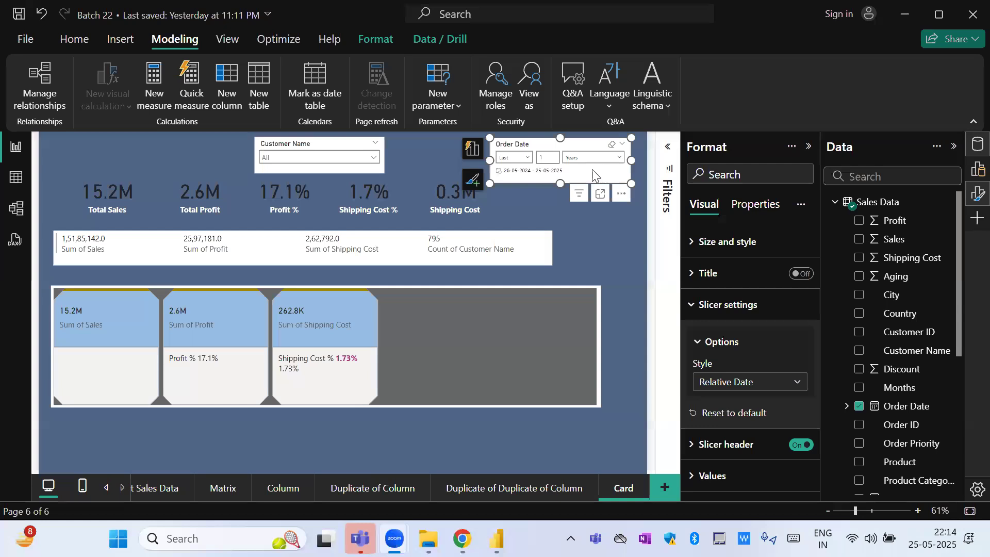
- Switch the Order Date slicer to the Relative Time style and open its list of time units
{"action": "left_click", "coordinate": [775, 388]}
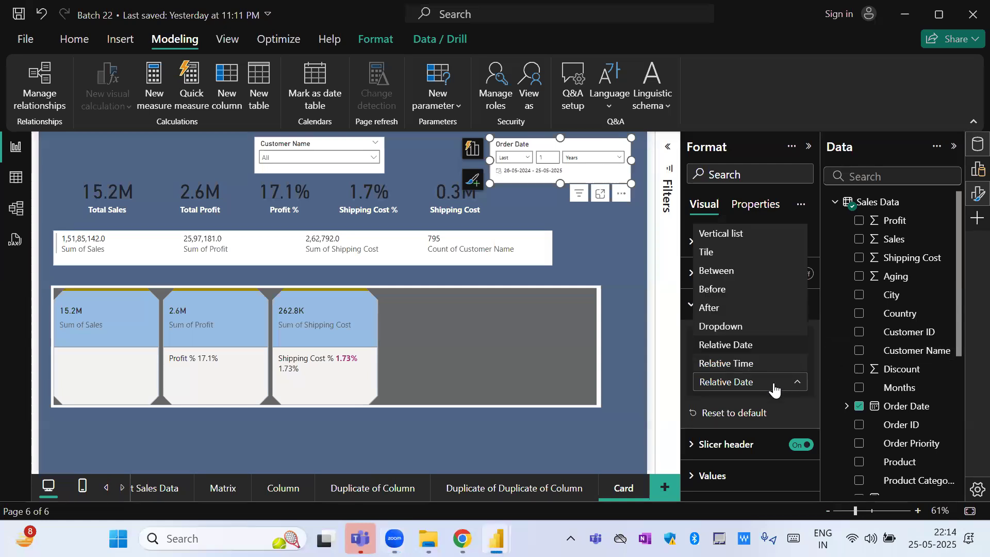
{"action": "left_click", "coordinate": [737, 364]}
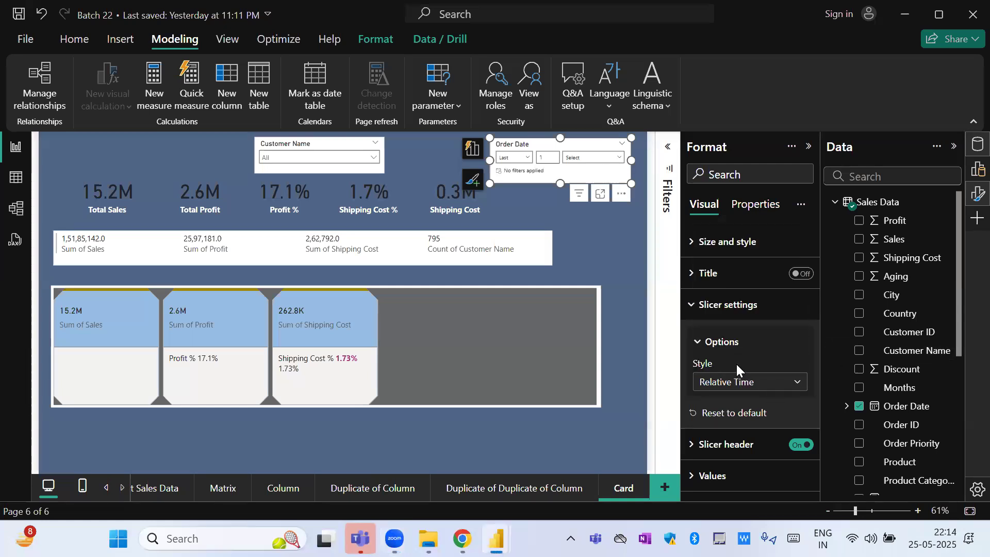
{"action": "left_click", "coordinate": [592, 157]}
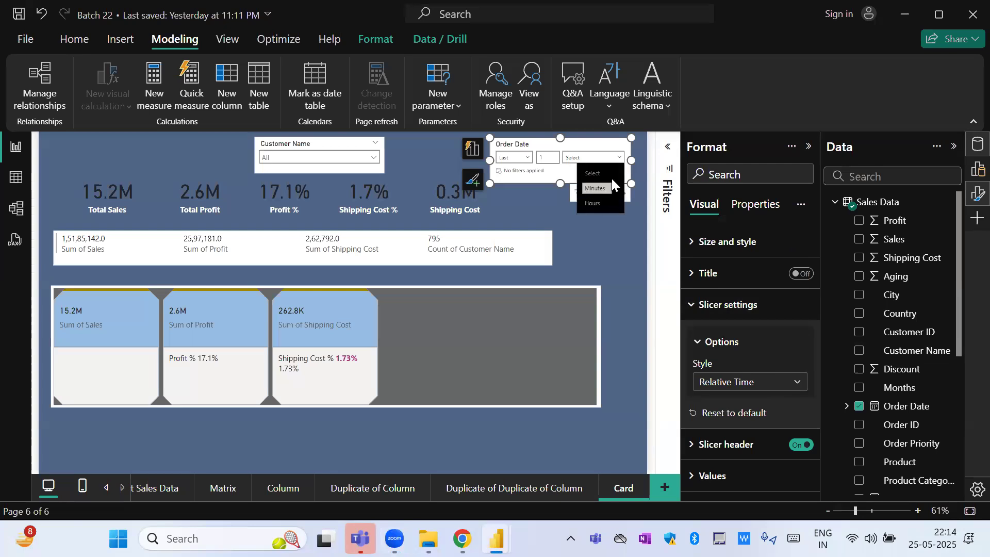